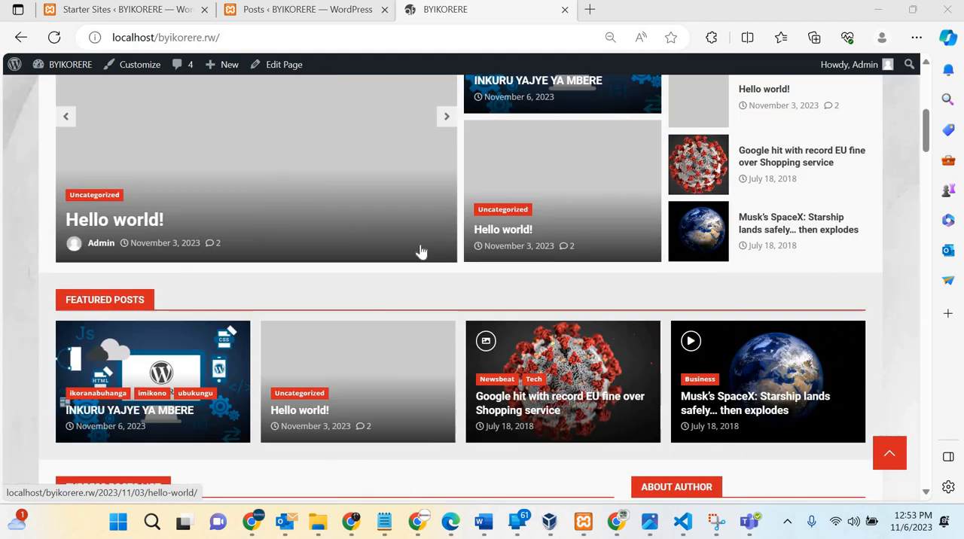
scroll(220, 185, "down", 3)
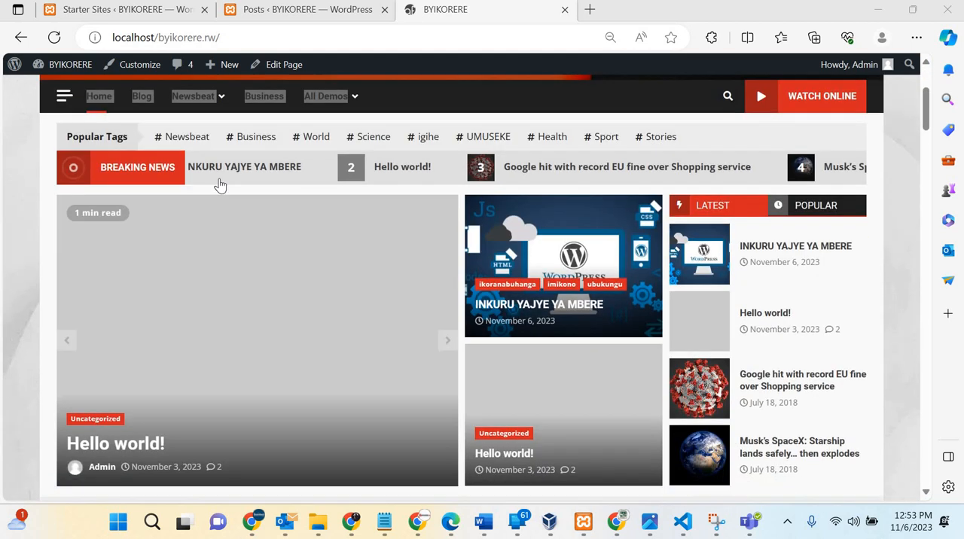
scroll(146, 80, "up", 3)
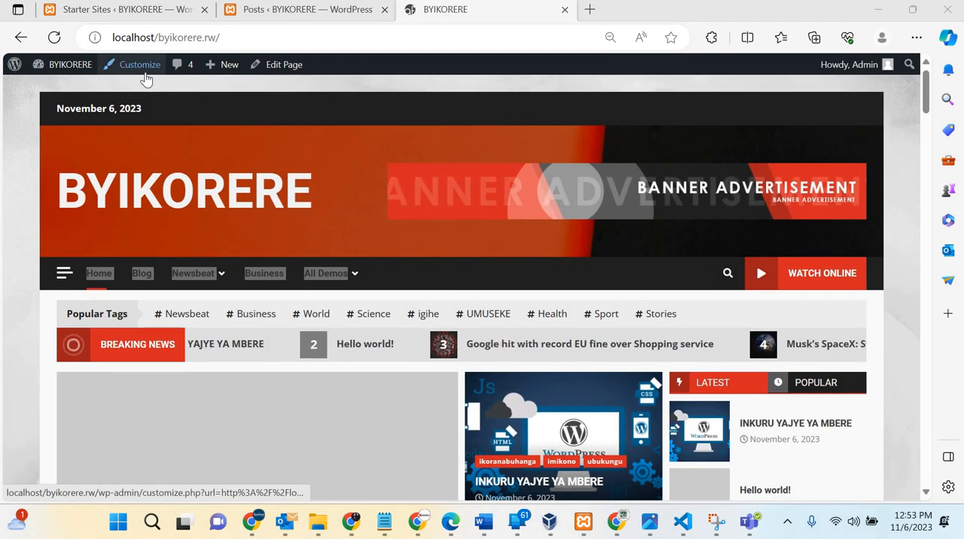
scroll(146, 80, "up", 3, "ctrl")
scroll(94, 135, "up", 2, "ctrl")
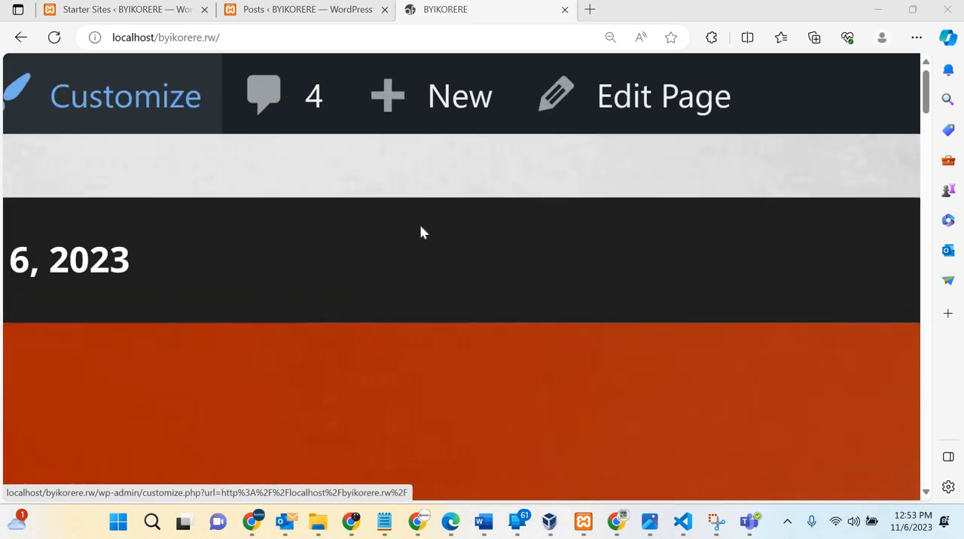
scroll(419, 224, "down", 4, "ctrl")
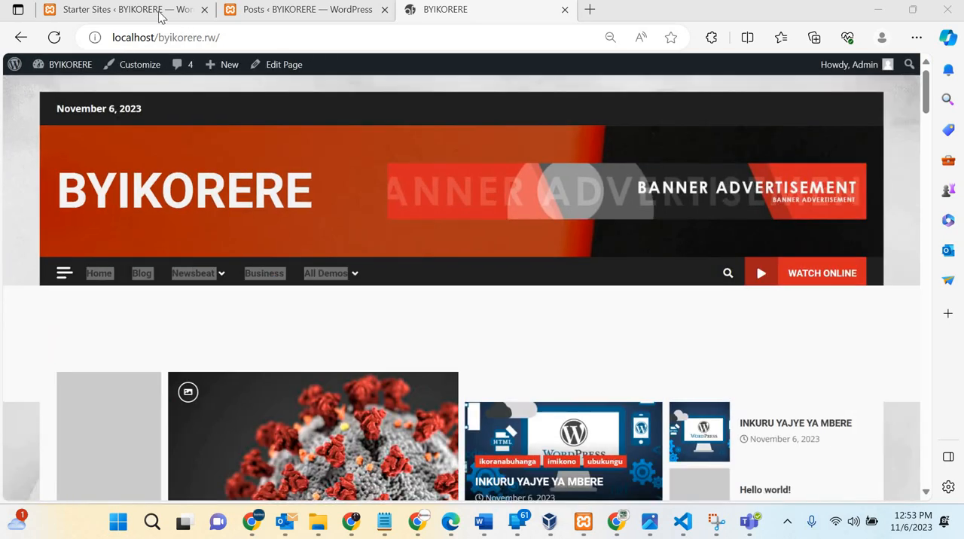
Step: Dismiss the finished Light demo import dialog on the Starter Sites page and go to the WordPress dashboard
left_click(143, 12)
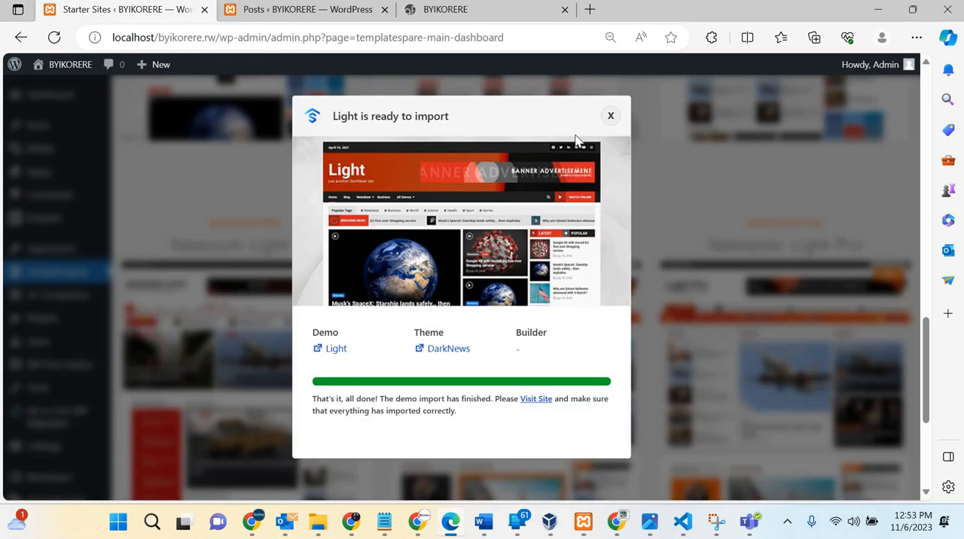
left_click(611, 117)
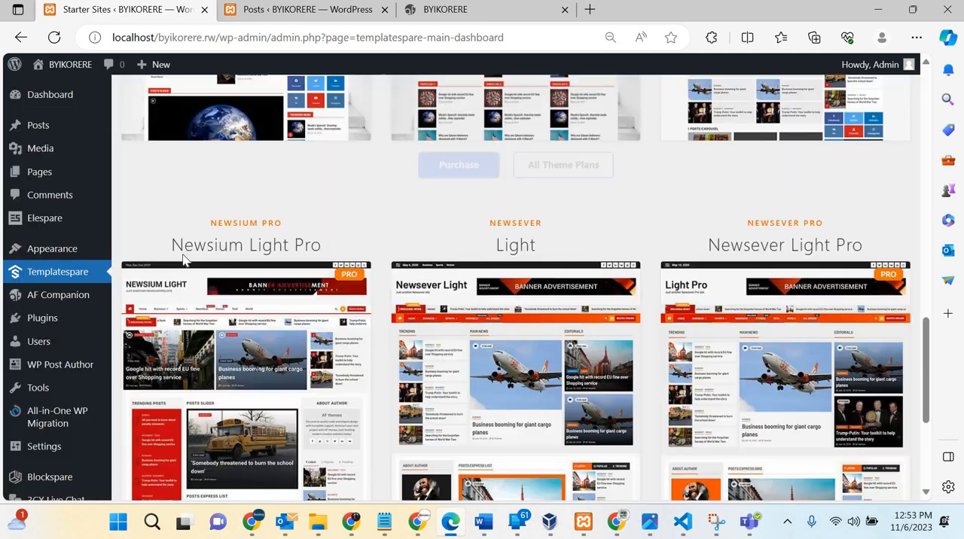
scroll(60, 113, "up", 10)
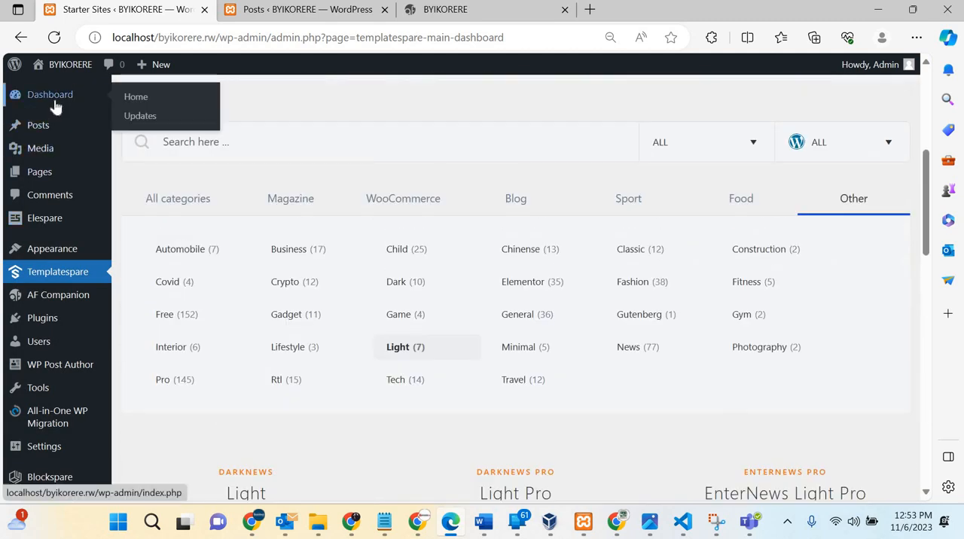
left_click(54, 102)
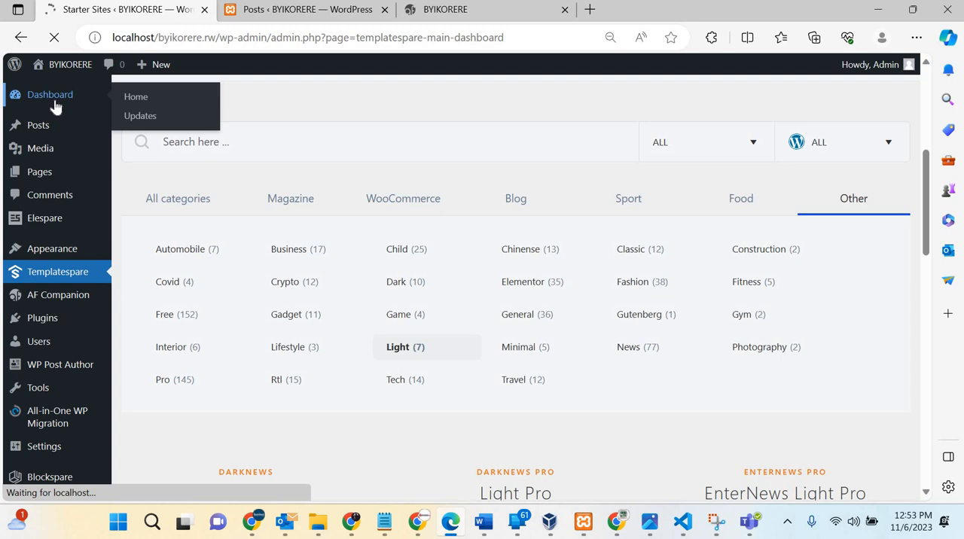
Step: Open the DarkNews theme's Customizer from the admin dashboard
scroll(442, 364, "down", 9)
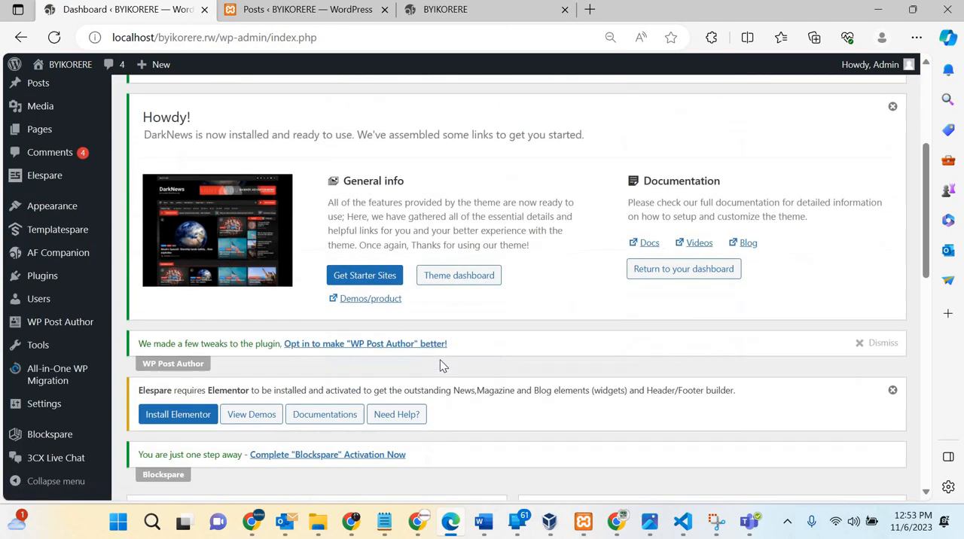
scroll(86, 258, "up", 5)
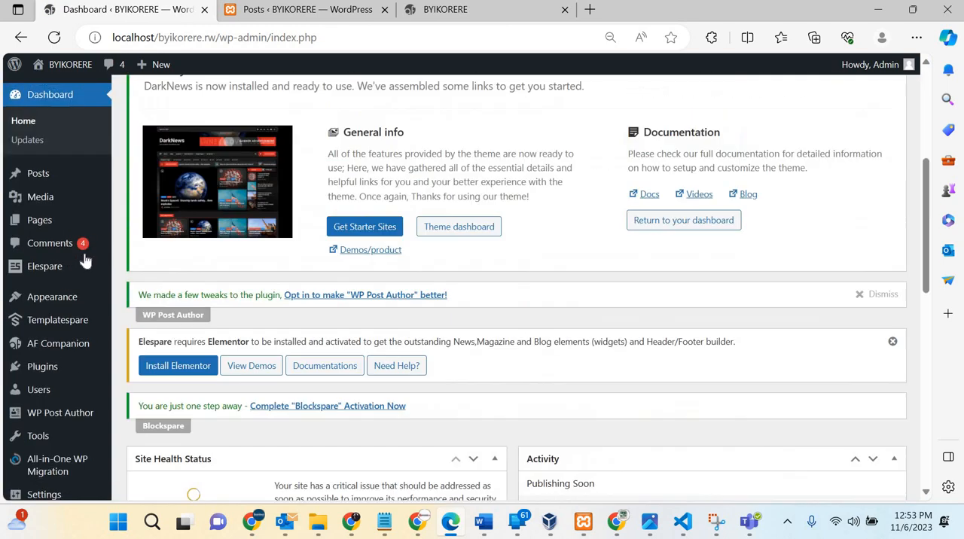
mouse_move(118, 303)
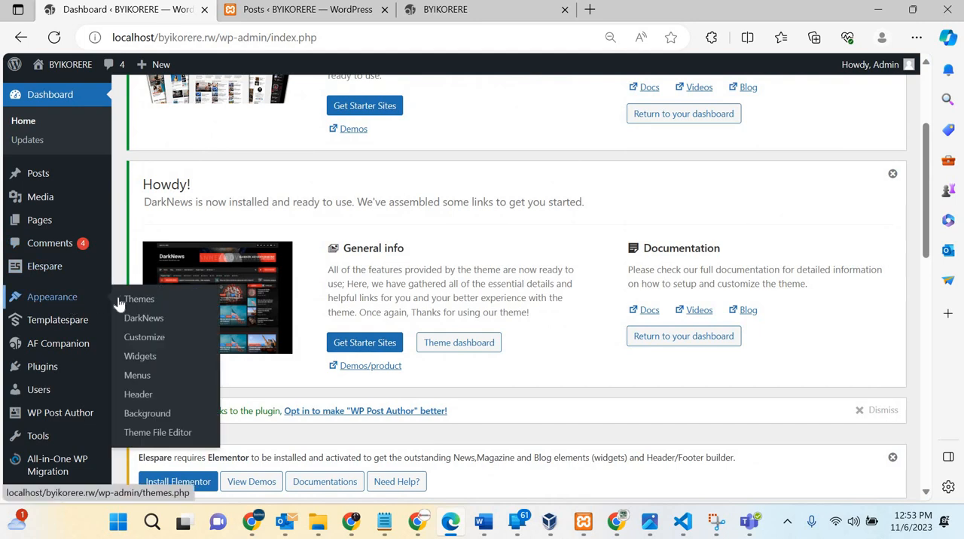
left_click(148, 343)
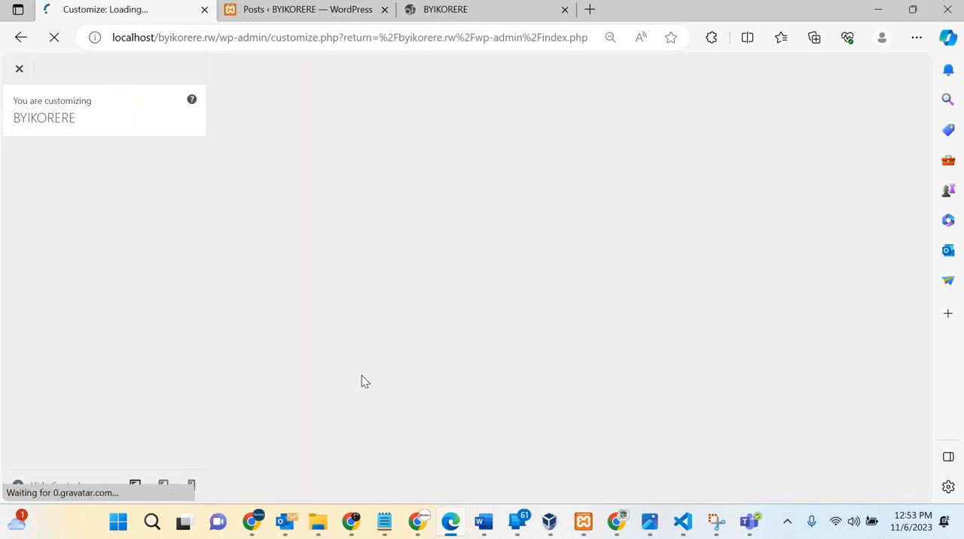
Step: Examine the live site's homepage, including its header, navigation menu with the All Demos submenu, and post sections
left_click(474, 12)
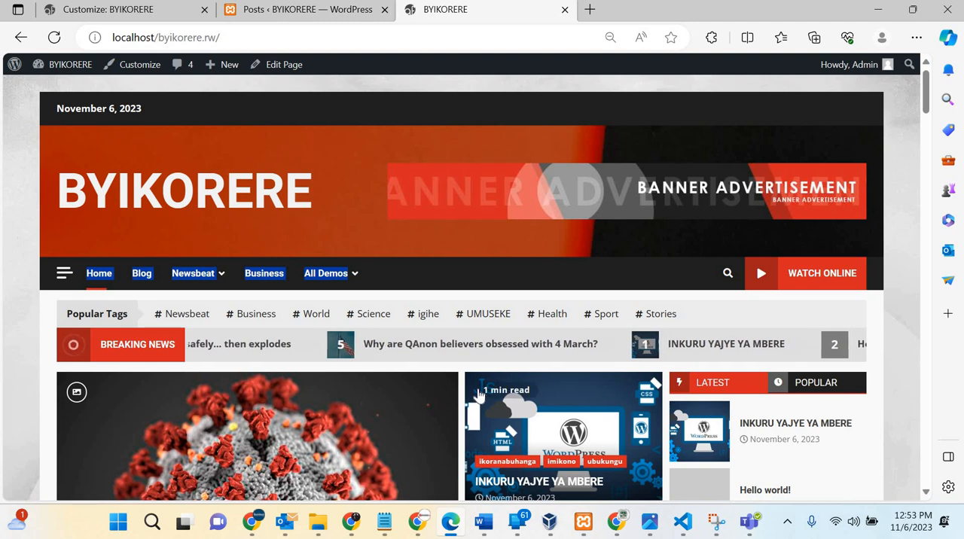
scroll(316, 246, "down", 1)
scroll(317, 246, "up", 1)
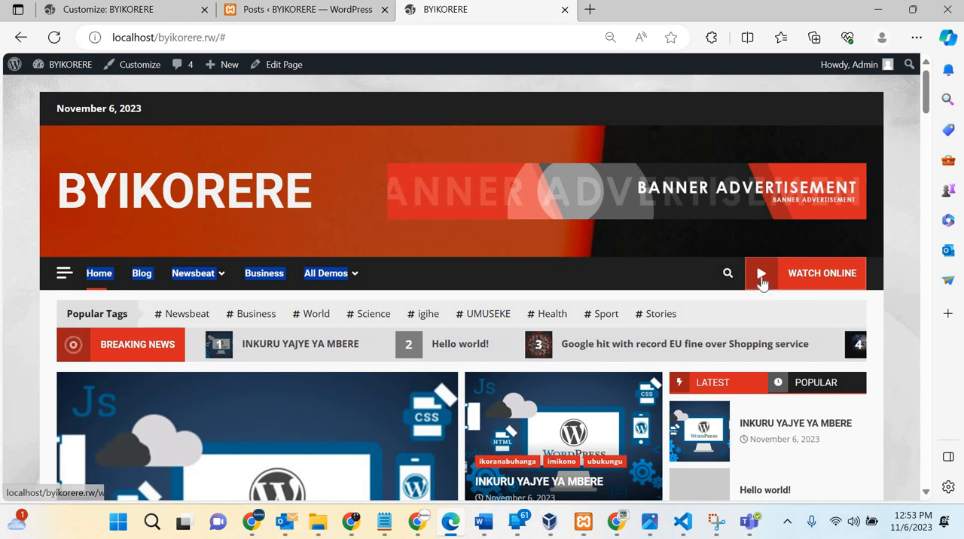
mouse_move(305, 331)
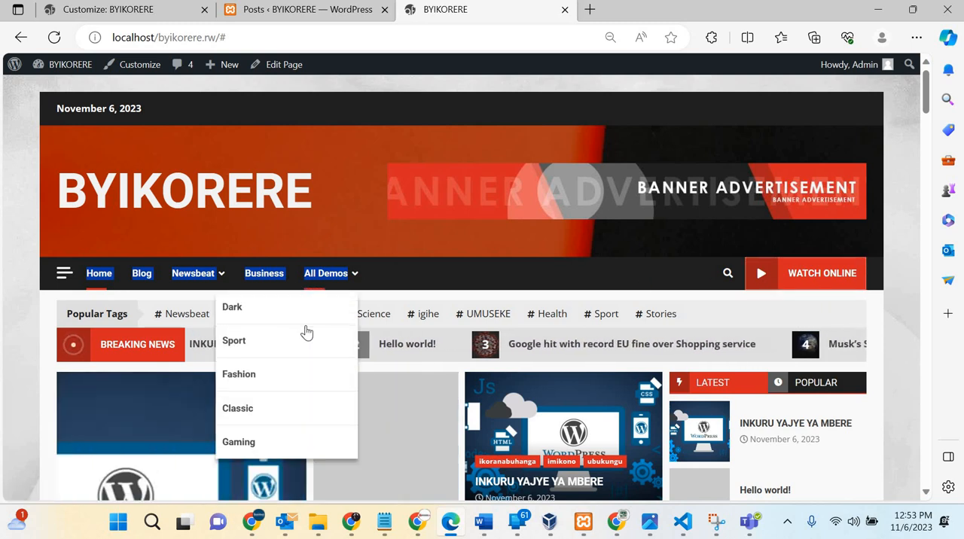
scroll(188, 226, "down", 2)
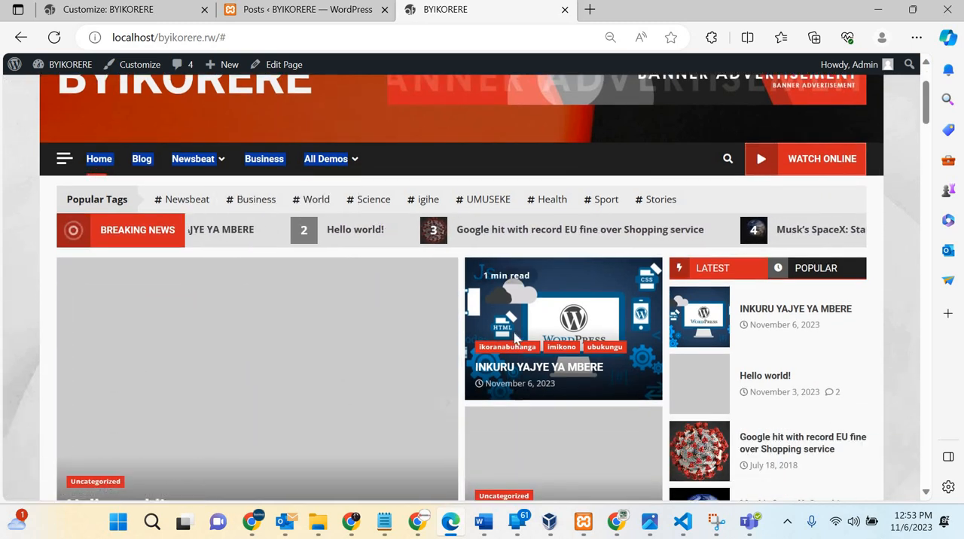
scroll(254, 183, "down", 3)
scroll(254, 184, "up", 5)
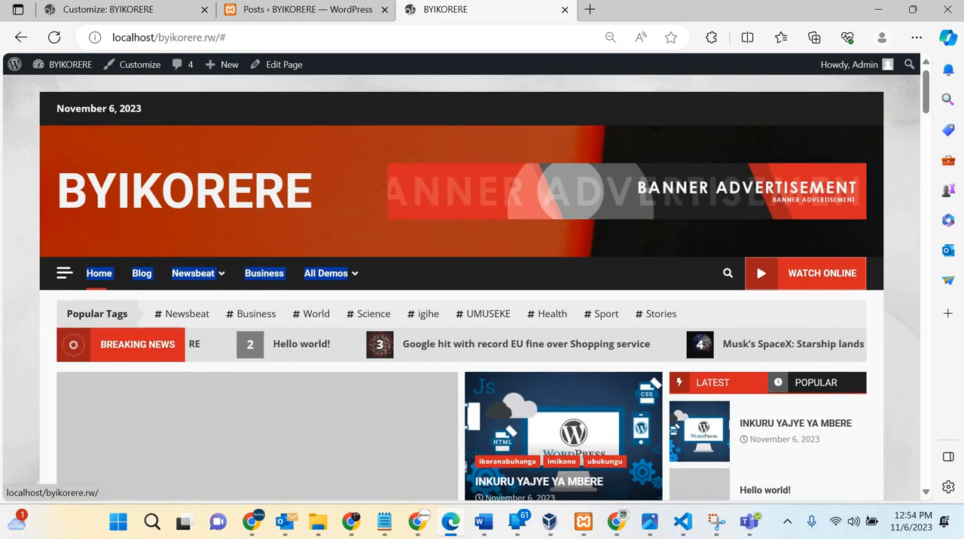
Step: Return to the Customizer, open the Site Identity settings and re-enter BYIKORERE as the site title
left_click(111, 9)
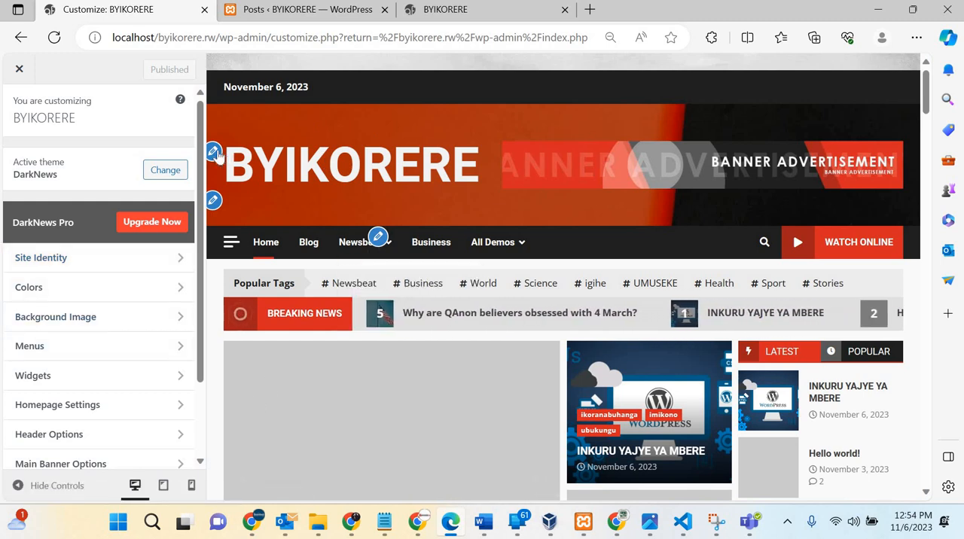
left_click(214, 152)
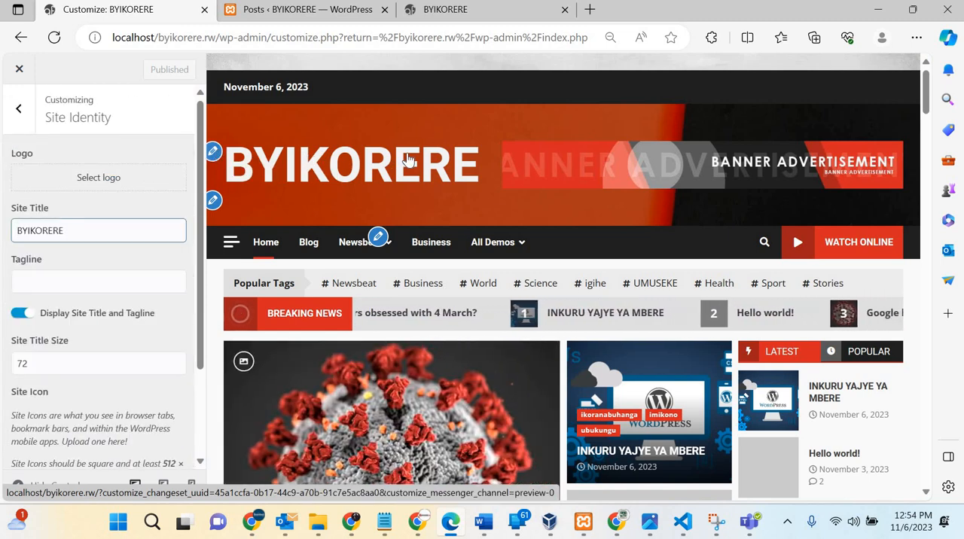
left_click(81, 231)
key("BackSpace")
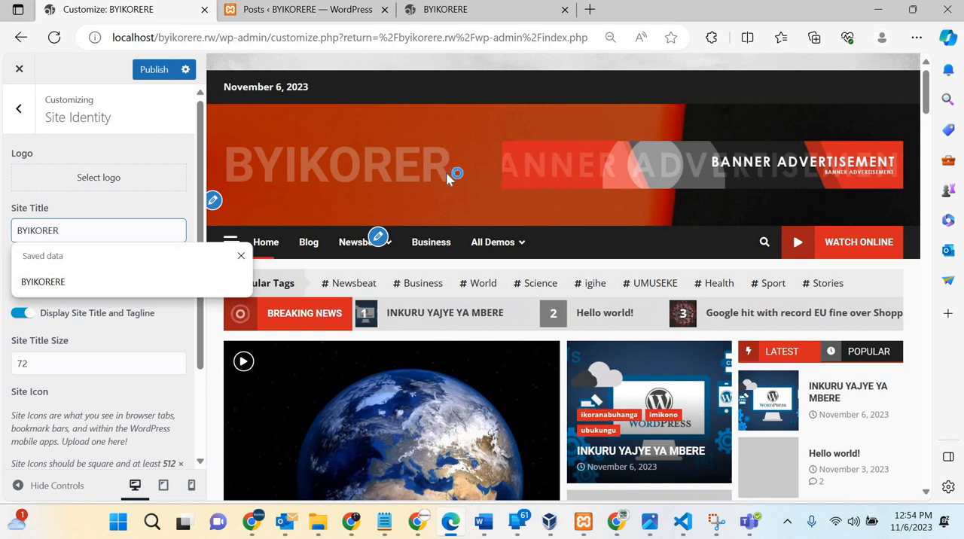
left_click(58, 282)
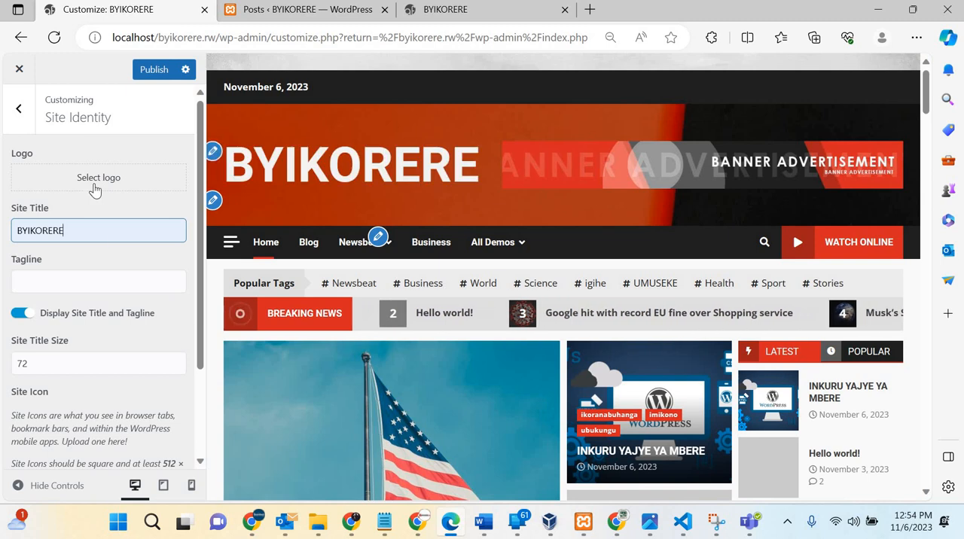
Step: Open the site logo selection and browse the media library for a suitable image
left_click(101, 180)
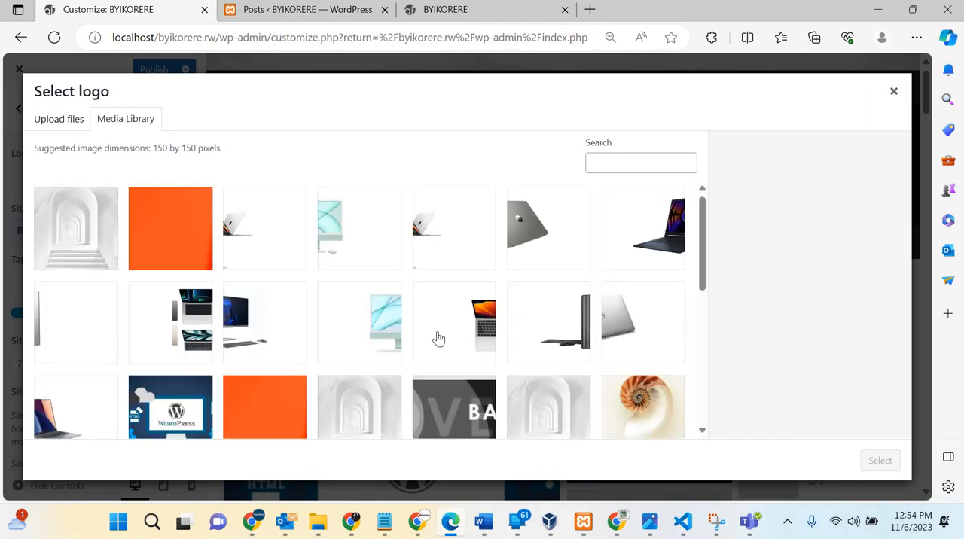
scroll(439, 339, "down", 10)
scroll(439, 339, "up", 3)
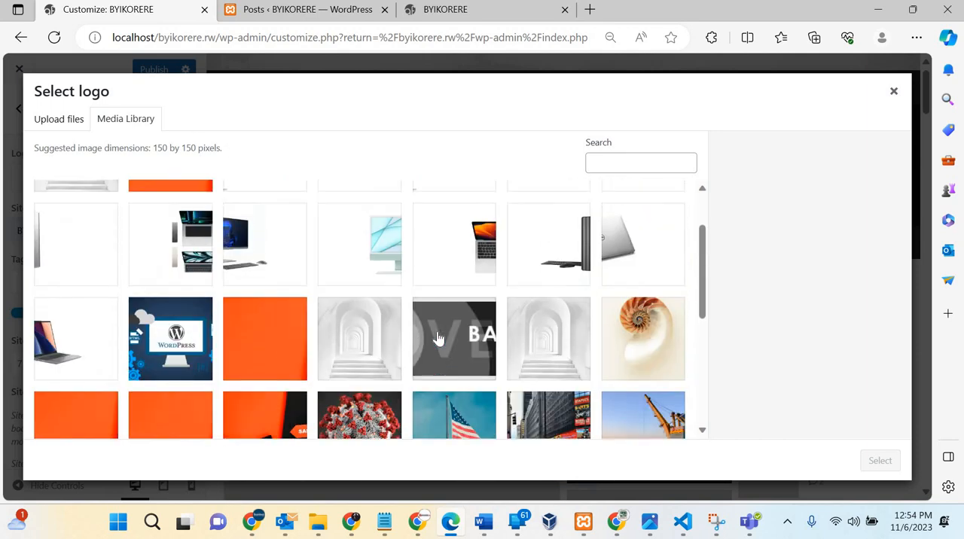
scroll(354, 333, "down", 1)
scroll(343, 332, "down", 5)
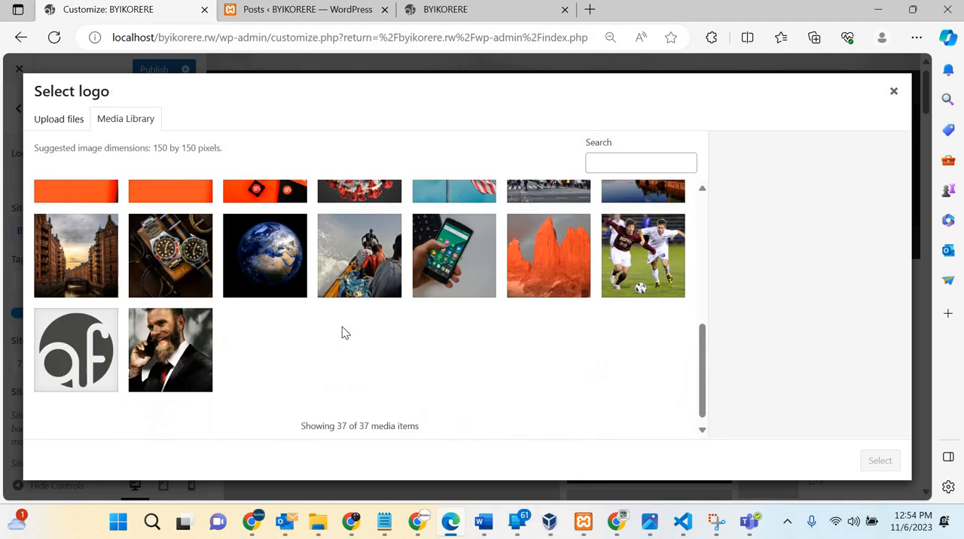
scroll(377, 302, "up", 5)
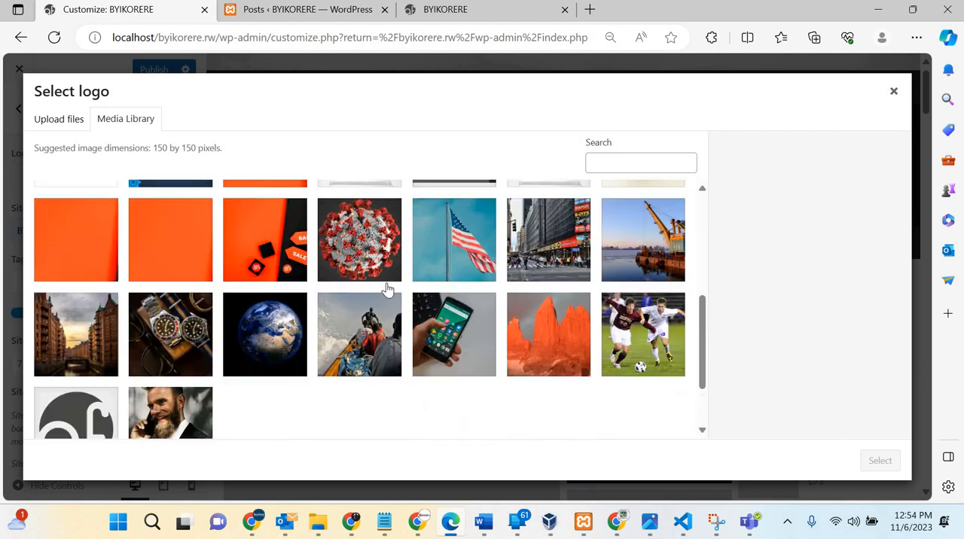
scroll(481, 274, "up", 1)
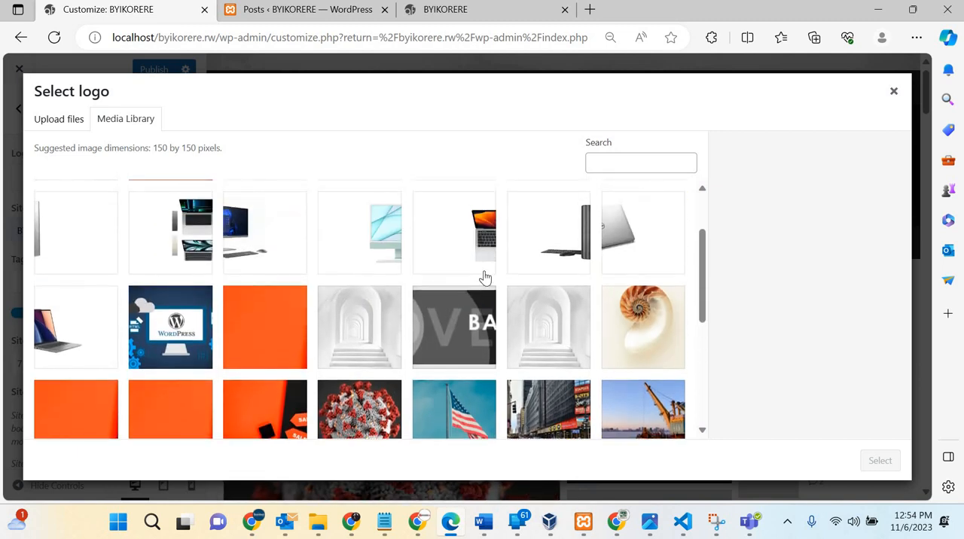
scroll(485, 277, "up", 2)
scroll(486, 279, "down", 4)
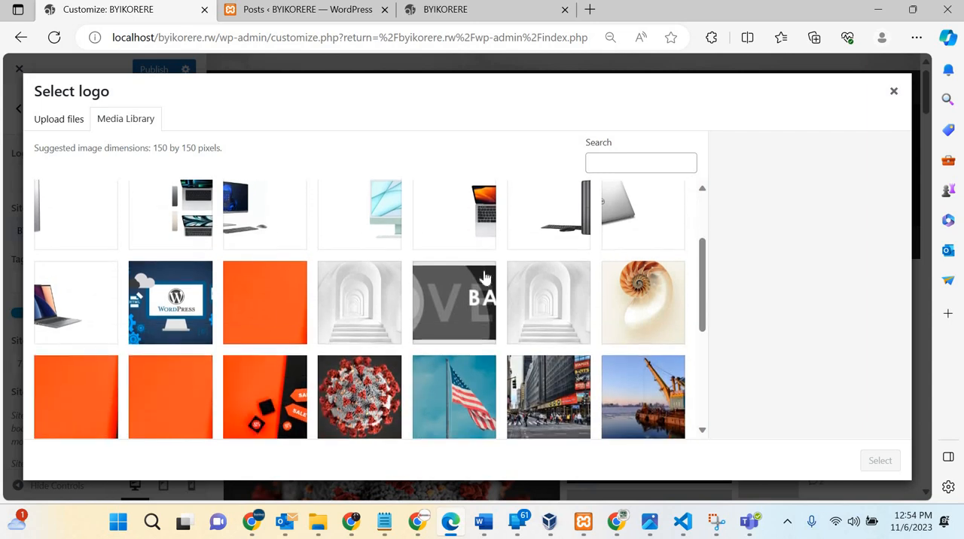
scroll(485, 279, "down", 4)
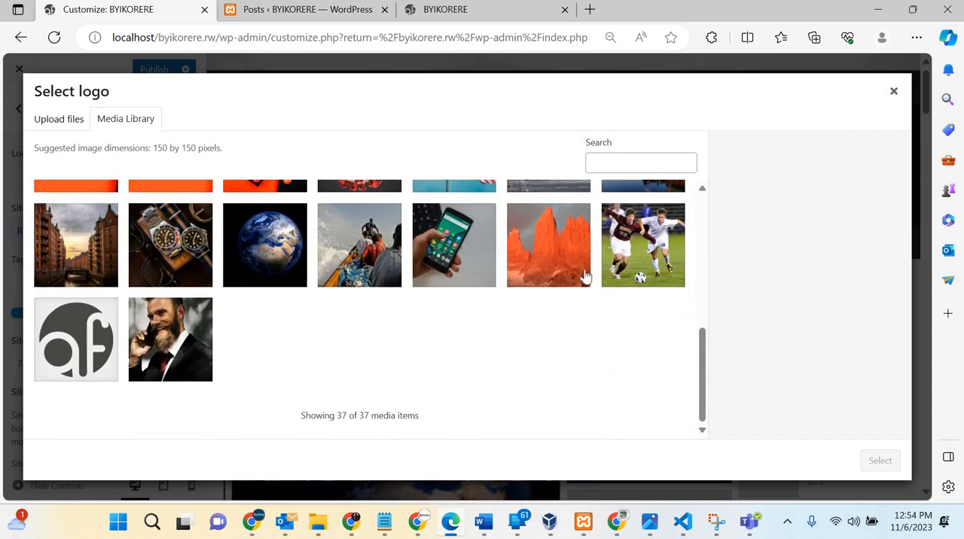
scroll(633, 217, "up", 3)
left_click(633, 217)
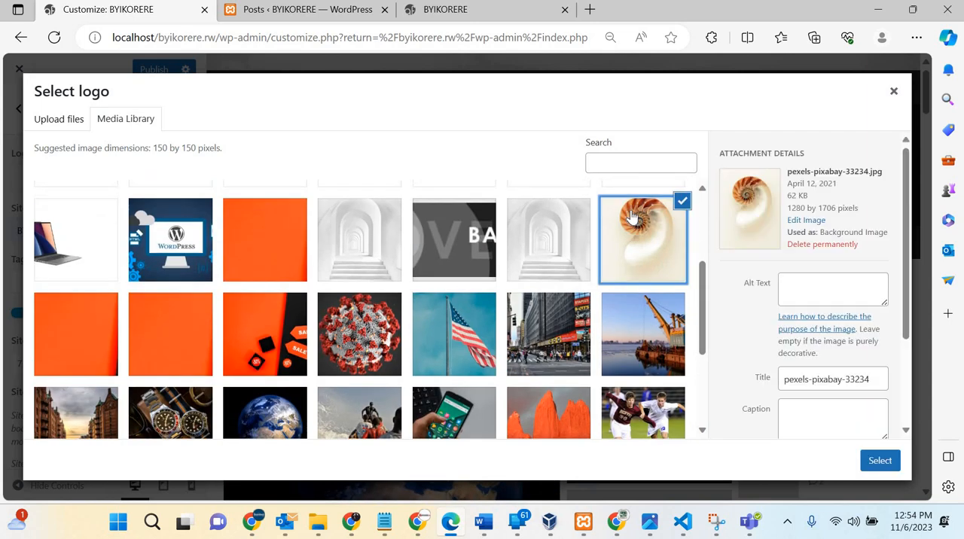
left_click(510, 267)
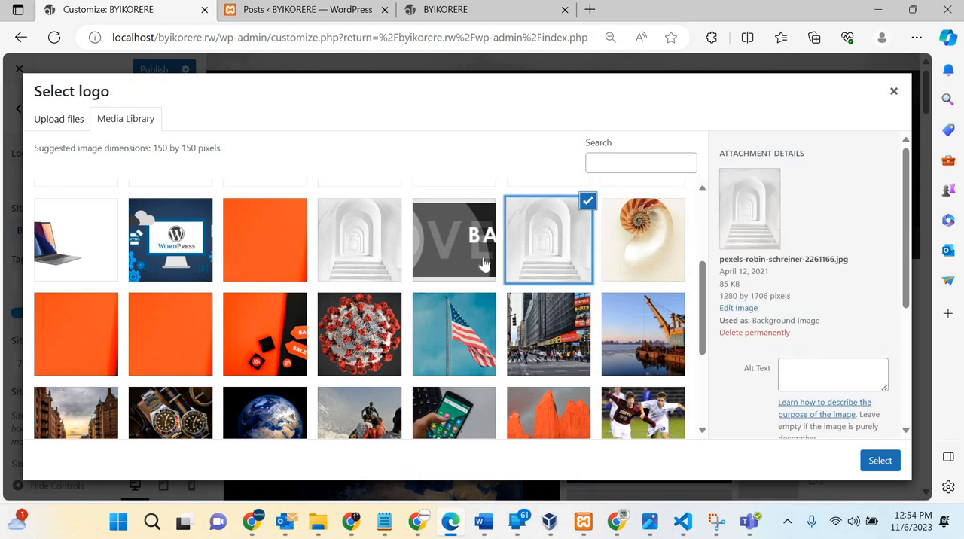
left_click(443, 265)
left_click(338, 251)
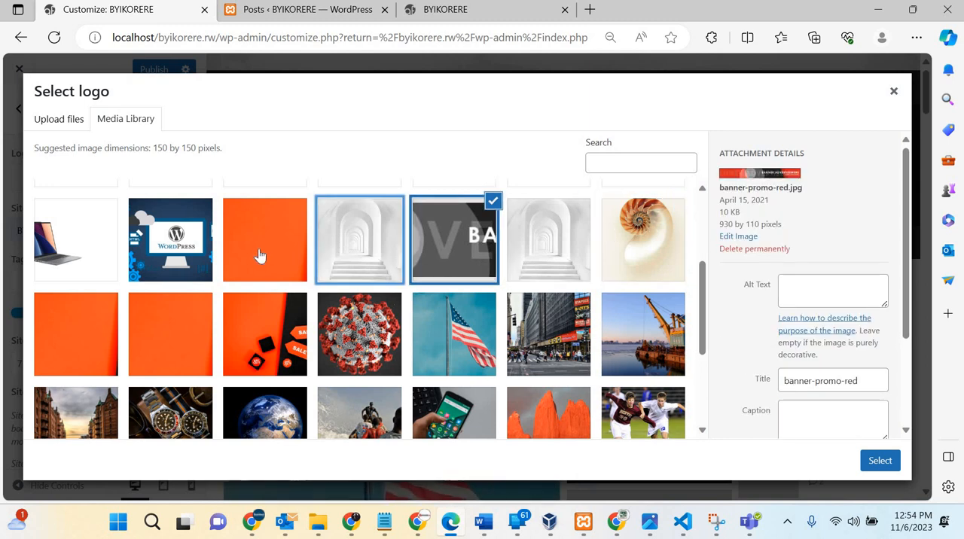
left_click(260, 257)
Step: Choose the Earth globe picture from the media library as the site logo
scroll(260, 257, "down", 3)
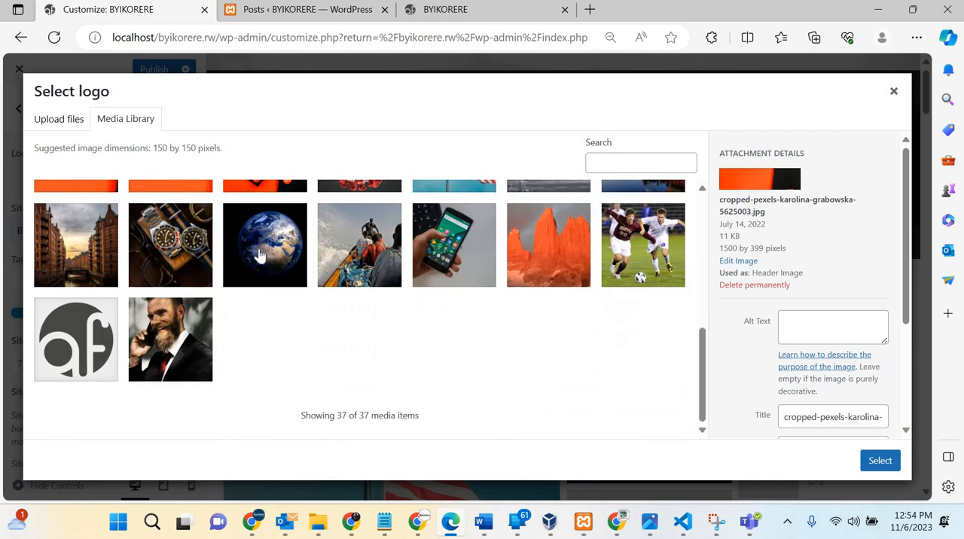
right_click(260, 256)
left_click(260, 256)
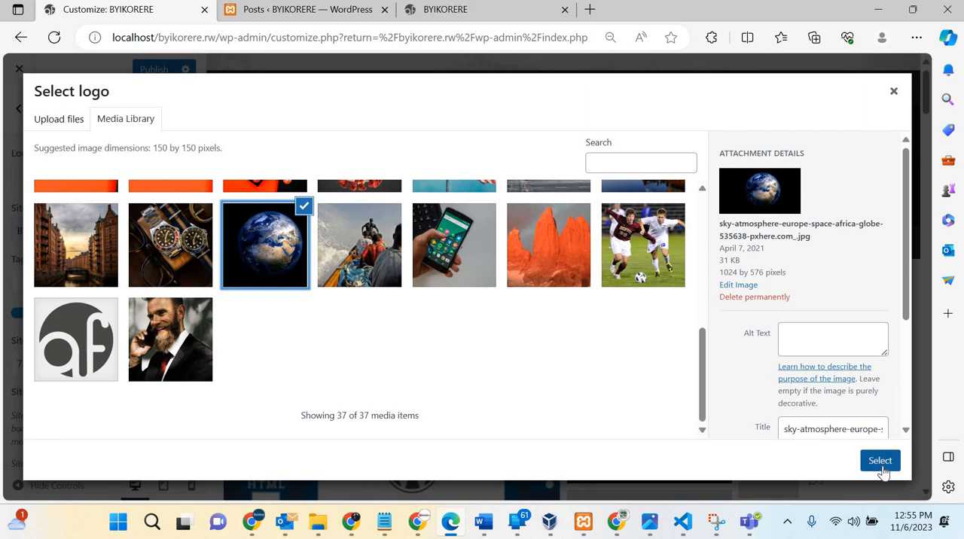
left_click(880, 462)
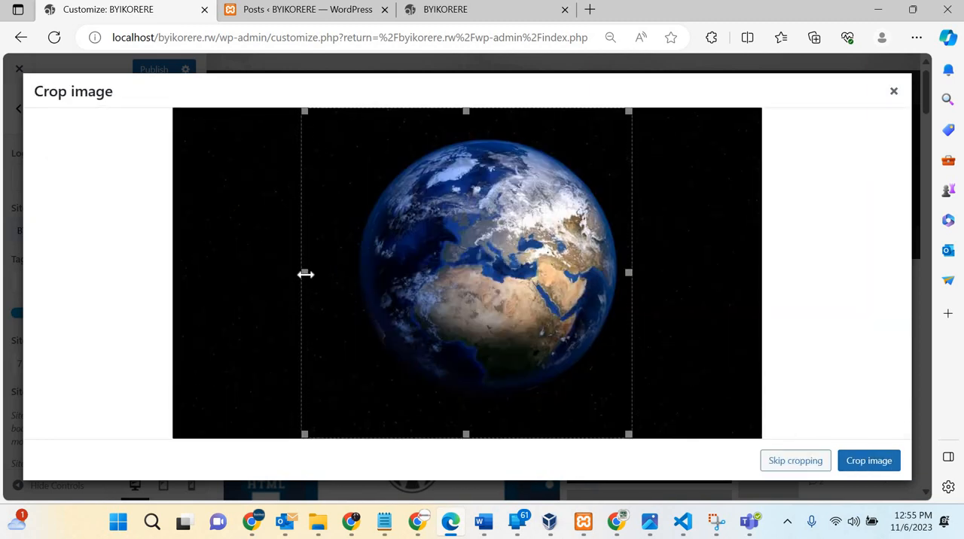
Step: Try to crop the logo picture closely around the globe, and use it without cropping instead
left_click_drag(354, 268, 356, 269)
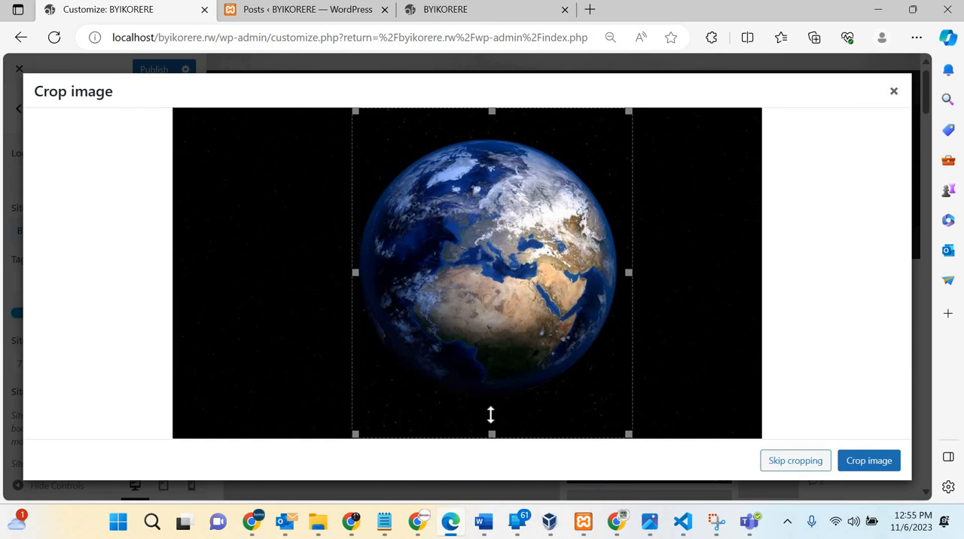
left_click_drag(492, 395, 491, 392)
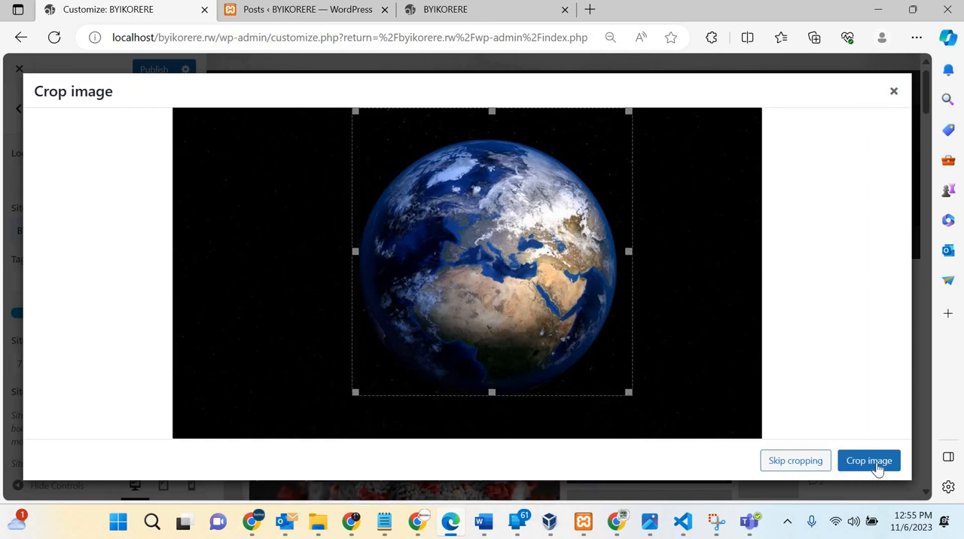
left_click(879, 469)
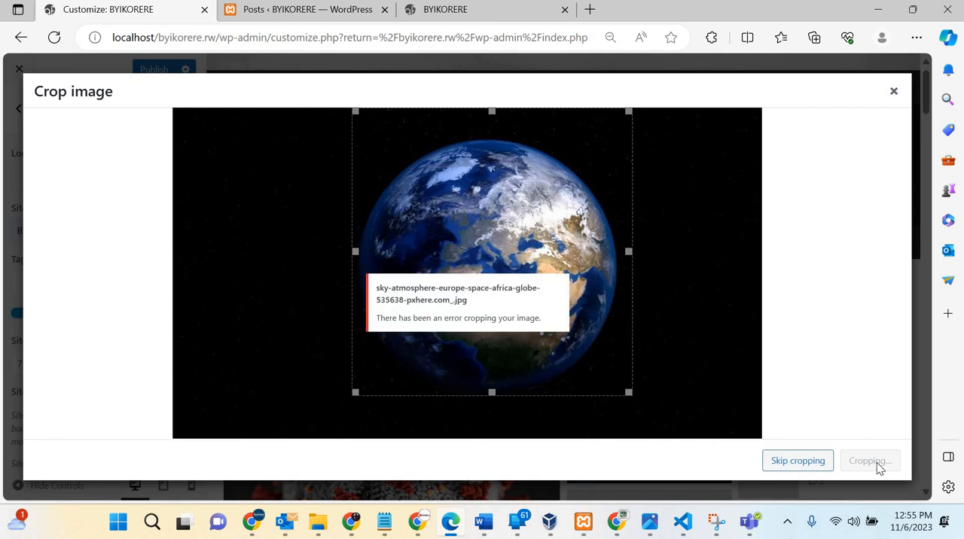
left_click(778, 464)
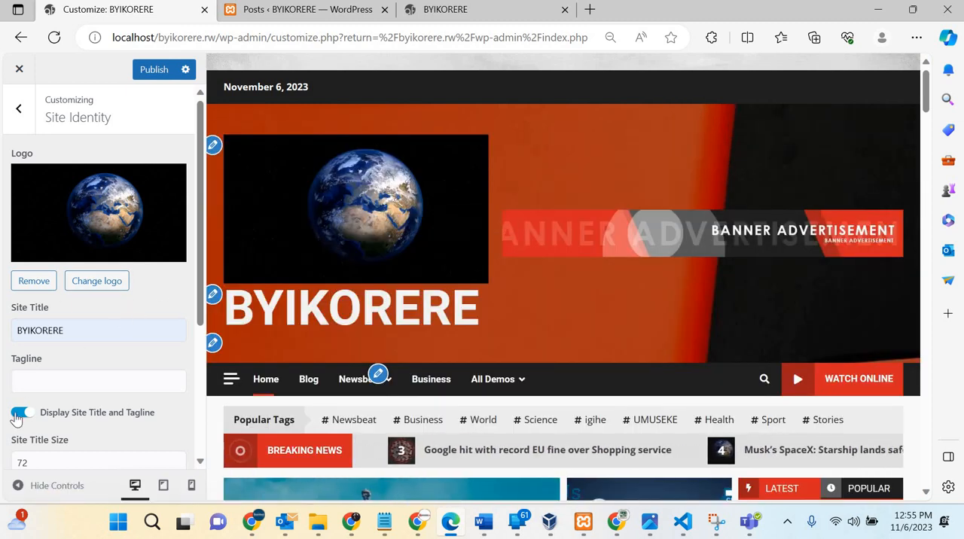
Step: Turn the display of the site title and tagline off and back on
left_click(21, 412)
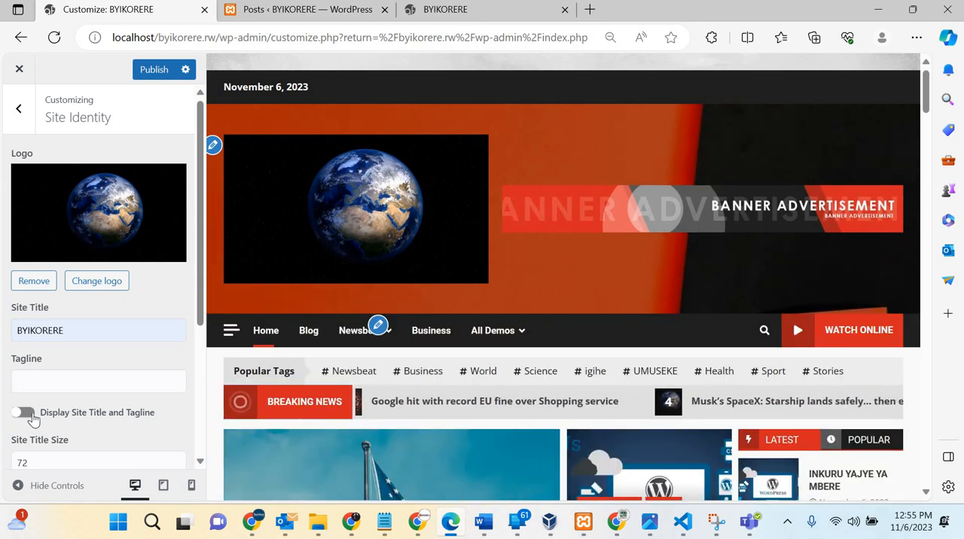
left_click(32, 419)
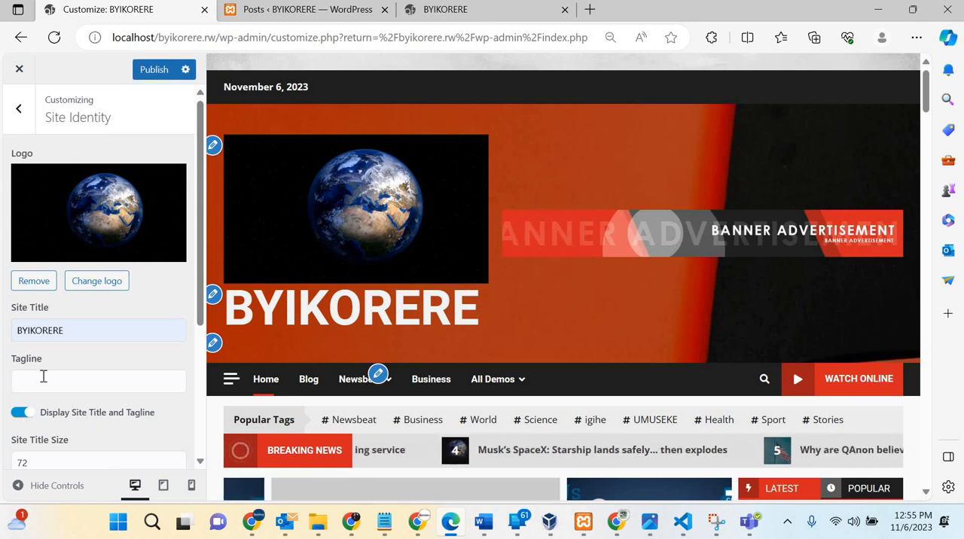
Step: Try the saved tagline 'The answer to your questions', and replace it with 'Bikore wowe ubwawe'
left_click(44, 377)
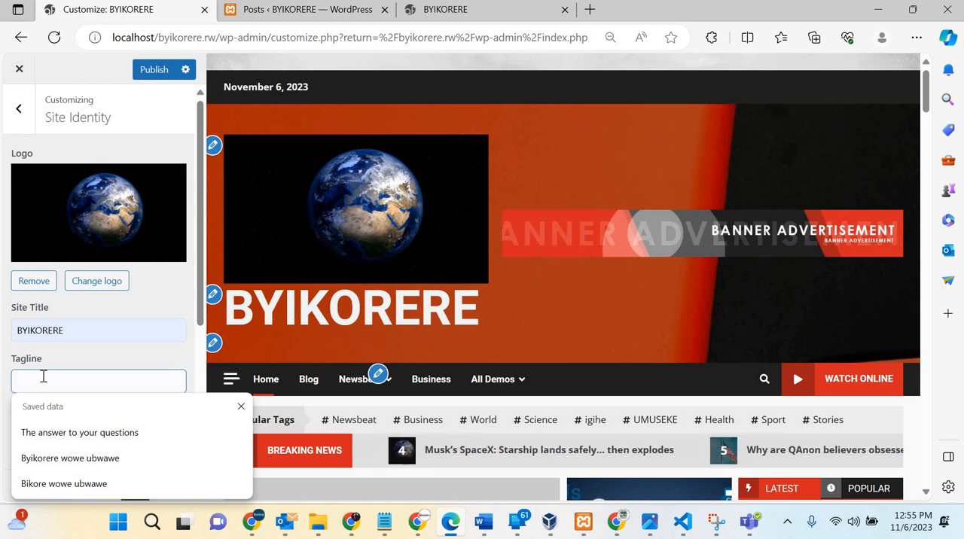
left_click(73, 434)
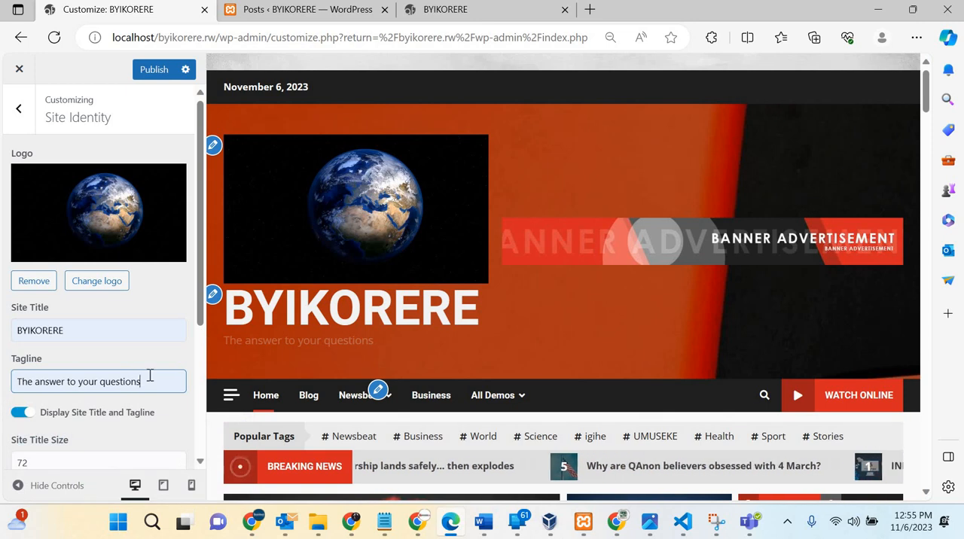
key("ctrl+a")
key("BackSpace")
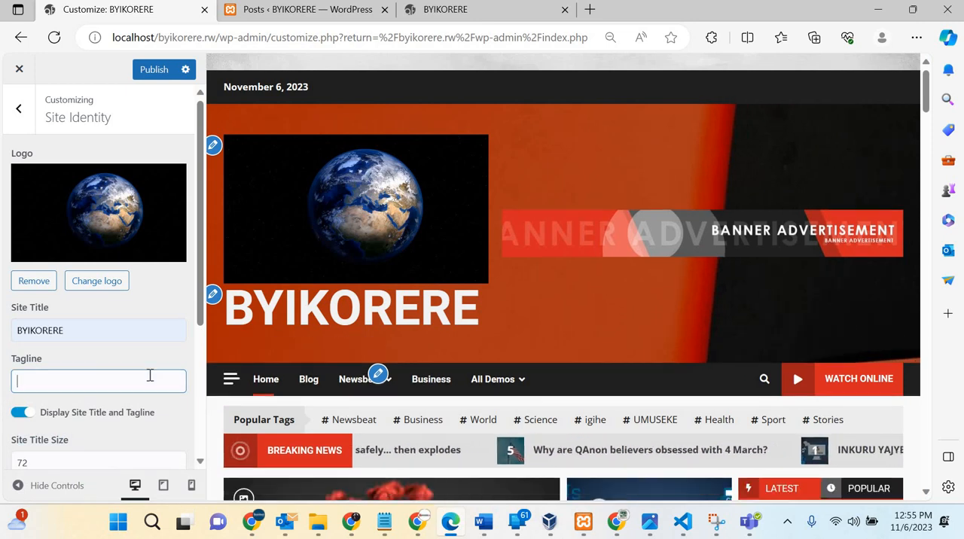
left_click(87, 486)
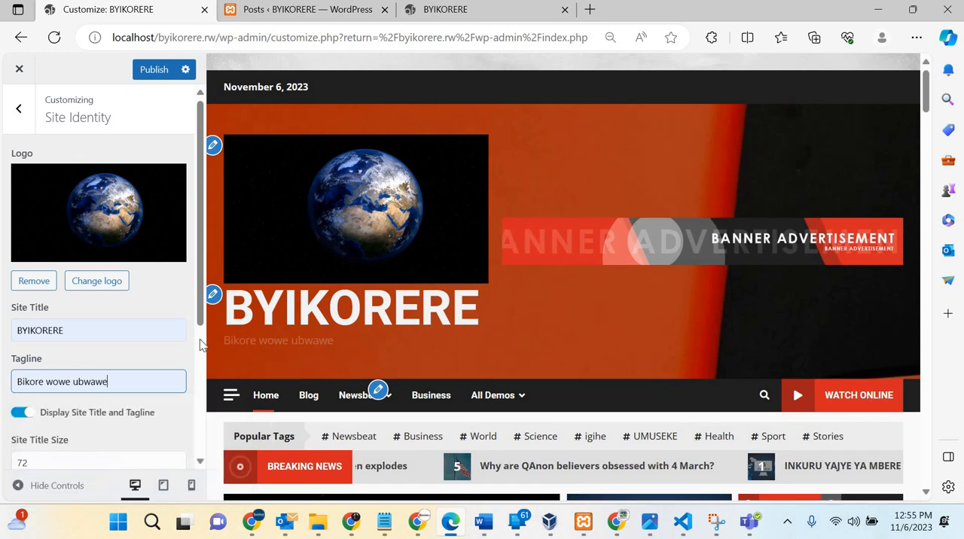
left_click(284, 344)
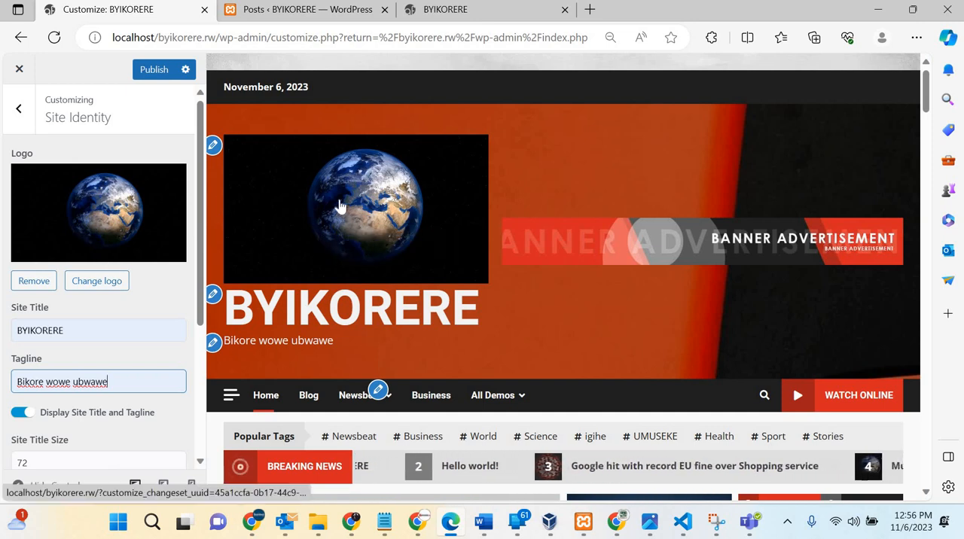
Step: Remove the globe logo from the site identity
scroll(340, 207, "down", 3)
scroll(355, 204, "up", 3)
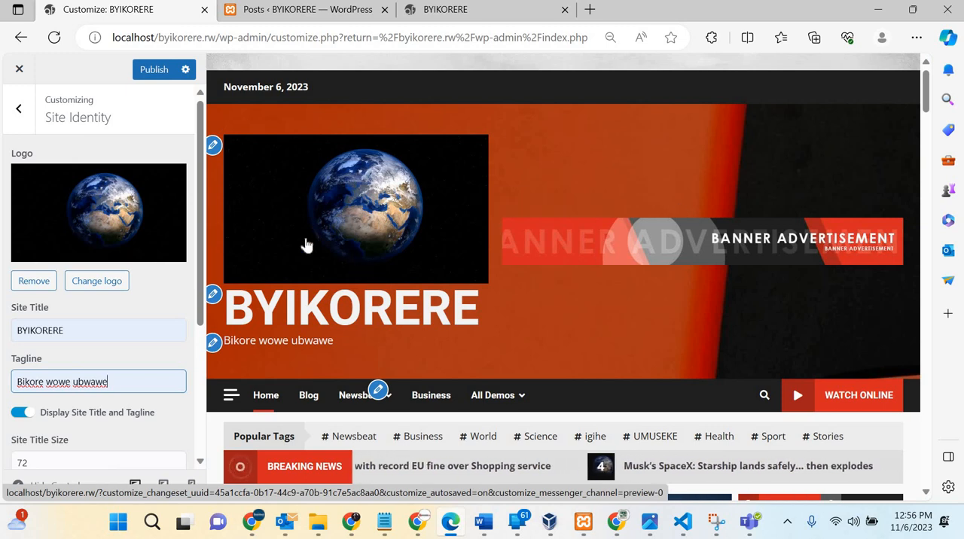
left_click(33, 280)
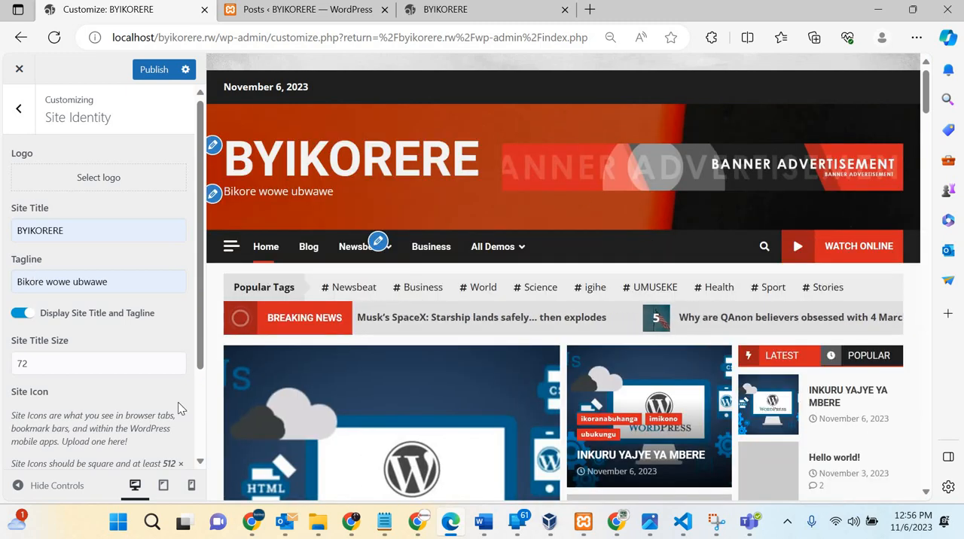
Step: Try to set wordpress-development-services-1.jpg as the site icon using the suggested square crop, and leave the image dialog
scroll(178, 408, "down", 3)
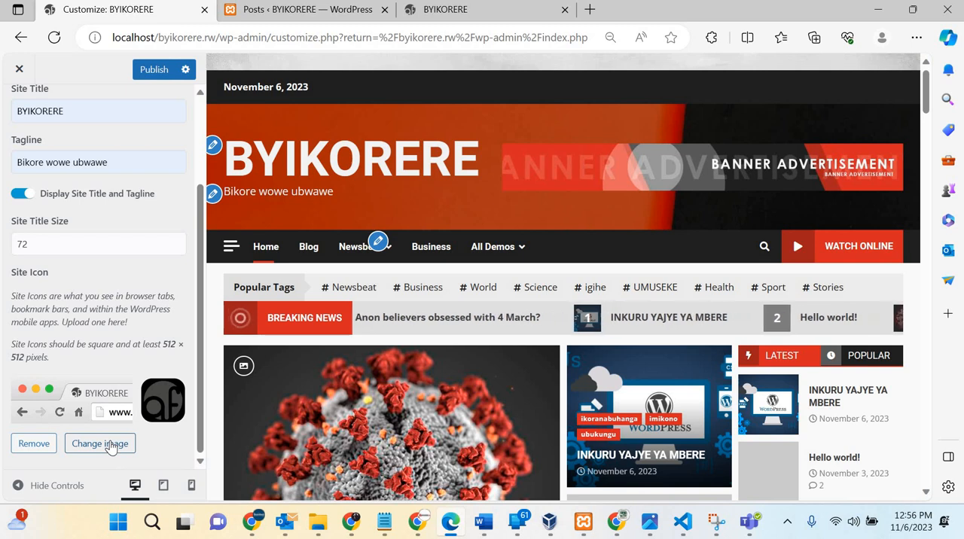
left_click(111, 444)
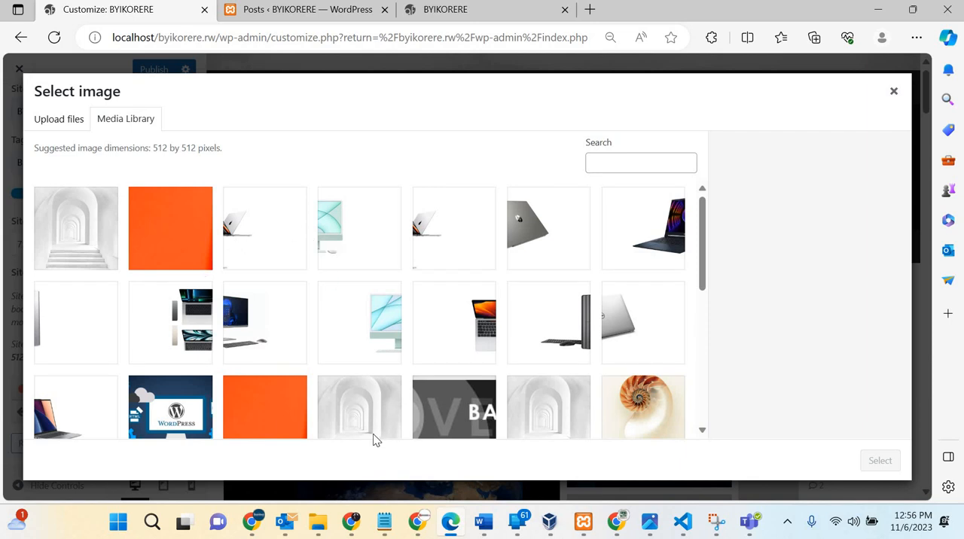
scroll(375, 437, "down", 10)
scroll(374, 441, "down", 1)
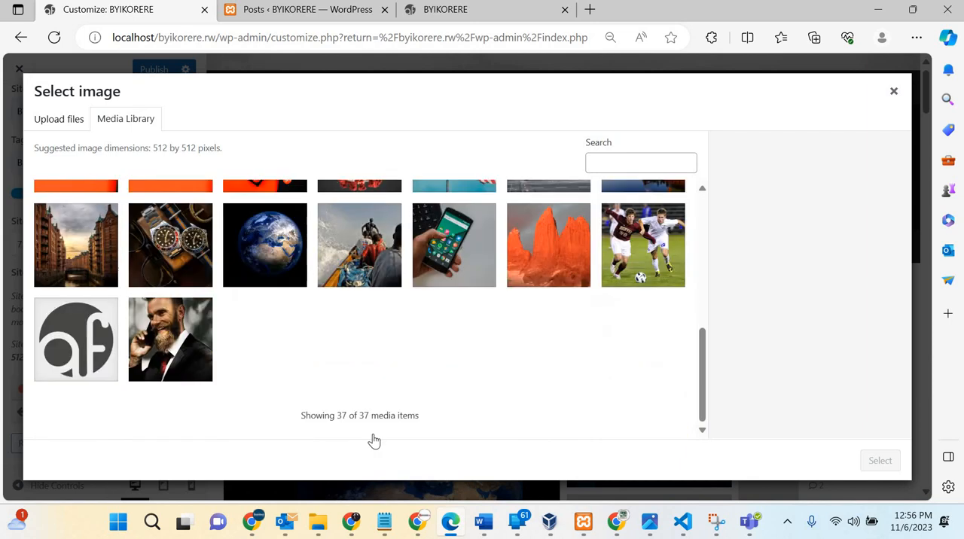
scroll(319, 427, "up", 3)
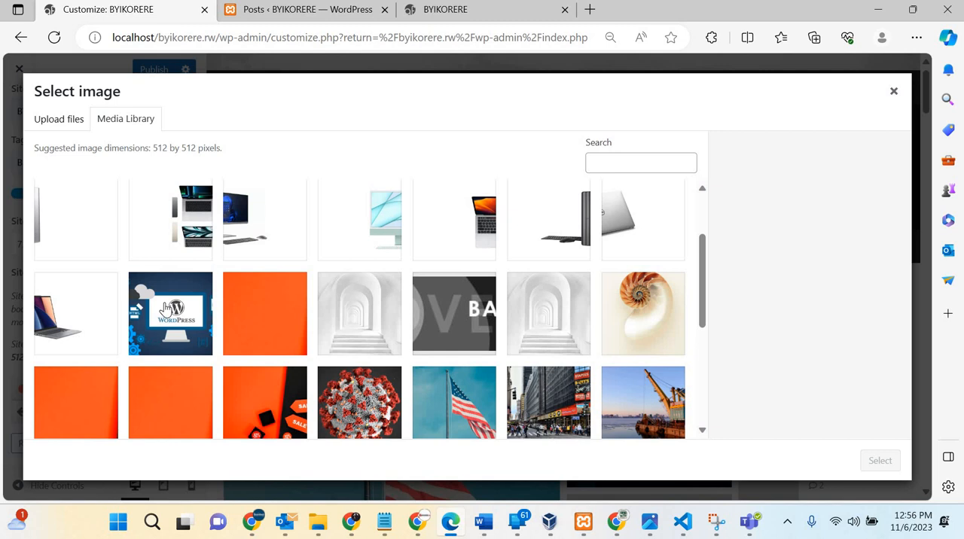
left_click(165, 310)
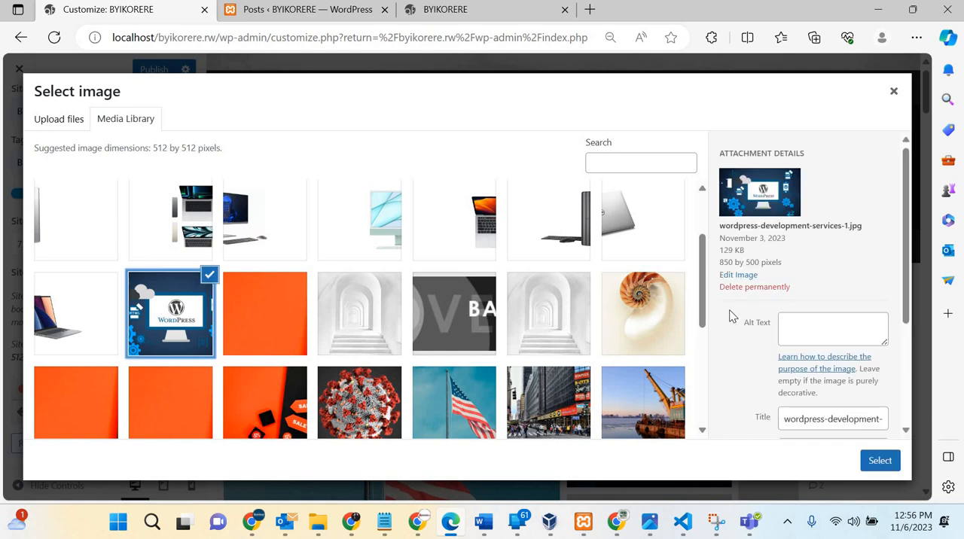
left_click(881, 460)
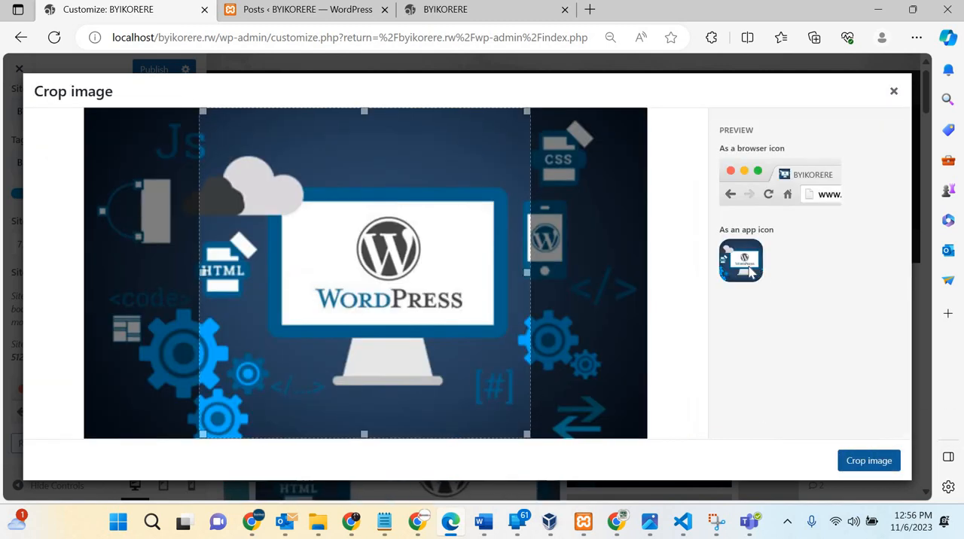
left_click(868, 462)
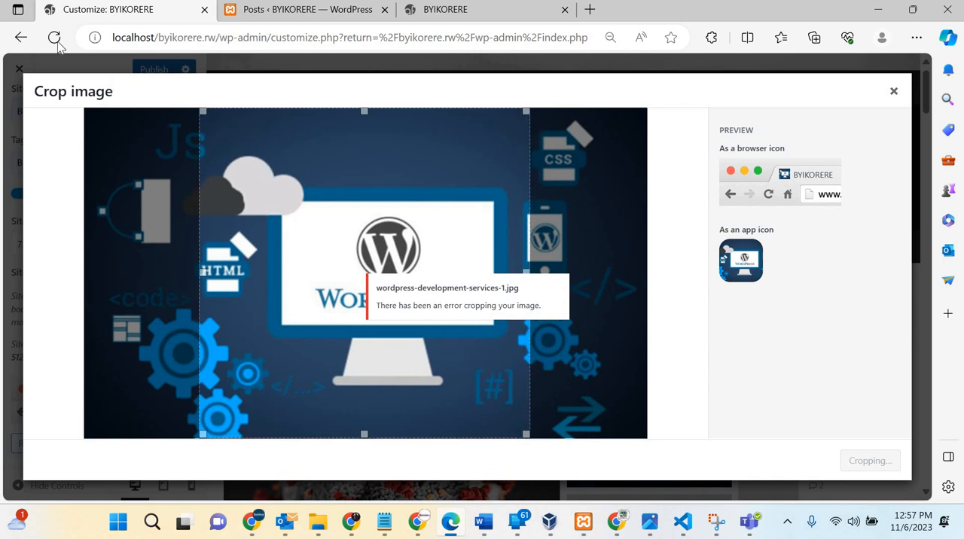
left_click(896, 91)
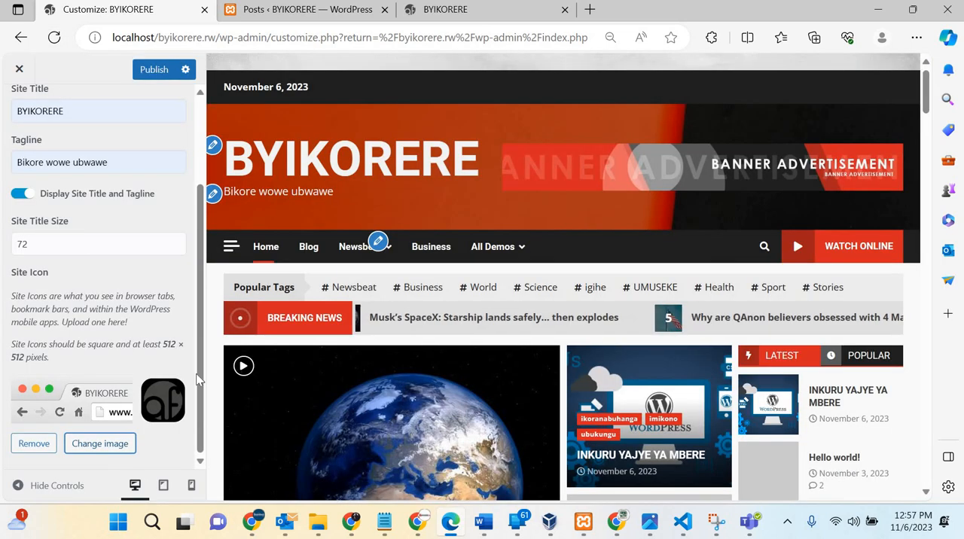
Step: Check the suggested icon dimensions, choose cropped-af-themes-logo-1-1.png as the site icon and leave the image selection
left_click(88, 447)
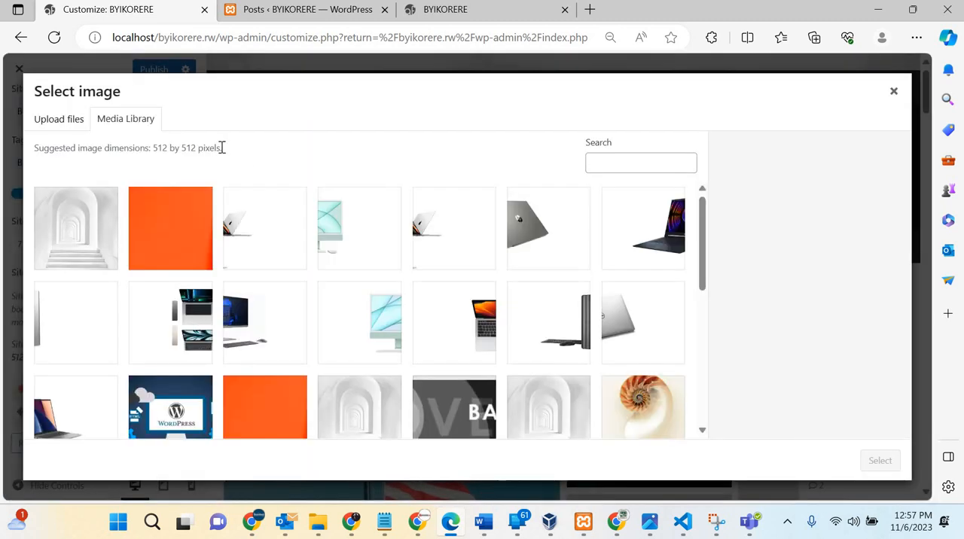
left_click_drag(220, 148, 153, 150)
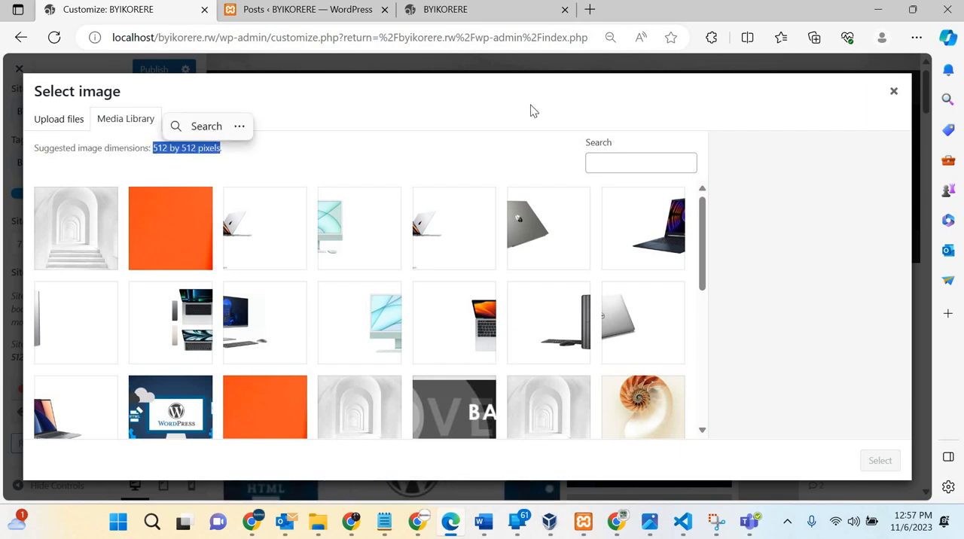
scroll(669, 304, "down", 2)
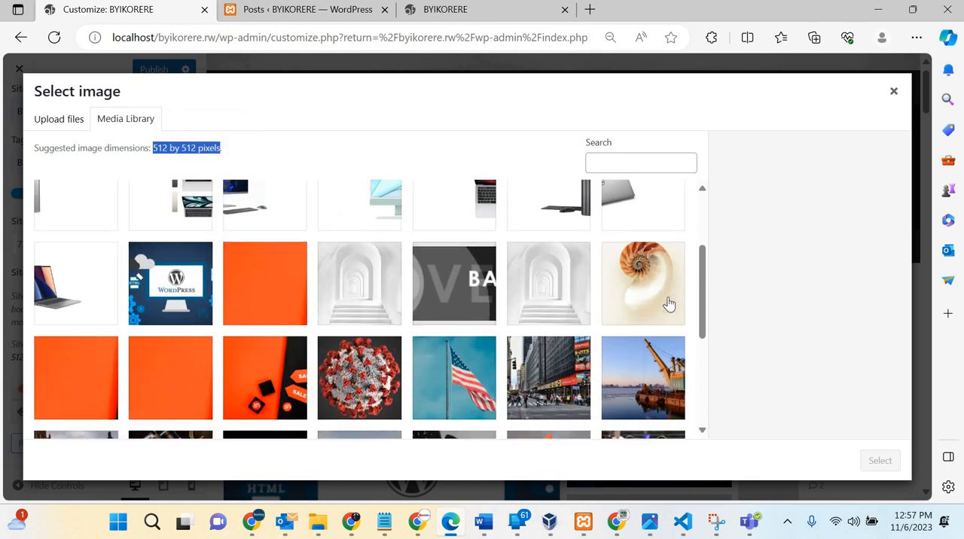
scroll(669, 304, "down", 3)
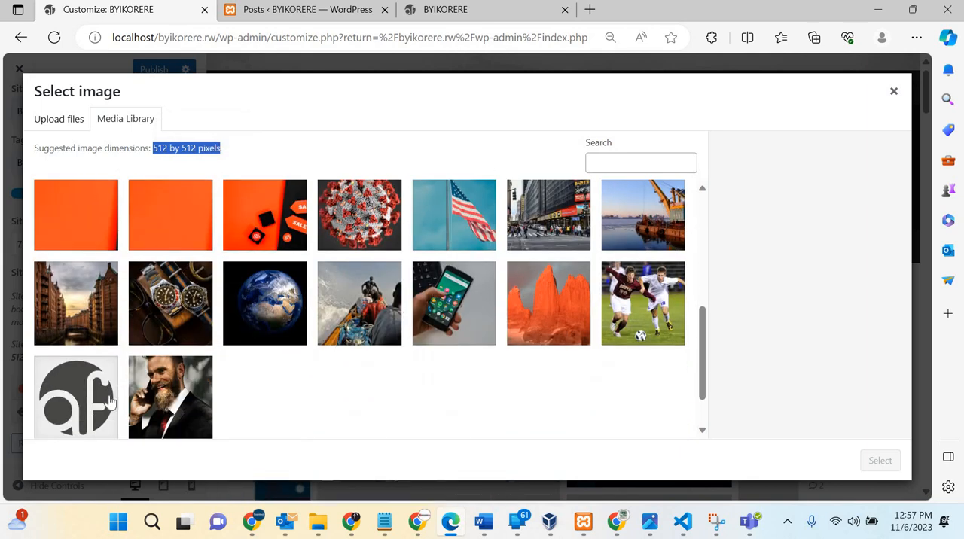
left_click(73, 407)
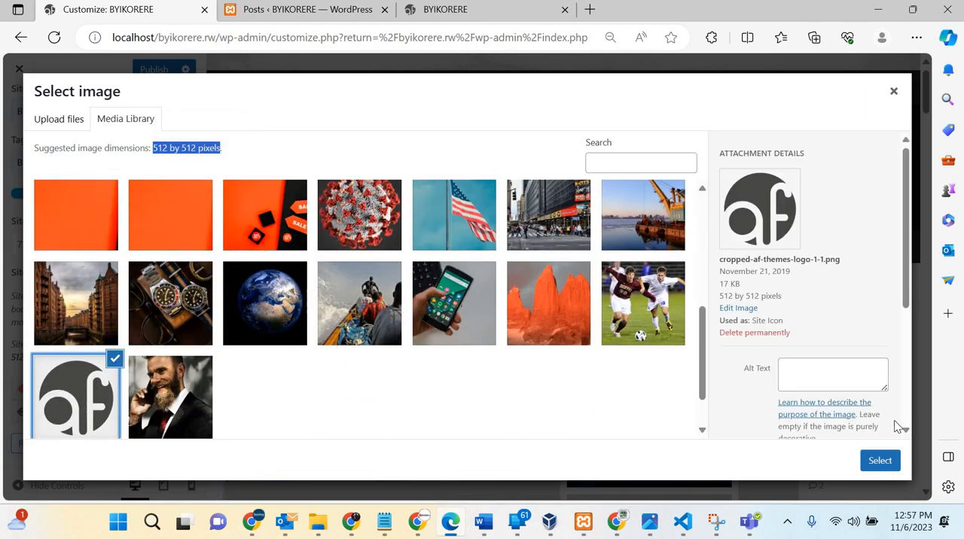
left_click(880, 463)
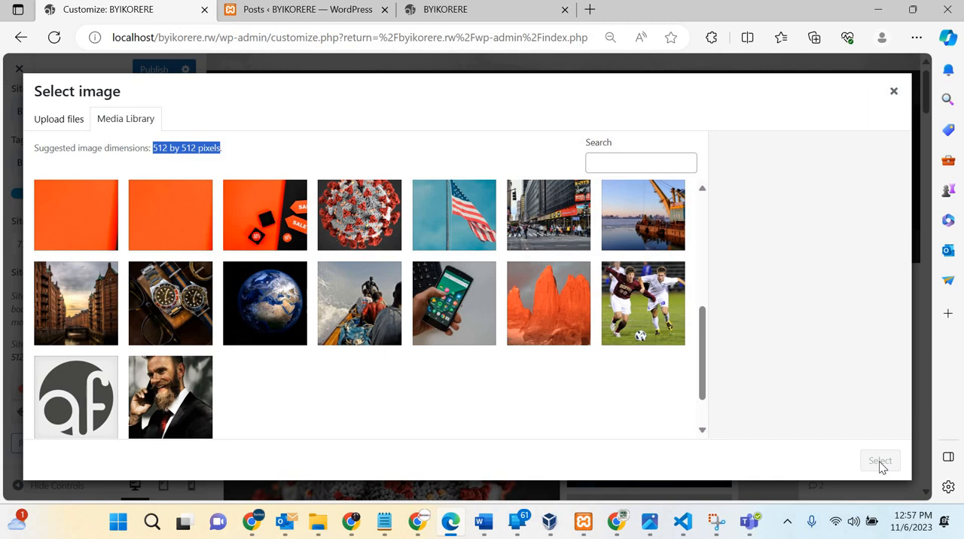
left_click(894, 92)
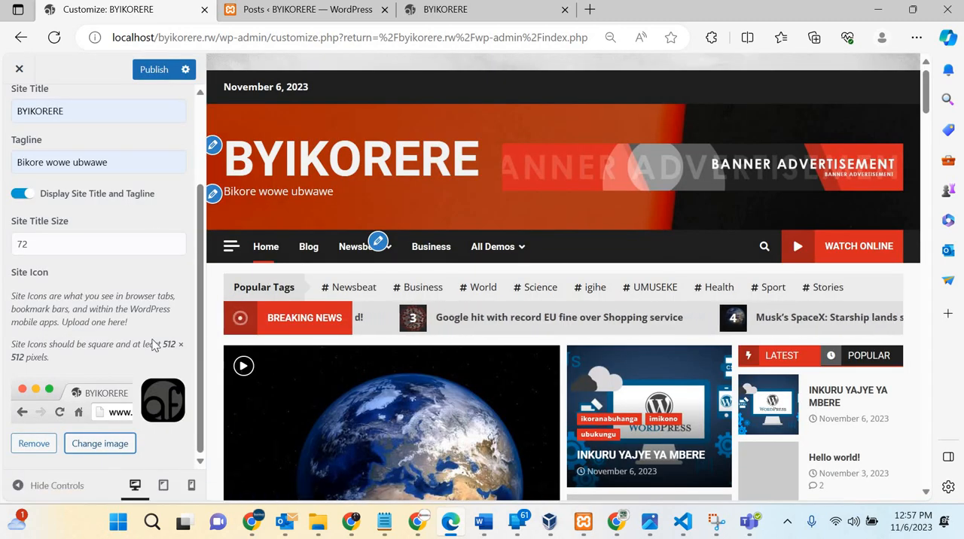
Step: Return to the Customizer's main sections, reopen Site Identity and review its logo, title, tagline and icon settings
scroll(157, 237, "up", 2)
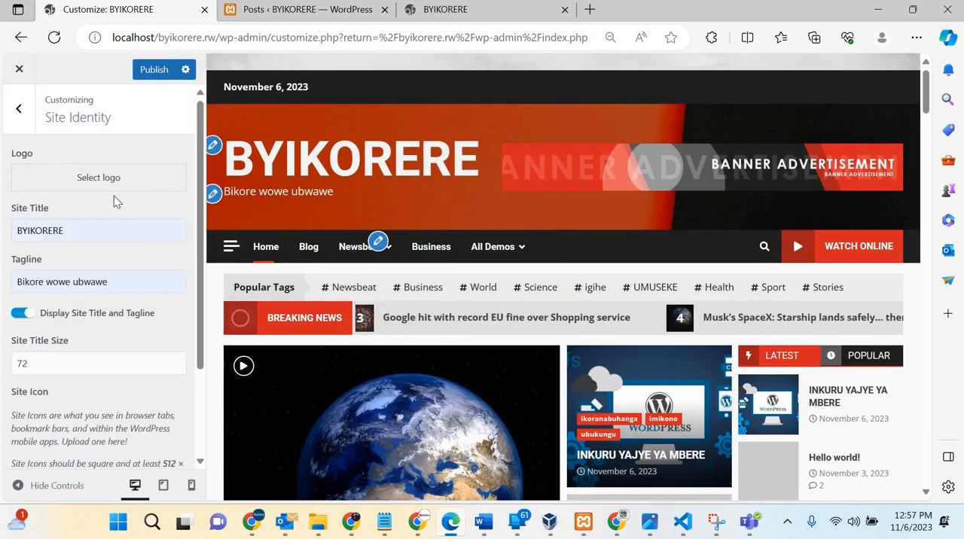
left_click(21, 110)
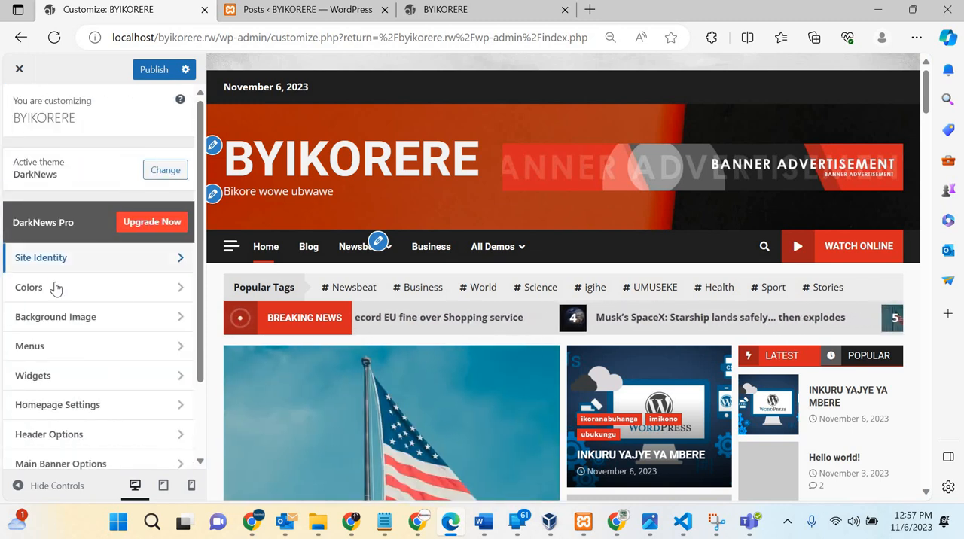
left_click(134, 268)
scroll(131, 249, "down", 3)
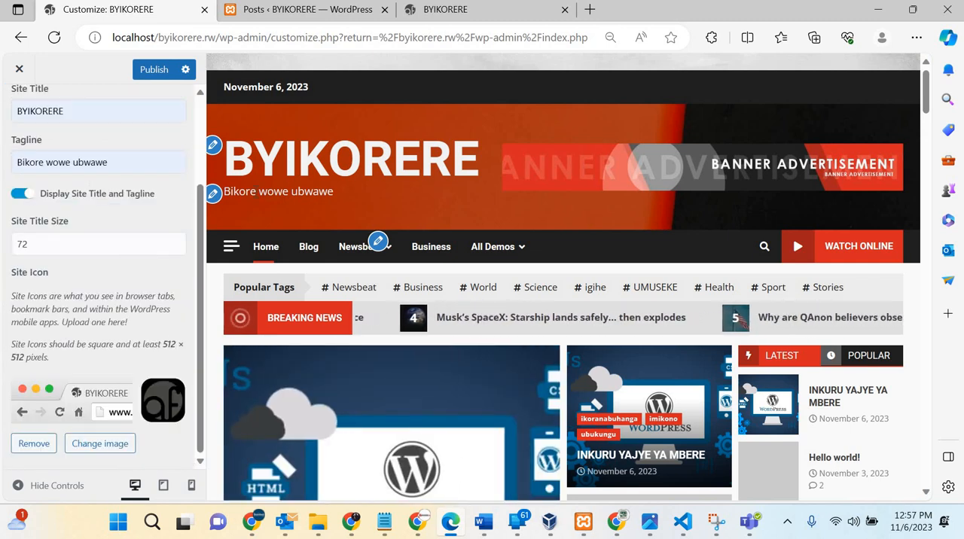
scroll(23, 114, "up", 3)
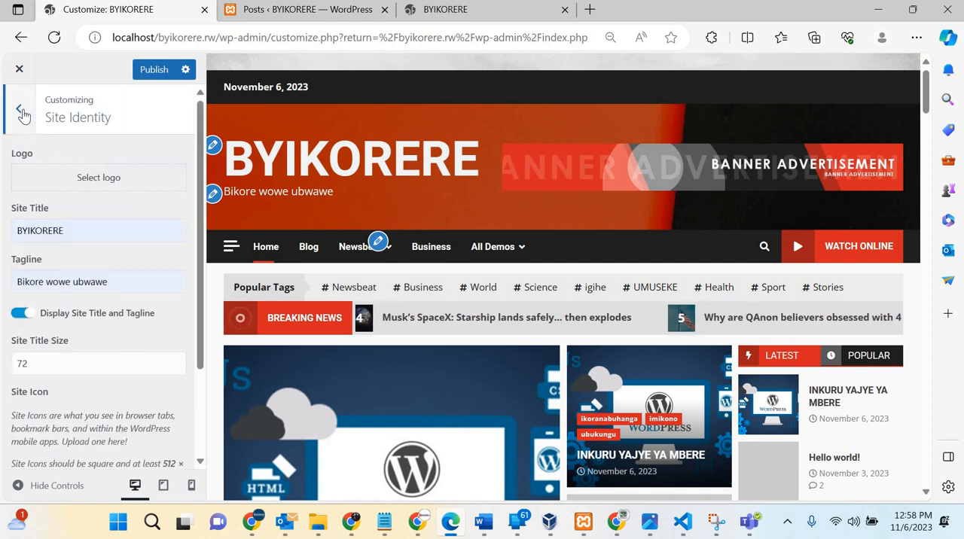
Step: Set the theme's secondary color to blue #1e73be in the Customizer's Colors settings
left_click(21, 111)
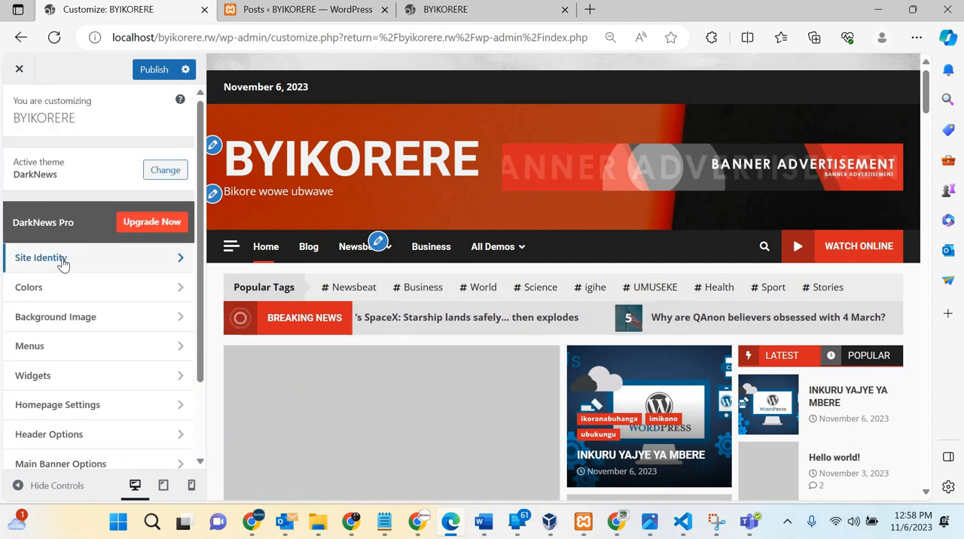
left_click(129, 293)
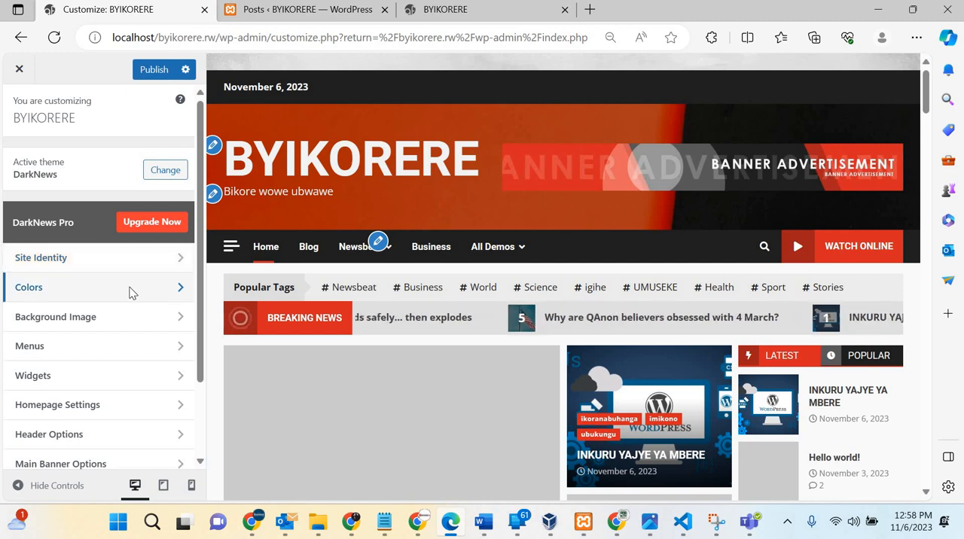
scroll(496, 416, "down", 3)
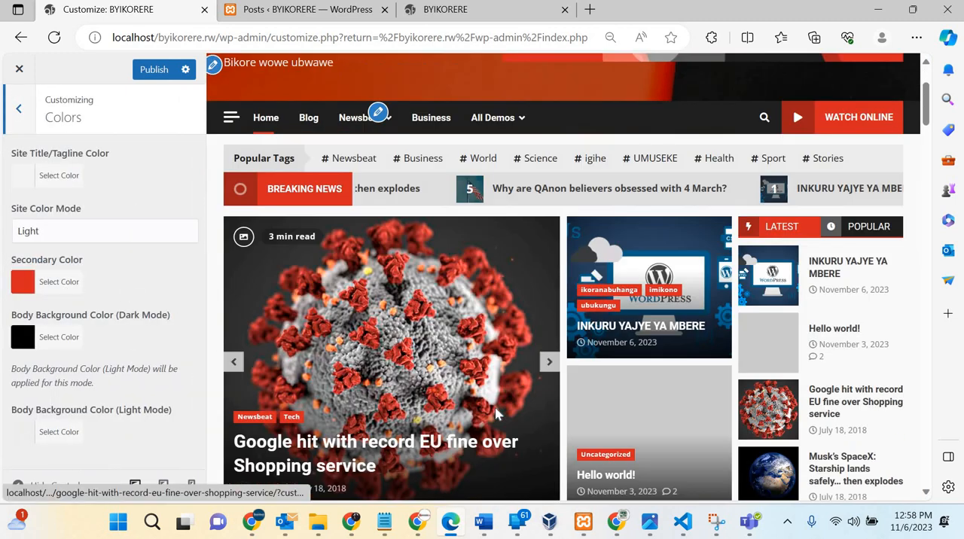
scroll(496, 415, "down", 5)
scroll(481, 401, "up", 2)
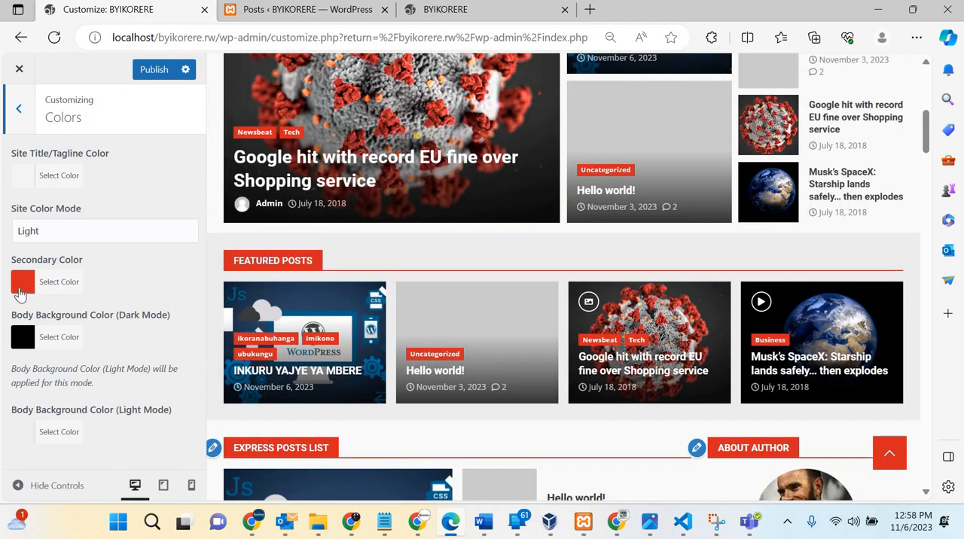
left_click(22, 283)
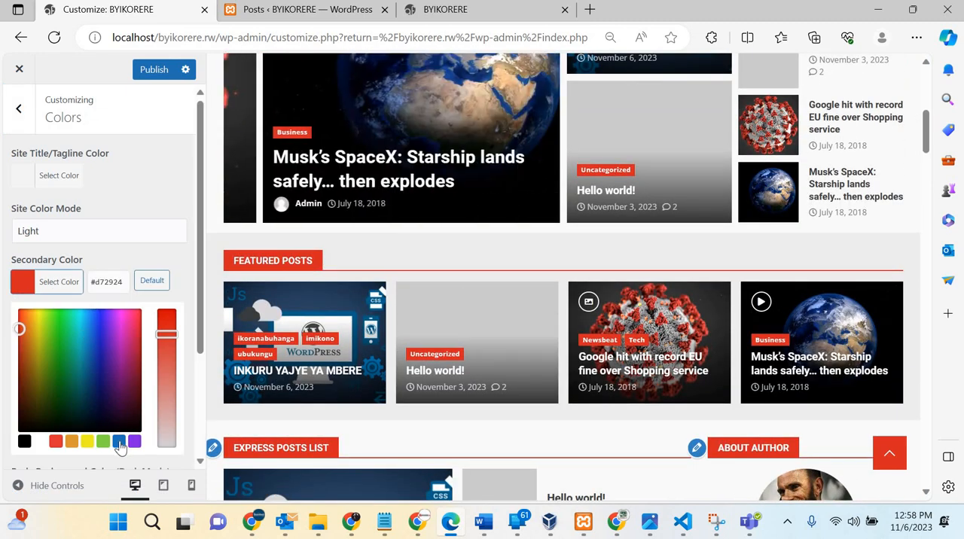
left_click(120, 443)
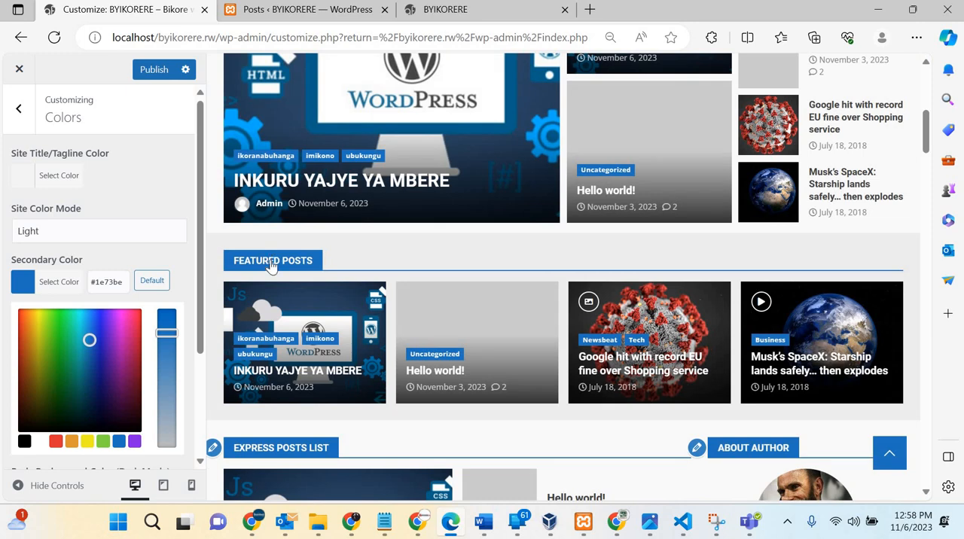
Step: Review the secondary color across the homepage preview and look over the body background color settings for dark and light mode
scroll(271, 264, "down", 10)
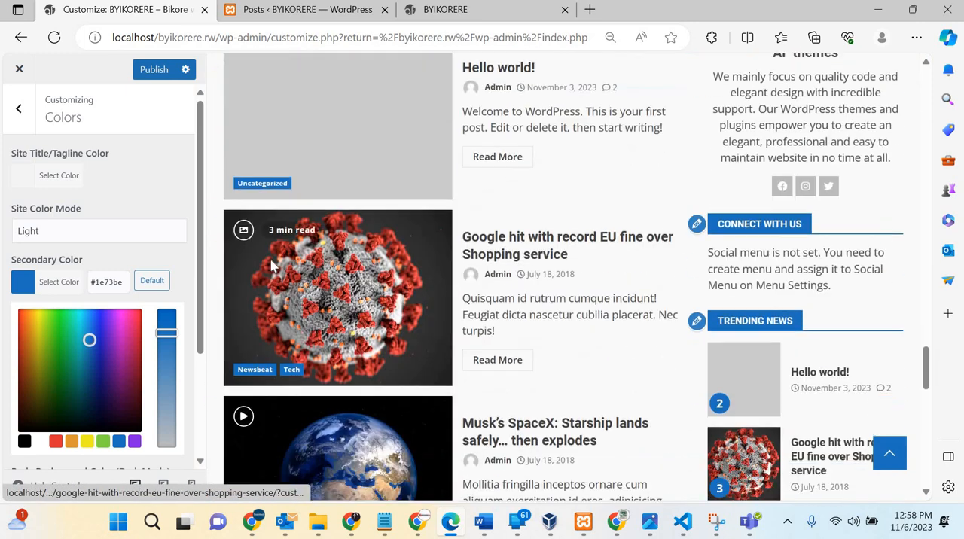
scroll(271, 259, "down", 10)
scroll(270, 260, "up", 15)
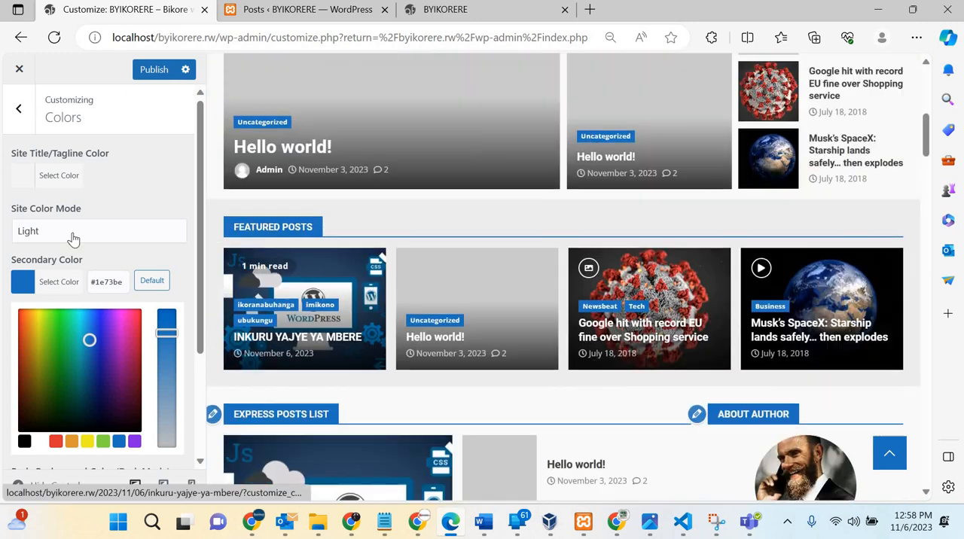
scroll(22, 352, "down", 2)
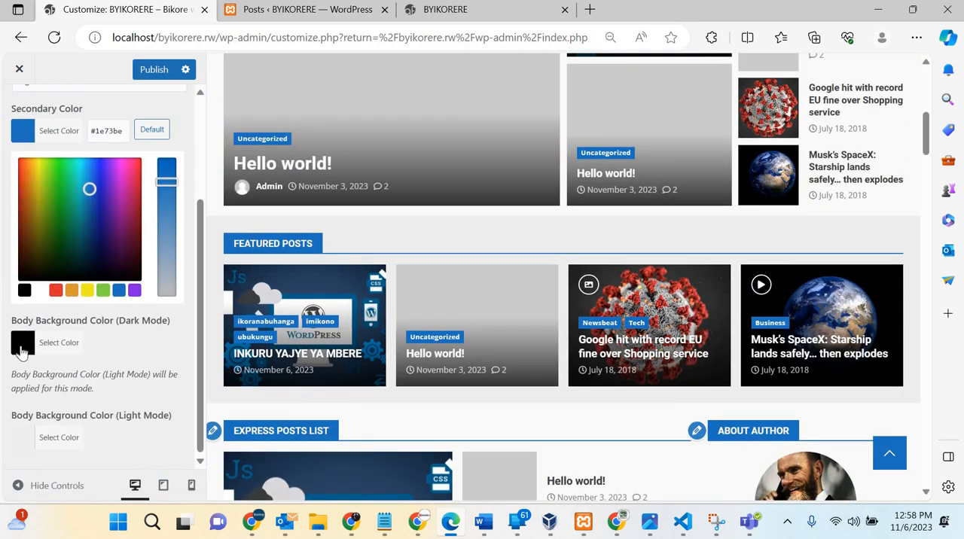
scroll(667, 228, "up", 6)
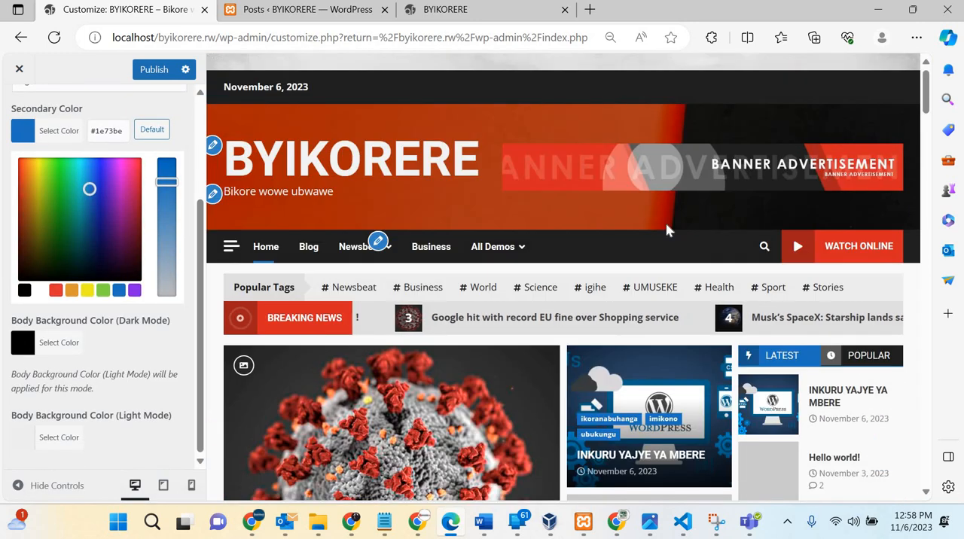
scroll(419, 126, "down", 3)
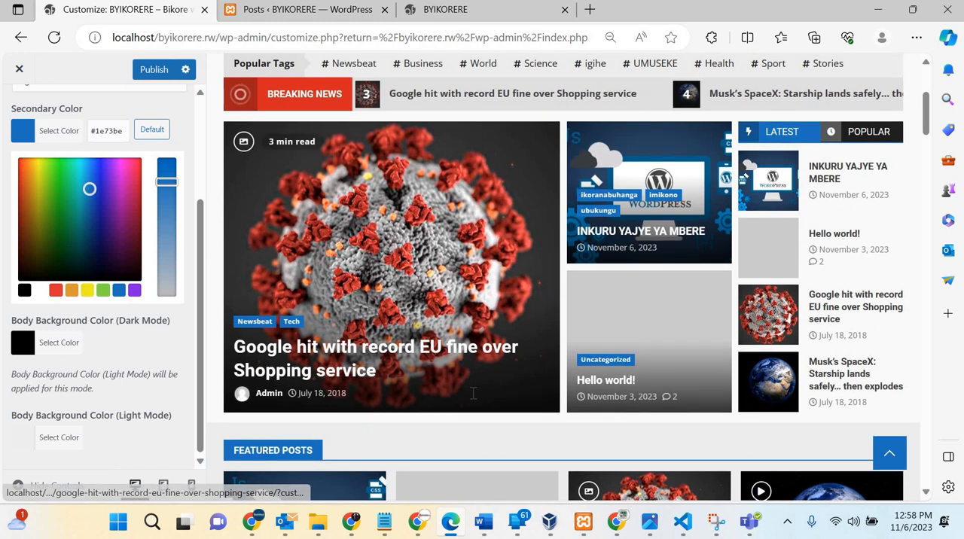
scroll(563, 277, "down", 3)
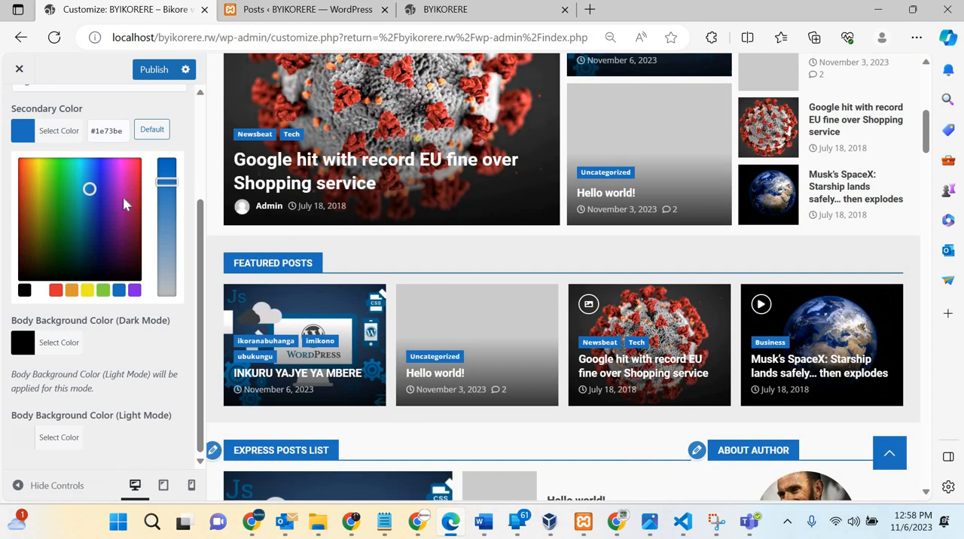
scroll(106, 194, "up", 3)
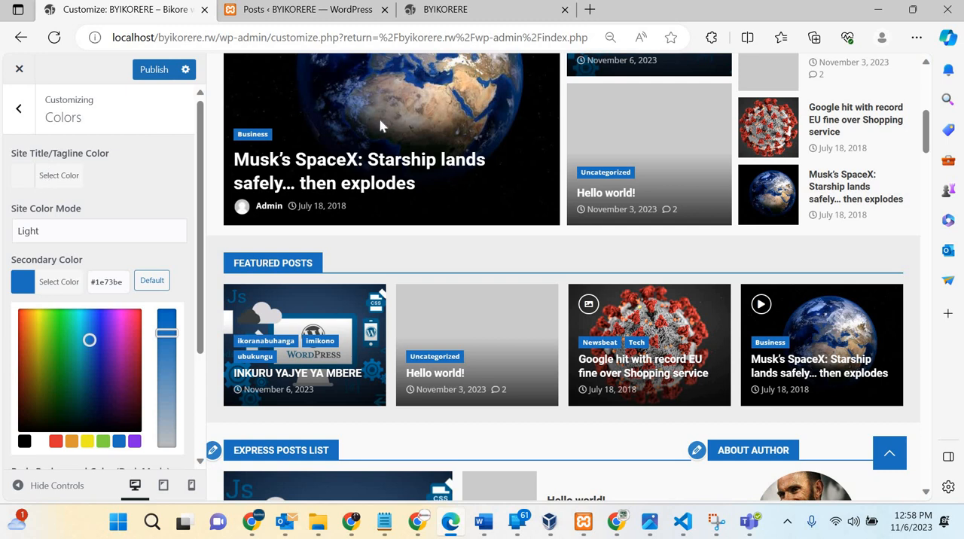
Step: Try green #81d742 for the site title and tagline, then set their color to white #ffffff
scroll(380, 127, "up", 5)
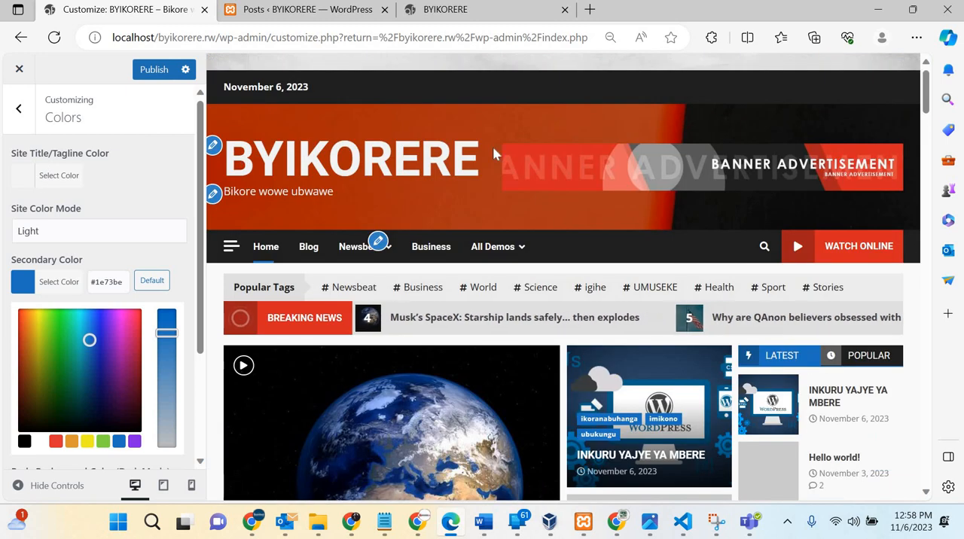
left_click(27, 178)
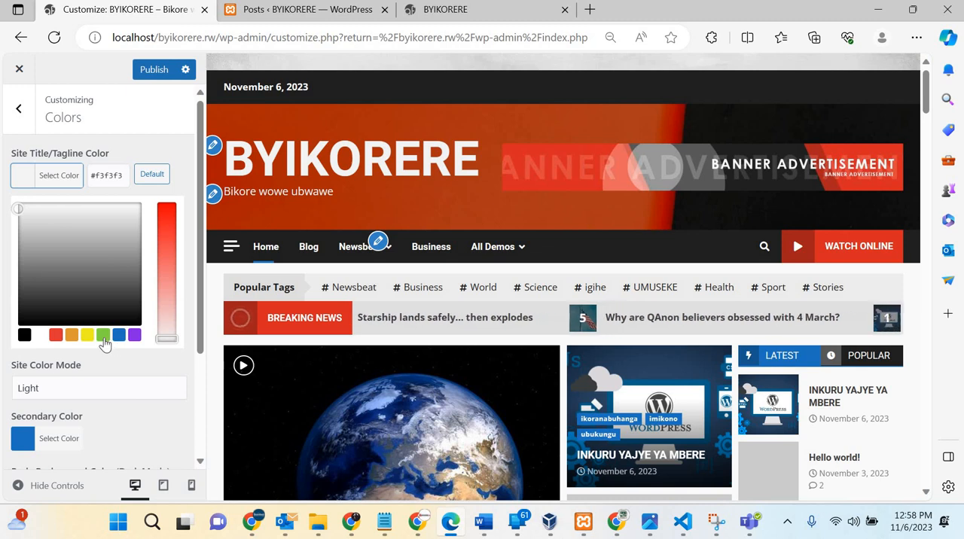
left_click(103, 337)
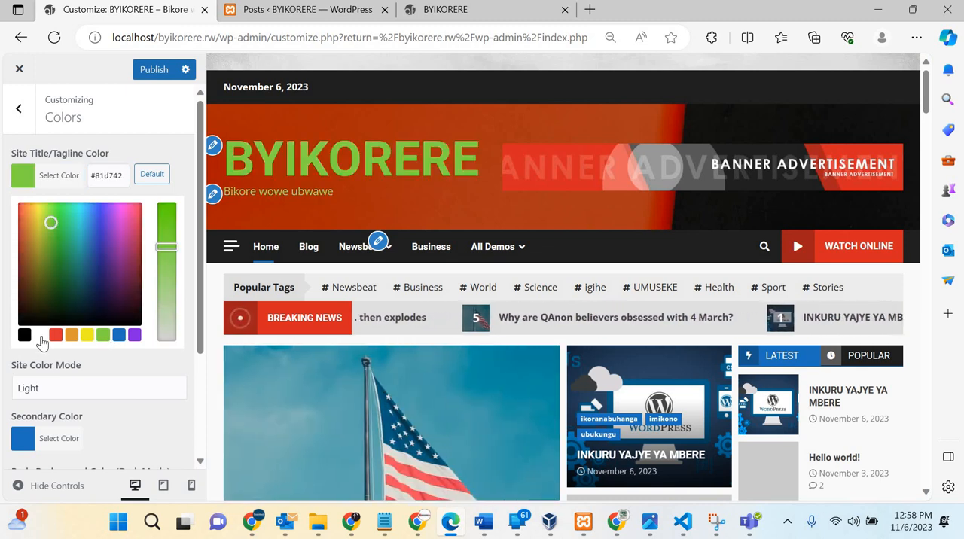
left_click_drag(30, 296, 18, 203)
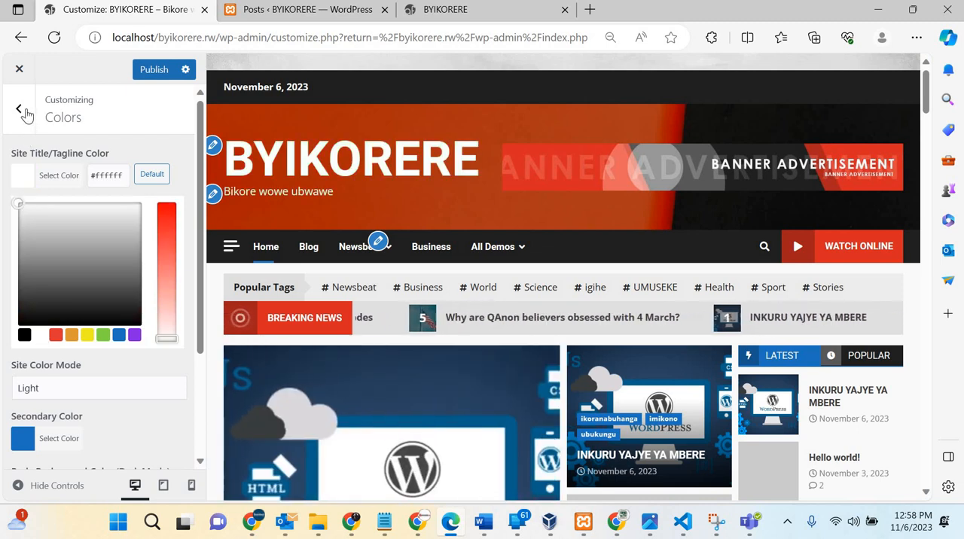
Step: Open the Background Image settings, review the preset, position and size options, and compare the background with the live homepage
left_click(20, 110)
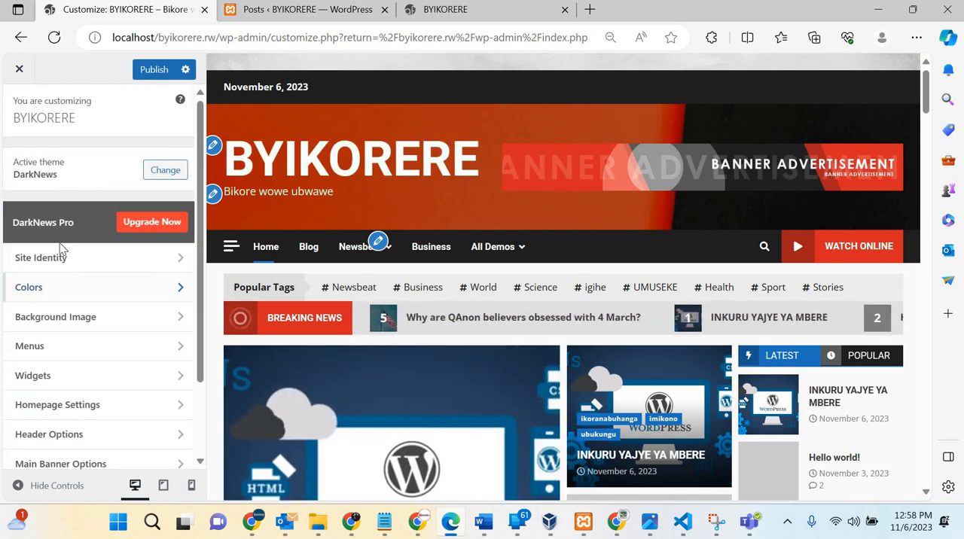
left_click(64, 326)
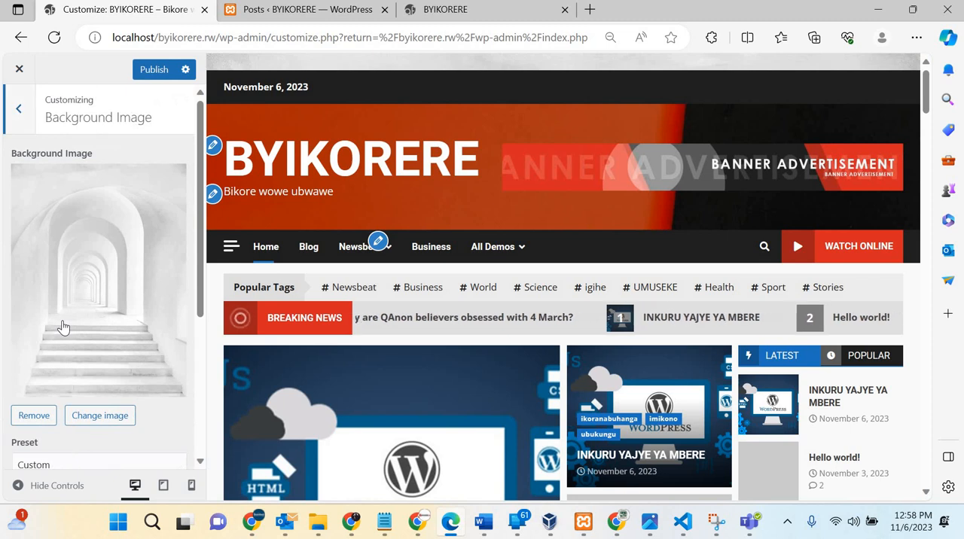
scroll(63, 326, "down", 3)
scroll(518, 368, "down", 12)
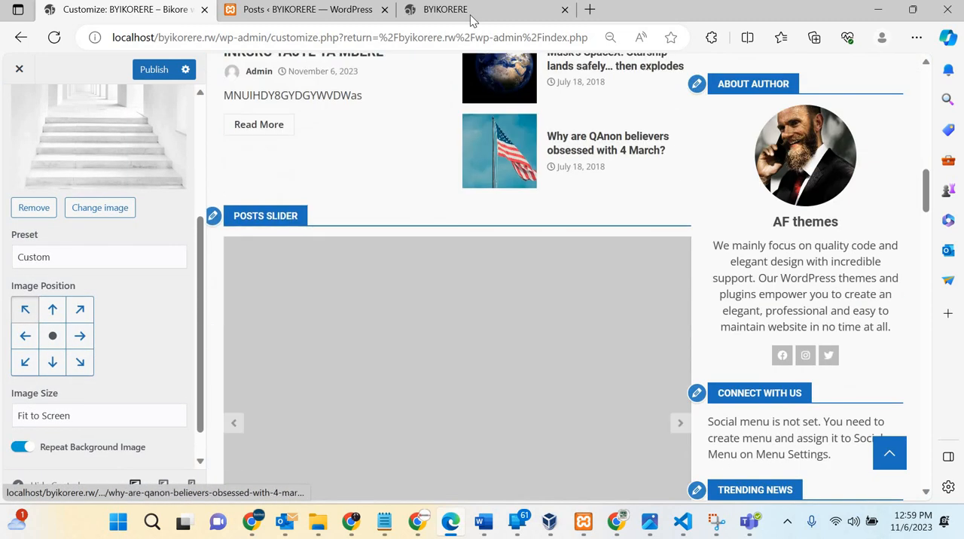
left_click(470, 14)
scroll(858, 250, "down", 3)
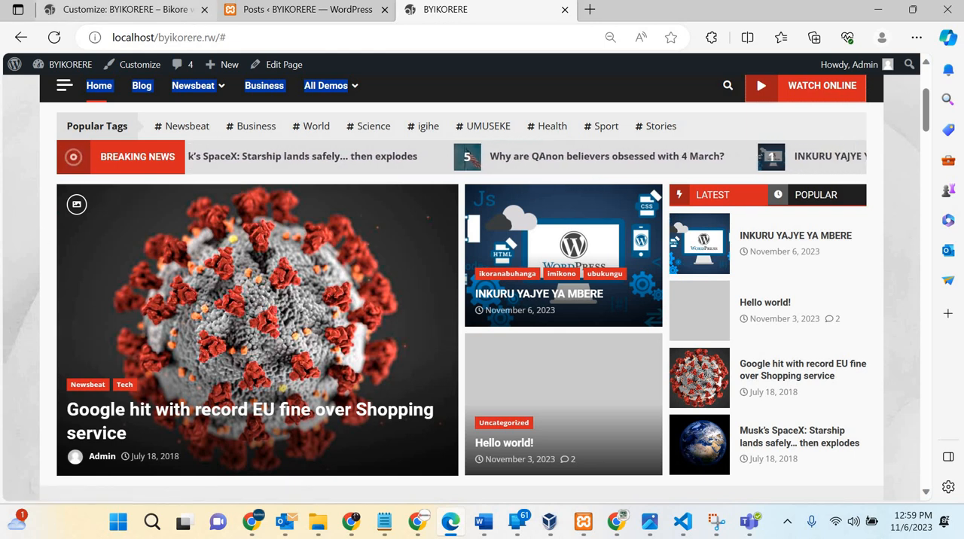
left_click(156, 7)
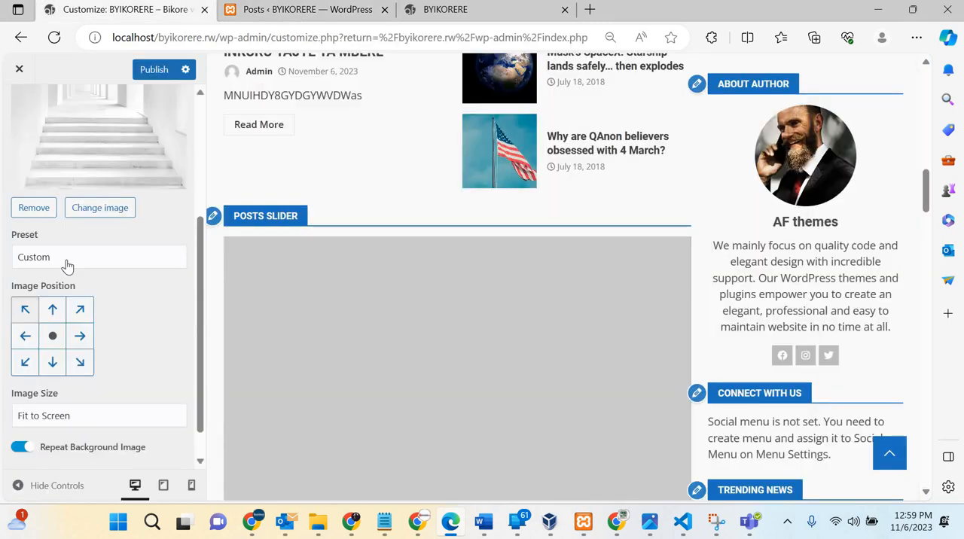
Step: Remove the site's background image and check the homepage preview without it
scroll(67, 265, "up", 3)
left_click(36, 332)
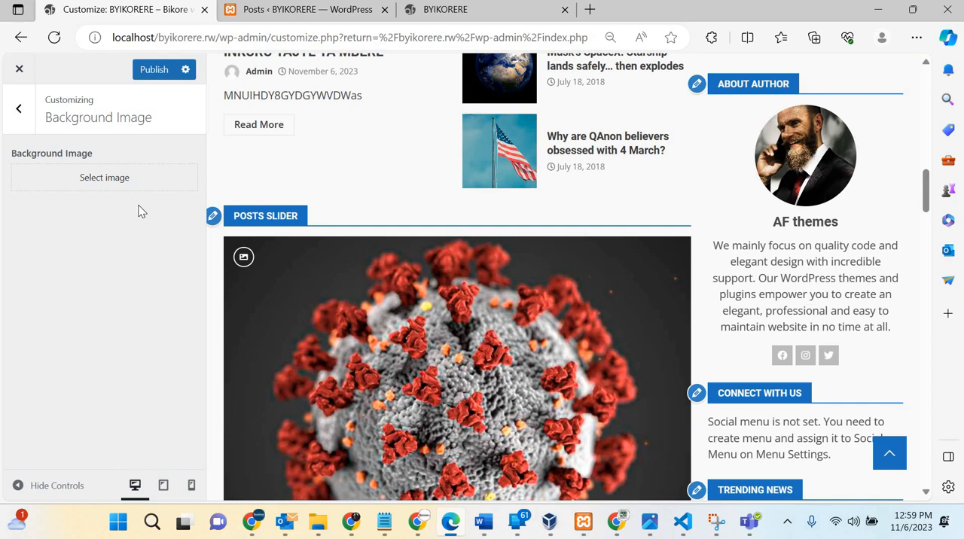
scroll(548, 252, "down", 15)
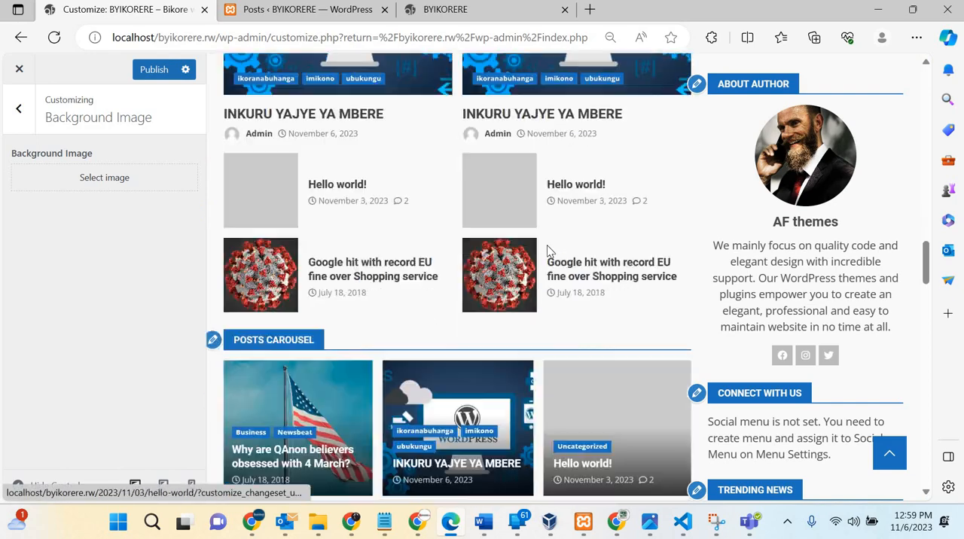
scroll(547, 252, "up", 15)
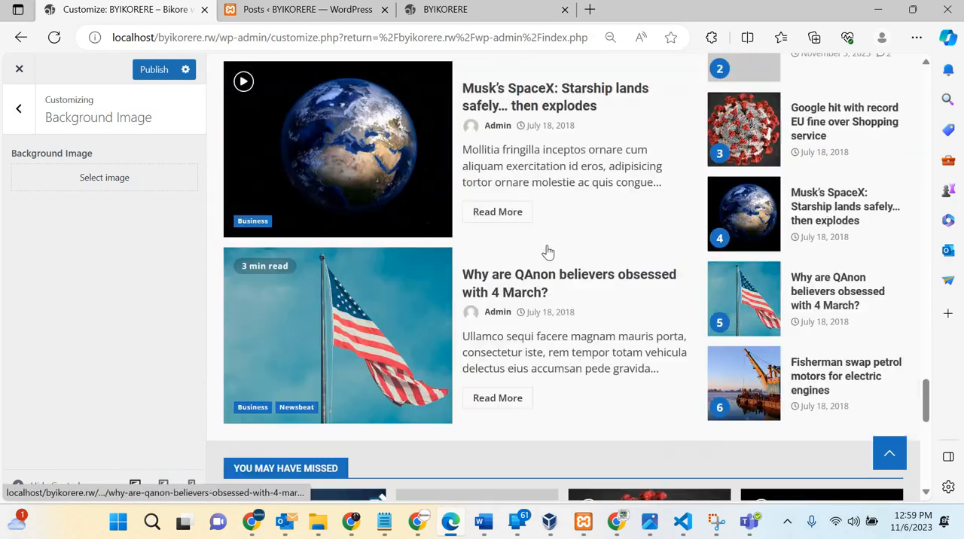
scroll(217, 131, "up", 5)
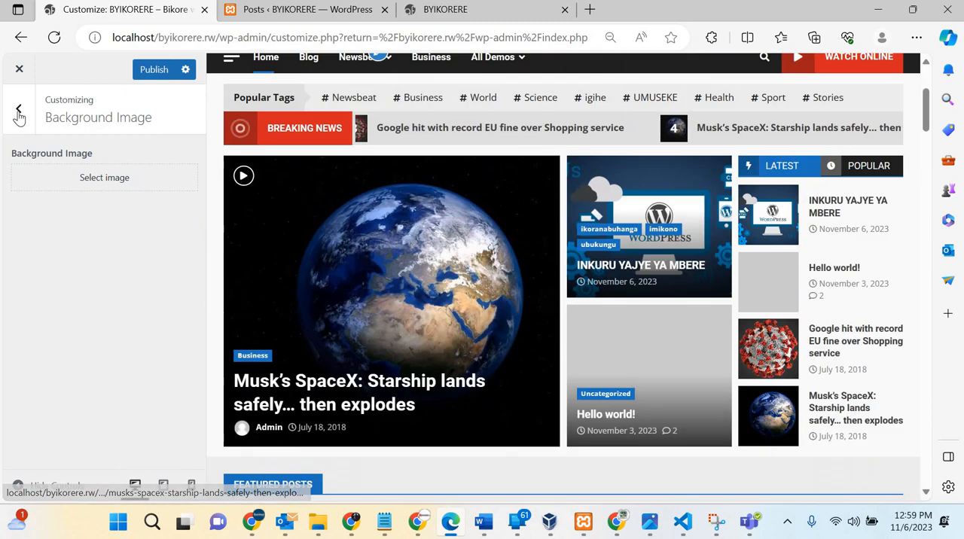
Step: Open the Menus settings and examine the header navigation on the live site, including the All Demos submenu
left_click(20, 111)
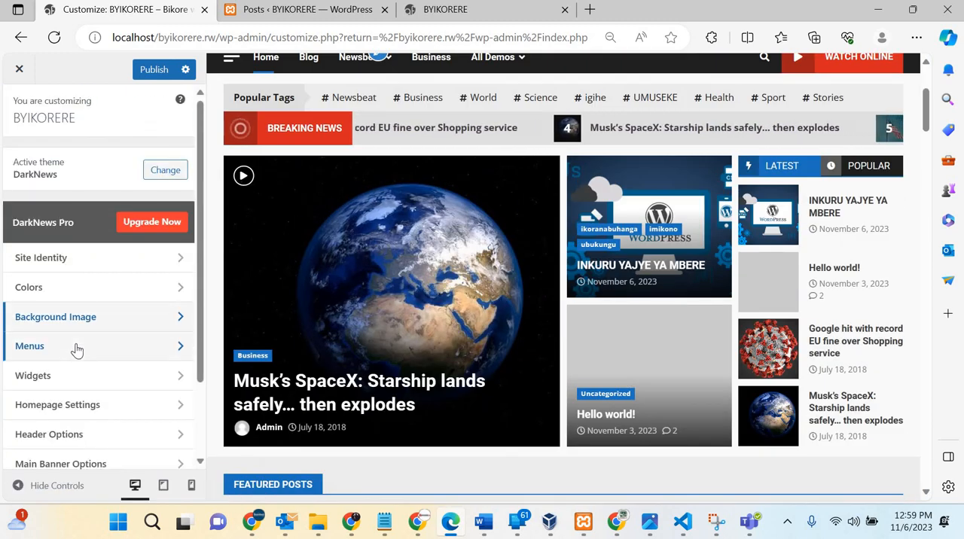
scroll(75, 349, "down", 2)
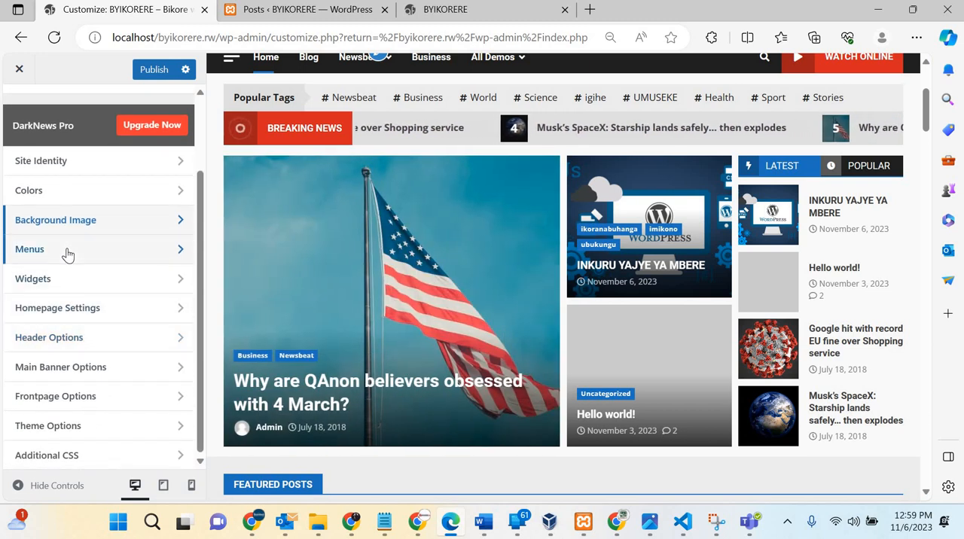
left_click(67, 255)
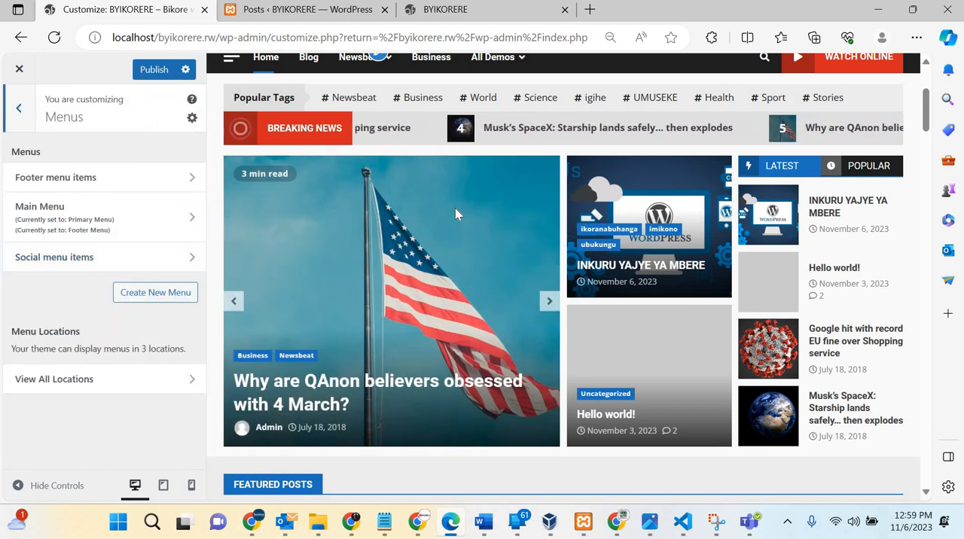
scroll(254, 237, "up", 3)
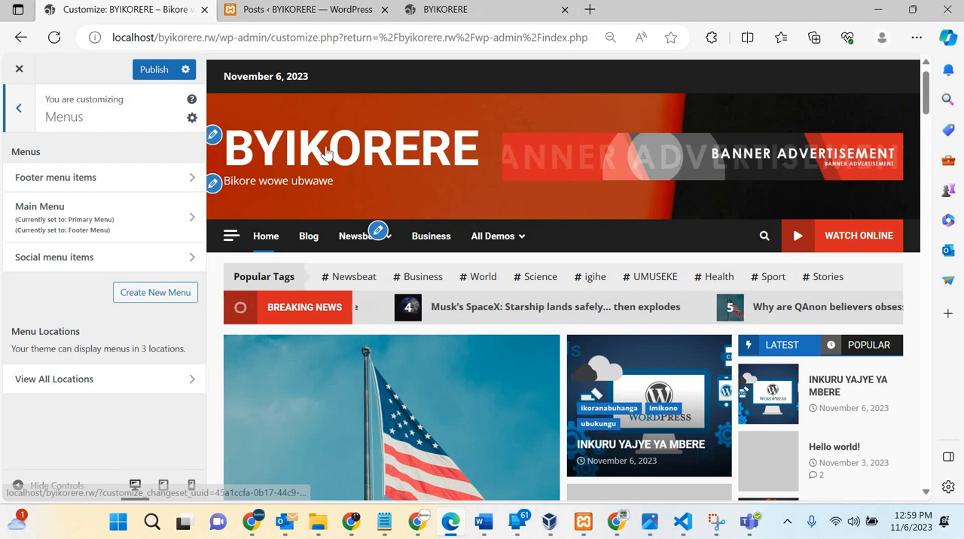
left_click(444, 9)
scroll(303, 212, "up", 3)
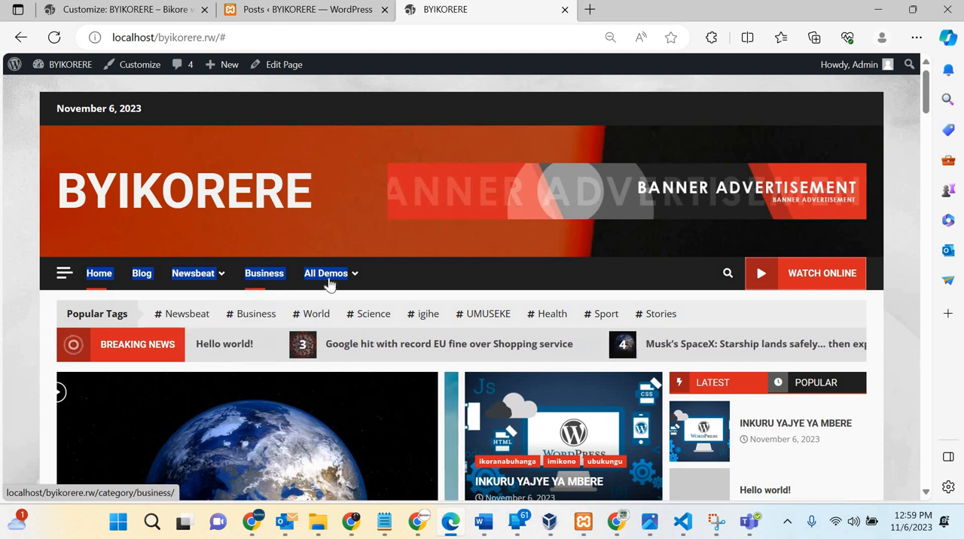
mouse_move(333, 281)
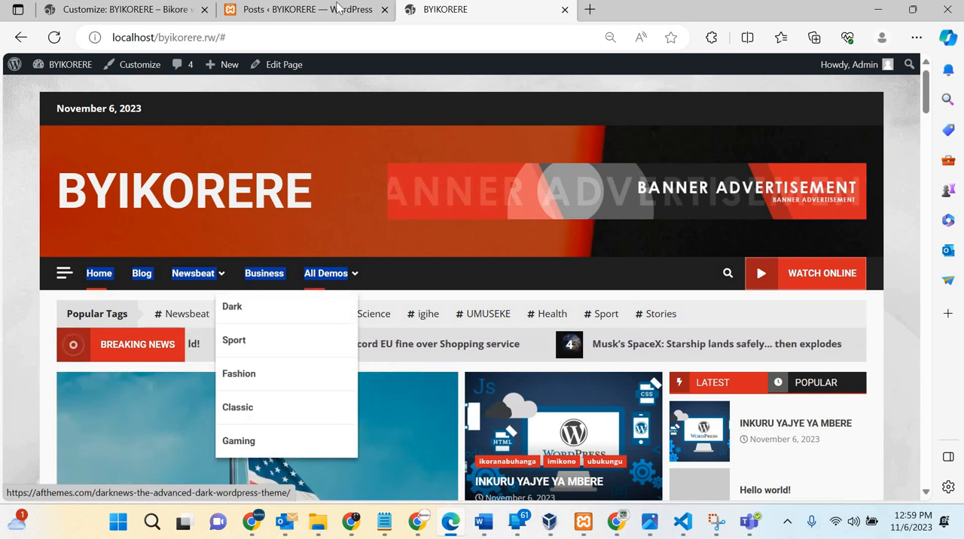
left_click(136, 9)
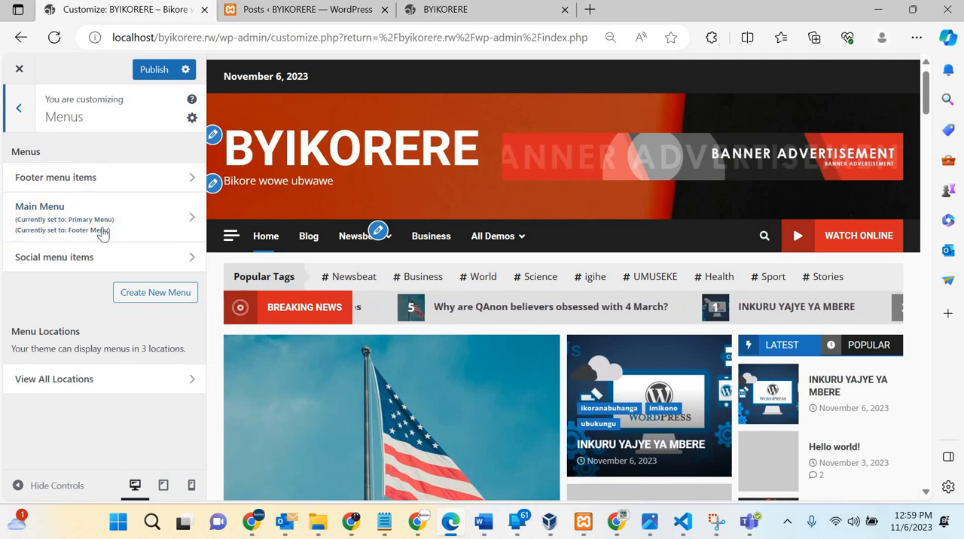
Step: Examine the footer menu at the end of the homepage preview and return to the page header
scroll(515, 289, "down", 15)
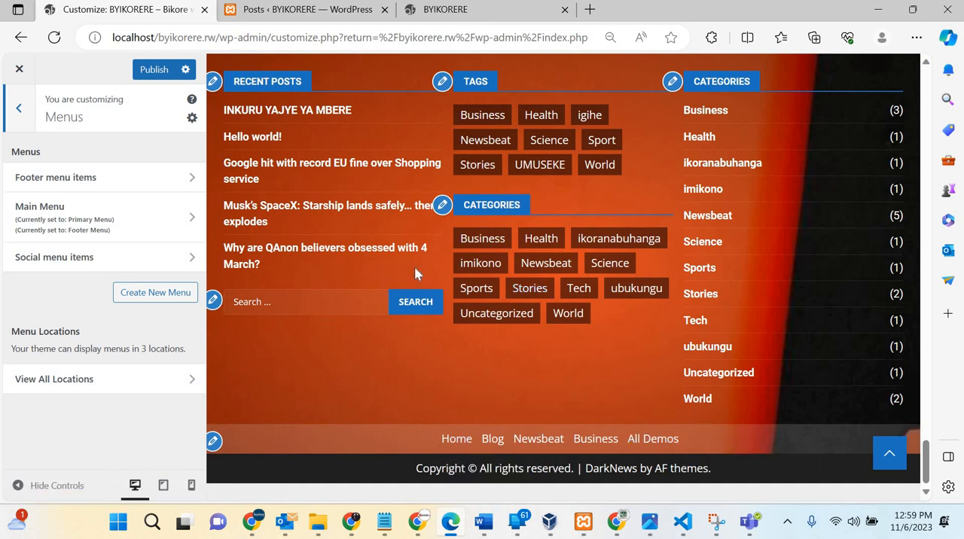
scroll(415, 273, "up", 20)
scroll(415, 273, "up", 3)
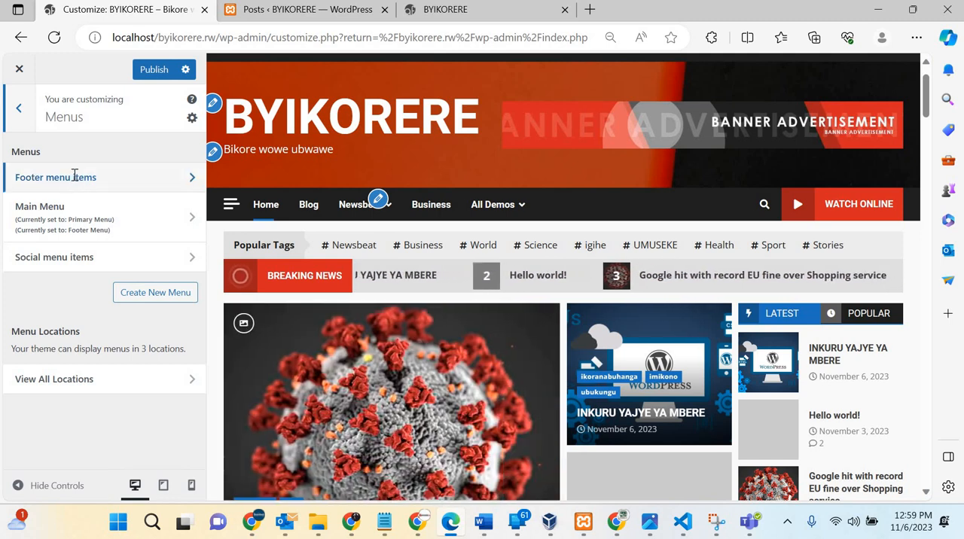
Step: Review the settings of the "Footer menu items" menu and delete that menu
left_click(74, 176)
scroll(75, 174, "down", 1)
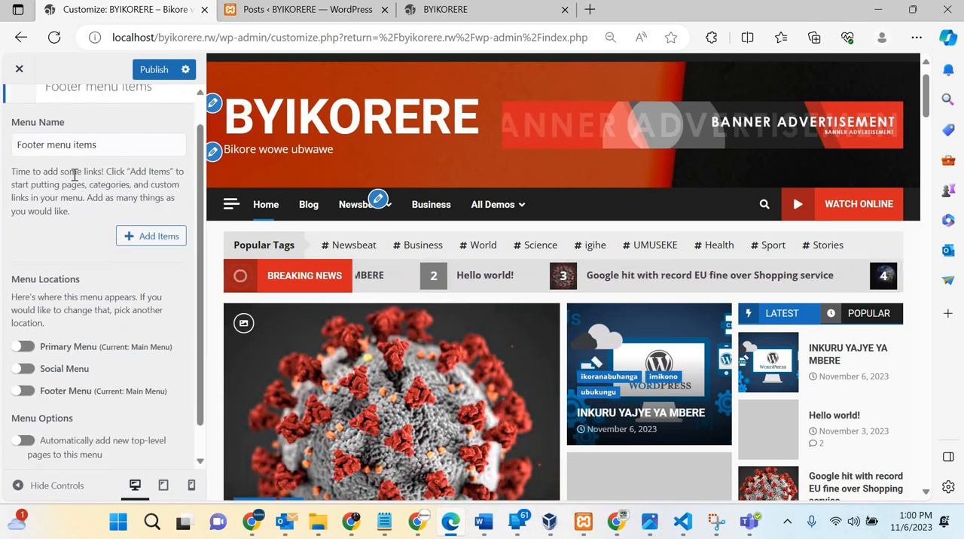
scroll(98, 180, "down", 1)
scroll(108, 186, "up", 2)
left_click(107, 185)
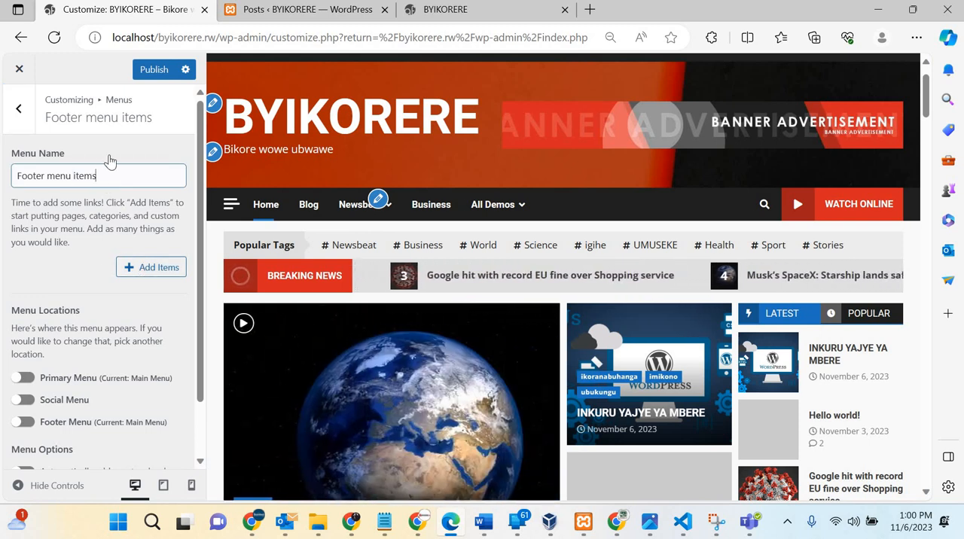
scroll(103, 348, "down", 1)
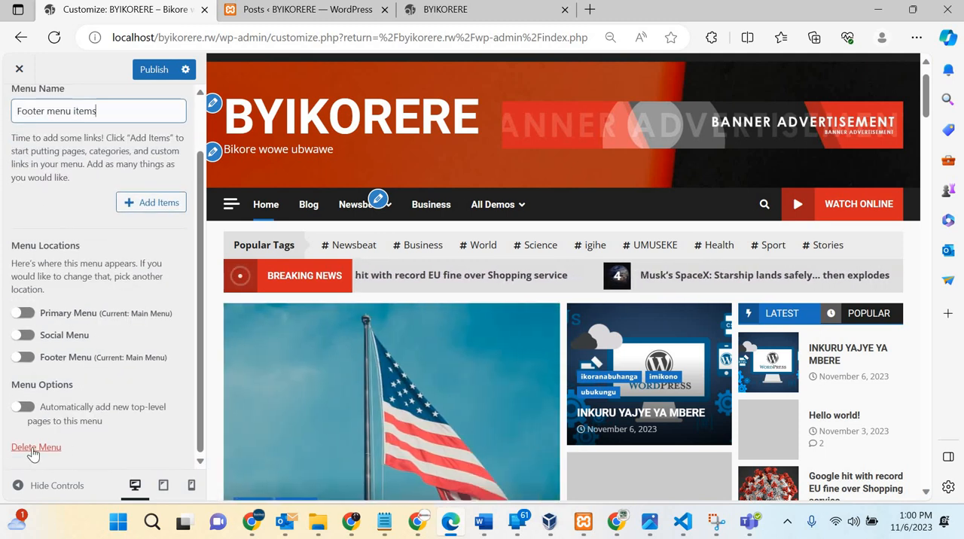
left_click(35, 449)
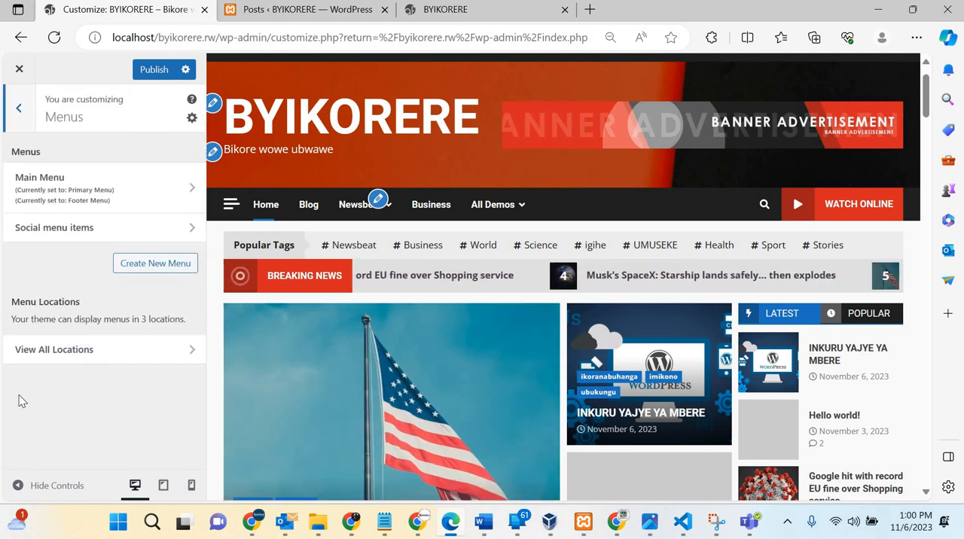
Step: Open the menu locations from the footer menu in the preview, keep Main Menu as the Primary Menu, and open it for editing
scroll(613, 355, "down", 20)
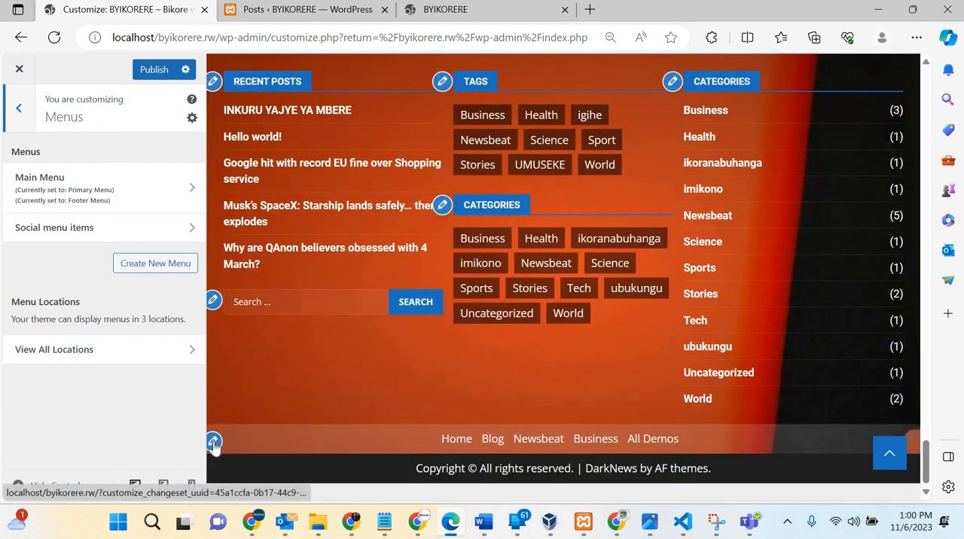
left_click(214, 443)
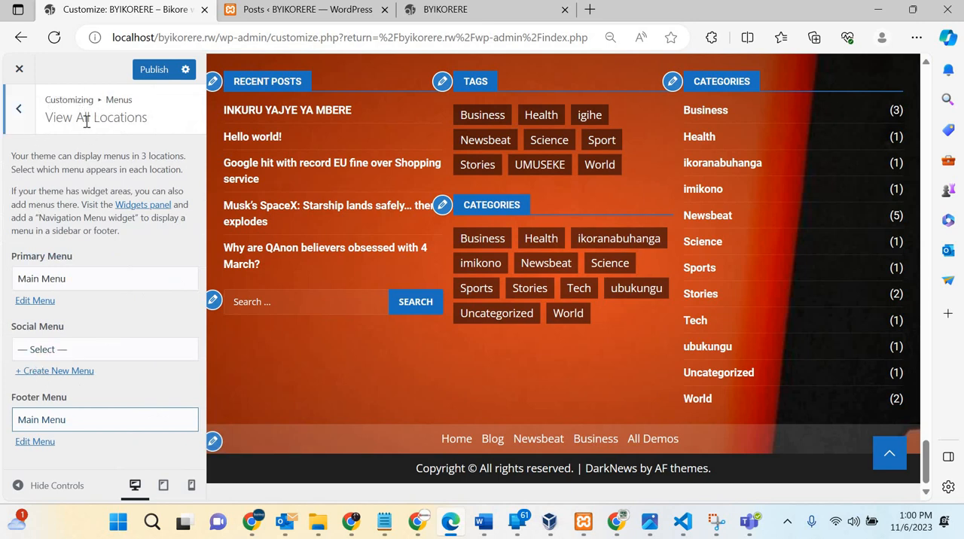
left_click(100, 286)
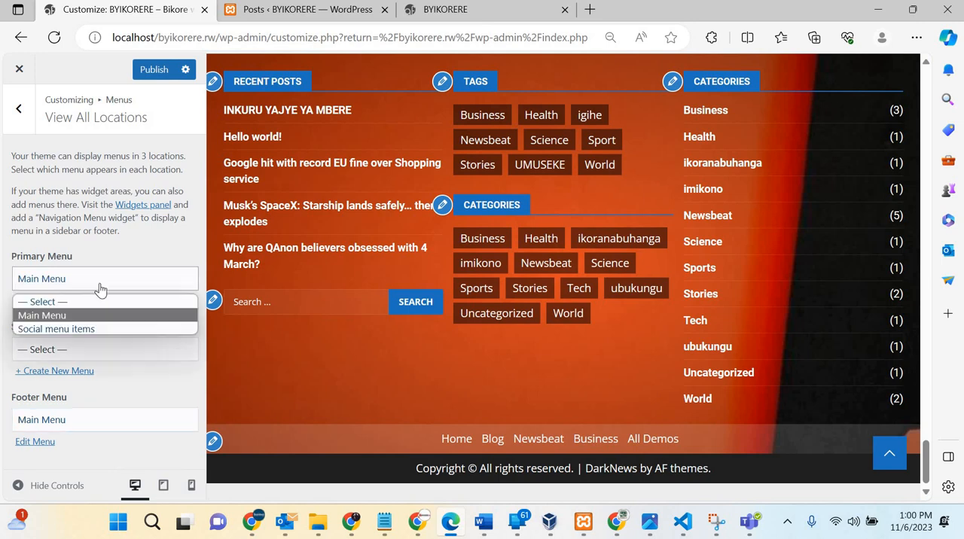
left_click(53, 315)
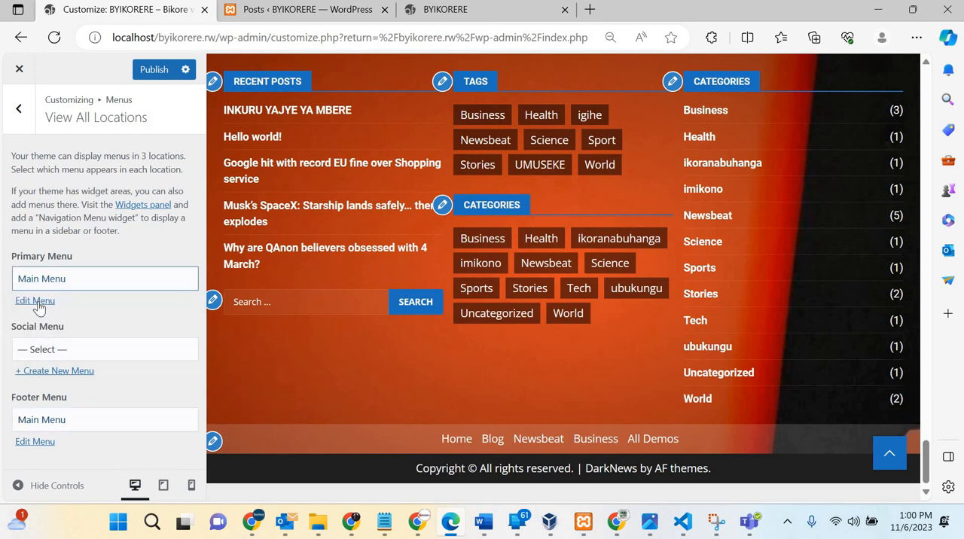
left_click(38, 300)
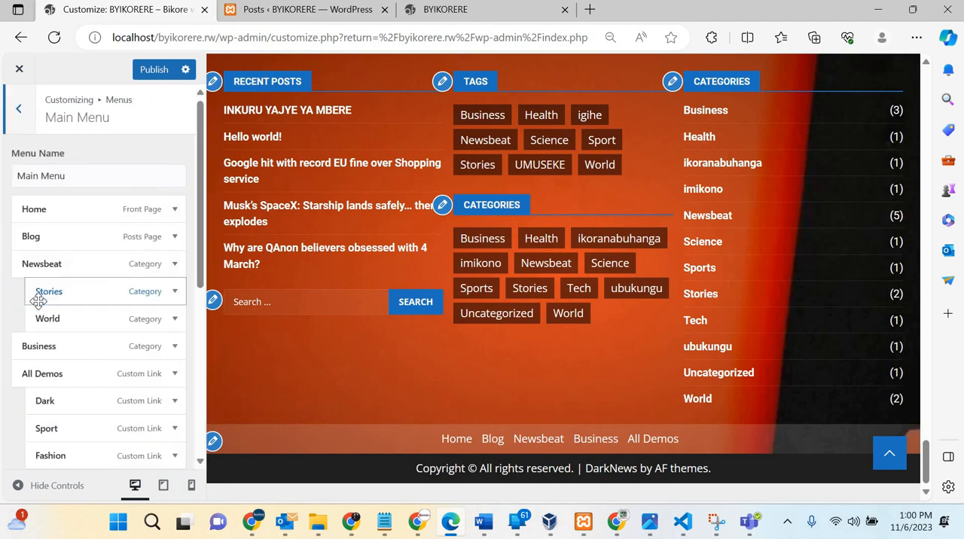
Step: Compare the Main Menu items with the site header and remove the Newsbeat category from the menu
scroll(159, 167, "down", 1)
scroll(338, 143, "up", 10)
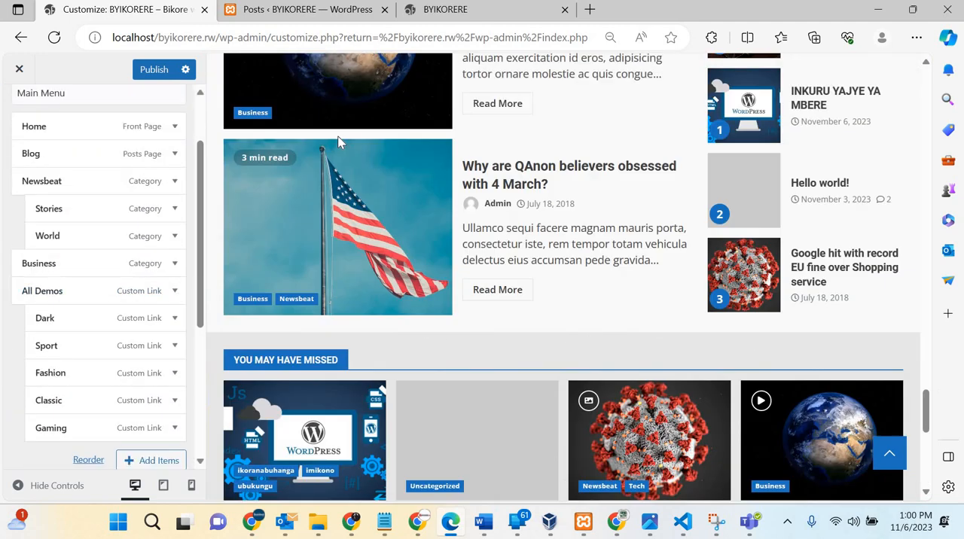
scroll(338, 143, "up", 6)
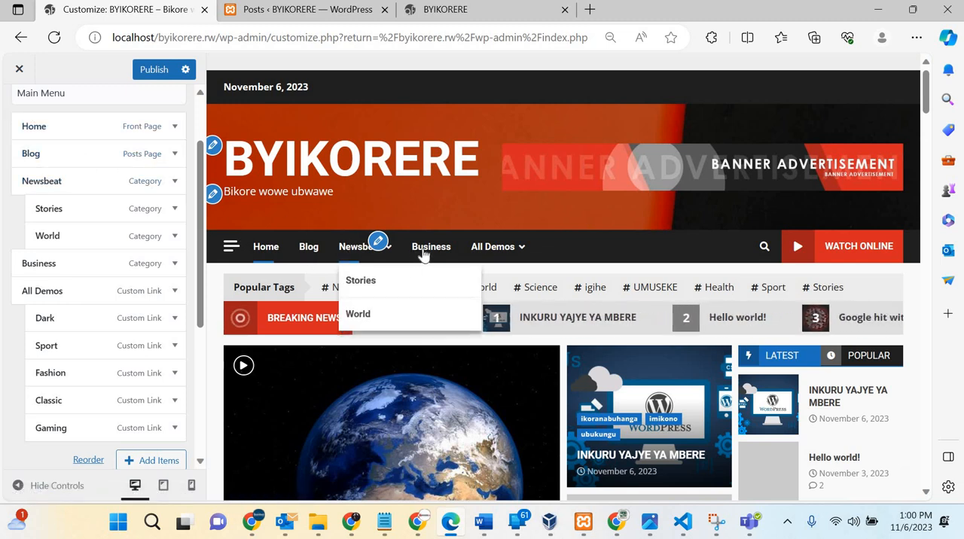
left_click(58, 187)
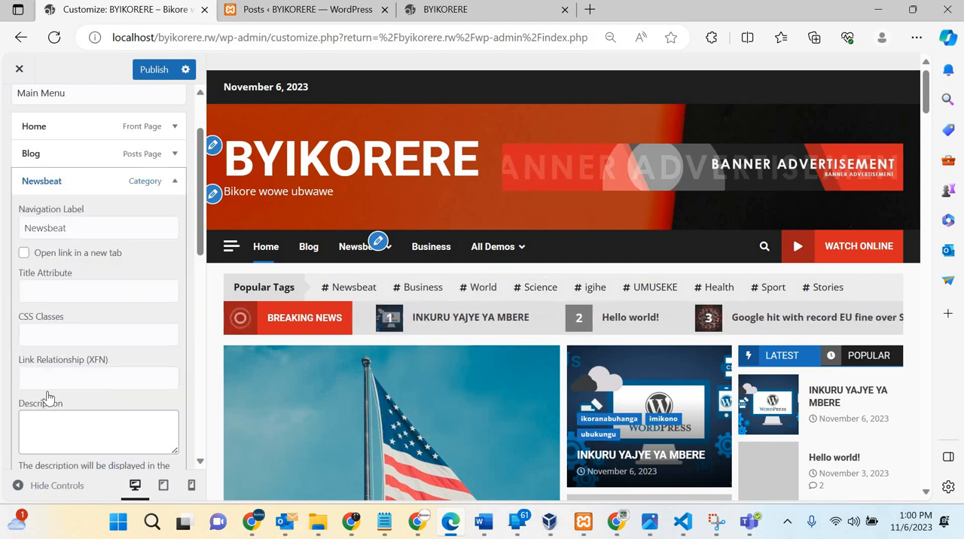
scroll(41, 388, "down", 2)
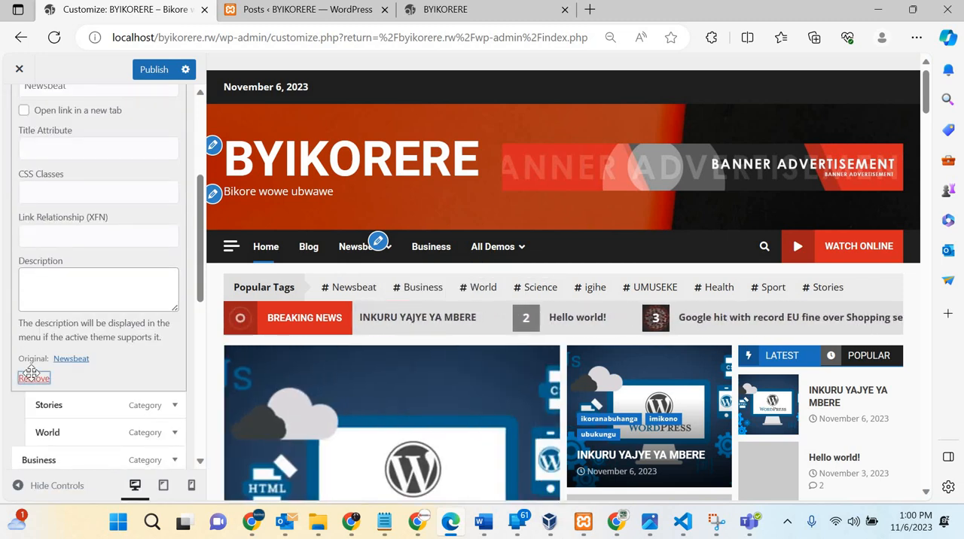
left_click(34, 378)
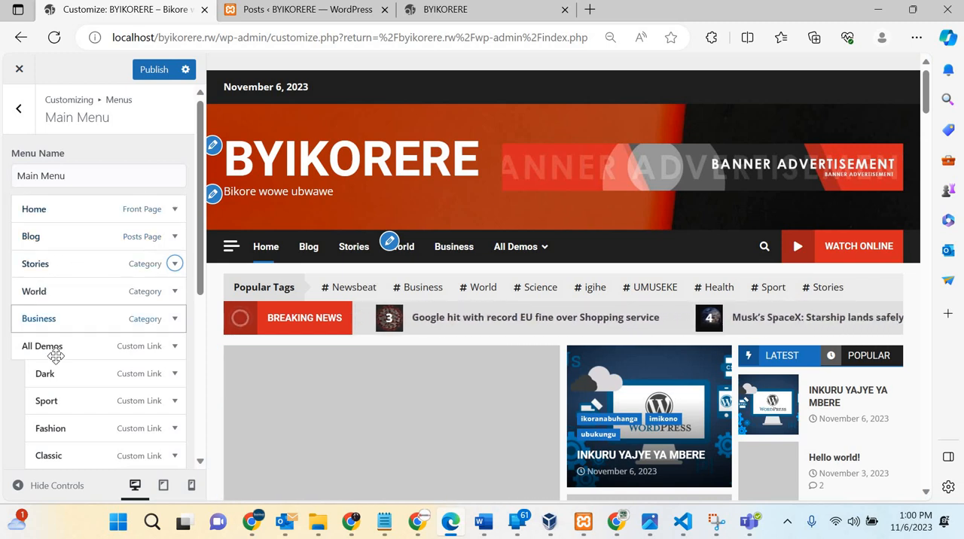
Step: Remove the All Demos custom link from the Main Menu
scroll(54, 354, "down", 2)
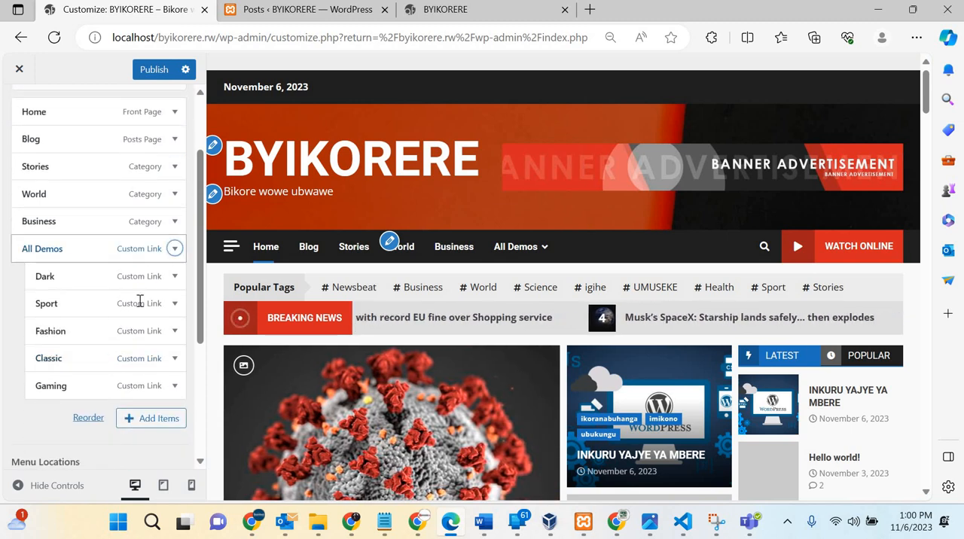
scroll(46, 369, "down", 4)
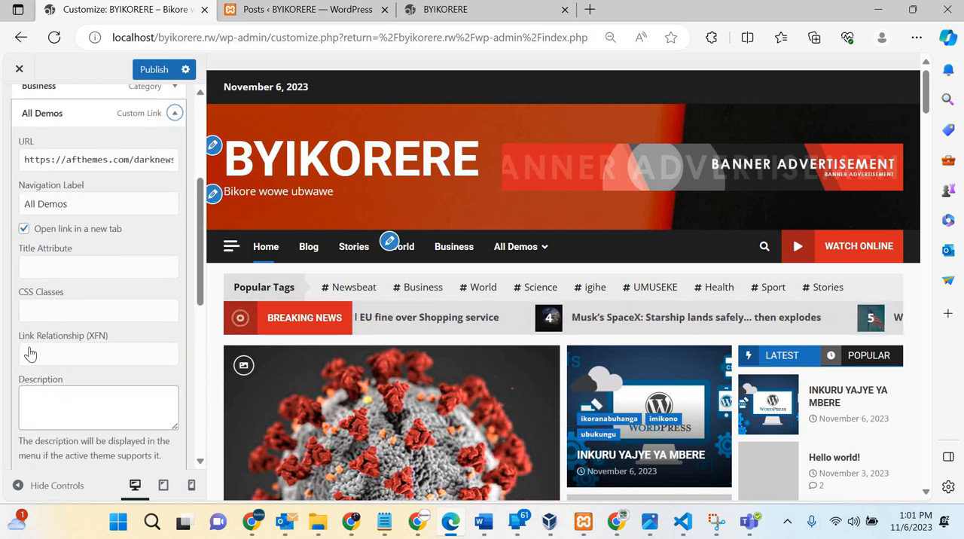
left_click(33, 346)
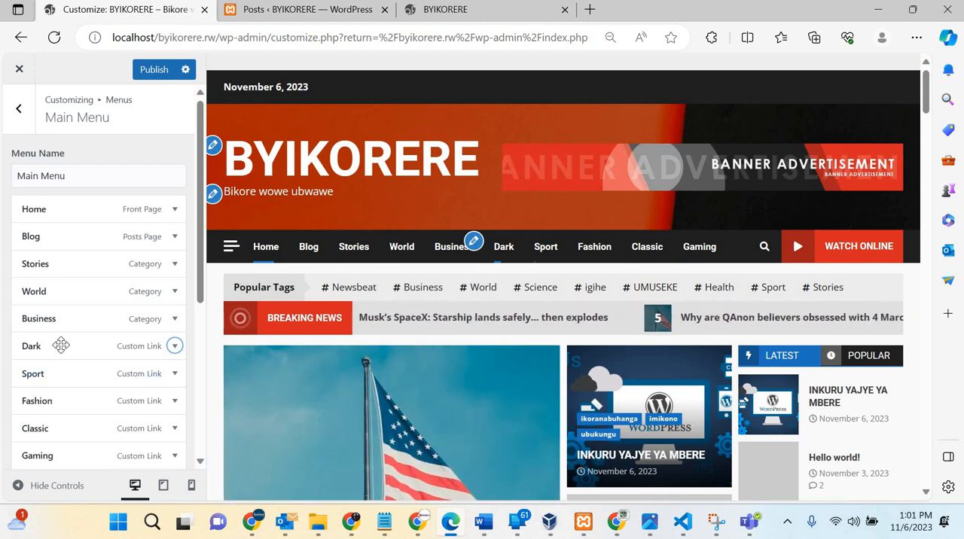
Step: Remove the Dark and Sport custom links from the Main Menu
scroll(113, 286, "down", 1)
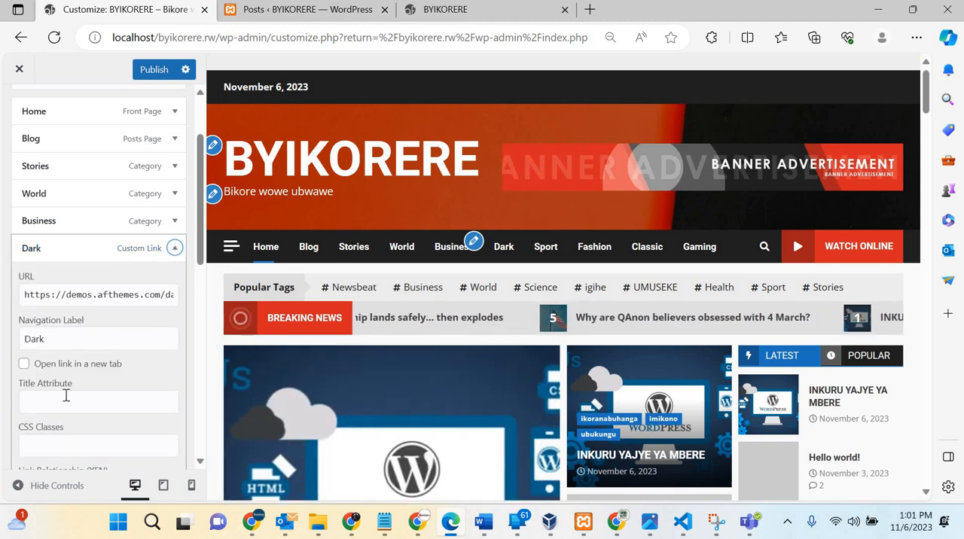
scroll(65, 394, "down", 1)
scroll(42, 364, "down", 2)
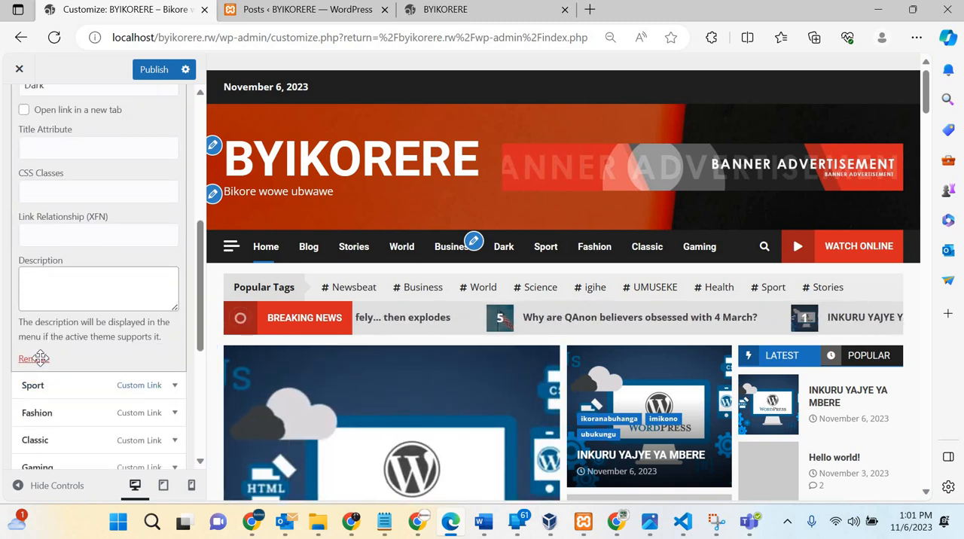
left_click(39, 360)
left_click(174, 345)
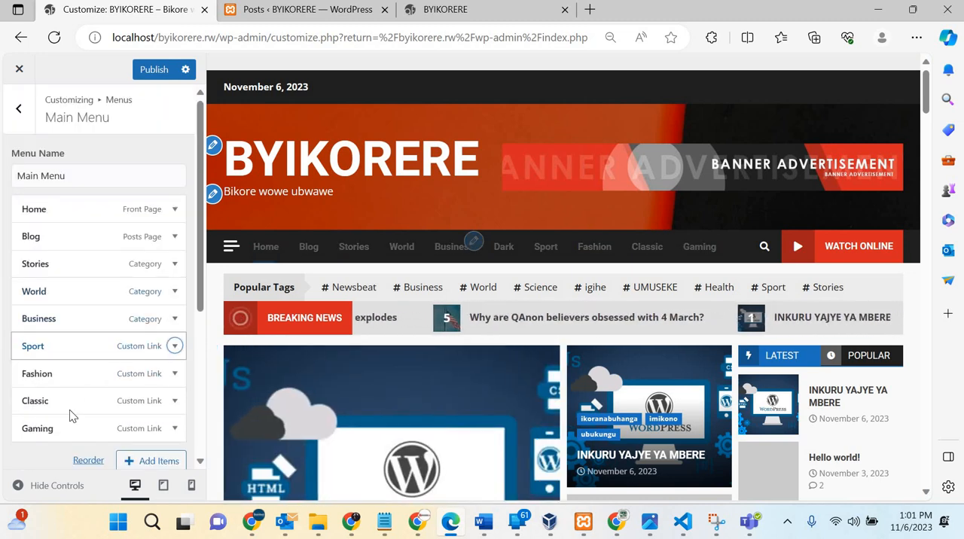
scroll(56, 354, "down", 2)
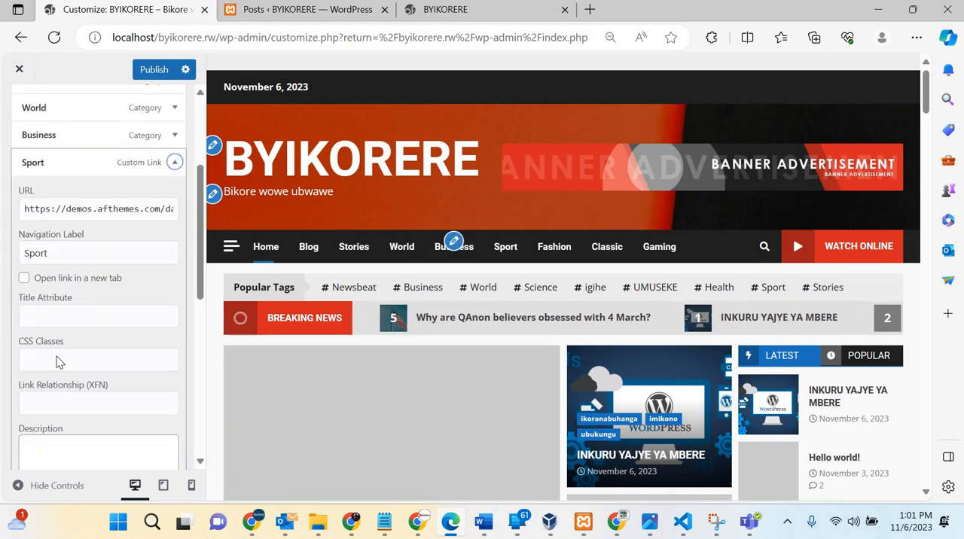
scroll(57, 356, "down", 2)
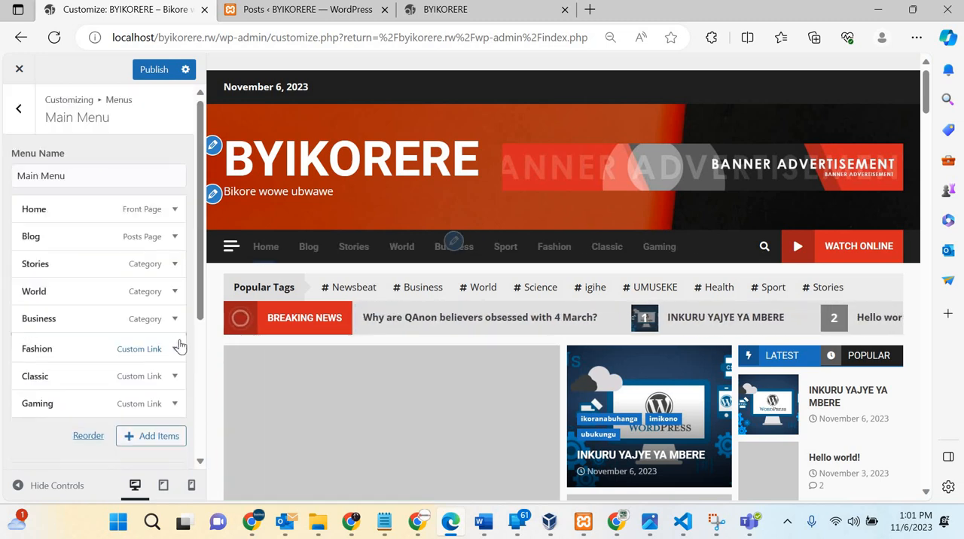
Step: Remove the Fashion and Classic custom links from the Main Menu
left_click(179, 349)
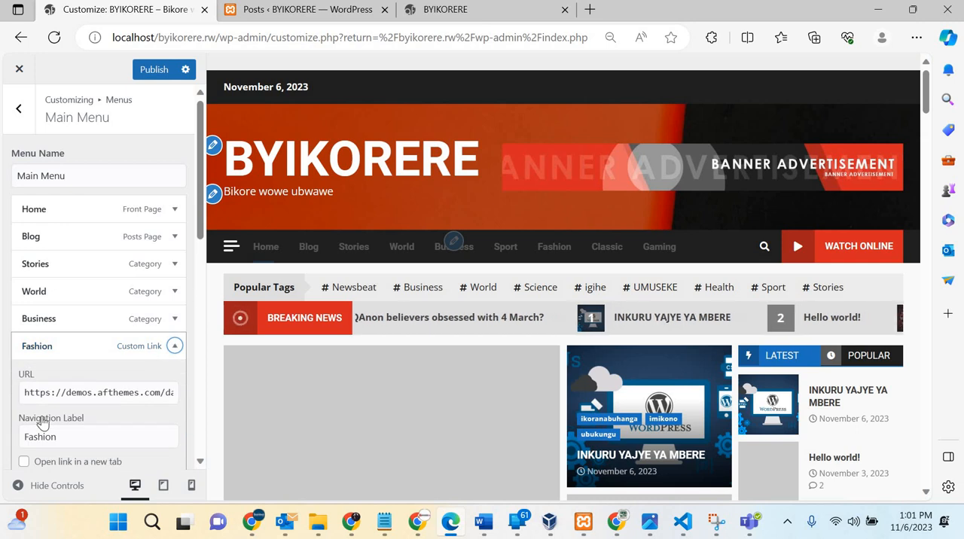
scroll(39, 424, "down", 4)
left_click(33, 425)
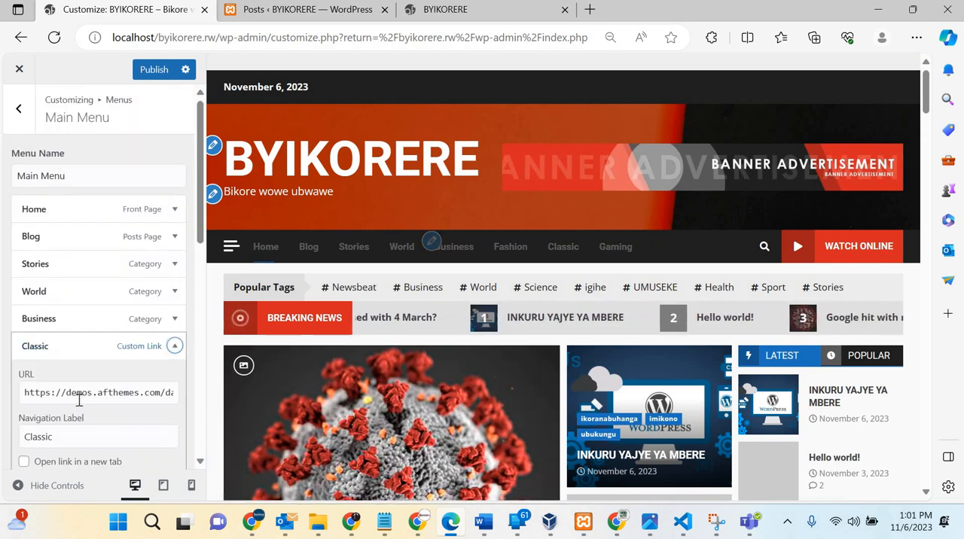
scroll(60, 406, "down", 4)
scroll(40, 388, "down", 2)
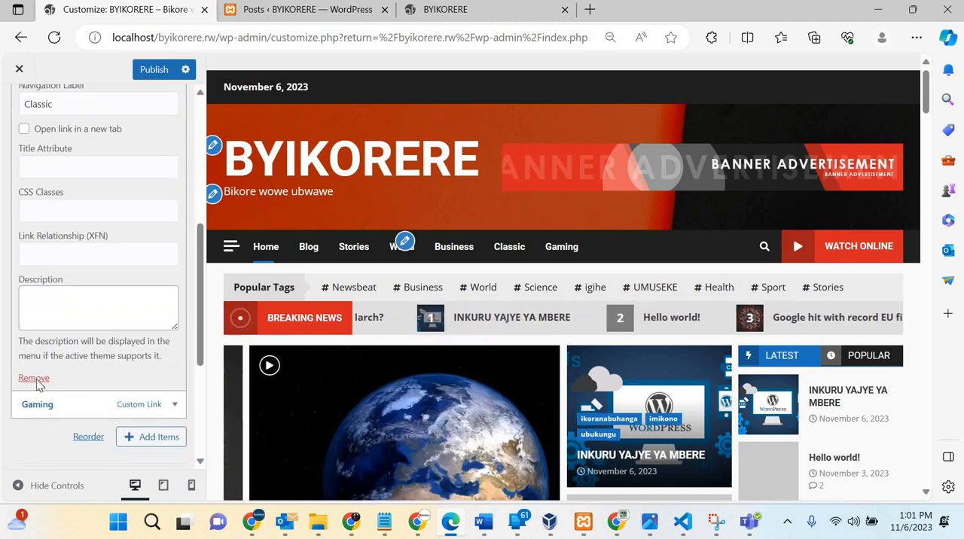
left_click(32, 383)
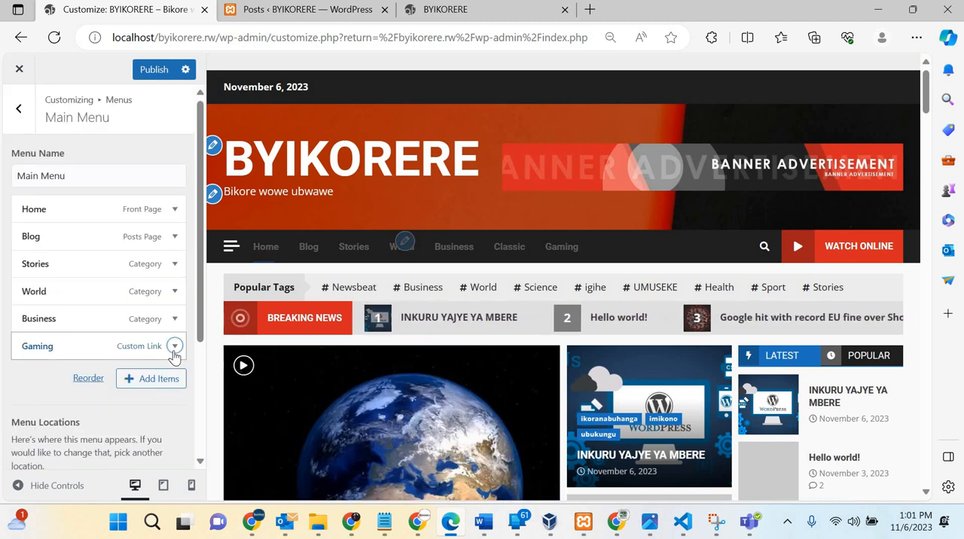
Step: Remove the Gaming custom link from the Main Menu
left_click(38, 345)
scroll(38, 377, "down", 3)
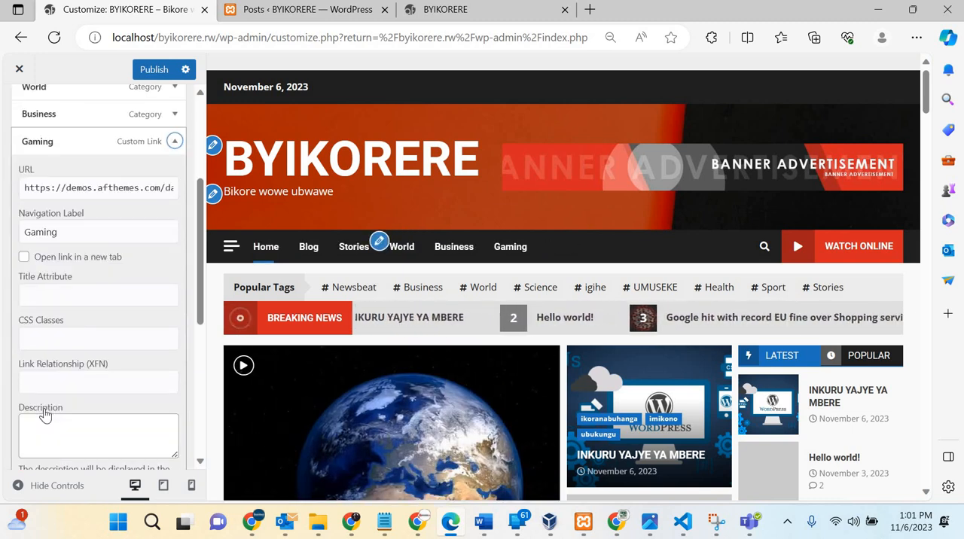
scroll(42, 406, "down", 2)
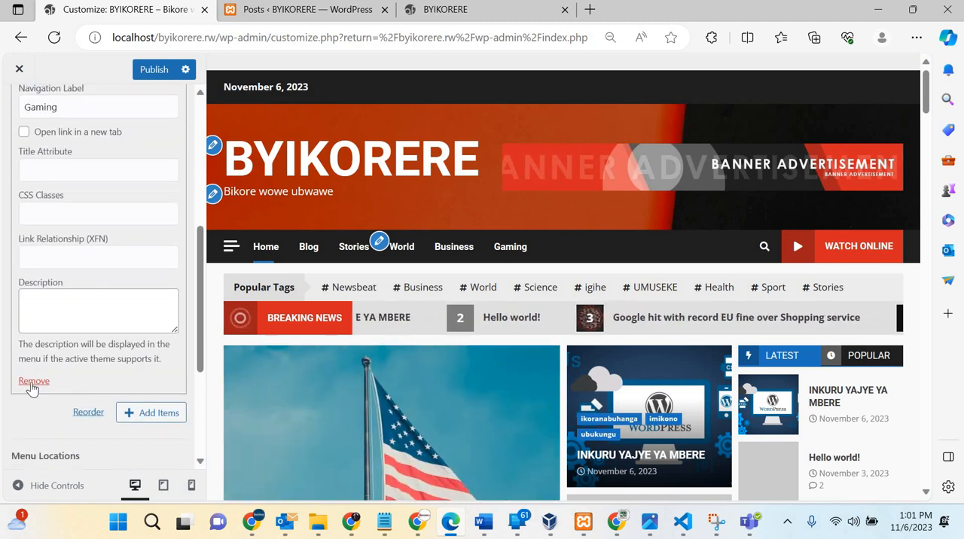
left_click(34, 382)
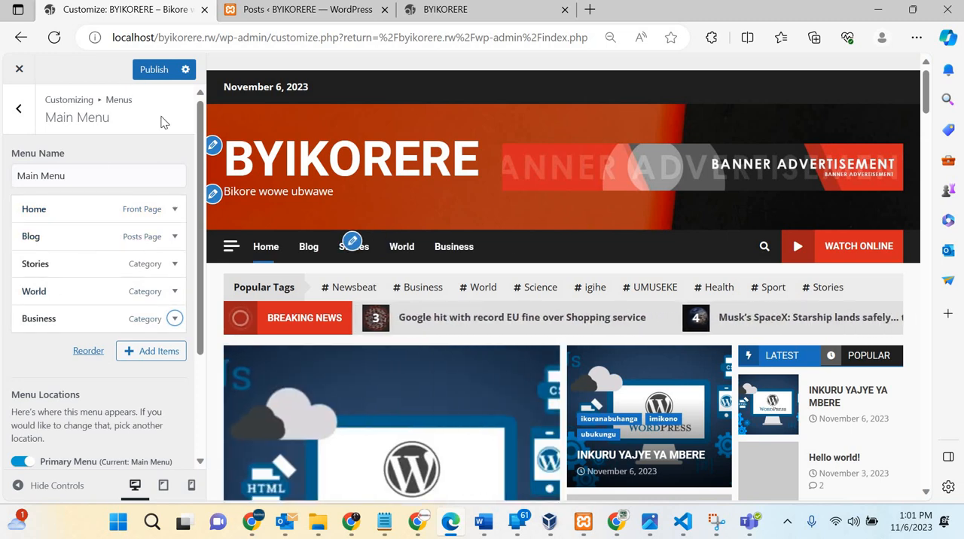
Step: Add the Business, ikoranabuhanga and Science categories as new items to the Main Menu
left_click(138, 353)
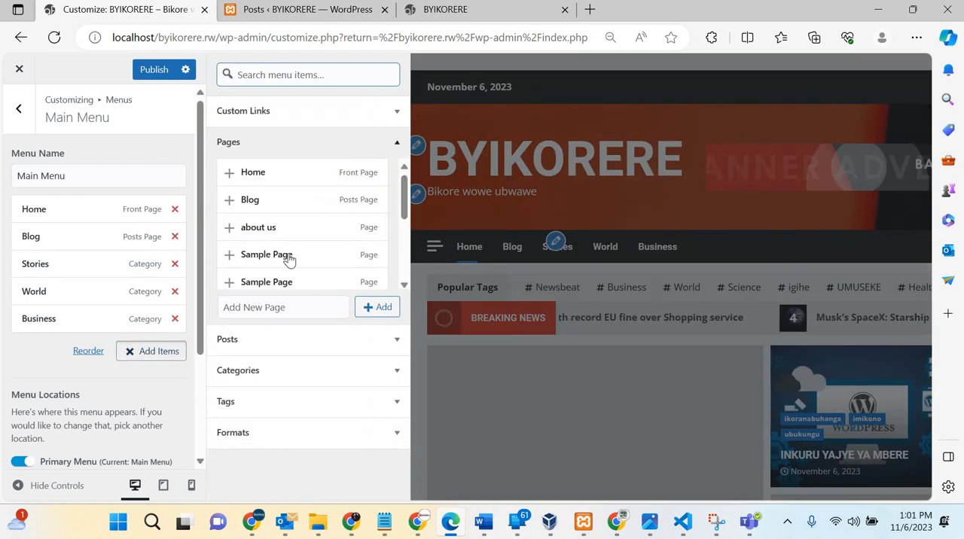
scroll(289, 258, "down", 3)
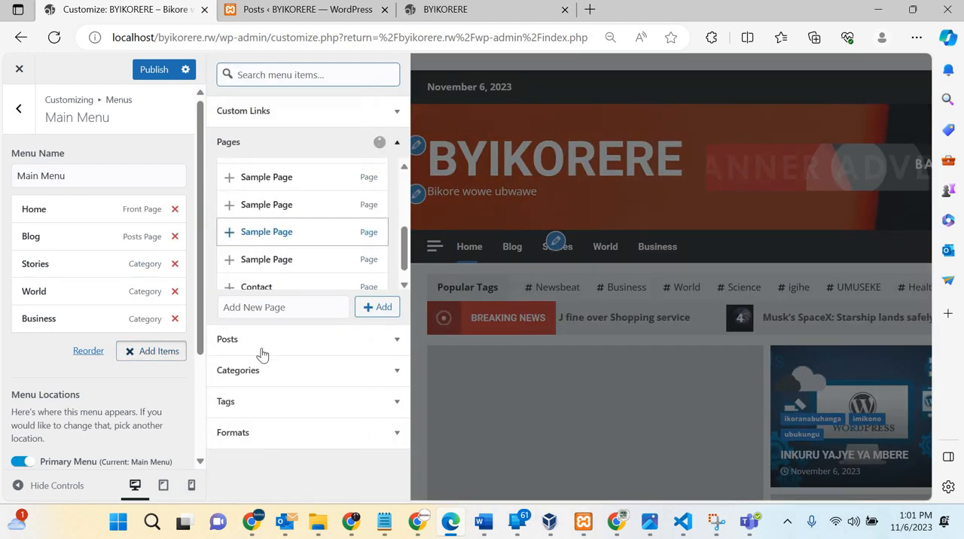
left_click(275, 377)
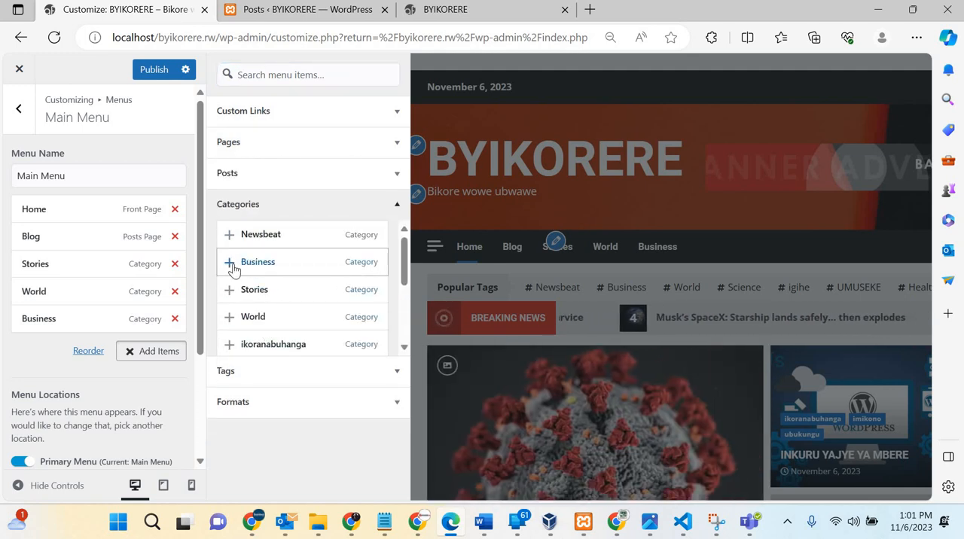
left_click(230, 348)
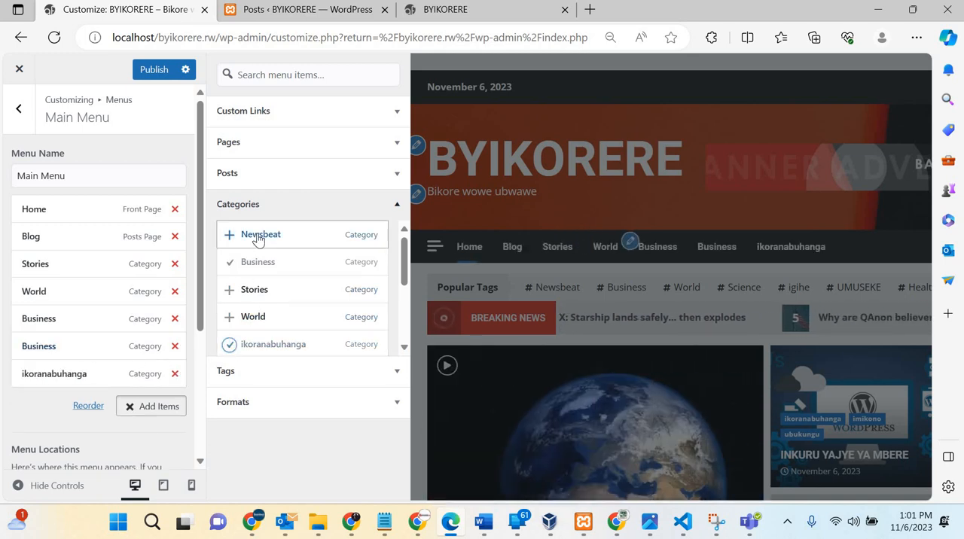
scroll(257, 240, "down", 2)
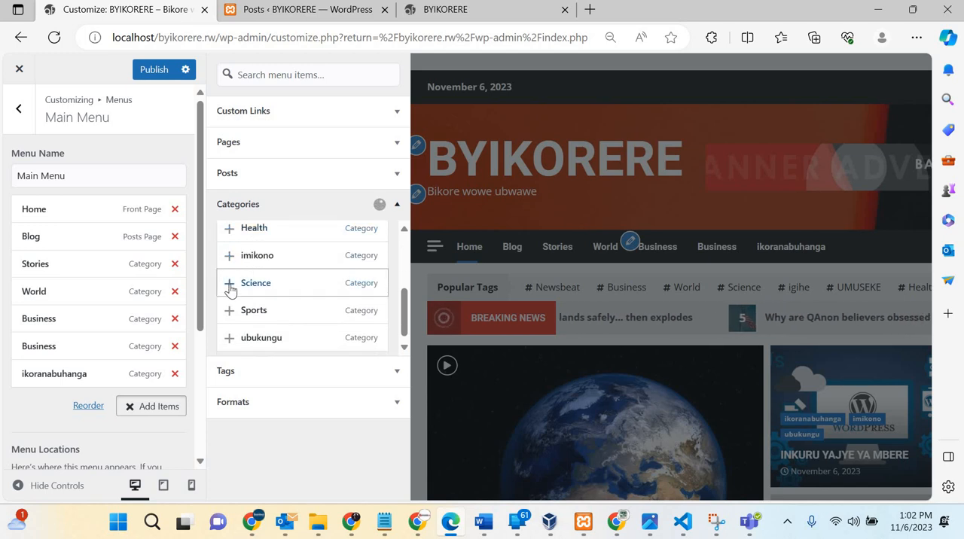
left_click(229, 283)
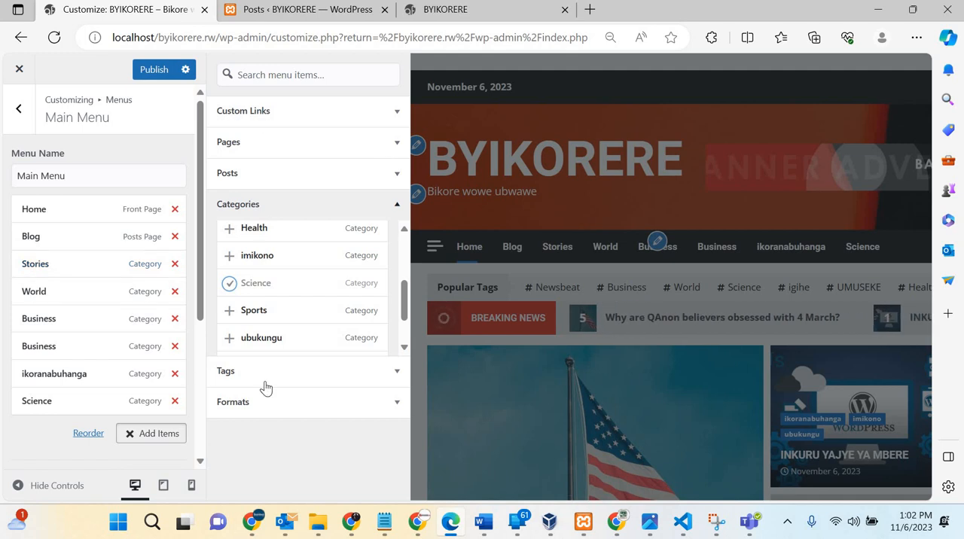
Step: Close the list of available items and move Blog to the end of the Main Menu
left_click(145, 435)
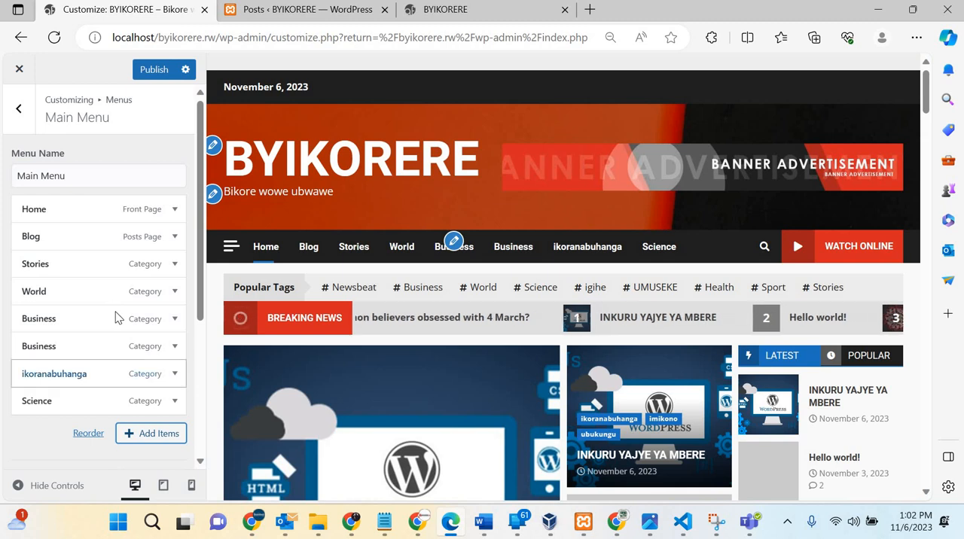
scroll(82, 311, "down", 2)
scroll(65, 208, "up", 2)
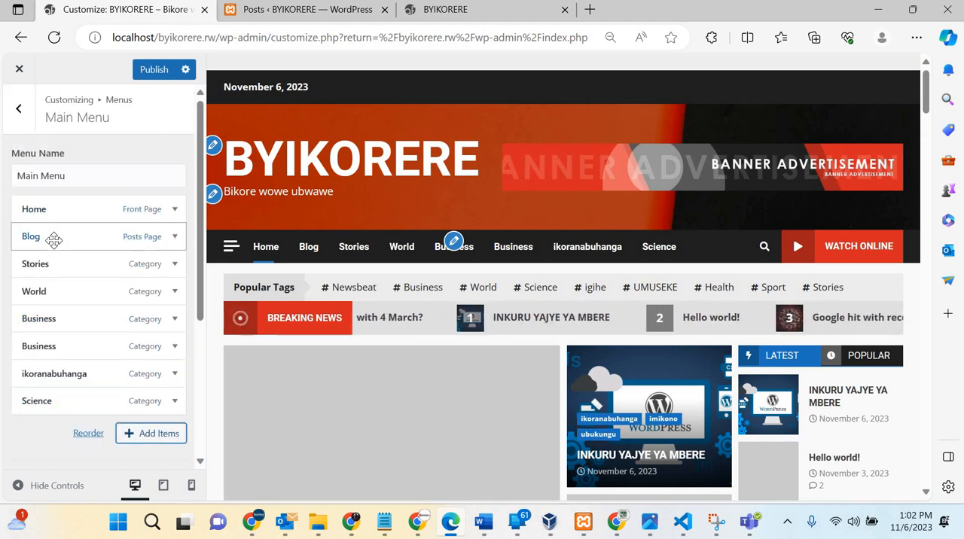
left_click_drag(28, 358, 58, 404)
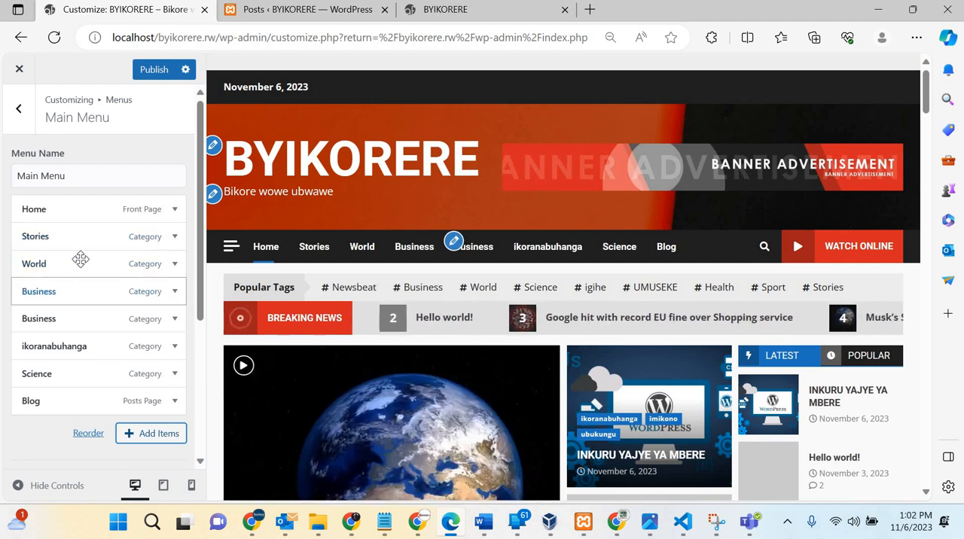
Step: Rearrange the Main Menu so that ikoranabuhanga and the second Business item are nested under Blog
left_click_drag(64, 286, 47, 313)
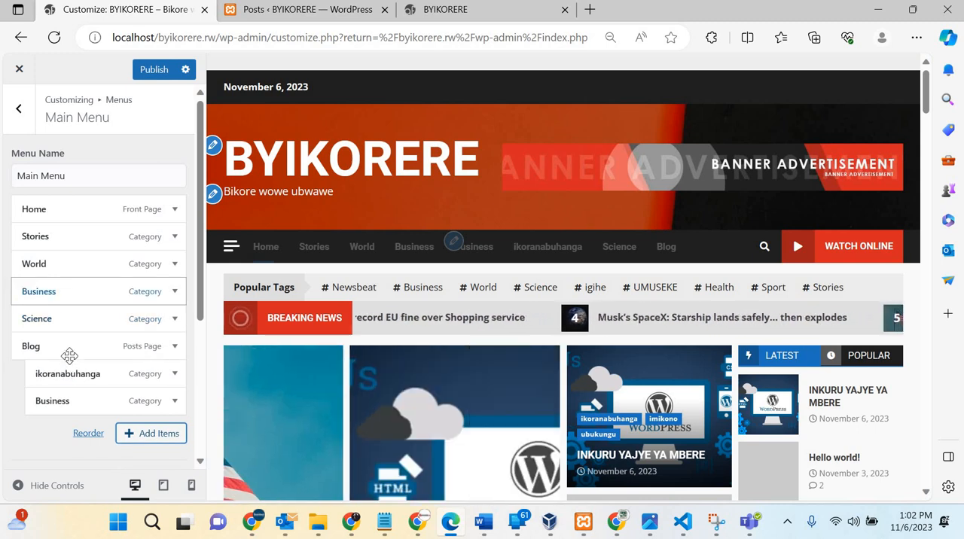
scroll(65, 264, "down", 2)
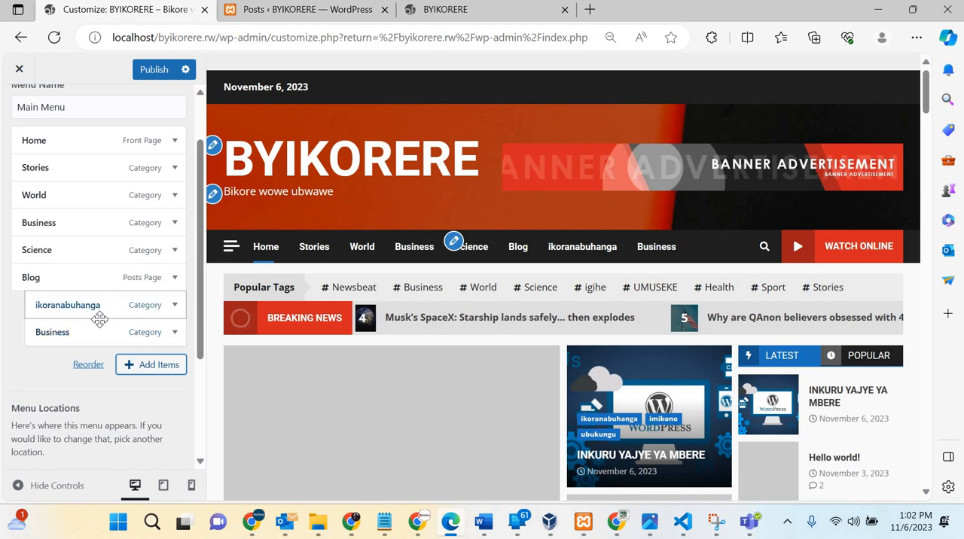
left_click_drag(141, 322, 52, 306)
left_click_drag(31, 261, 29, 274)
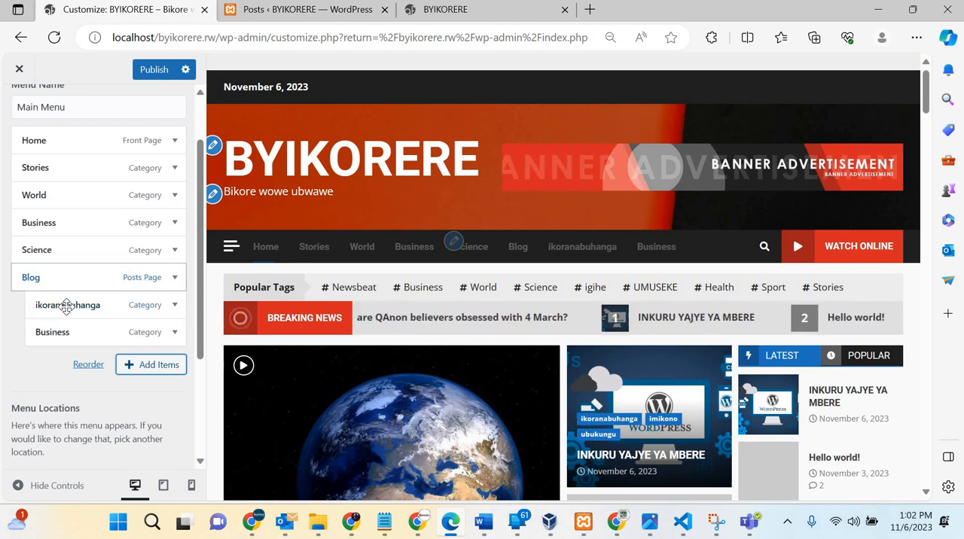
left_click_drag(66, 305, 58, 267)
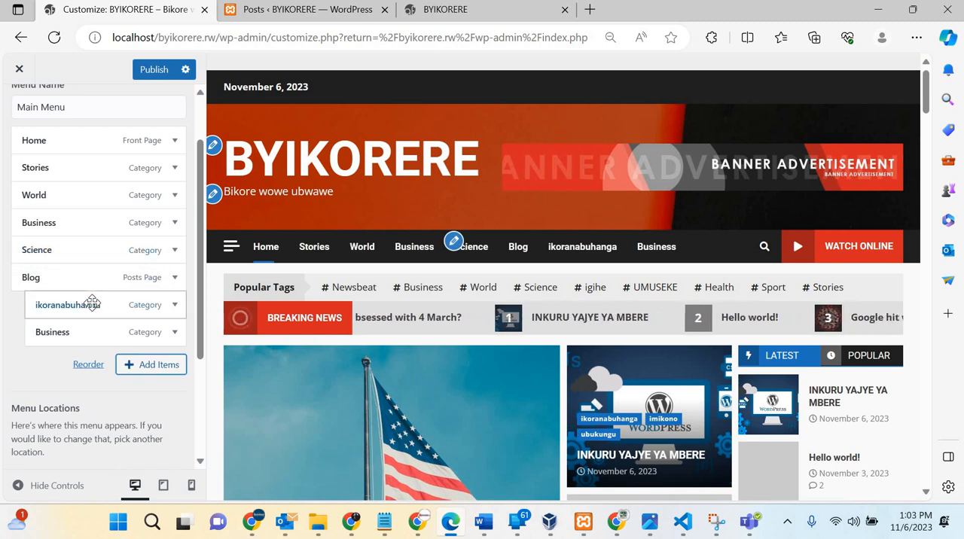
Step: Nest ikoranabuhanga under Home, and Blog, Science and the second Business item under the first Business item
mouse_move(98, 261)
left_mouse_down()
mouse_move(79, 256)
mouse_move(86, 272)
left_mouse_up()
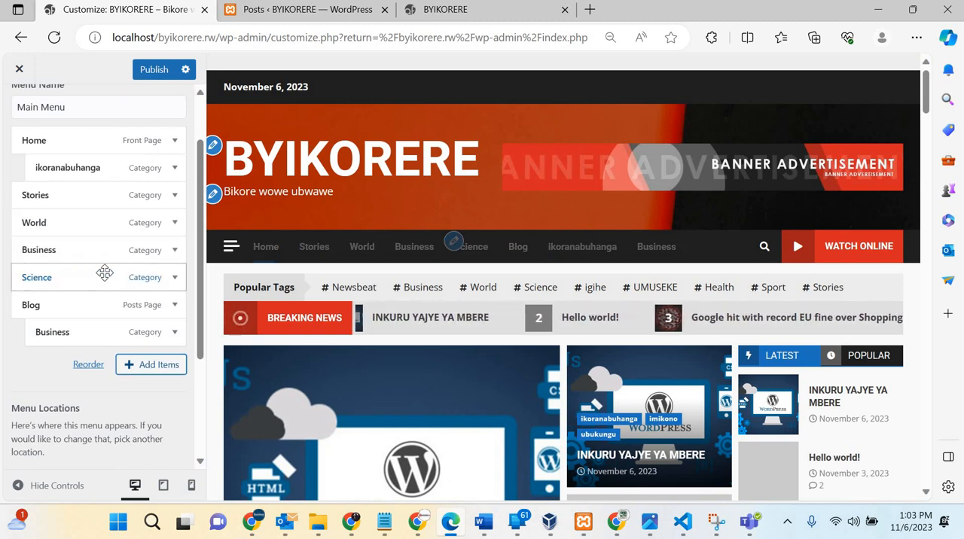
mouse_move(94, 273)
left_mouse_down()
mouse_move(128, 276)
mouse_move(101, 271)
left_mouse_up()
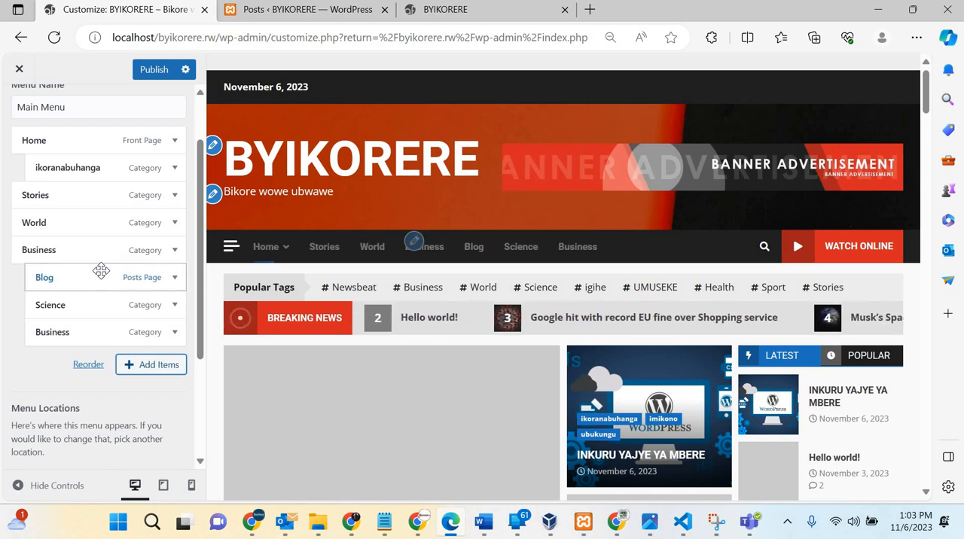
scroll(125, 339, "down", 2)
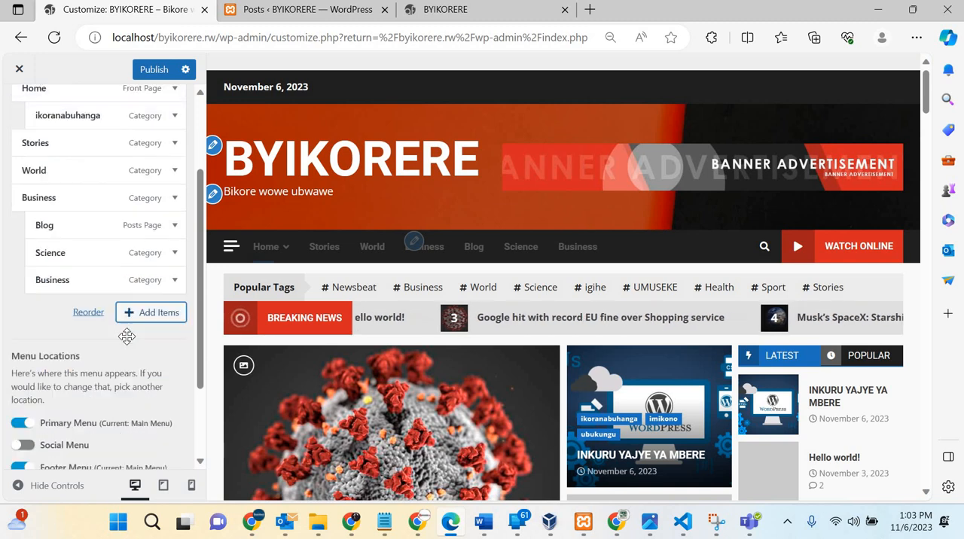
scroll(125, 334, "up", 3)
scroll(125, 334, "down", 3)
scroll(125, 334, "up", 3)
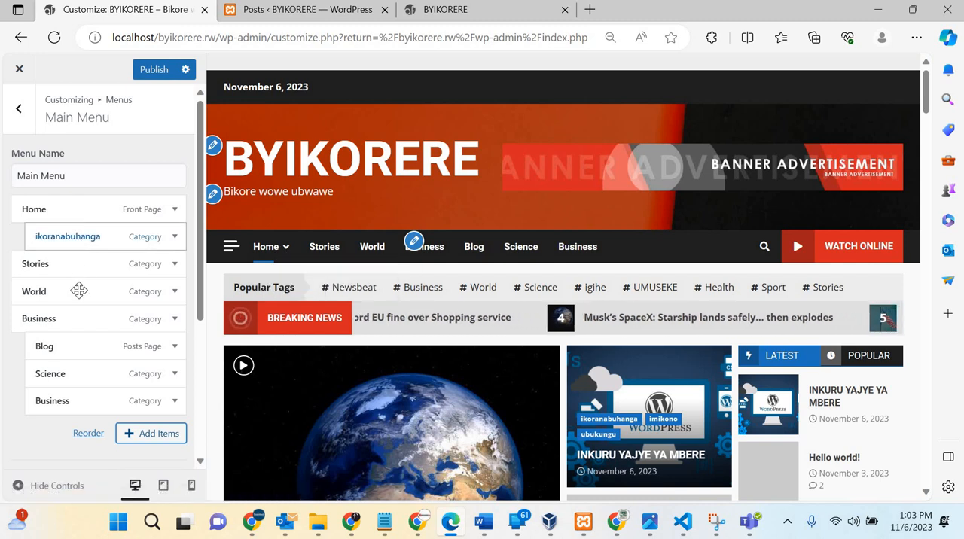
Step: Move ikoranabuhanga out of Home and make it the first sub-item of Business, above Blog
left_click_drag(79, 290, 83, 334)
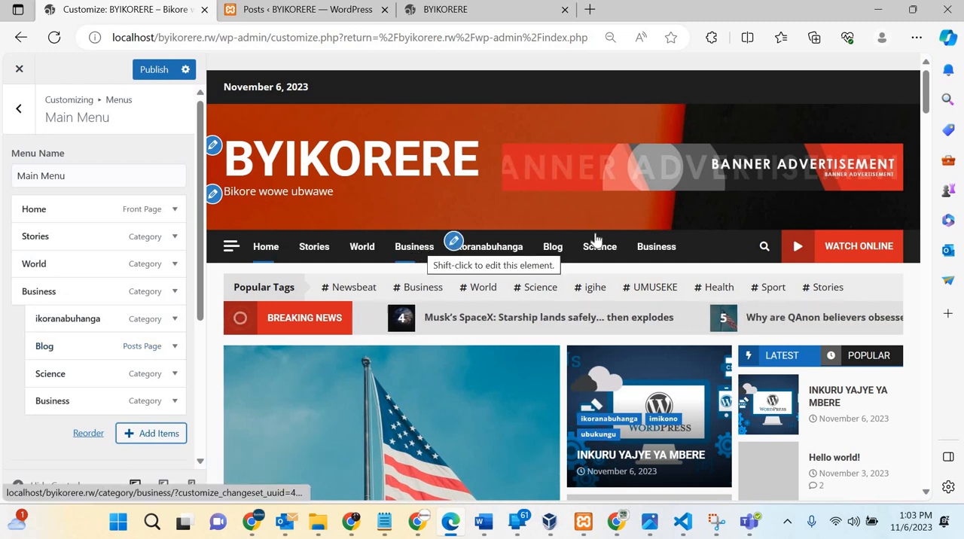
scroll(54, 340, "down", 2)
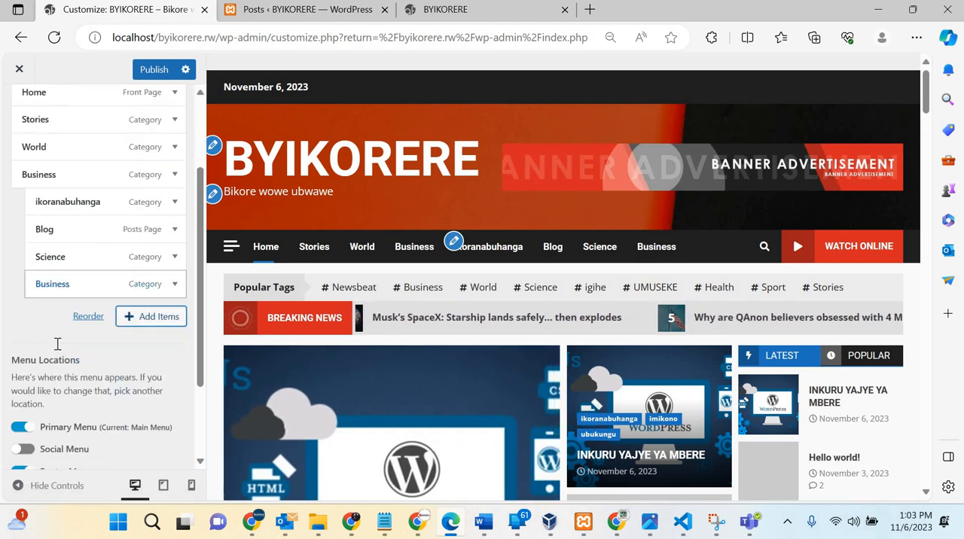
scroll(58, 345, "down", 1)
scroll(58, 345, "up", 1)
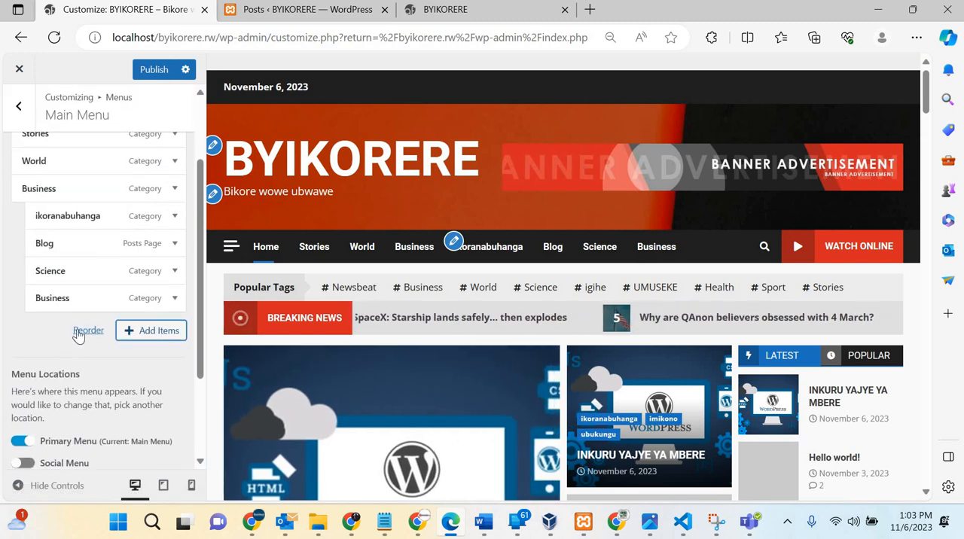
Step: Switch the Main Menu to reorder mode and move Blog up one place, ahead of ikoranabuhanga
left_click(88, 331)
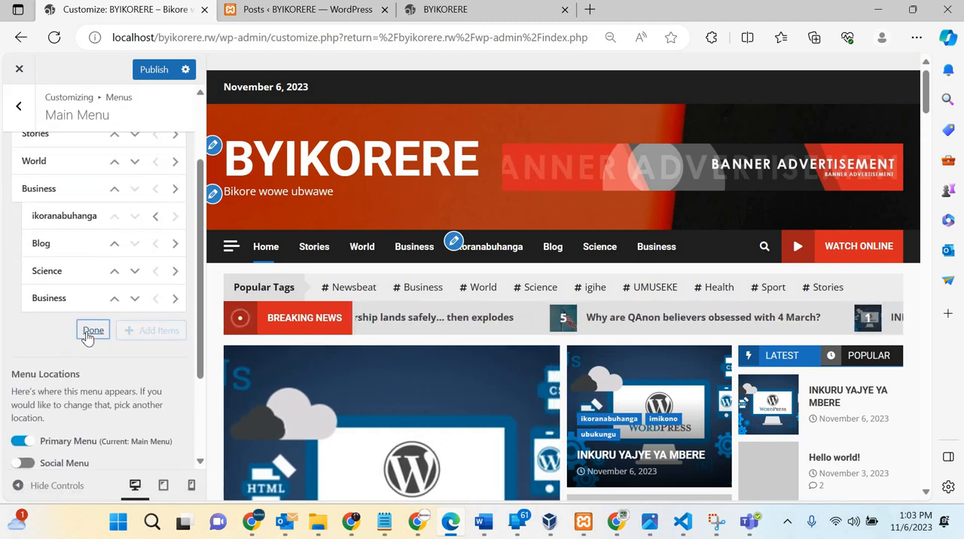
scroll(73, 239, "up", 2)
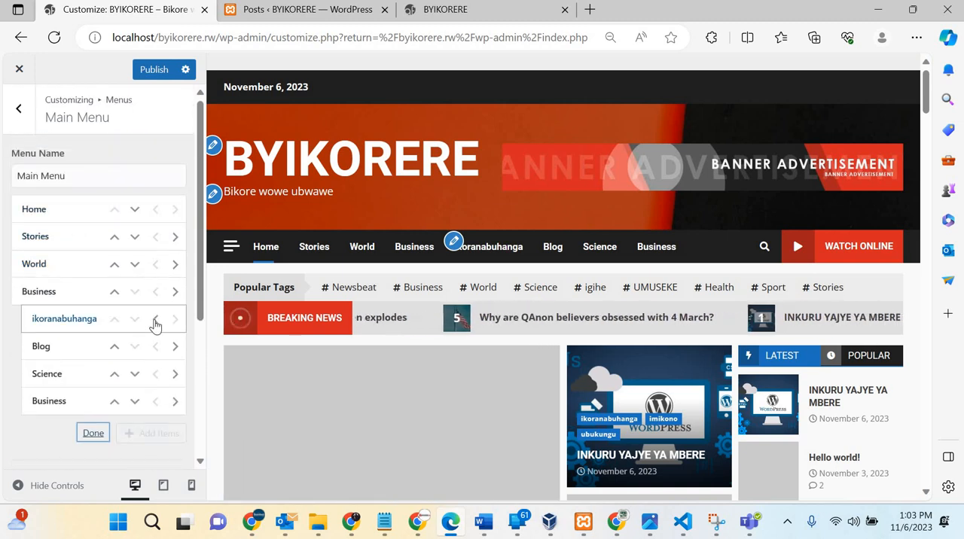
left_click(115, 351)
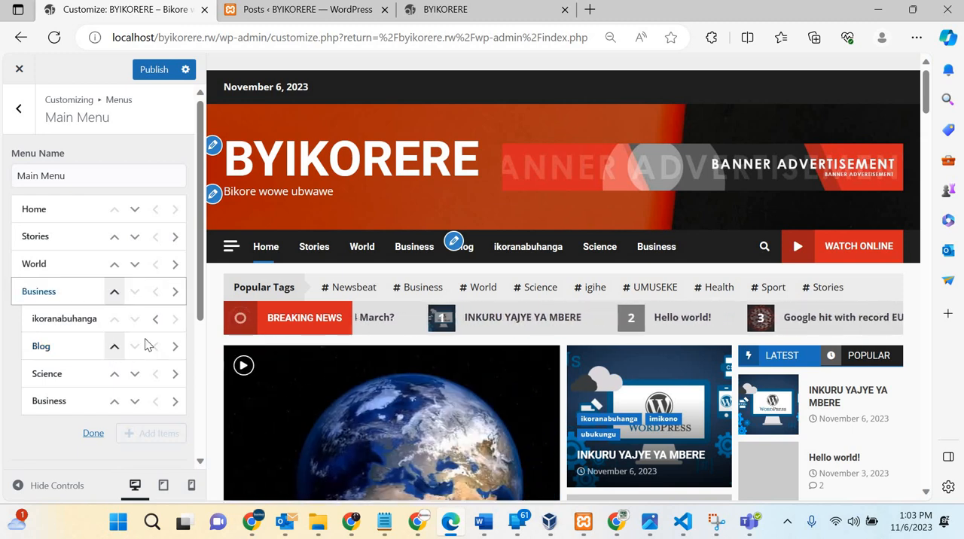
scroll(146, 344, "down", 2)
scroll(147, 345, "up", 2)
scroll(90, 194, "down", 2)
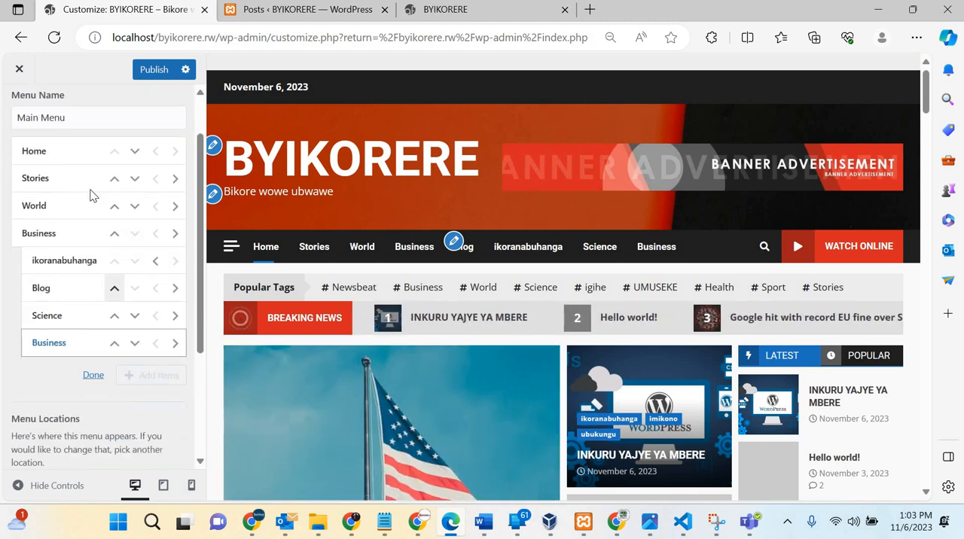
scroll(30, 129, "up", 2)
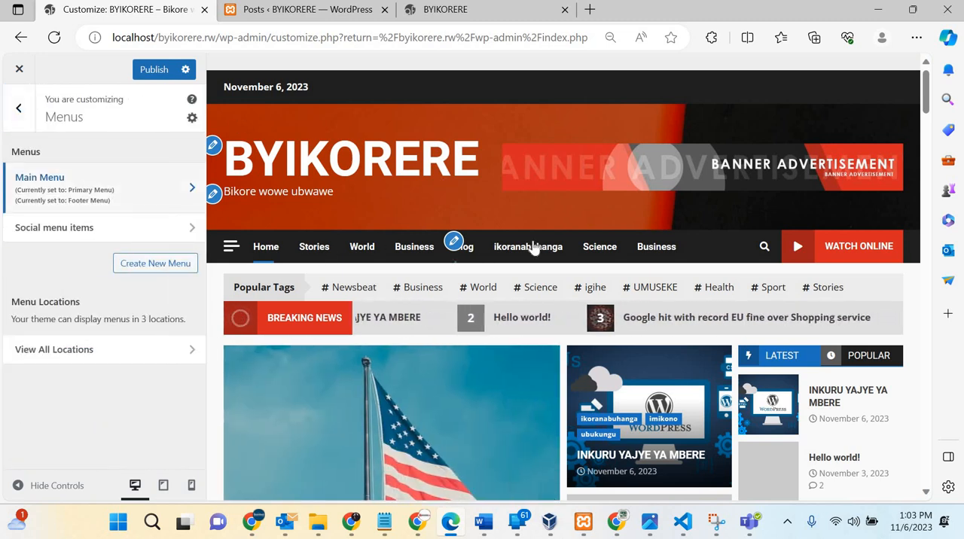
Step: Leave the menu settings, open the Header Options section and compare its settings with the live site's header
left_click(19, 111)
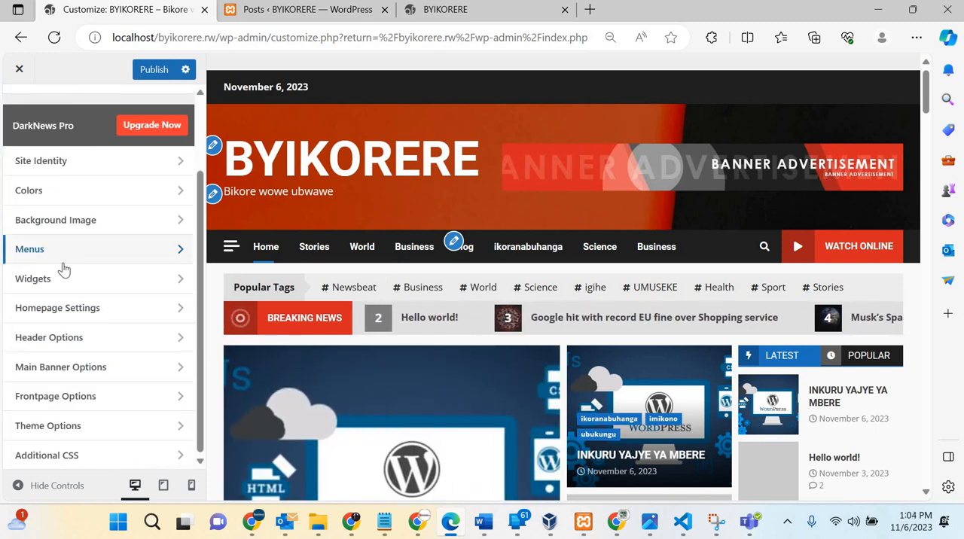
left_click(81, 342)
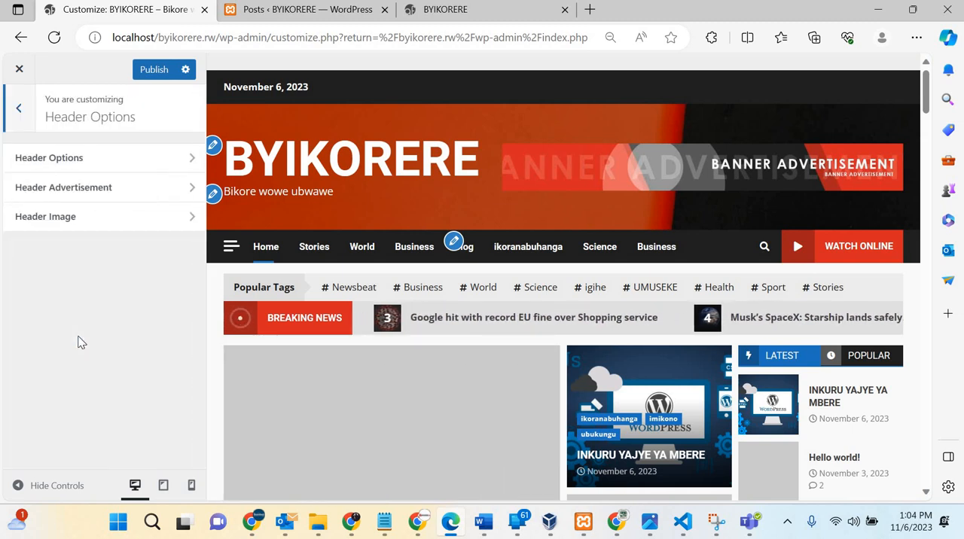
left_click(118, 161)
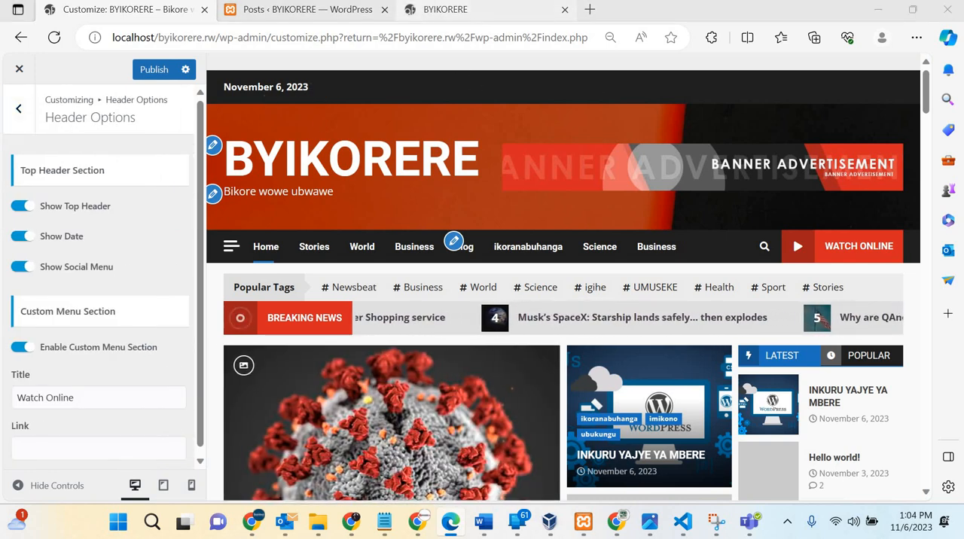
left_click(441, 13)
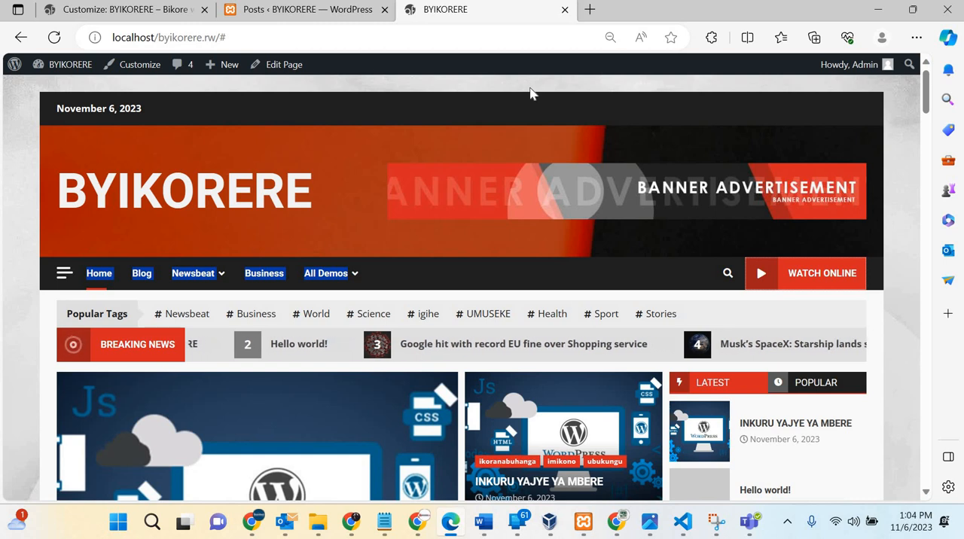
left_click(123, 7)
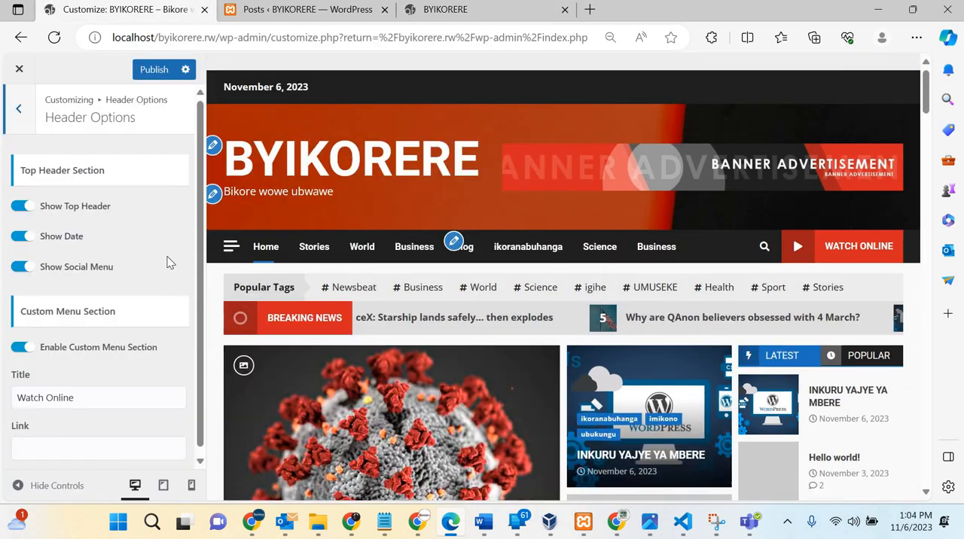
scroll(149, 295, "down", 1)
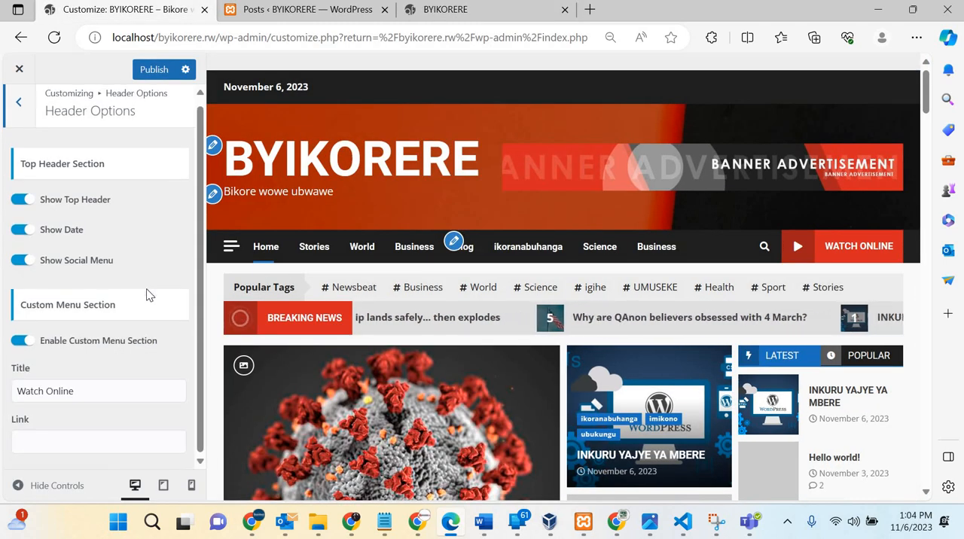
scroll(147, 295, "up", 1)
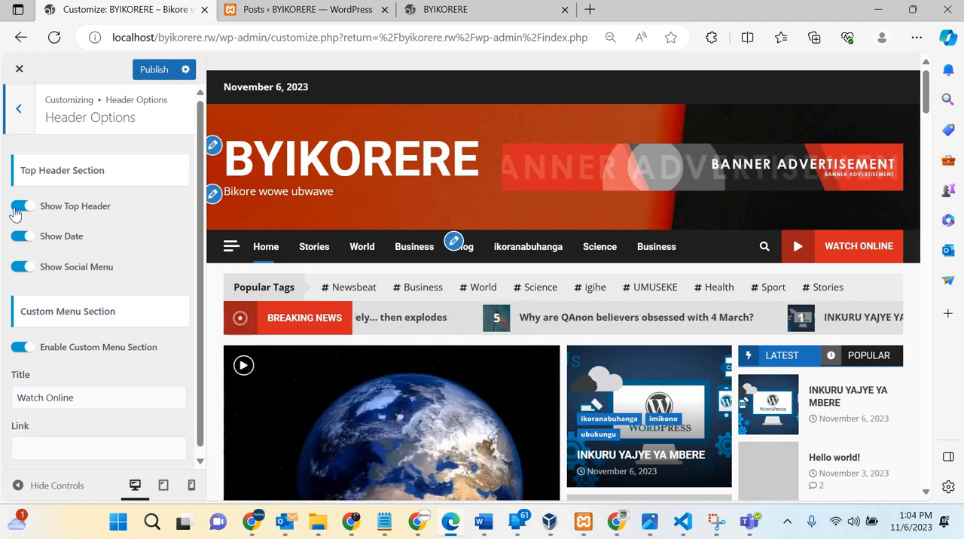
Step: Try switching the top header and the social menu off and back on, and check the live site's header
left_click(21, 206)
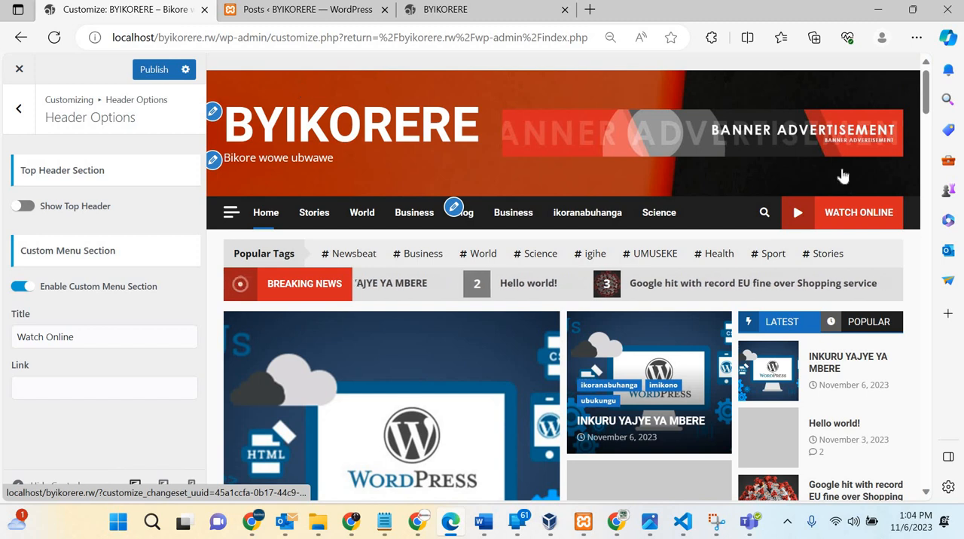
left_click(30, 210)
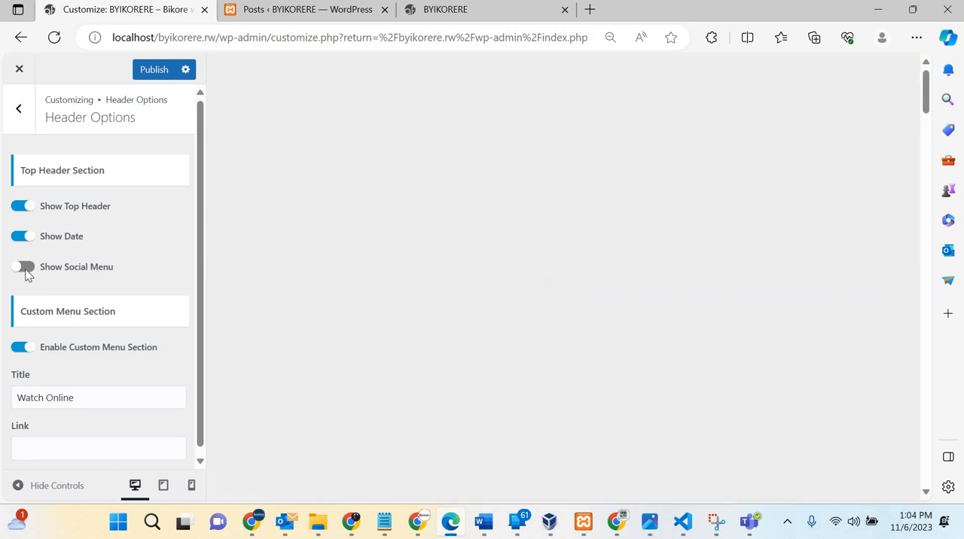
left_click(25, 270)
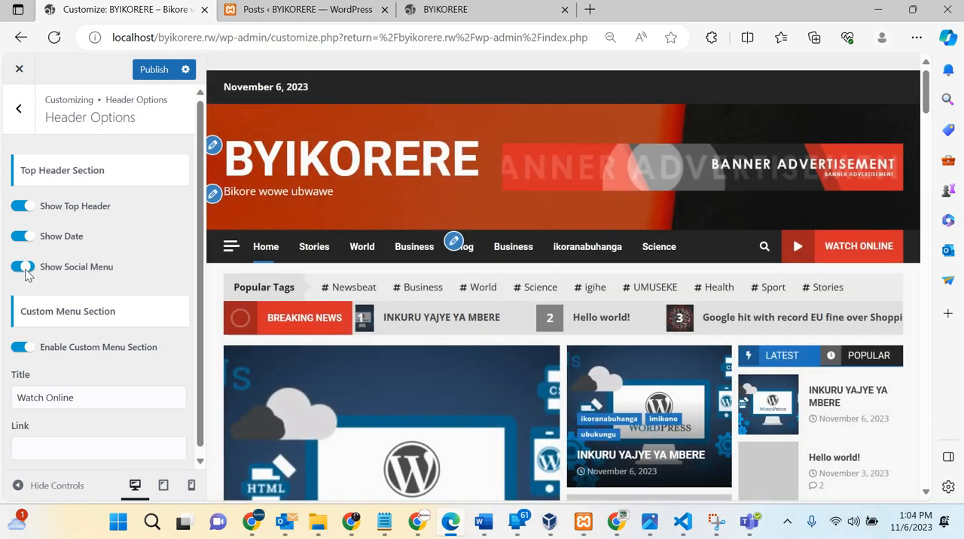
key("ctrl+shift+Tab")
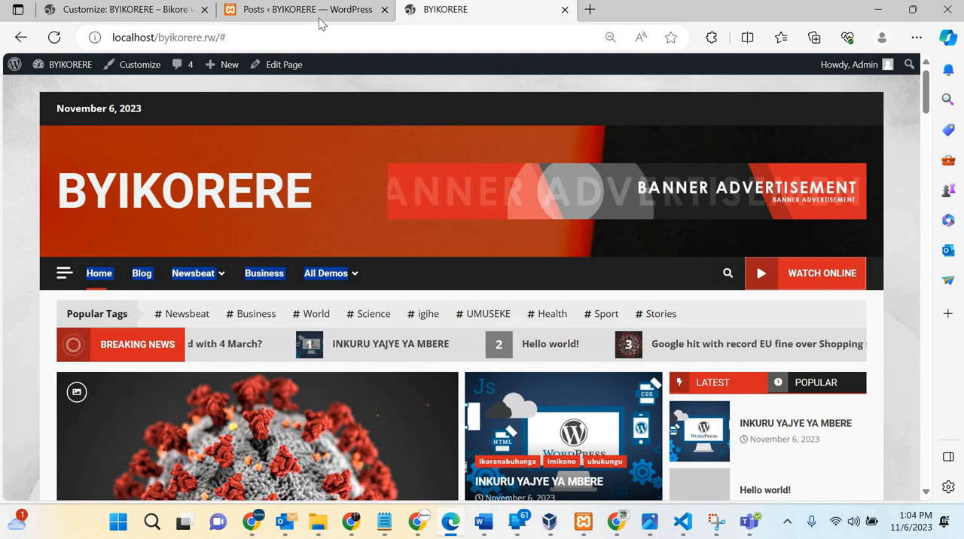
left_click(120, 9)
scroll(108, 291, "down", 1)
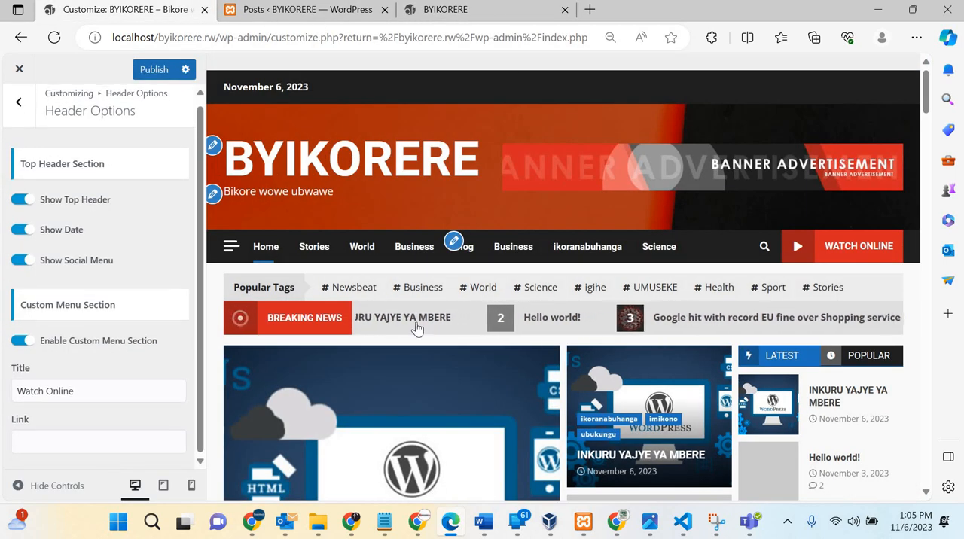
Step: Check the Watch Online button on the live site and set the custom menu section's title to BYIKORERE TV
left_click(495, 13)
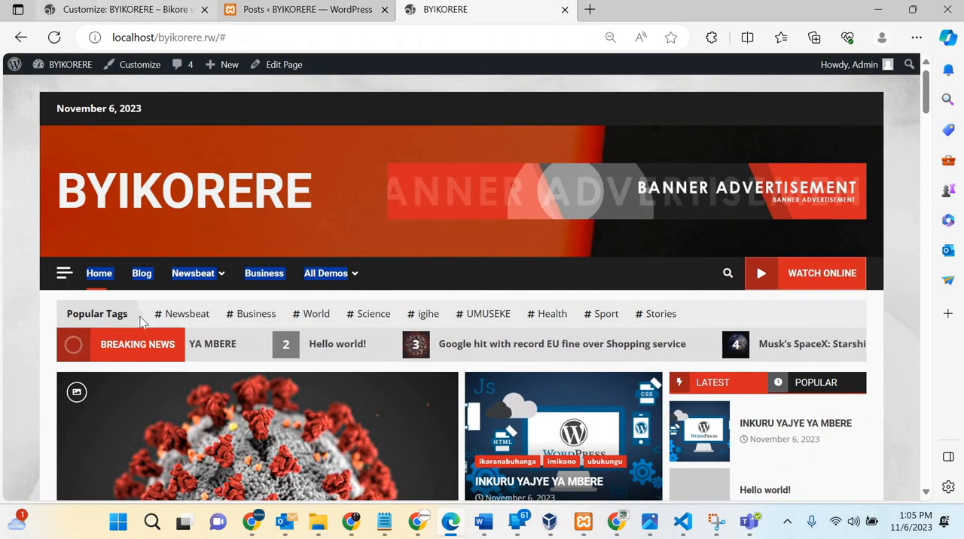
left_click(120, 9)
left_click(83, 394)
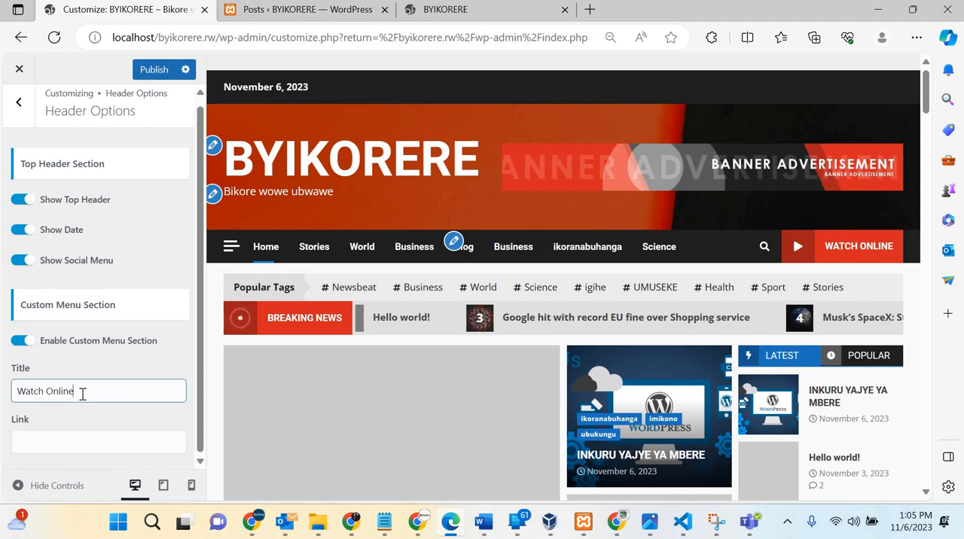
triple_click(83, 394)
type("BYIKORERE TV")
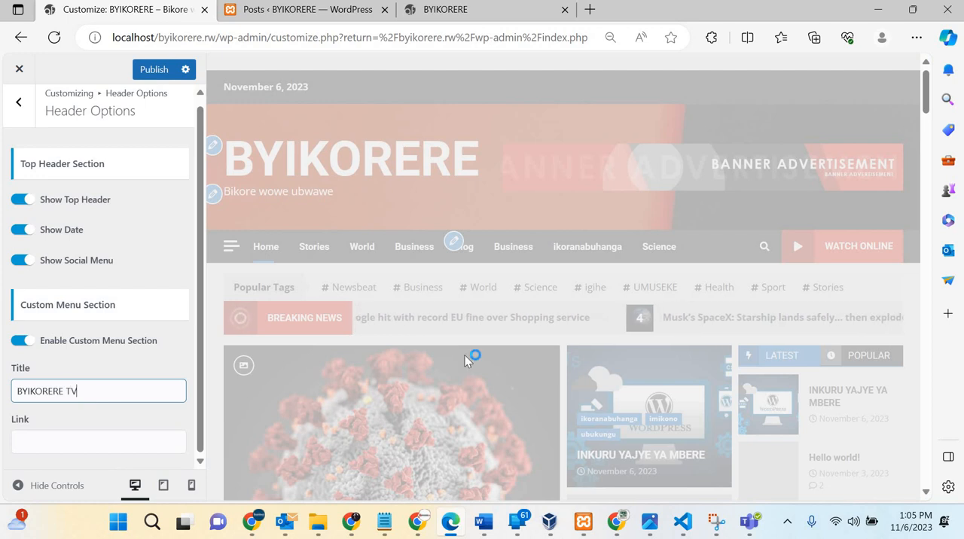
Step: Switch to YouTube in Chrome, play all videos from the BYIKORERE TV channel and copy the address of the playing playlist
left_click(421, 531)
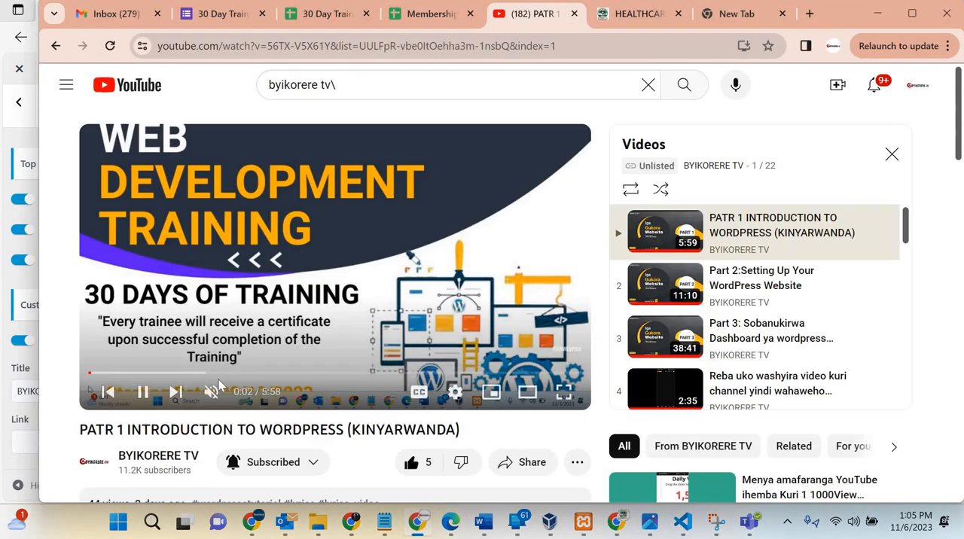
scroll(219, 387, "down", 1)
left_click(168, 374)
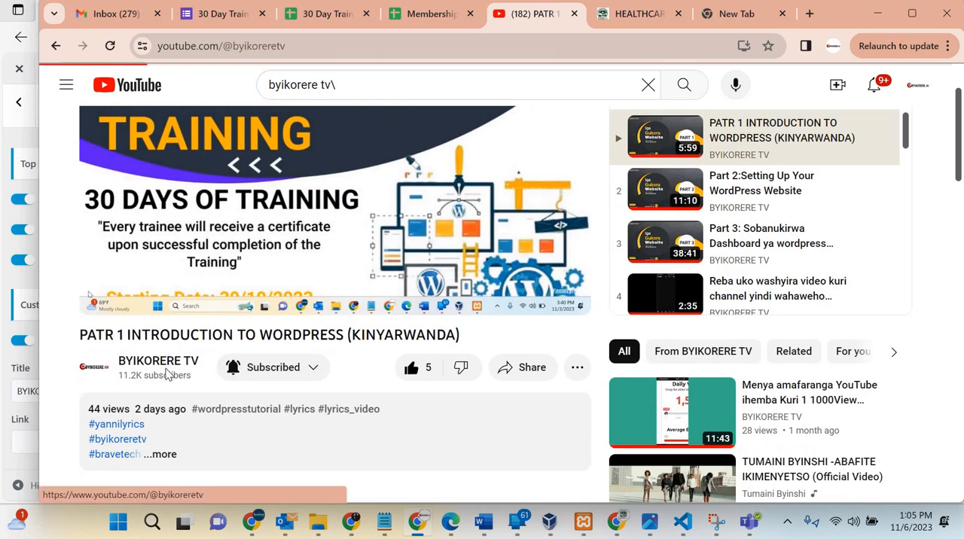
scroll(248, 347, "down", 2)
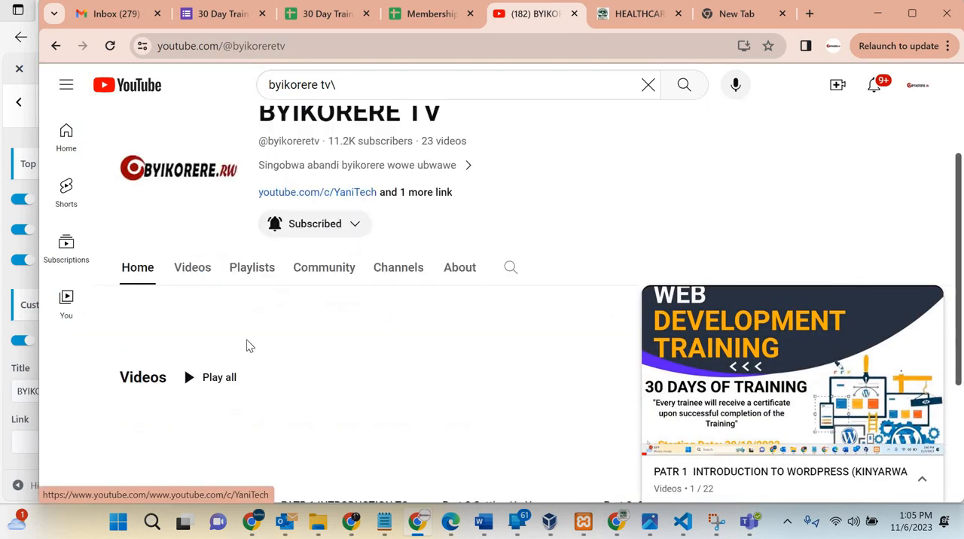
scroll(249, 347, "down", 1)
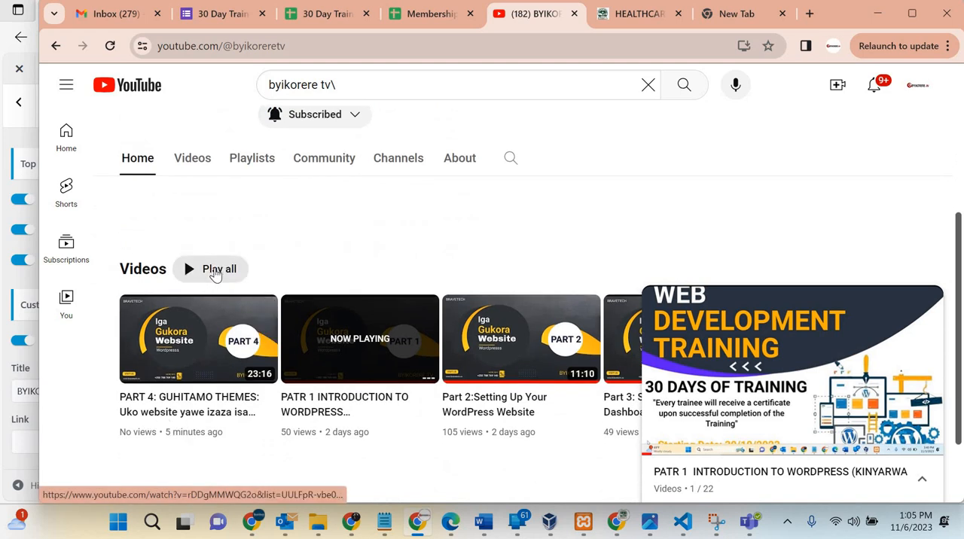
left_click(216, 274)
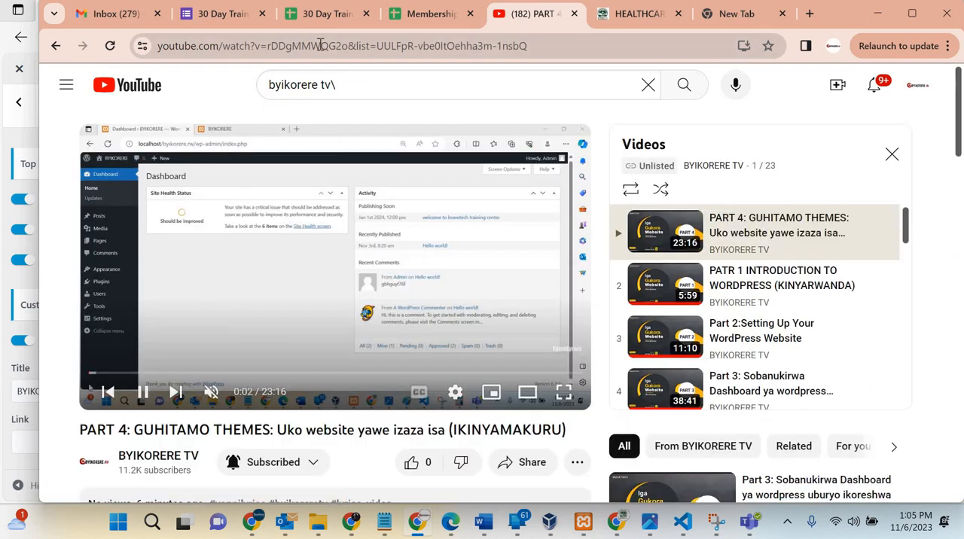
left_click(322, 46)
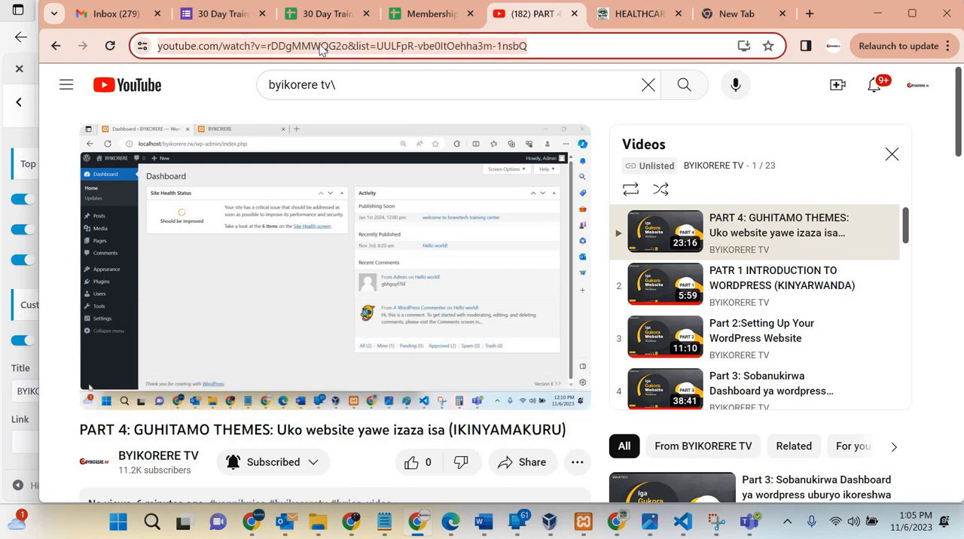
left_click(290, 273)
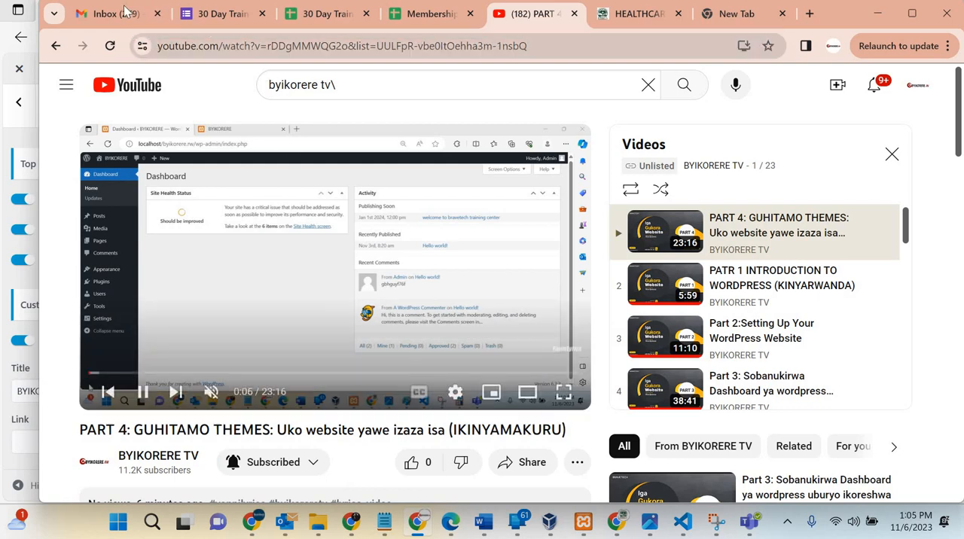
Step: Return to the customizer in Edge, set the custom menu section's link to the copied YouTube playlist address and publish the changes
left_click(17, 140)
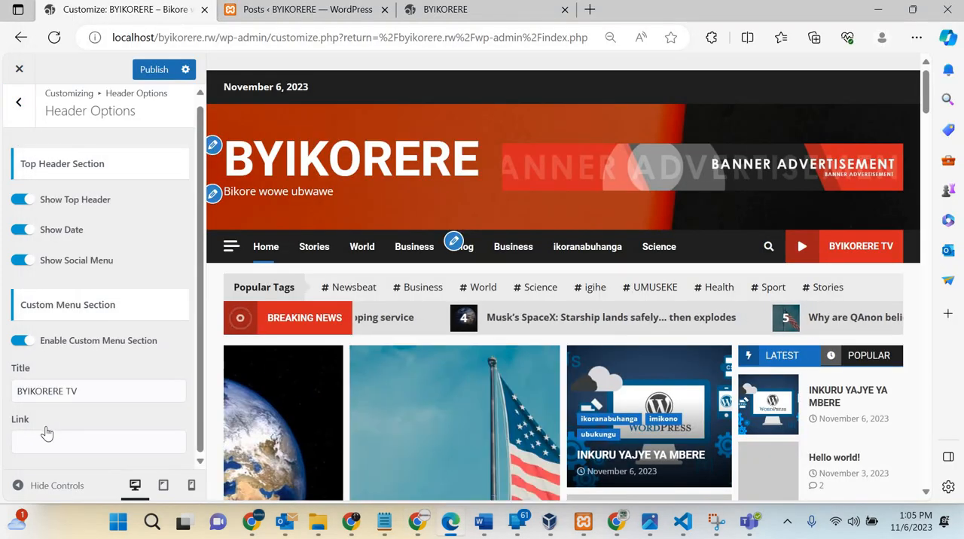
left_click(46, 440)
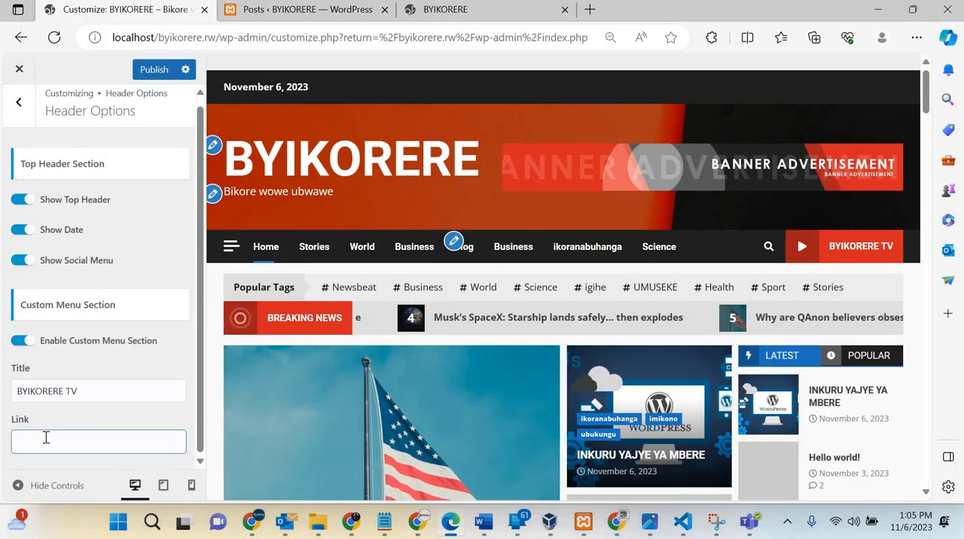
key("ctrl+v")
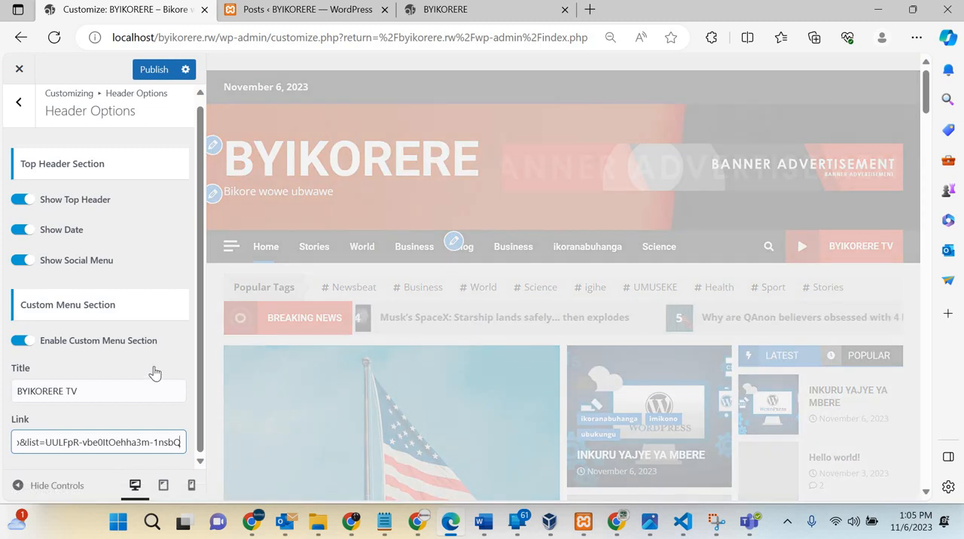
left_click(154, 70)
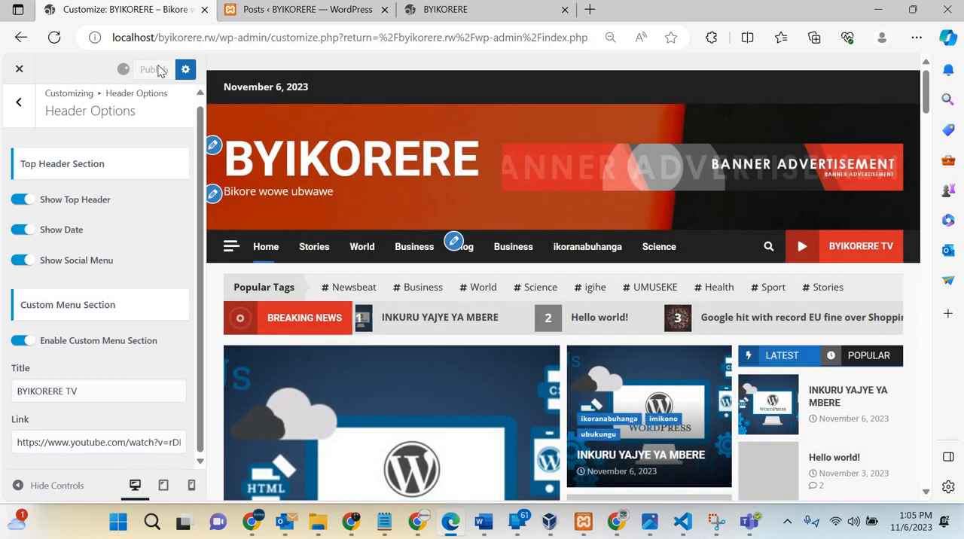
Step: Reload the live site, test the BYIKORERE TV button's link, and return to the site, dismissing any browser promotion
left_click(456, 9)
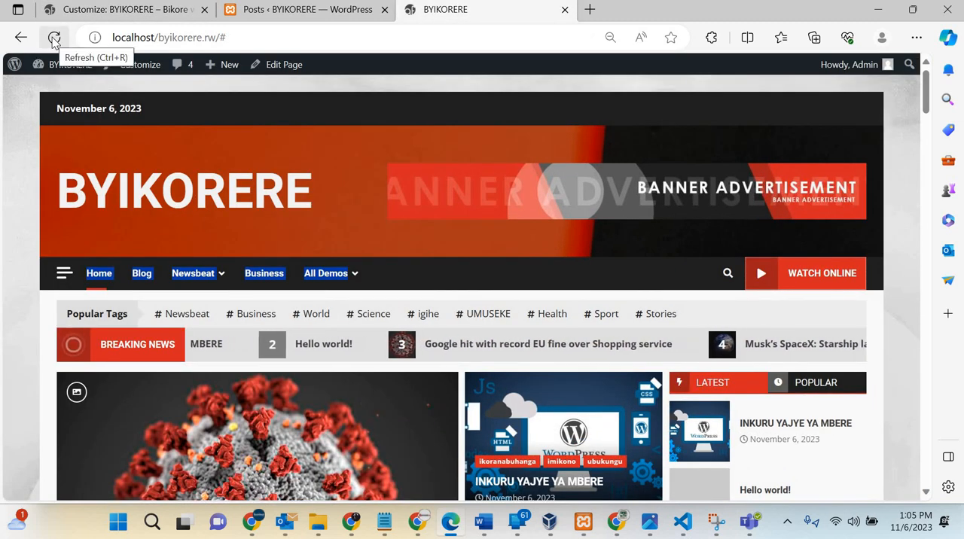
left_click(53, 38)
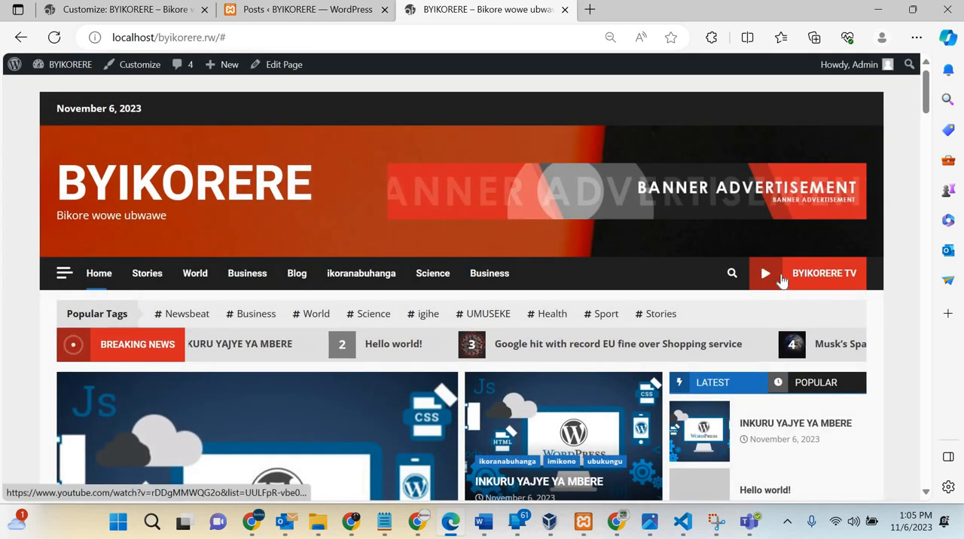
left_click(782, 277)
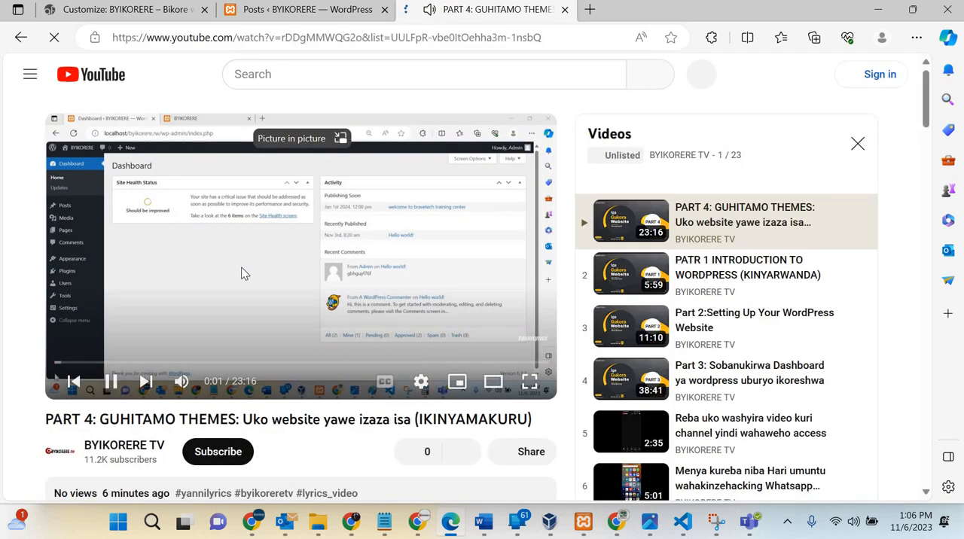
left_click(242, 273)
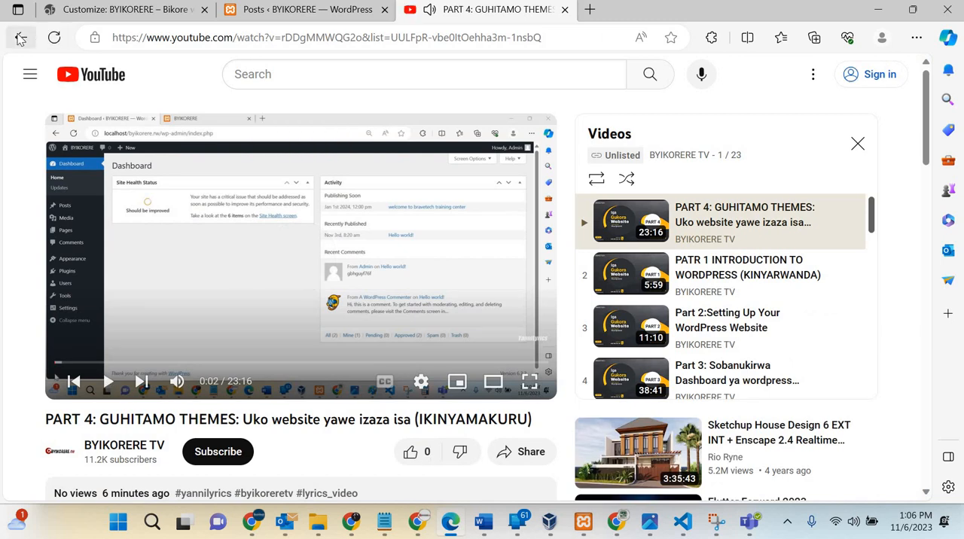
left_click(21, 39)
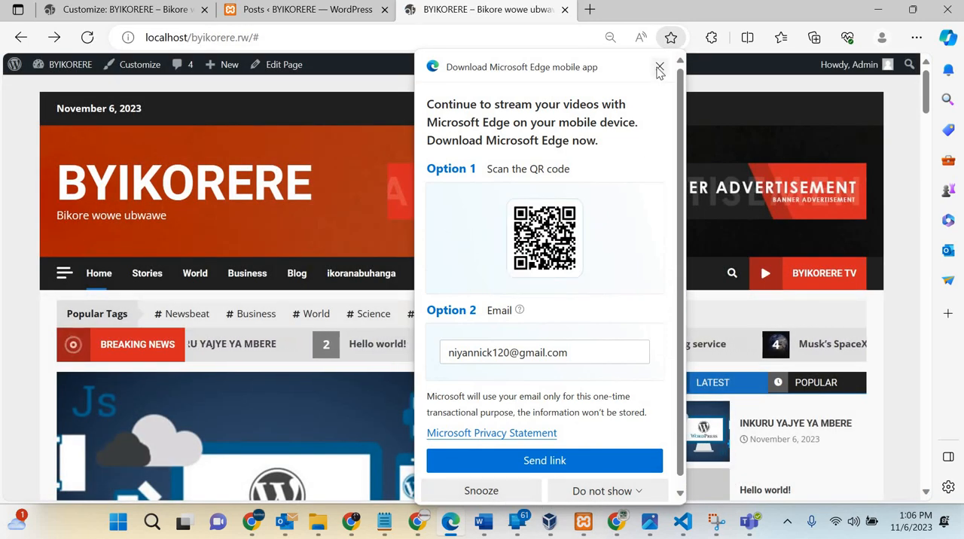
left_click(659, 70)
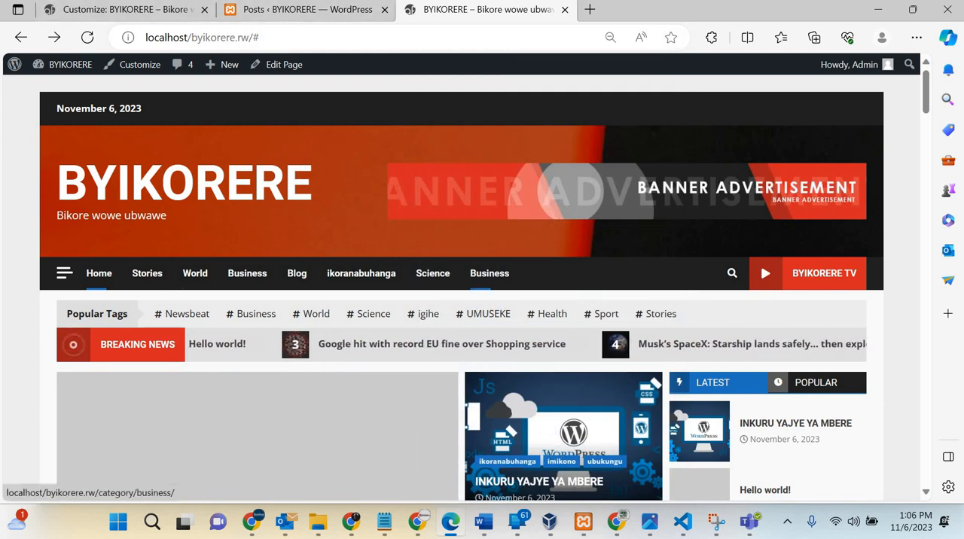
Step: Open the customizer's Header Advertisement settings and upload the image "brave link - Made with PosterMyWall" from Downloads as a replacement banner
left_click(121, 9)
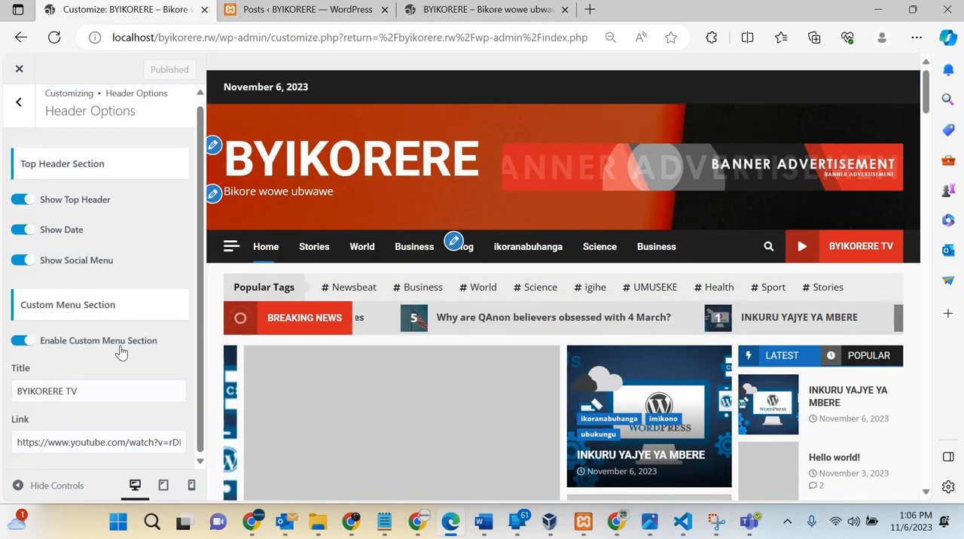
left_click(678, 186, "shift")
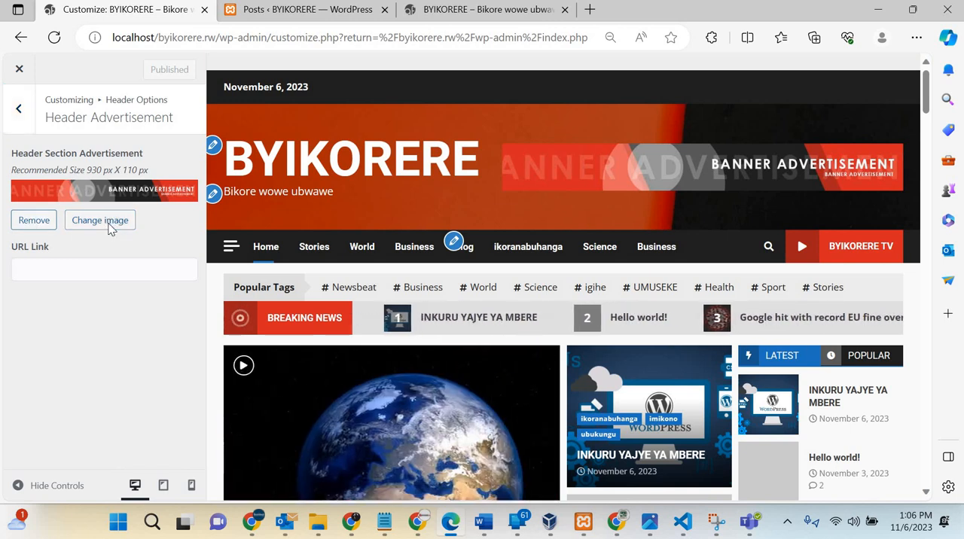
left_click(106, 221)
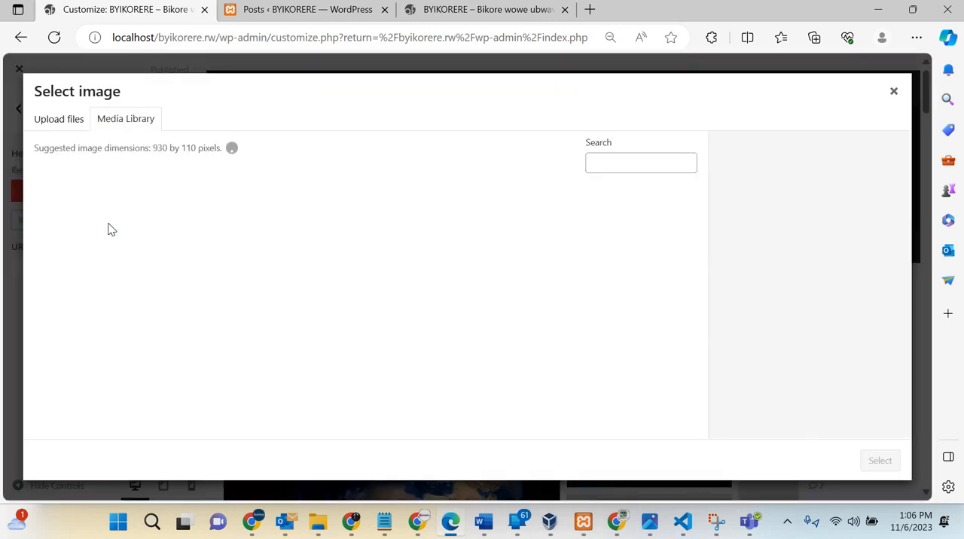
left_click(65, 126)
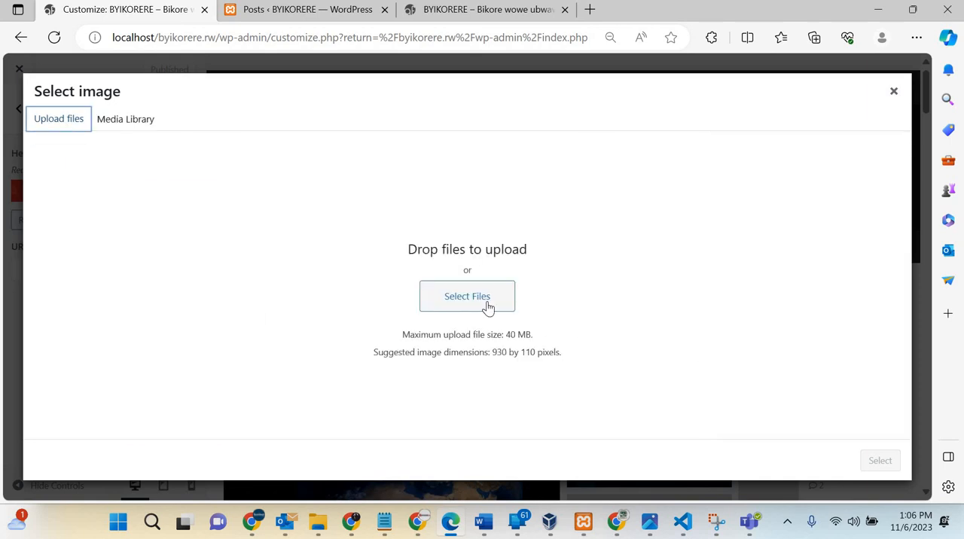
left_click(488, 305)
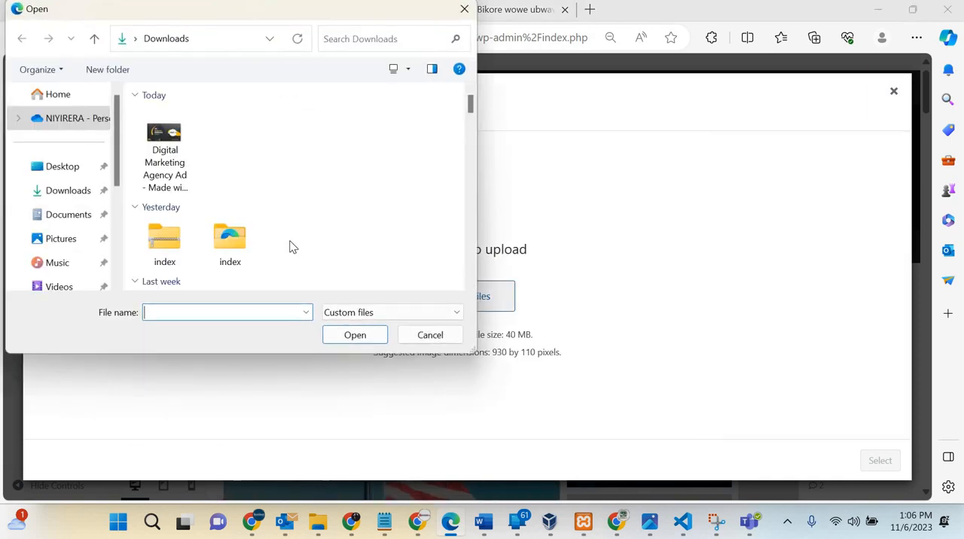
scroll(293, 247, "down", 10)
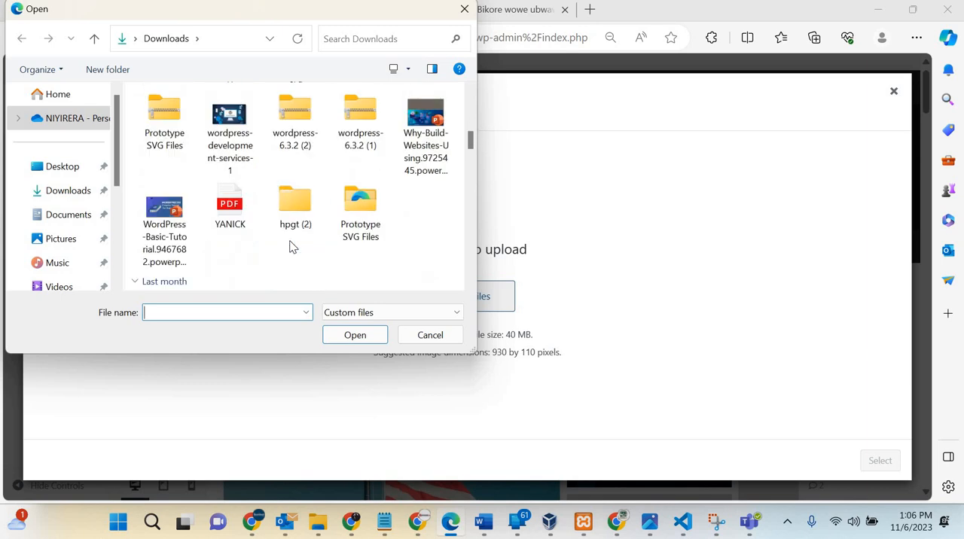
scroll(293, 247, "down", 8)
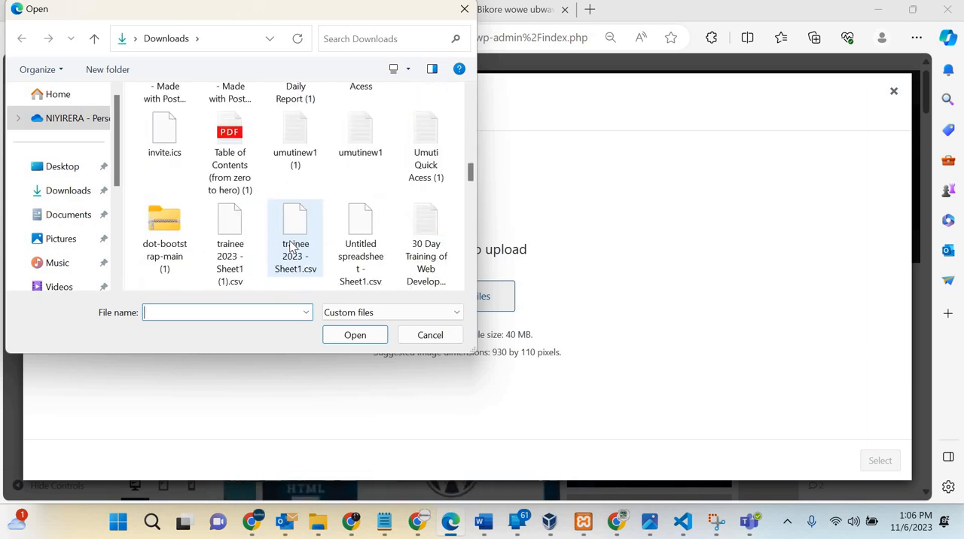
scroll(293, 247, "down", 5)
left_click(298, 140)
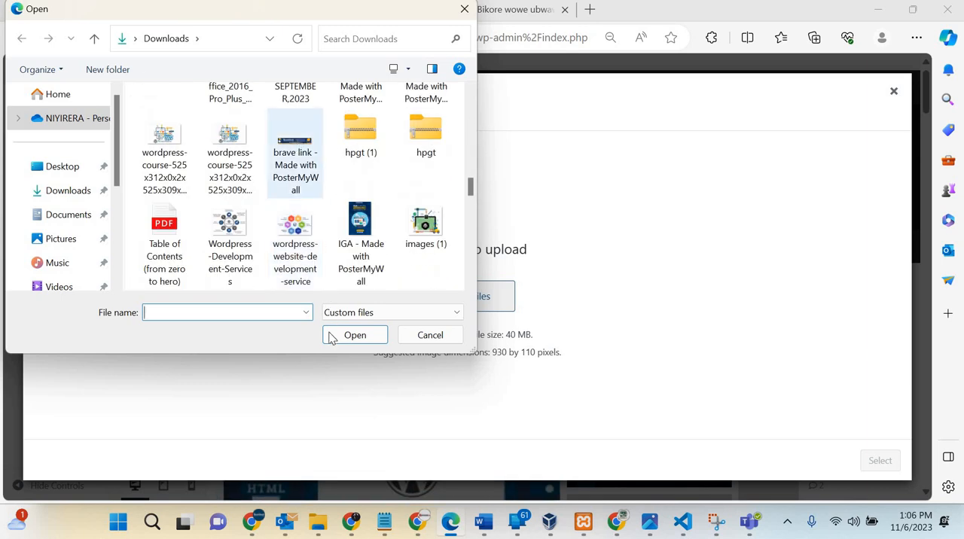
left_click(354, 335)
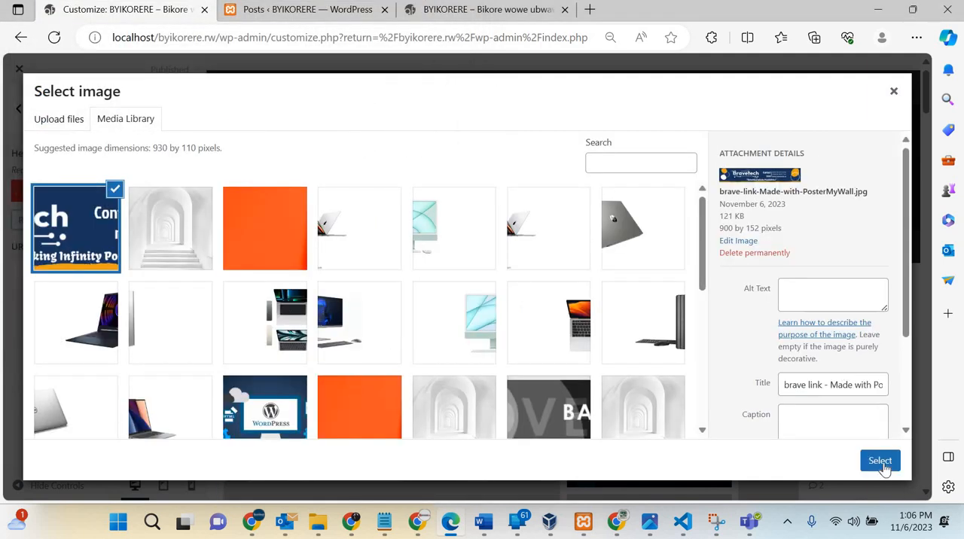
Step: Choose the uploaded Bravetech banner, try adjusting its crop area, and apply it as the header advertisement without cropping
left_click(880, 463)
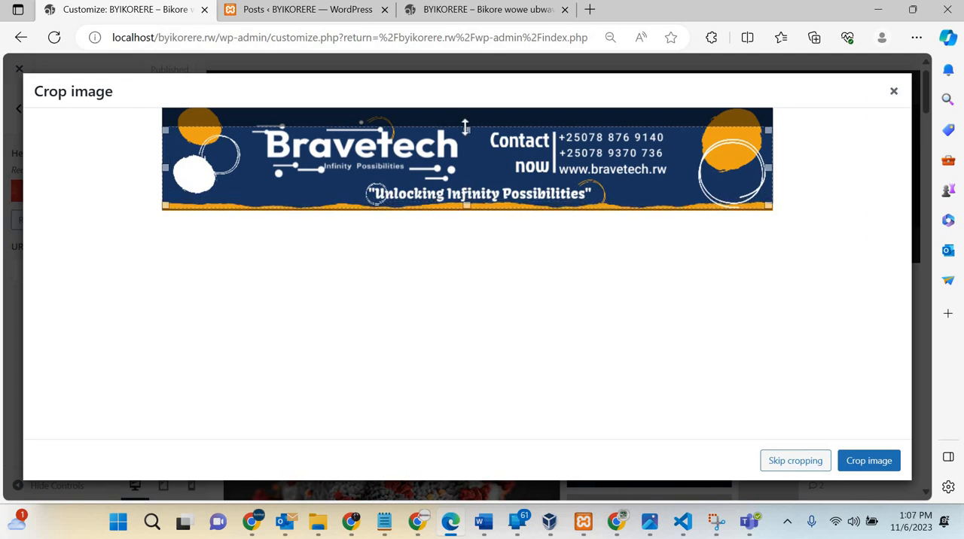
left_click_drag(464, 126, 462, 117)
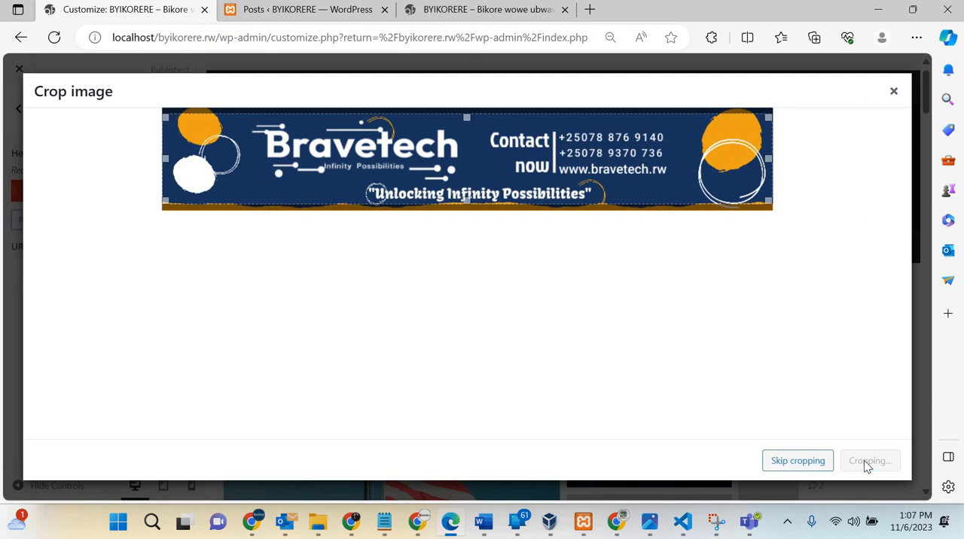
left_click(796, 461)
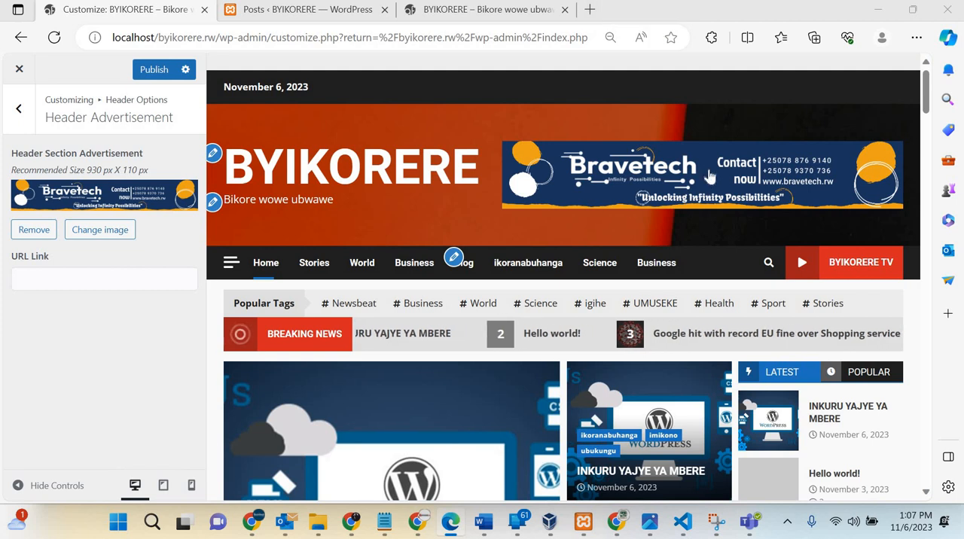
left_click(590, 10)
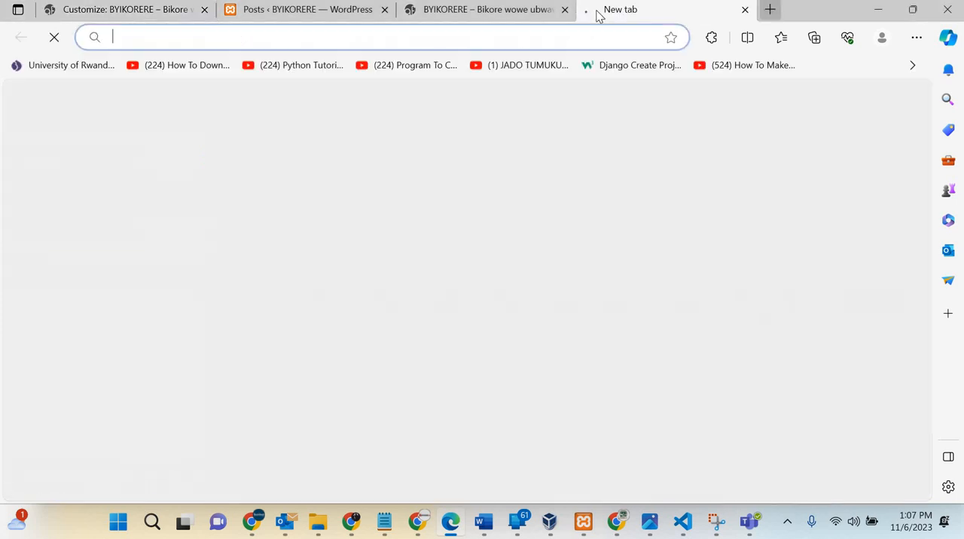
type("BRAV")
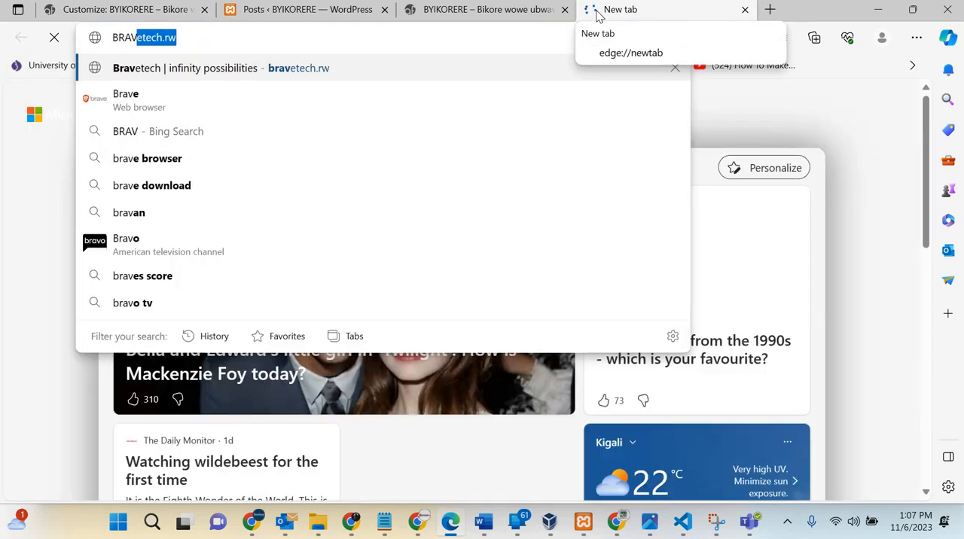
key("ctrl+a")
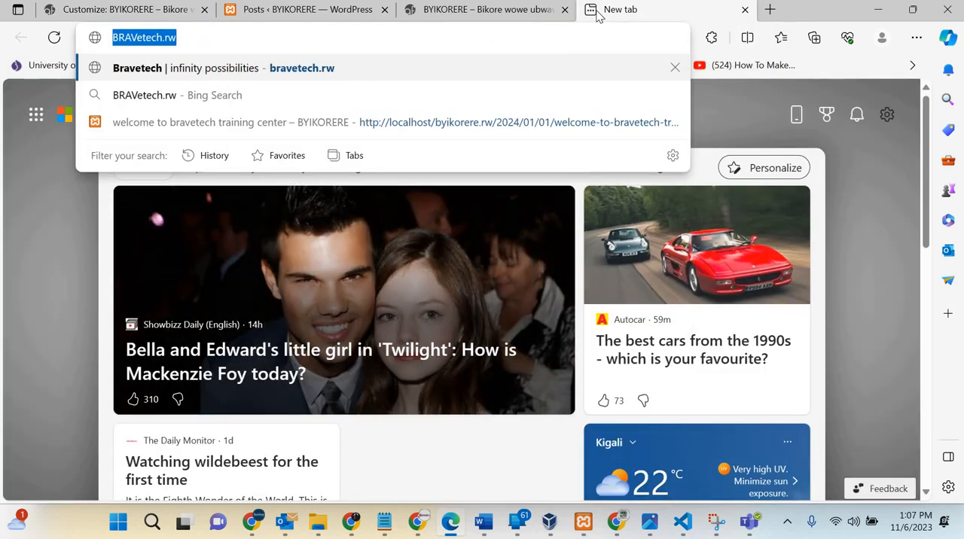
key("Return")
left_click(483, 40)
key("ctrl+c")
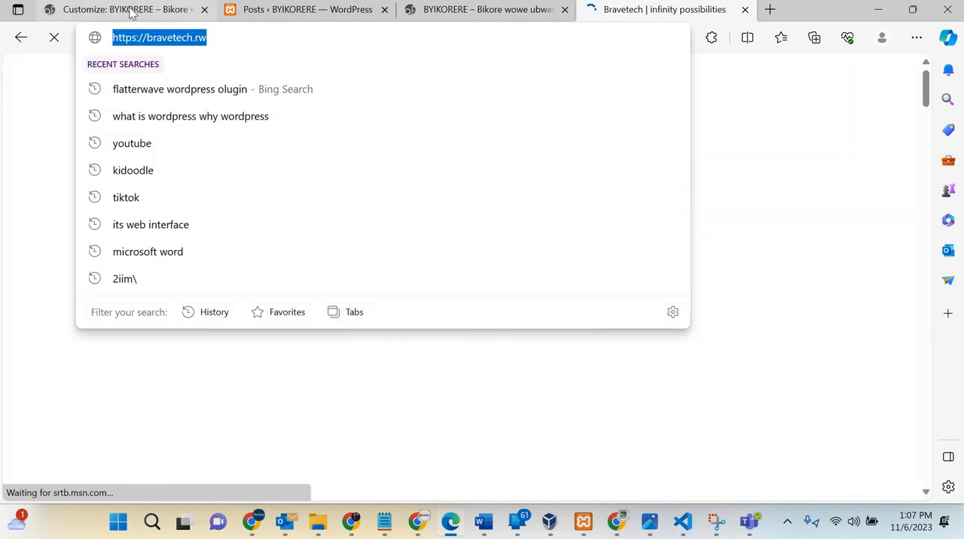
left_click(132, 12)
left_click(96, 270)
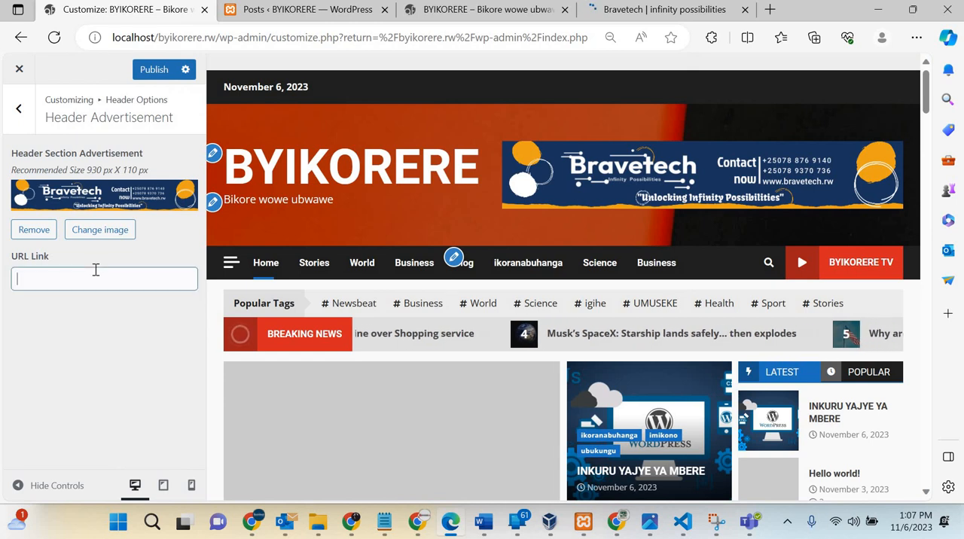
key("ctrl+v")
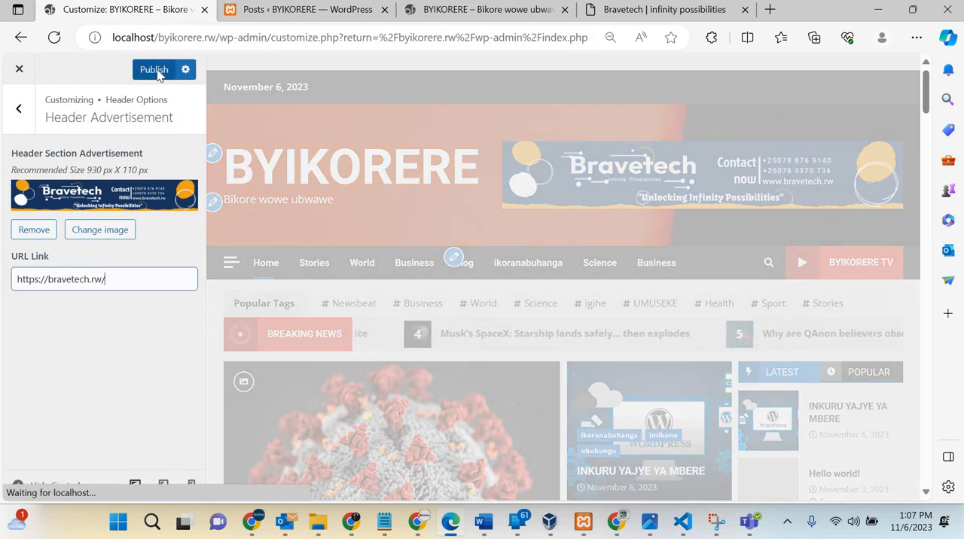
Step: Publish the Bravetech header advertisement, then test the banner's link on the reloaded live site and return to the homepage
left_click(155, 70)
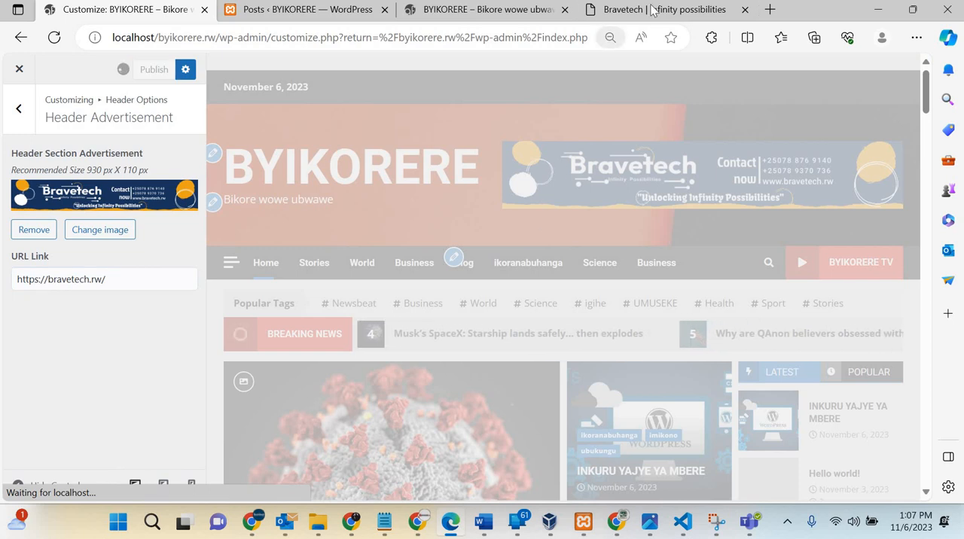
left_click(652, 10)
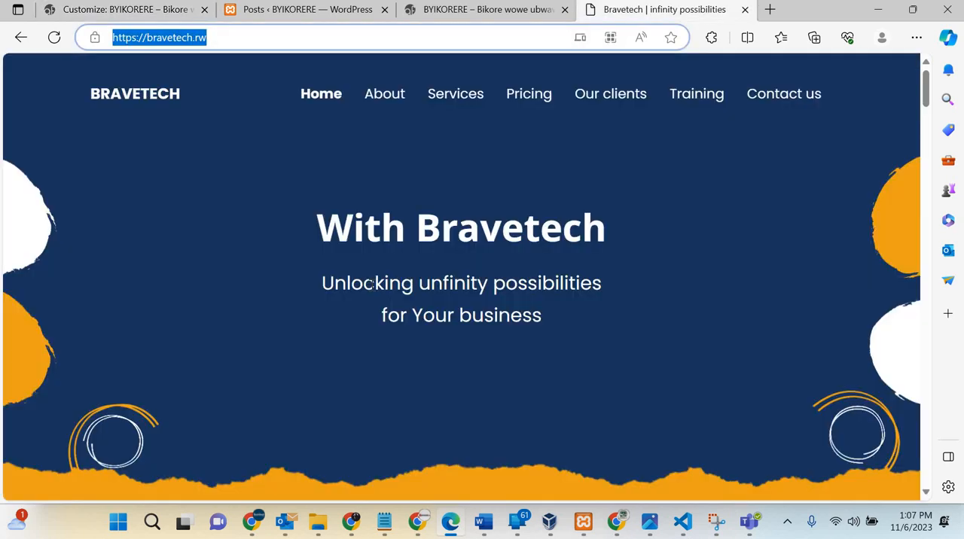
left_click(479, 9)
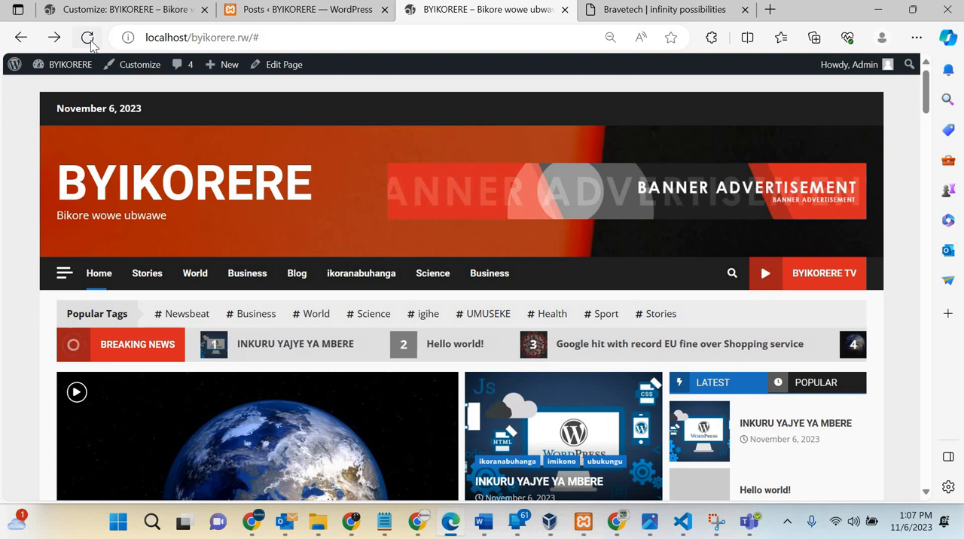
left_click(88, 40)
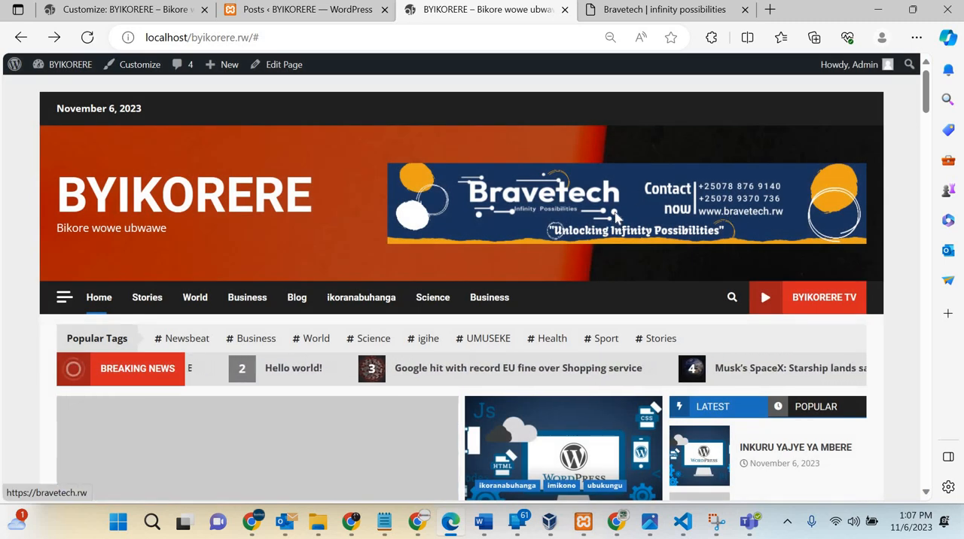
left_click(616, 217)
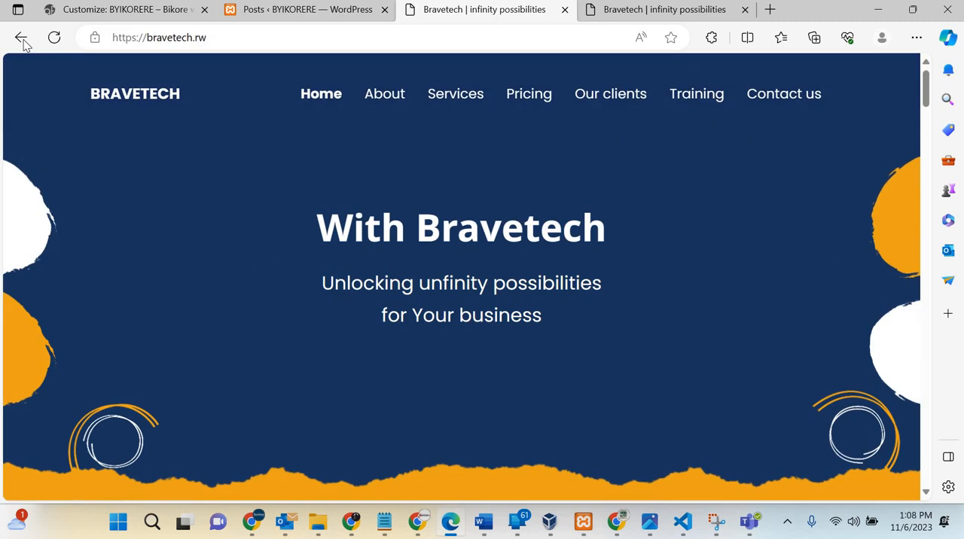
left_click(21, 37)
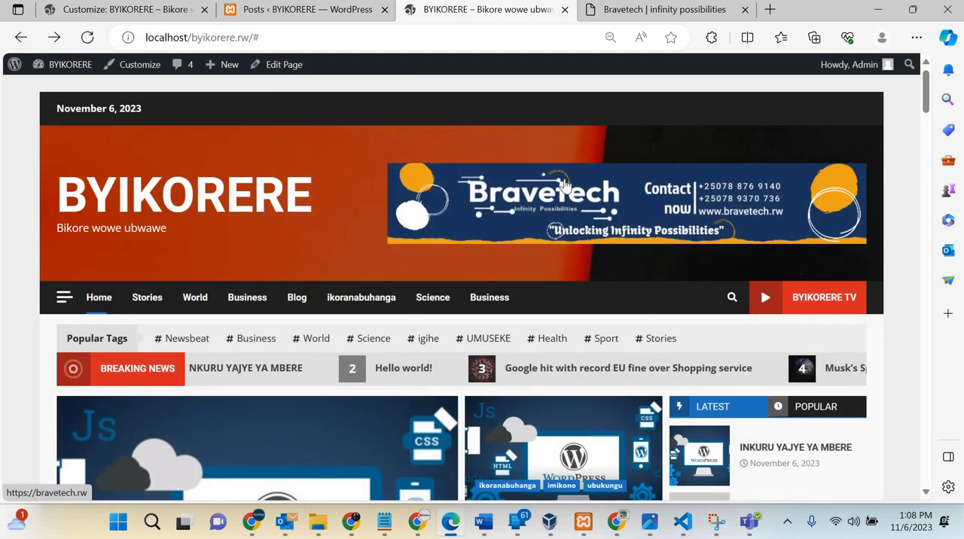
Step: Return to the customizer's Header Advertisement settings and upload the image "Shyigikira-bible-BANNER" from Downloads as a replacement banner
left_click(137, 9)
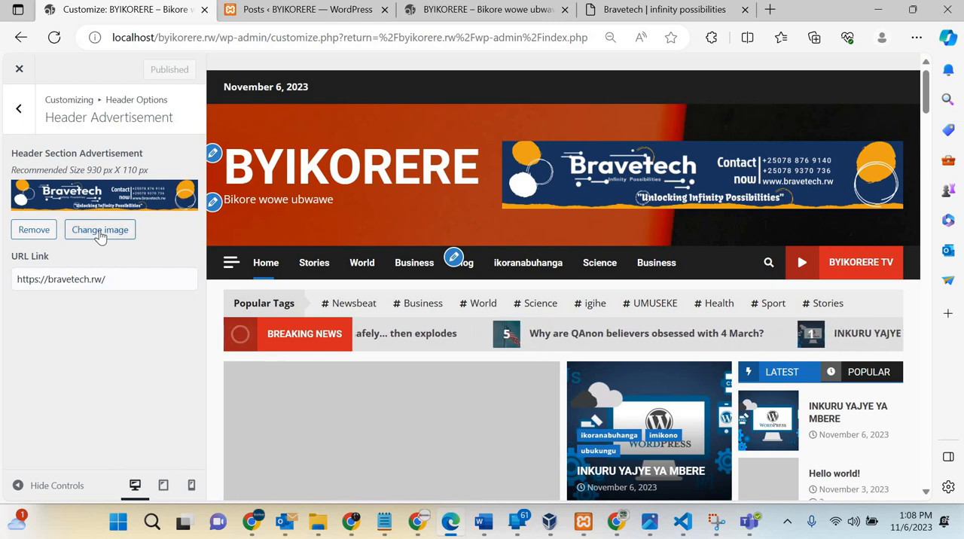
left_click(99, 232)
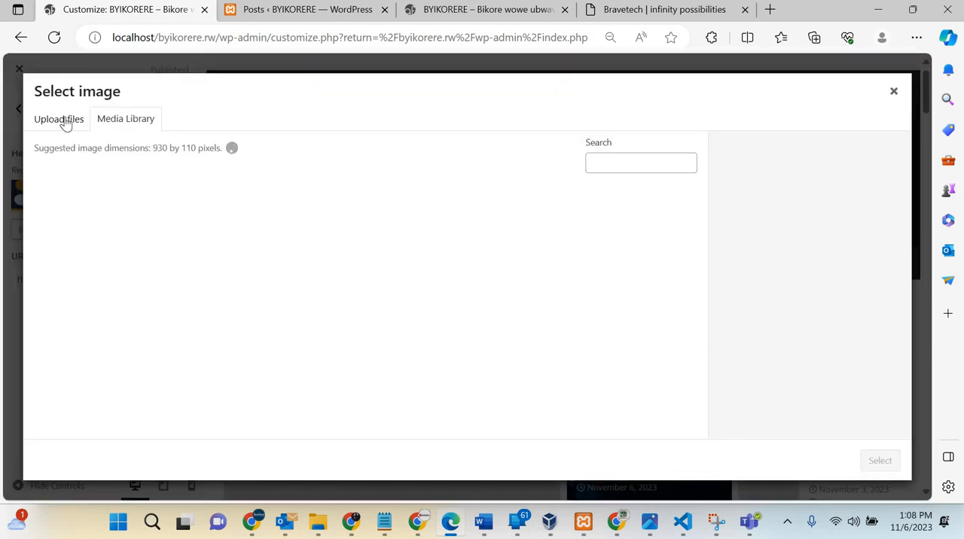
left_click(66, 123)
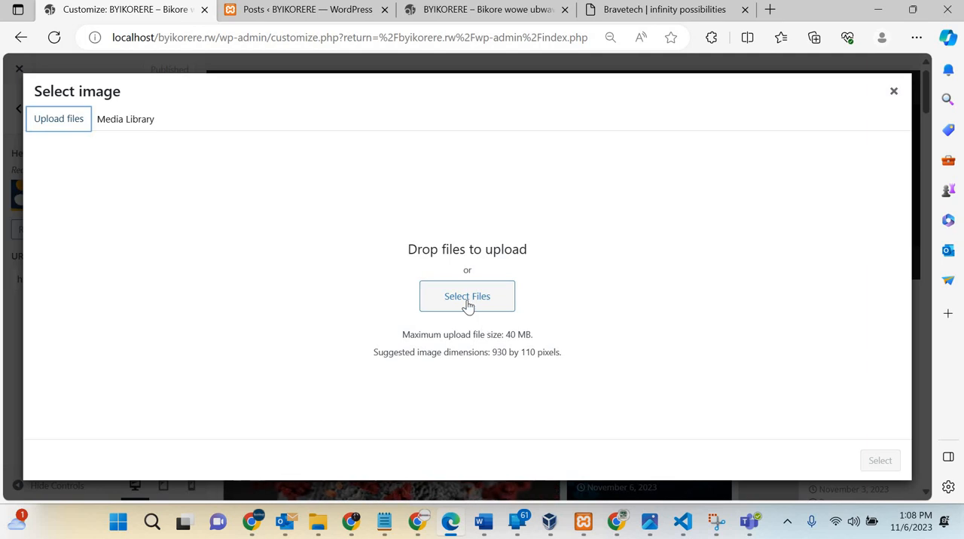
left_click(467, 298)
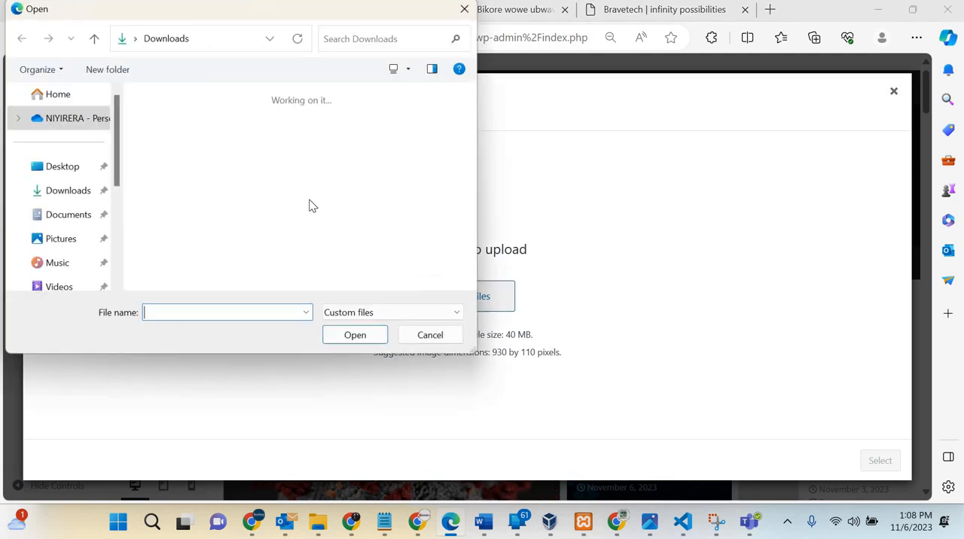
scroll(276, 181, "down", 5)
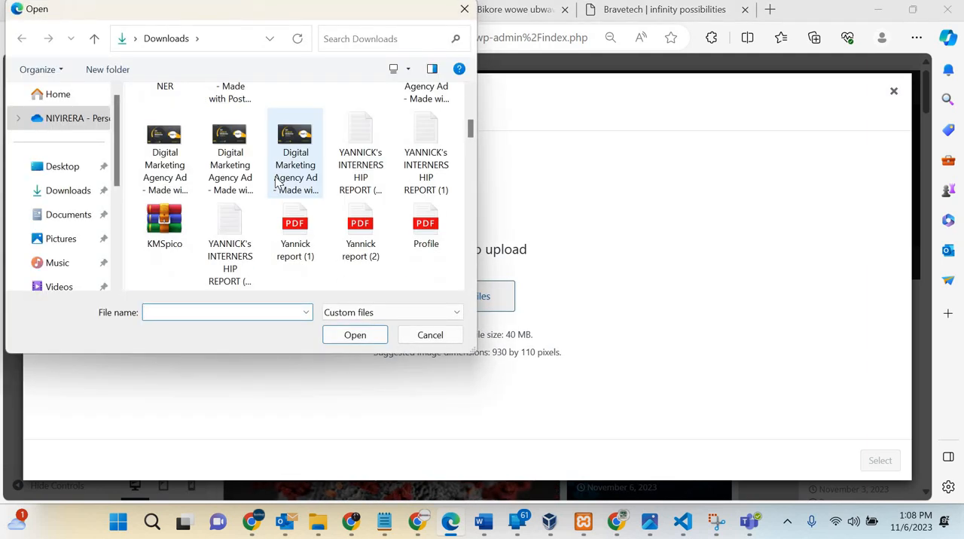
scroll(276, 181, "up", 2)
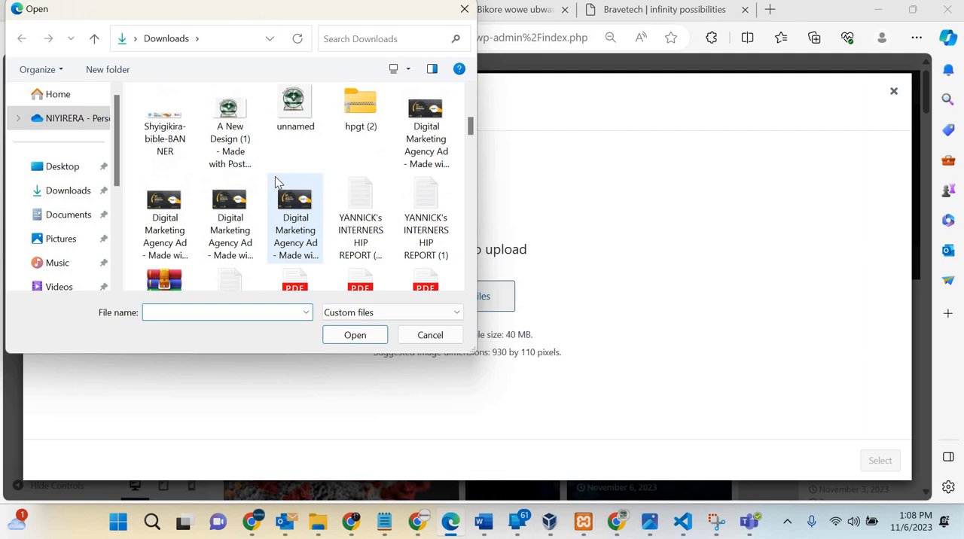
left_click(163, 127)
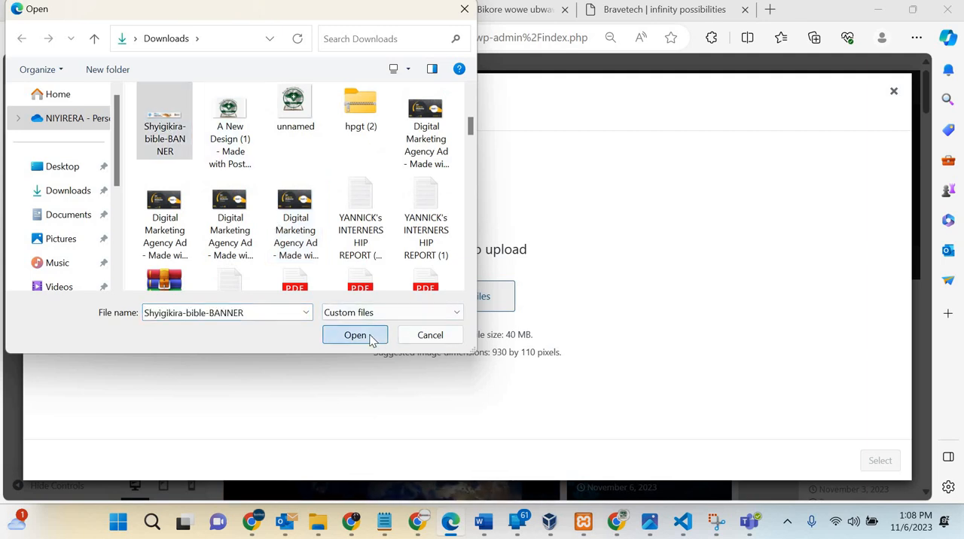
left_click(370, 340)
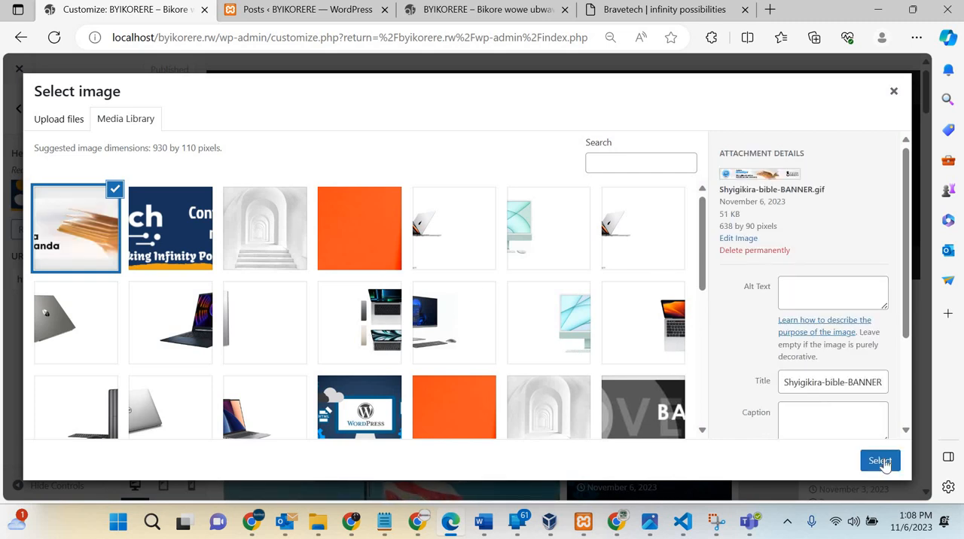
Step: Apply the uploaded Shyigikira-bible-BANNER image as the header advertisement without cropping and publish the change
left_click(880, 461)
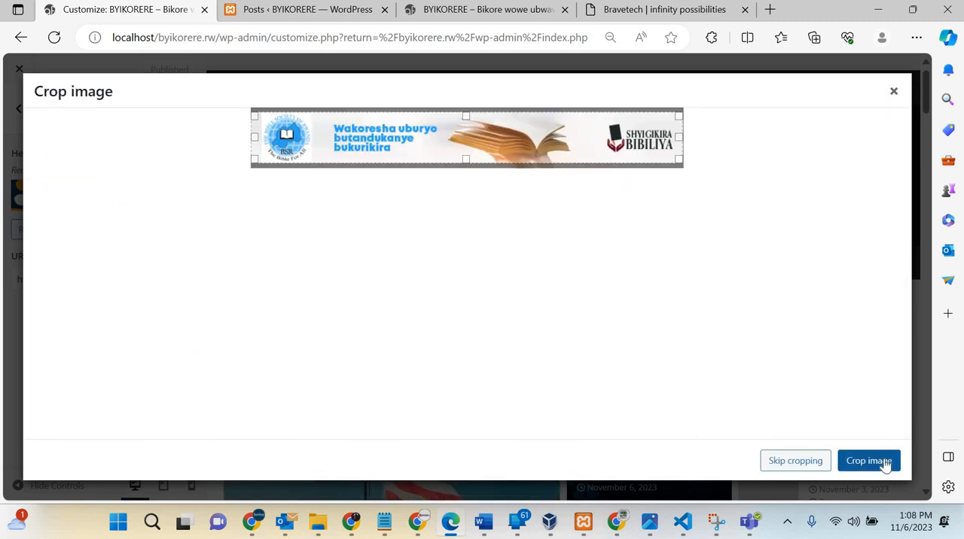
left_click(796, 461)
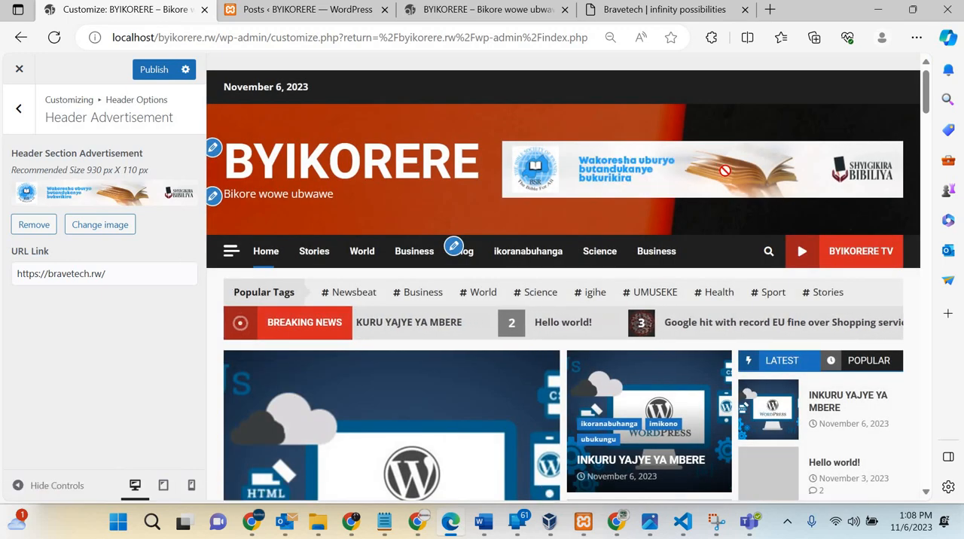
left_click(155, 70)
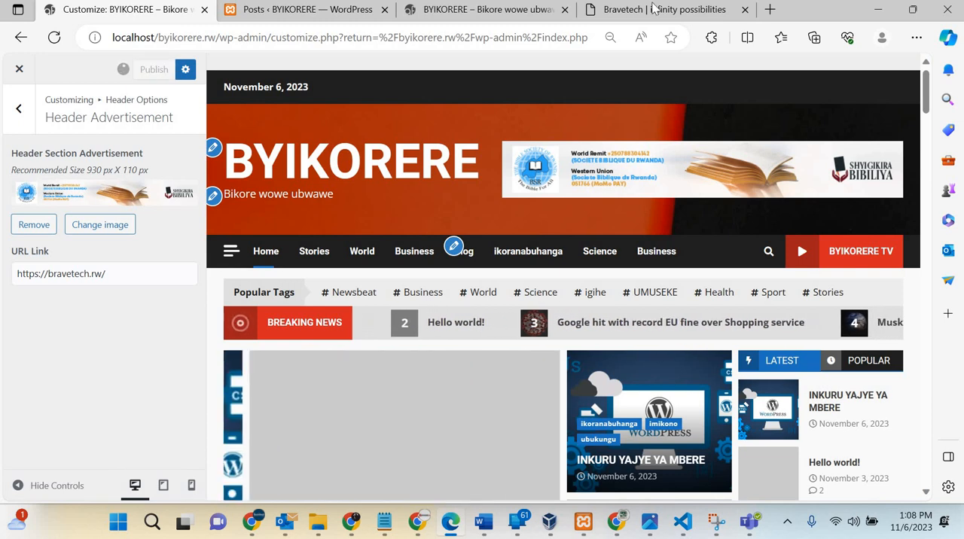
Step: Reload the live BYIKORERE site and examine how the new animated bible banner displays in the header
left_click(654, 9)
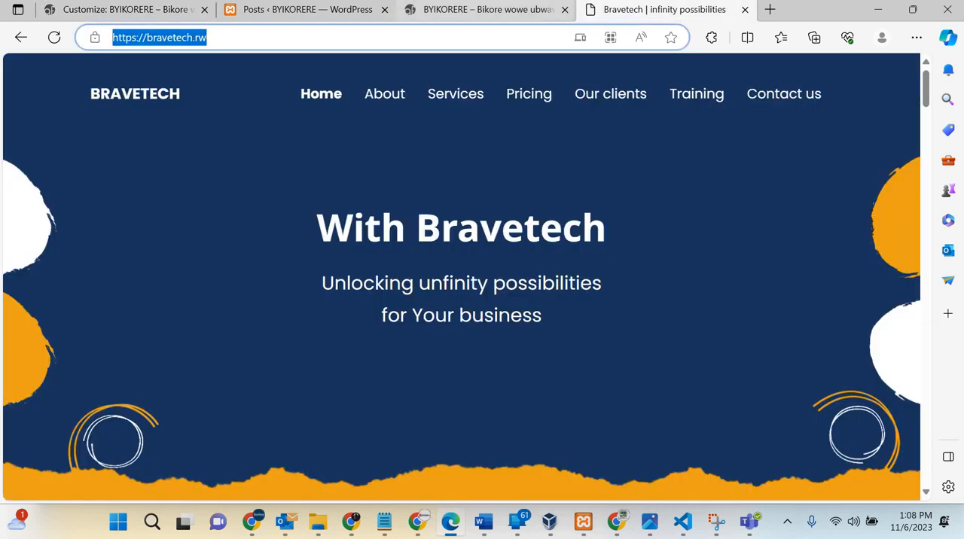
left_click(484, 11)
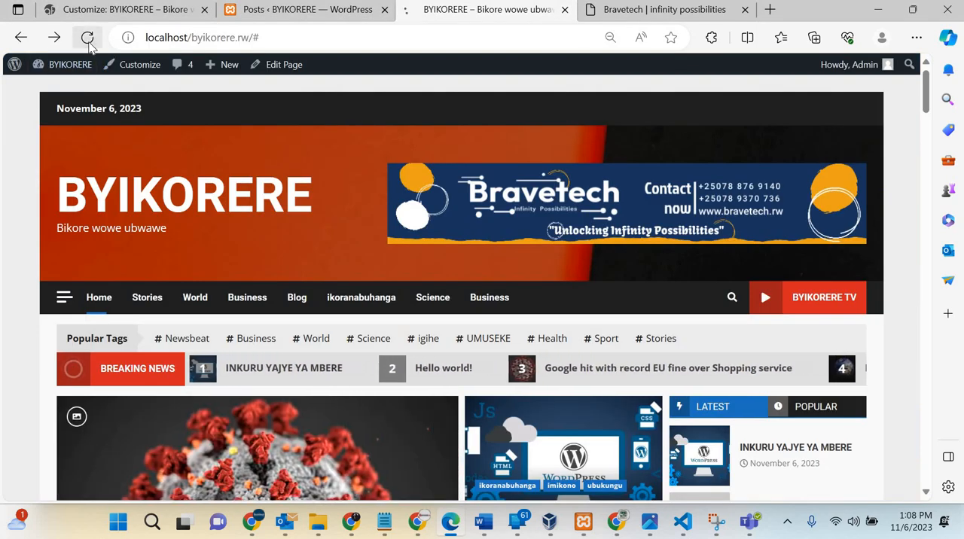
left_click(89, 45)
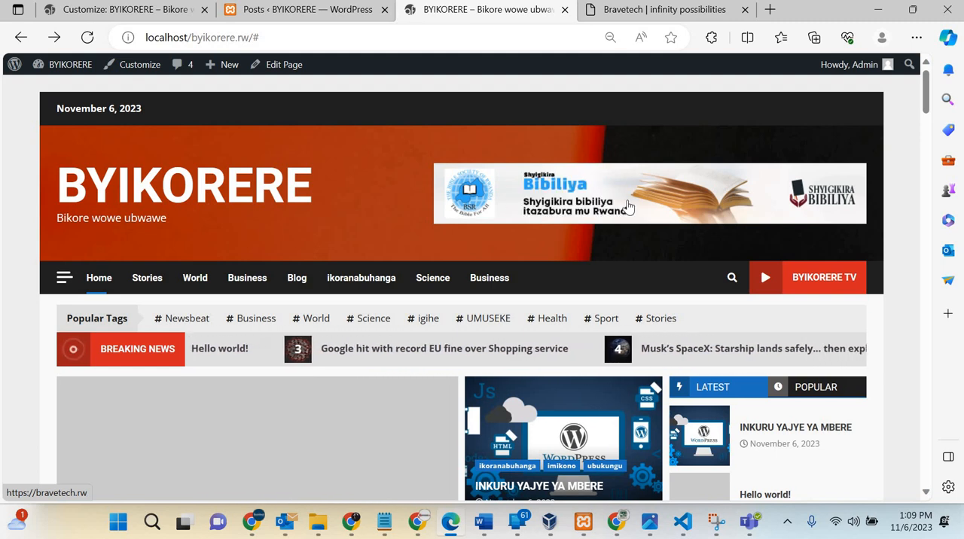
scroll(629, 208, "down", 1)
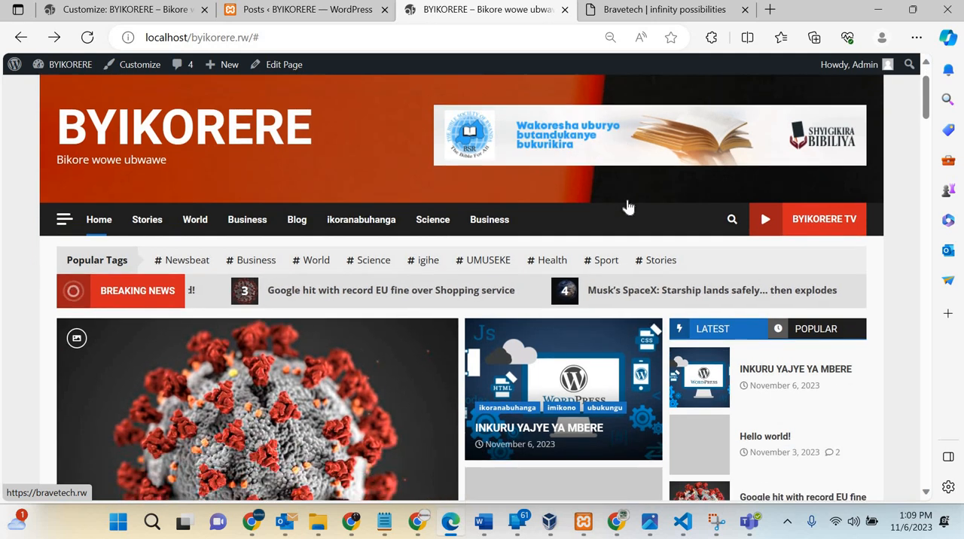
scroll(629, 209, "up", 1)
scroll(607, 219, "down", 1)
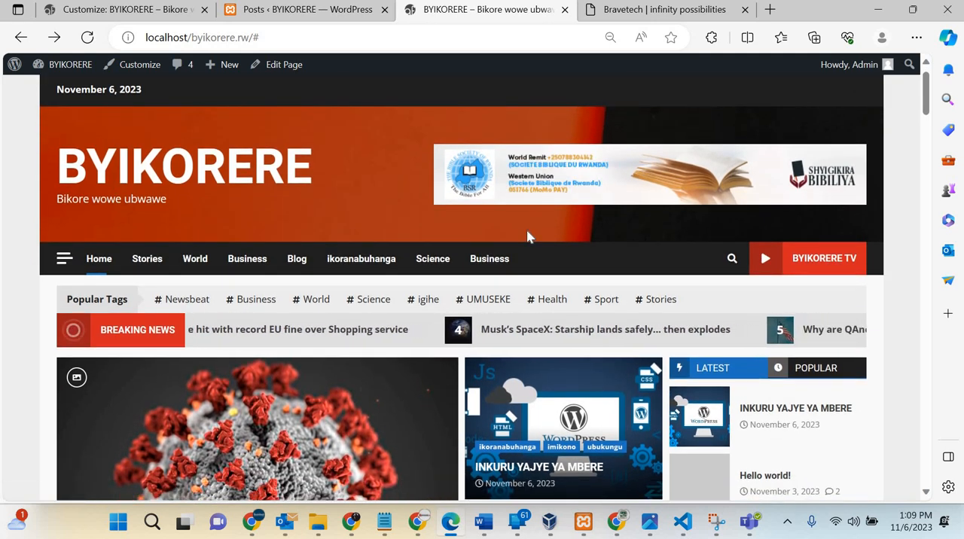
scroll(528, 236, "down", 1)
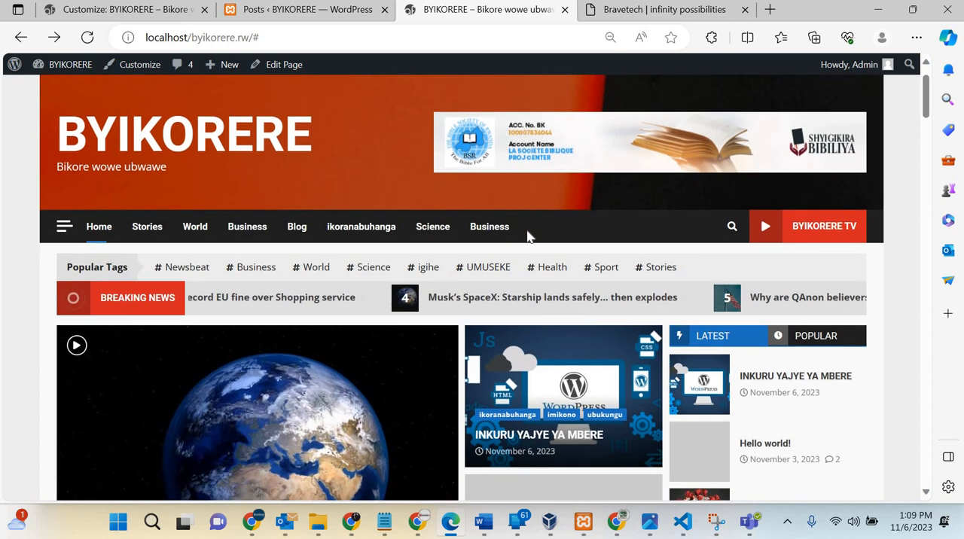
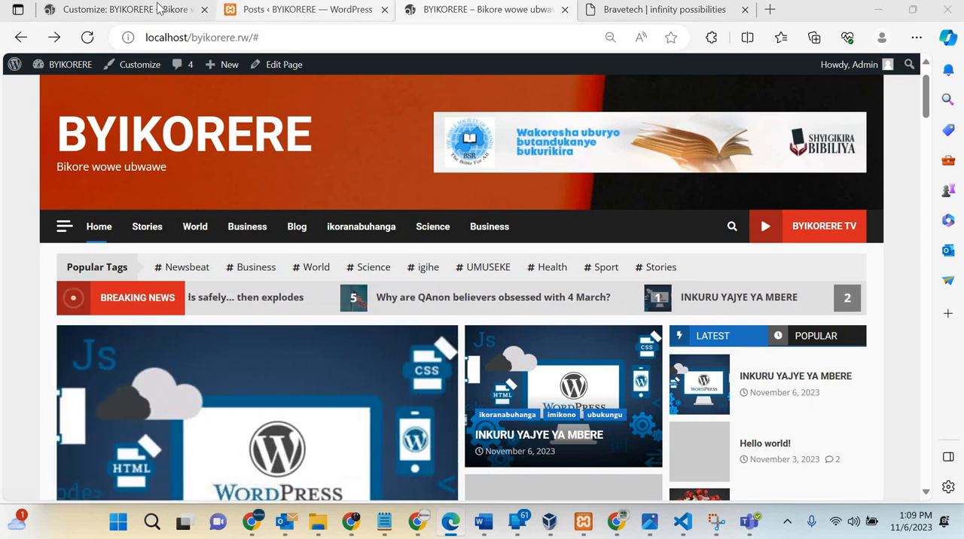
Step: Return to the customizer's Header Image settings and delete the current and all previously uploaded header images
left_click(181, 10)
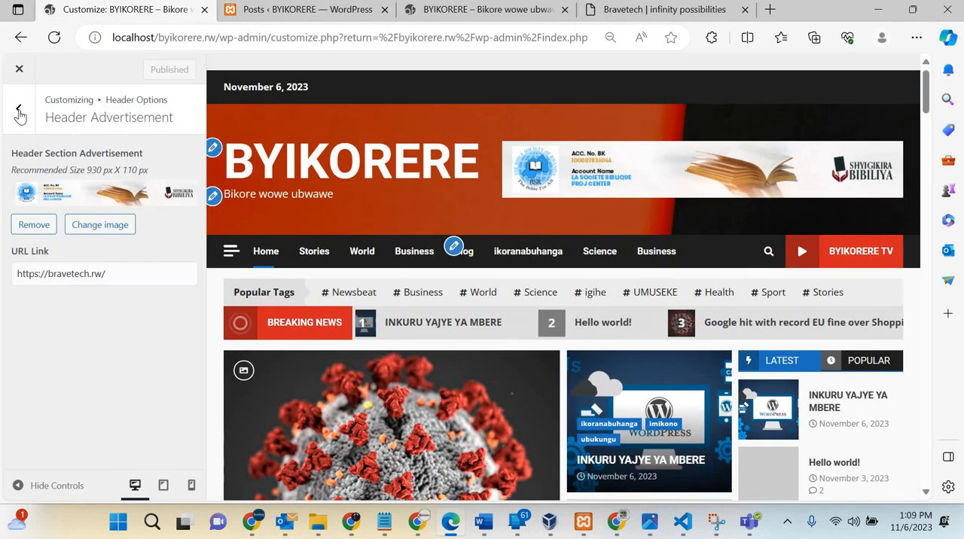
key("Escape")
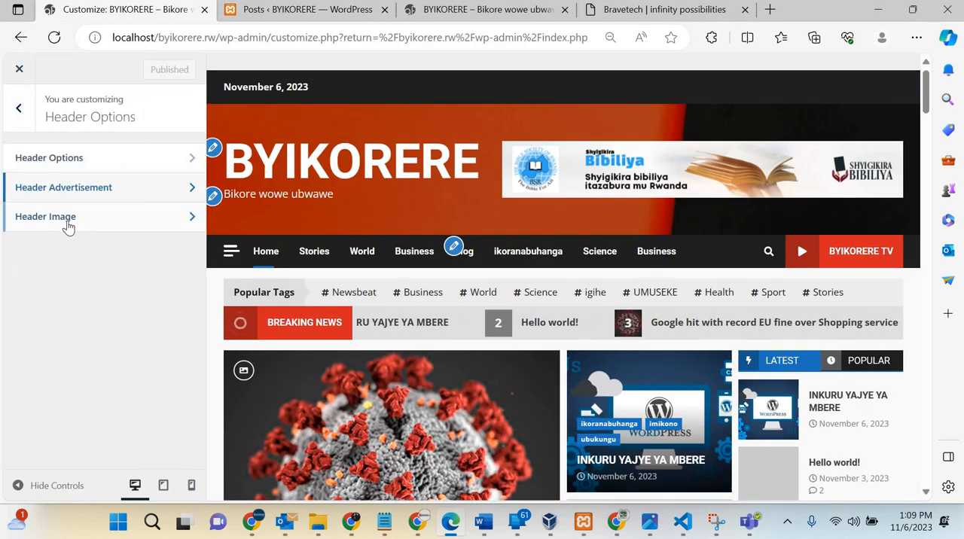
left_click(66, 223)
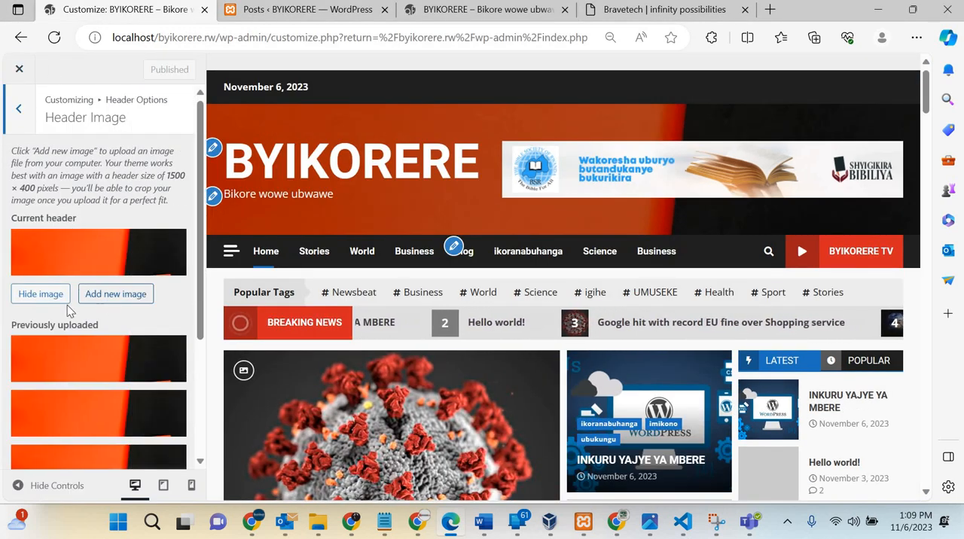
scroll(71, 313, "down", 2)
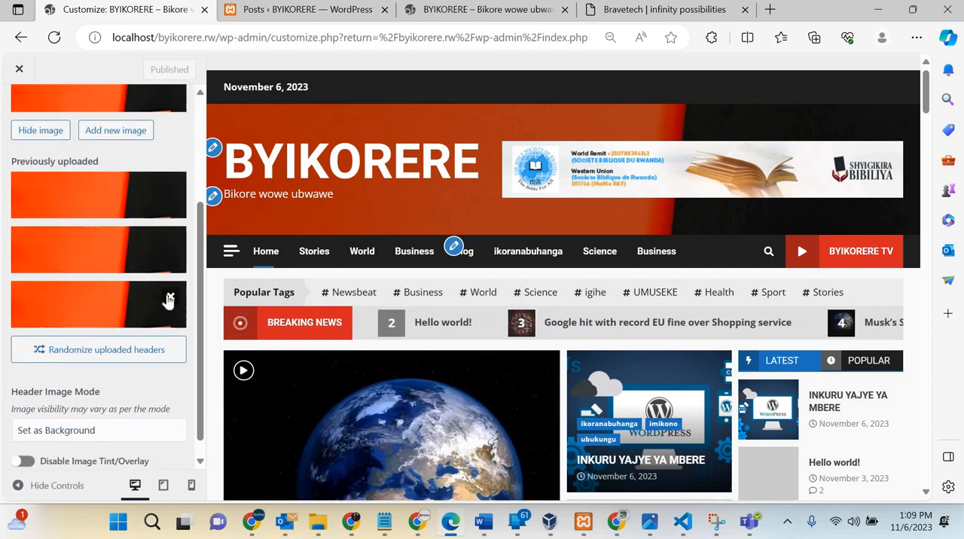
left_click(171, 290)
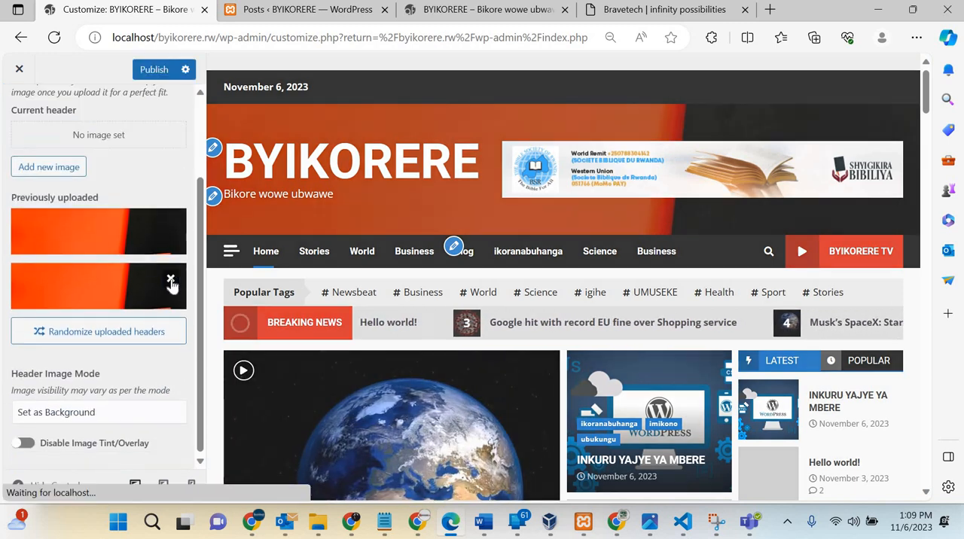
left_click(172, 281)
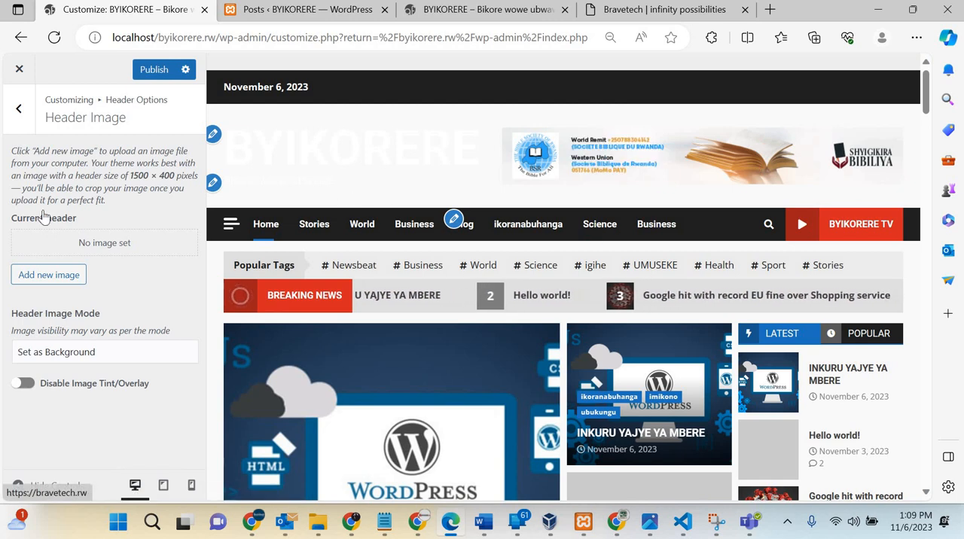
left_click(19, 113)
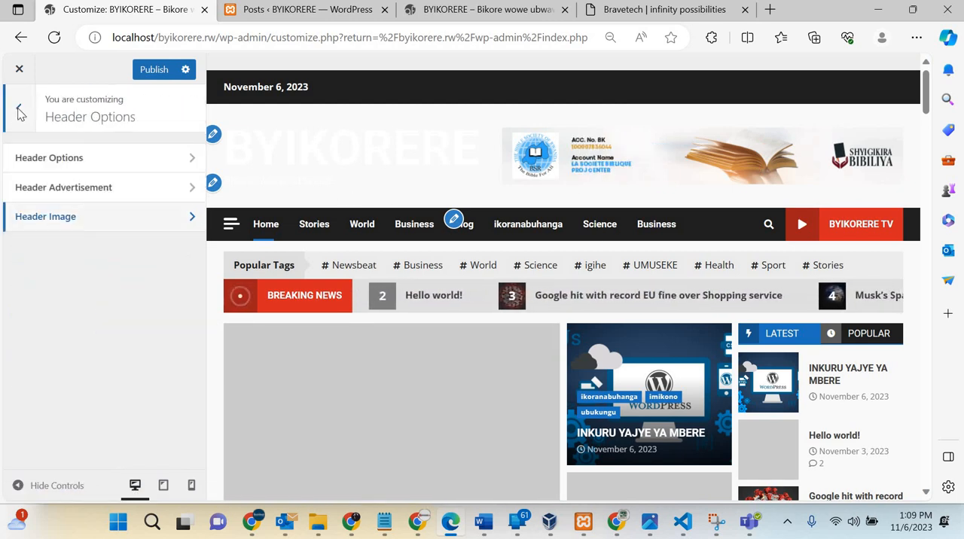
left_click(19, 113)
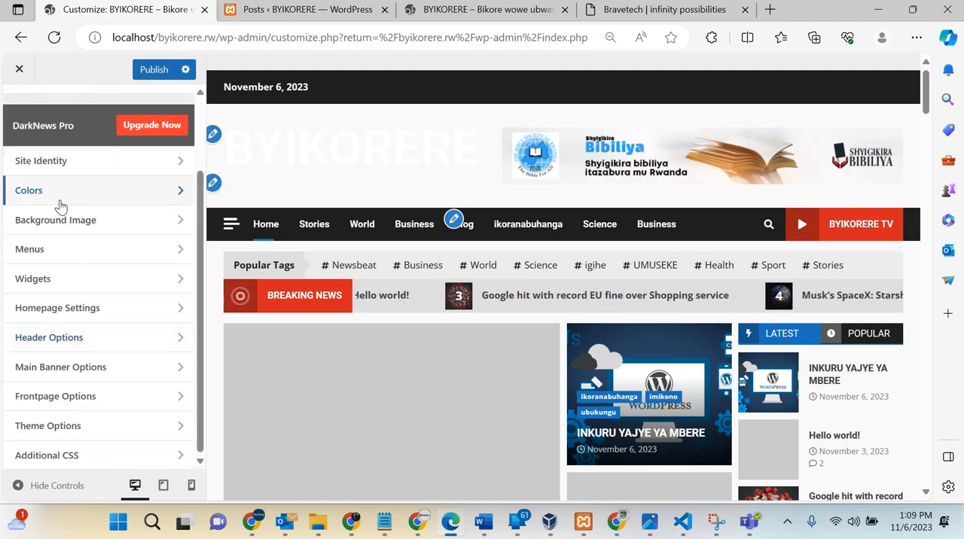
Step: Set the site title and tagline color to light blue #59b8e0 in the Colors settings
left_click(60, 205)
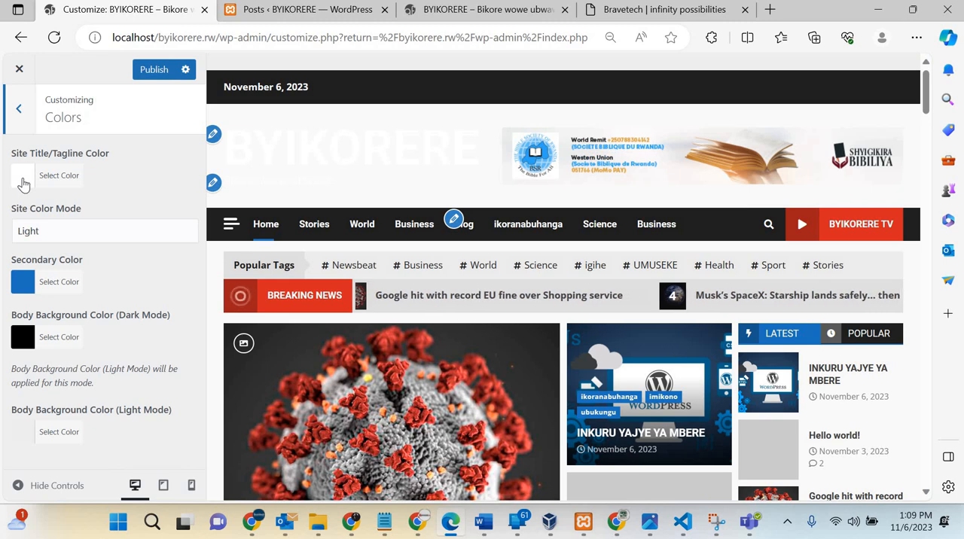
left_click(23, 181)
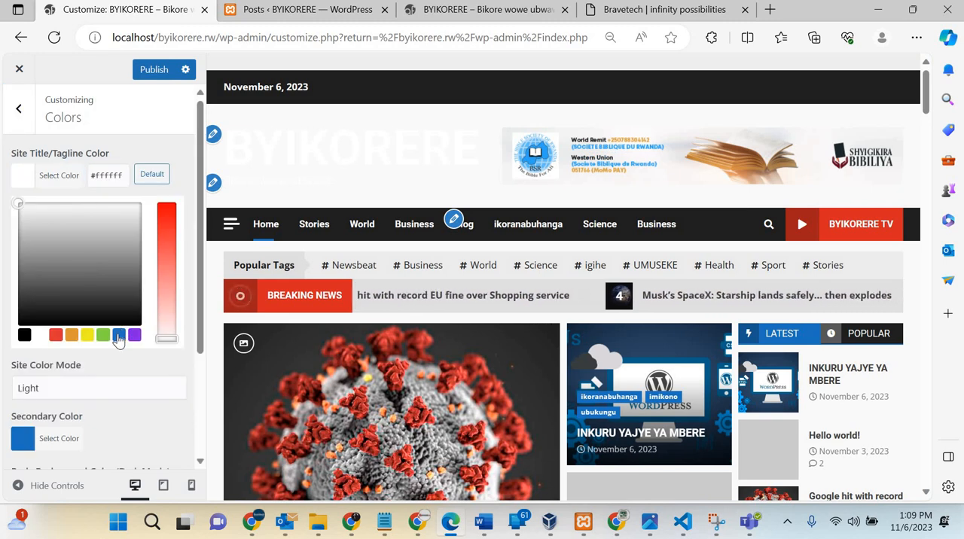
left_click(118, 336)
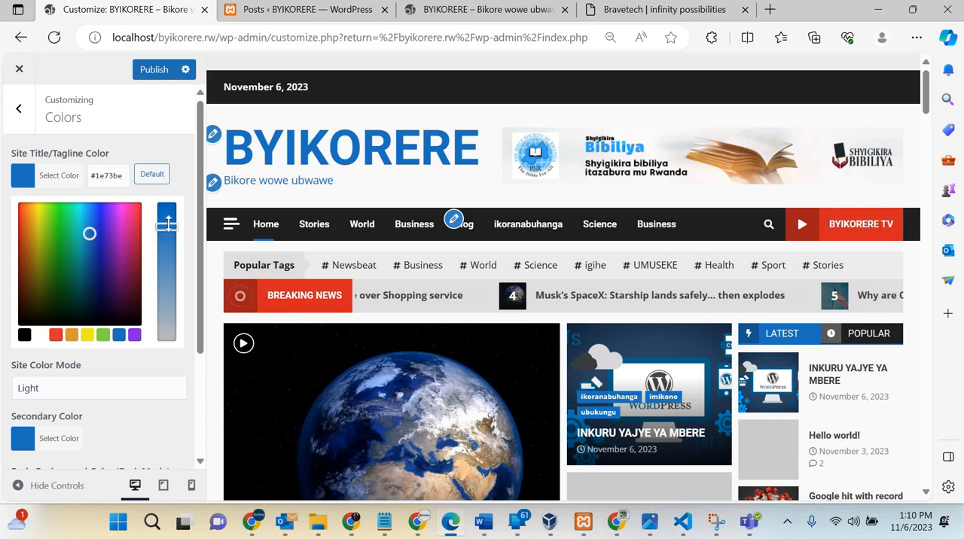
mouse_move(169, 239)
left_mouse_down()
mouse_move(163, 289)
mouse_move(167, 258)
left_mouse_up()
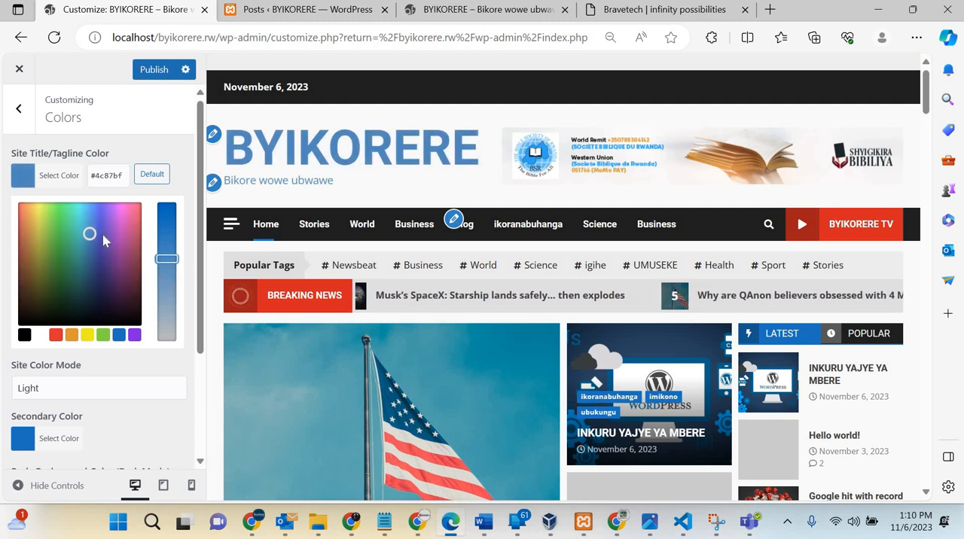
mouse_move(89, 231)
left_mouse_down()
mouse_move(93, 259)
mouse_move(79, 241)
mouse_move(89, 246)
mouse_move(87, 214)
left_mouse_up()
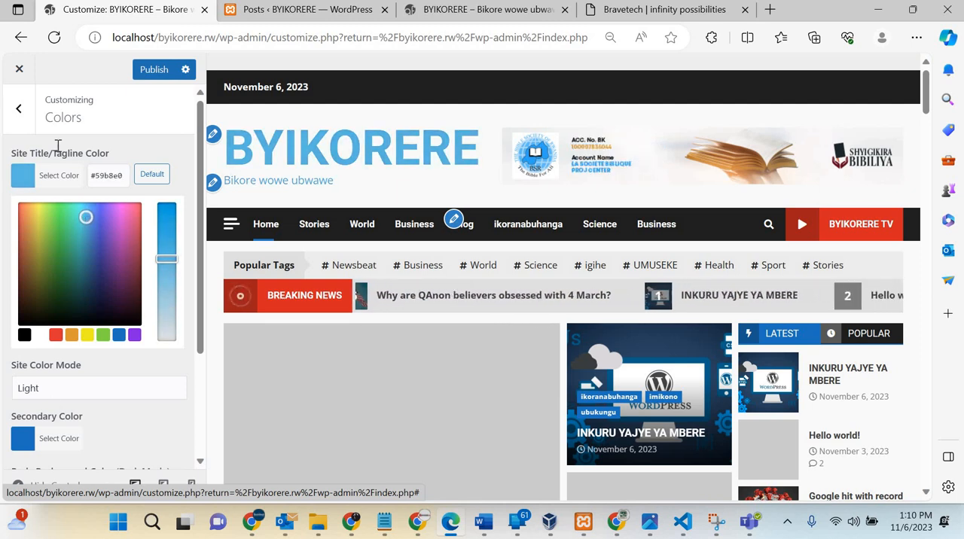
Step: Delete the tagline text "Bikore wowe ubwawe" from the Site Identity settings and return to the main customizer list
left_click(22, 110)
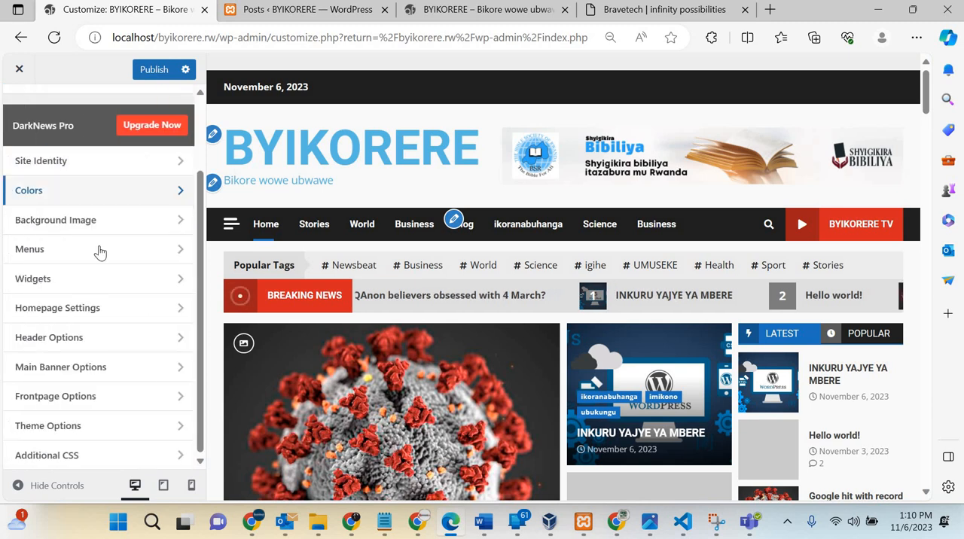
left_click(68, 163)
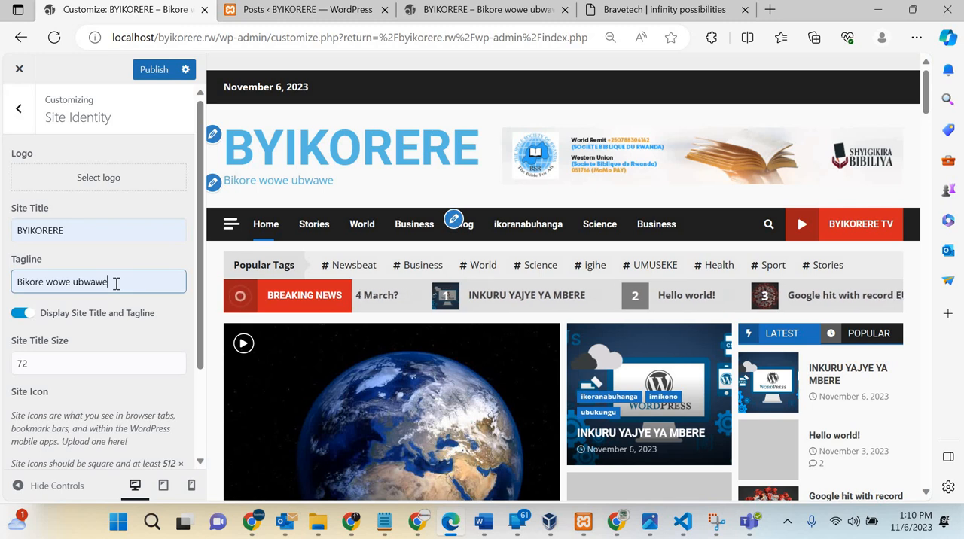
key("BackSpace")
key("BackSpace")
key("BackSpace")
key("BackSpace")
key("BackSpace")
key("BackSpace")
key("BackSpace")
key("BackSpace")
key("BackSpace")
key("BackSpace")
key("BackSpace")
key("BackSpace")
key("BackSpace")
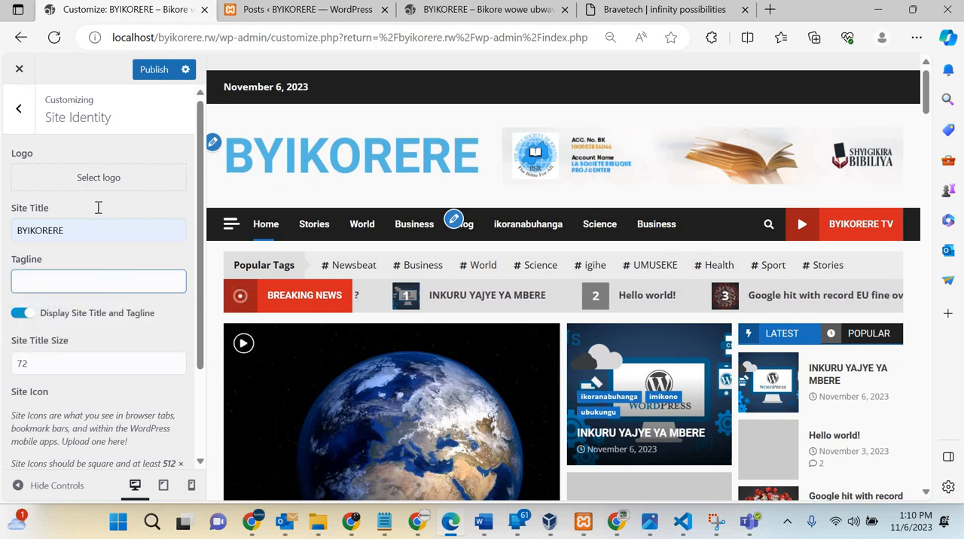
left_click(19, 115)
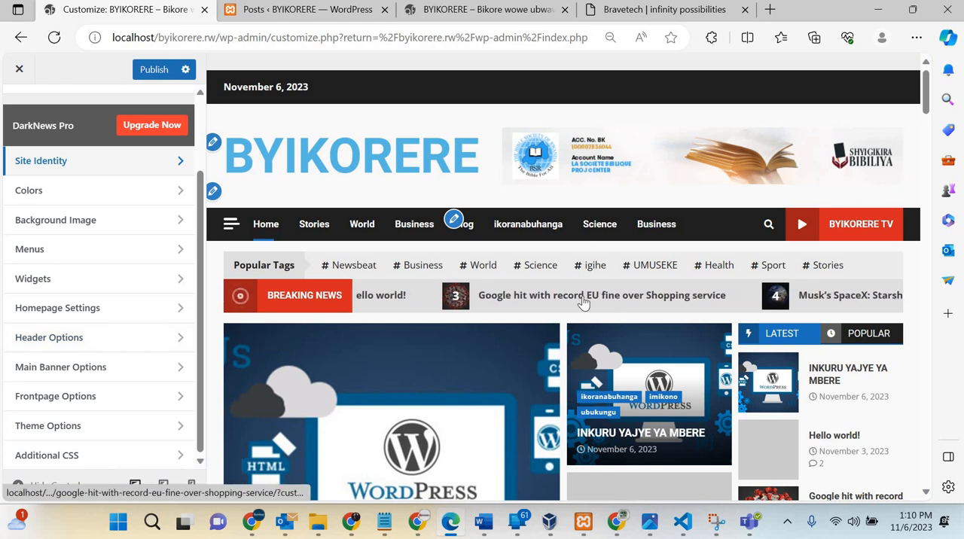
Step: Publish the header, title color and tagline changes, then reload the live BYIKORERE site to check the header
scroll(584, 304, "down", 1)
scroll(584, 304, "up", 1)
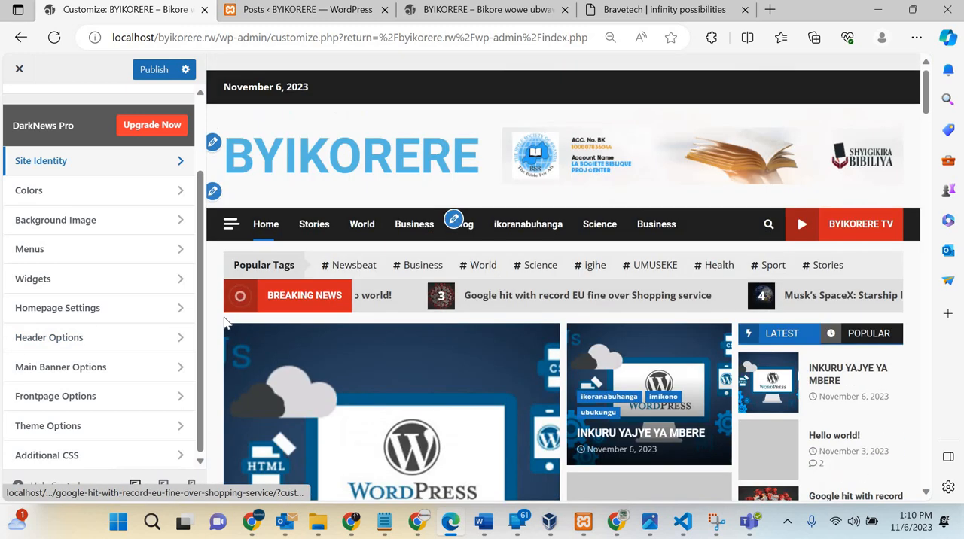
left_click(154, 75)
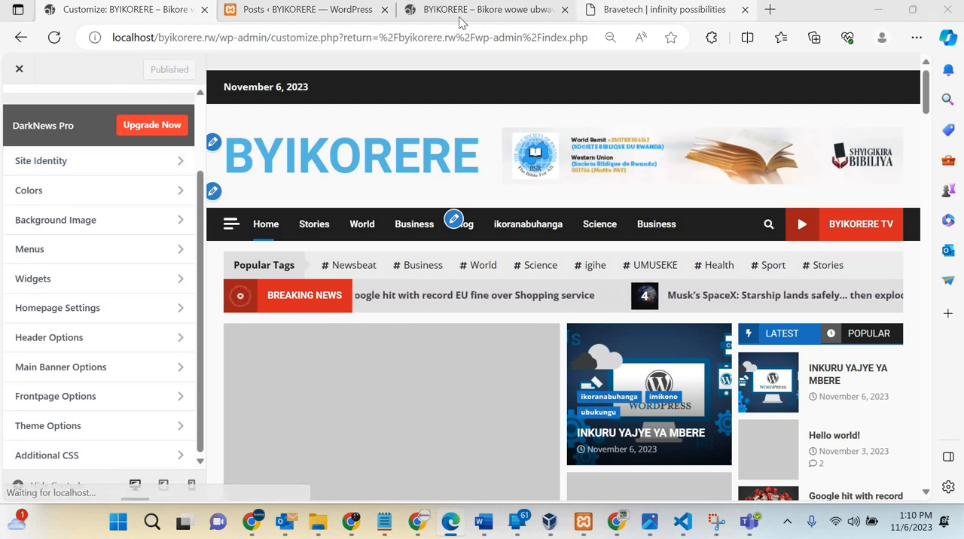
left_click(525, 9)
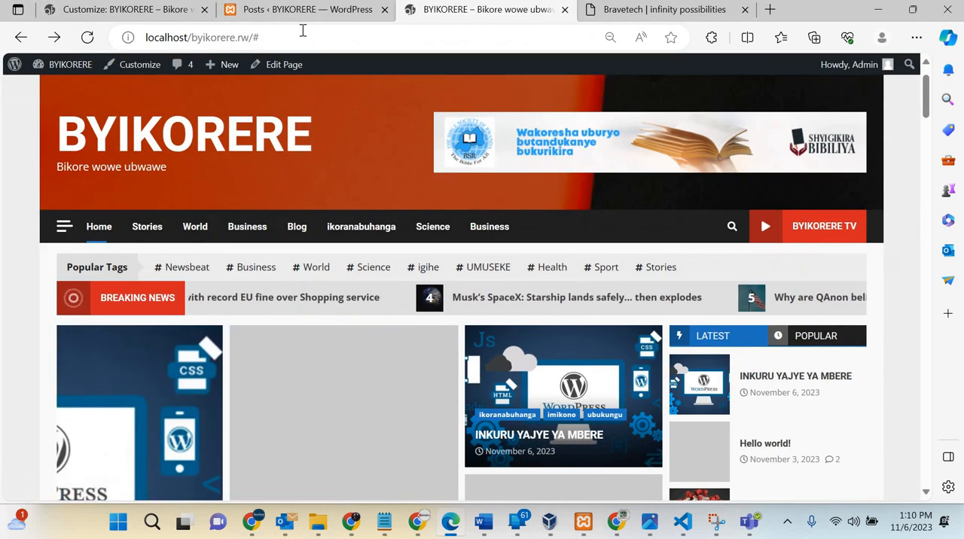
left_click(93, 41)
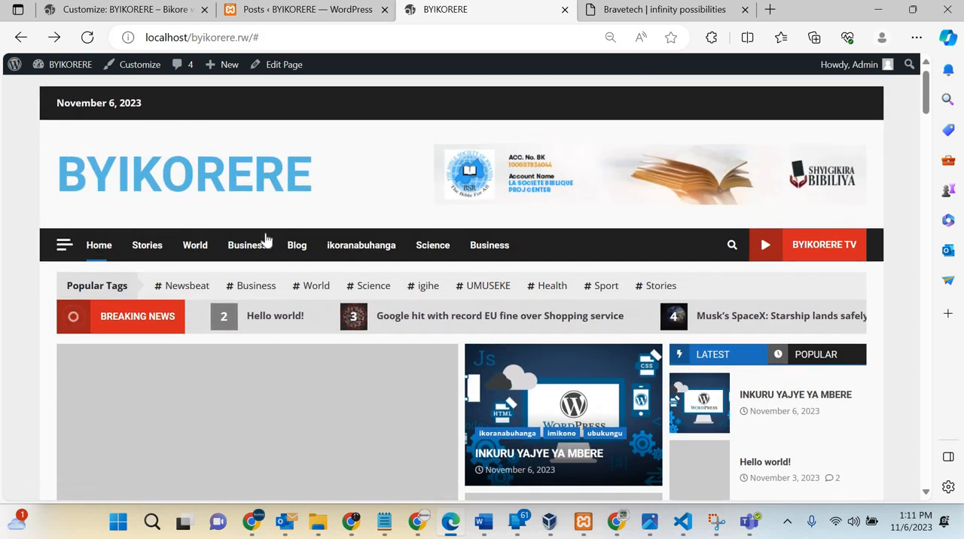
scroll(546, 217, "down", 1)
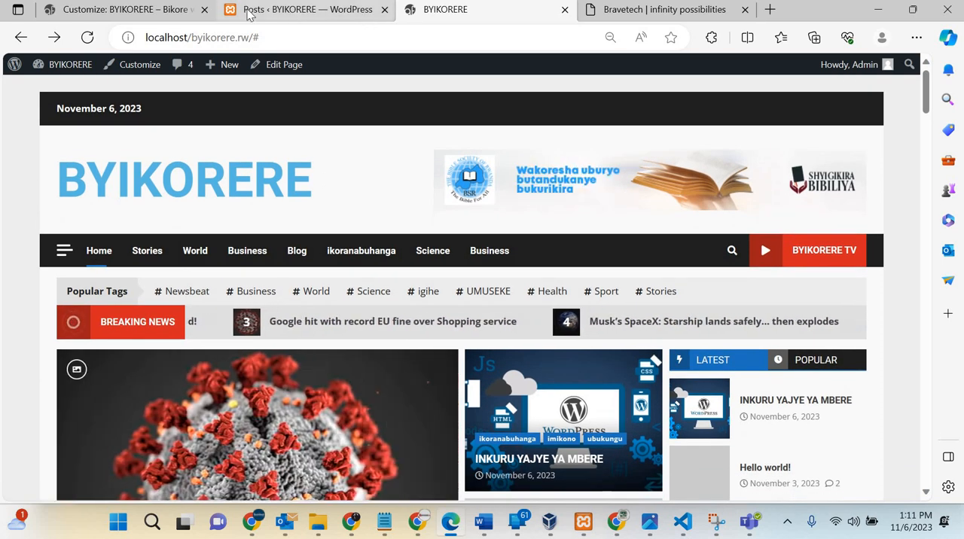
Step: Return to the site customizer and open its Colors settings
left_click(307, 9)
left_click(154, 12)
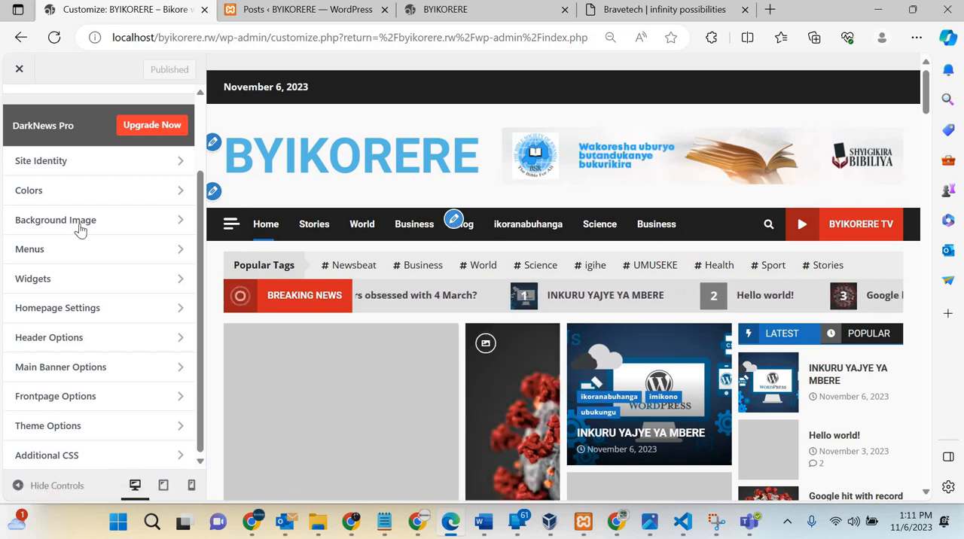
scroll(82, 230, "up", 2)
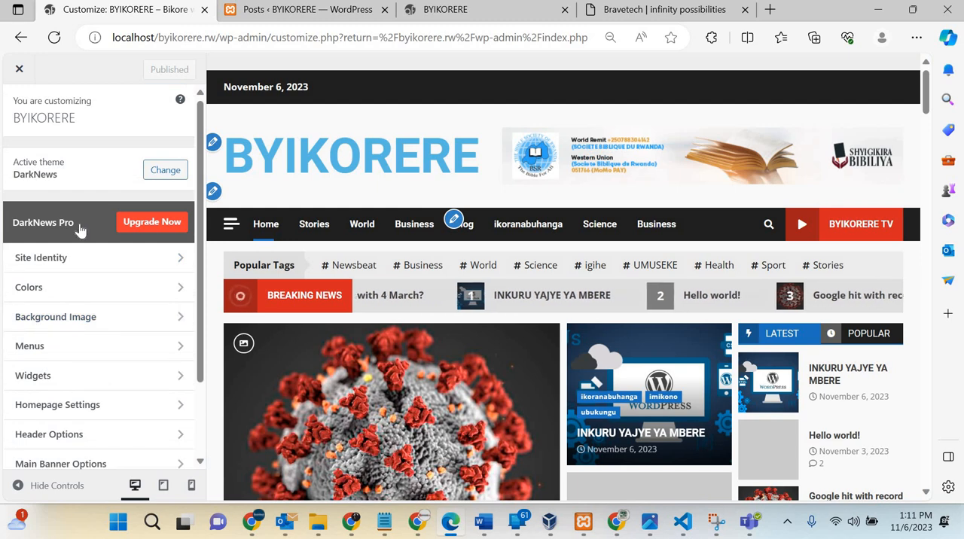
scroll(81, 229, "down", 2)
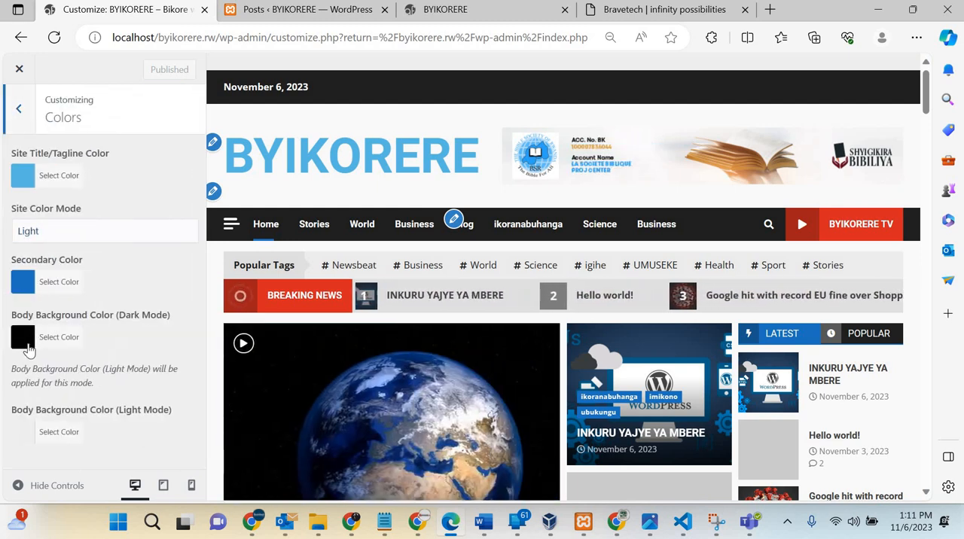
Step: Try white #ffffff as the dark mode body background color, then restore black #000000 and leave the Colors settings
left_click(27, 348)
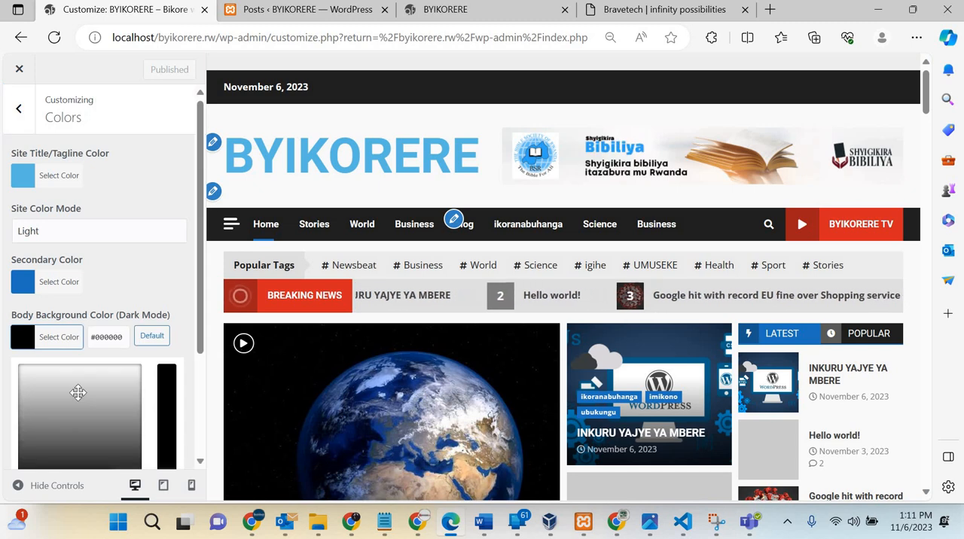
left_click(78, 392)
mouse_move(78, 393)
left_mouse_down()
mouse_move(76, 360)
mouse_move(36, 350)
left_mouse_up()
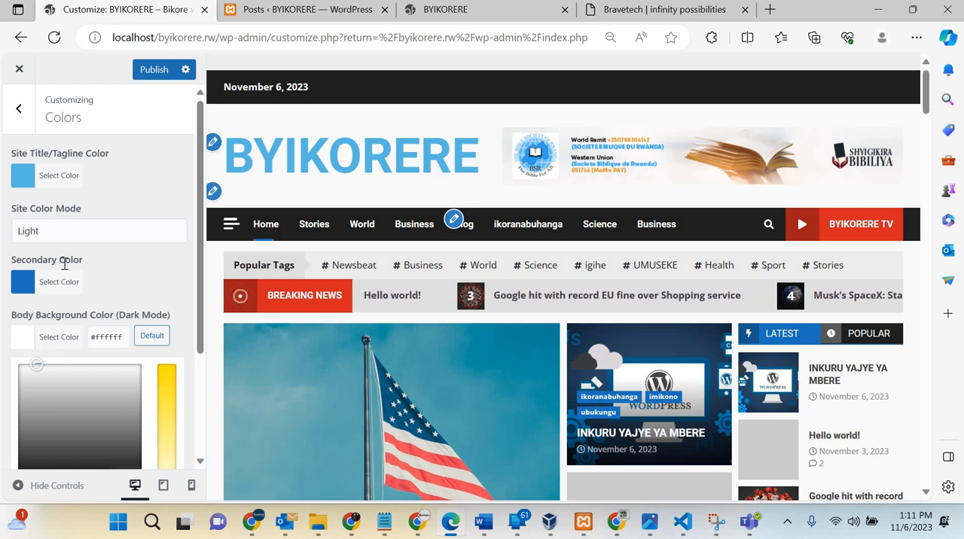
scroll(46, 247, "down", 2)
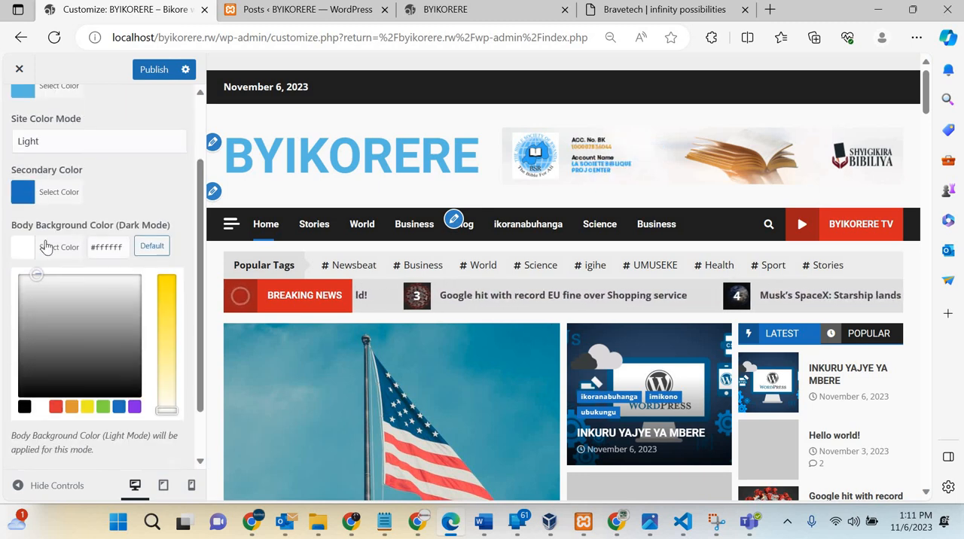
left_click(24, 406)
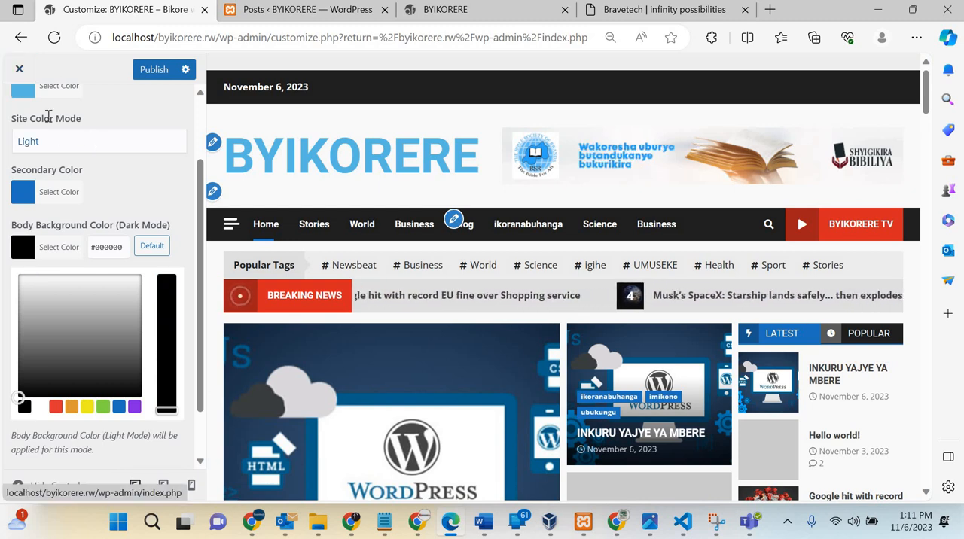
scroll(21, 118, "up", 2)
left_click(20, 117)
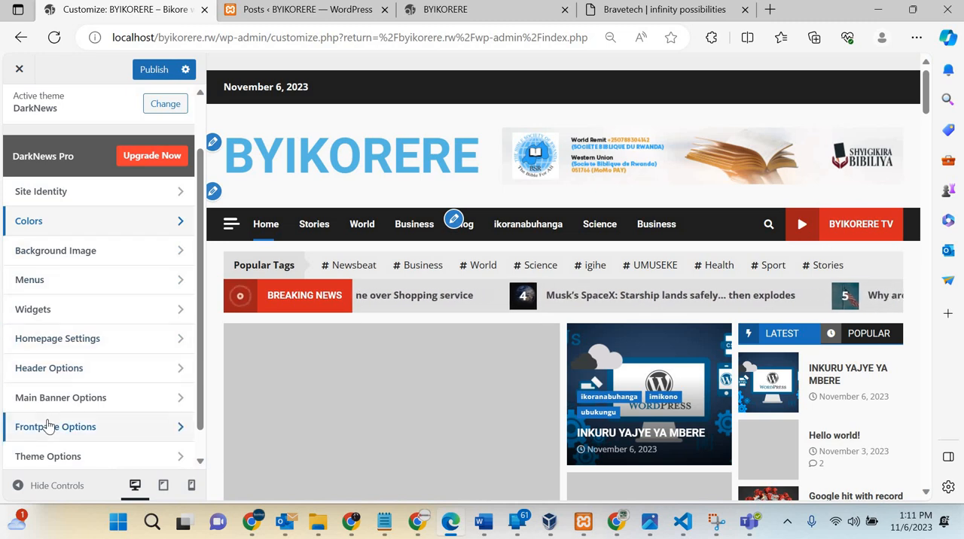
Step: Examine the homepage preview's post sections and sidebar widgets, such as About Author, Connect With Us and Trending News
scroll(47, 426, "down", 1)
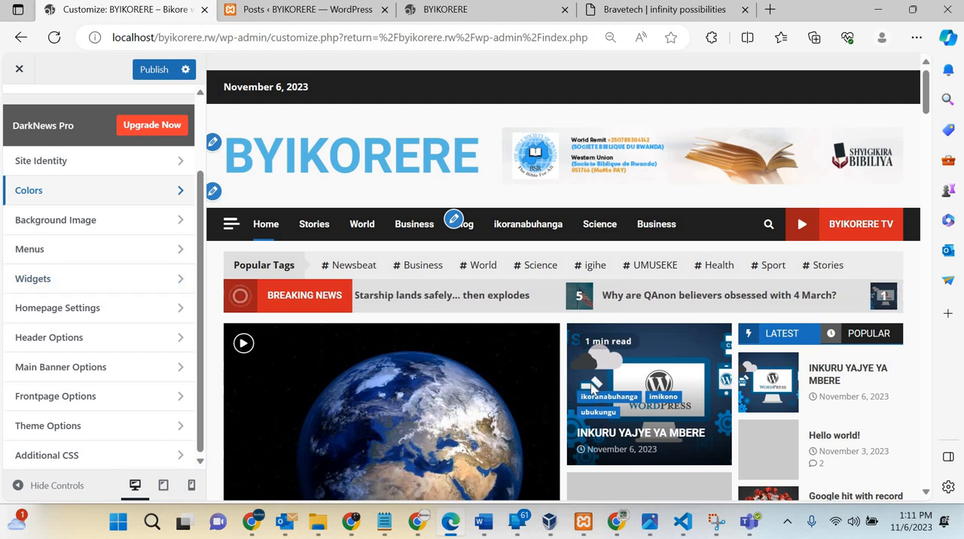
scroll(595, 362, "down", 10)
scroll(750, 102, "down", 2)
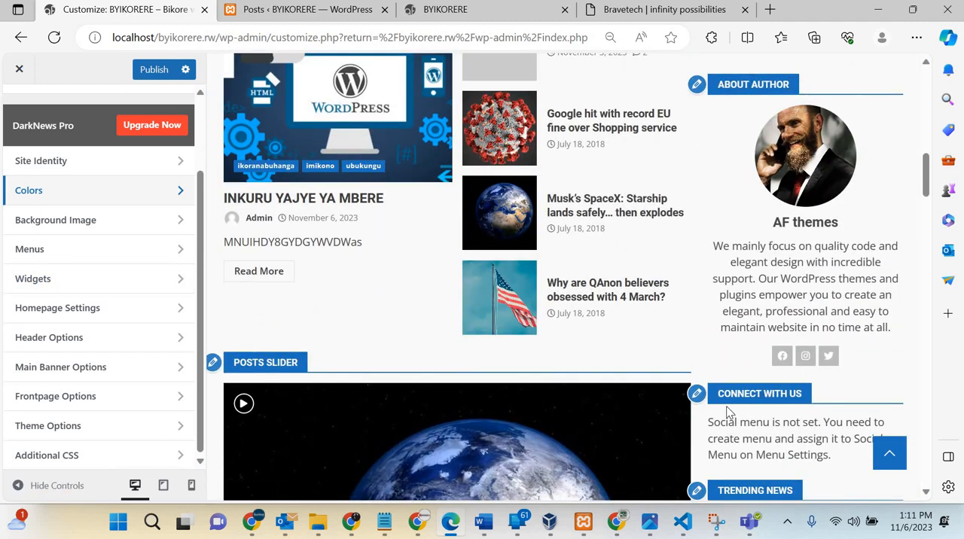
scroll(729, 411, "down", 5)
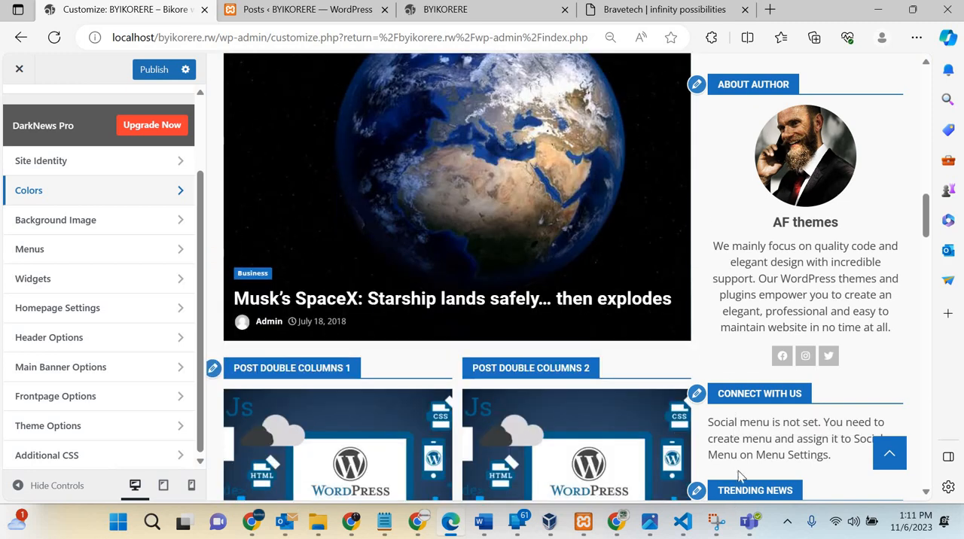
scroll(740, 472, "down", 10)
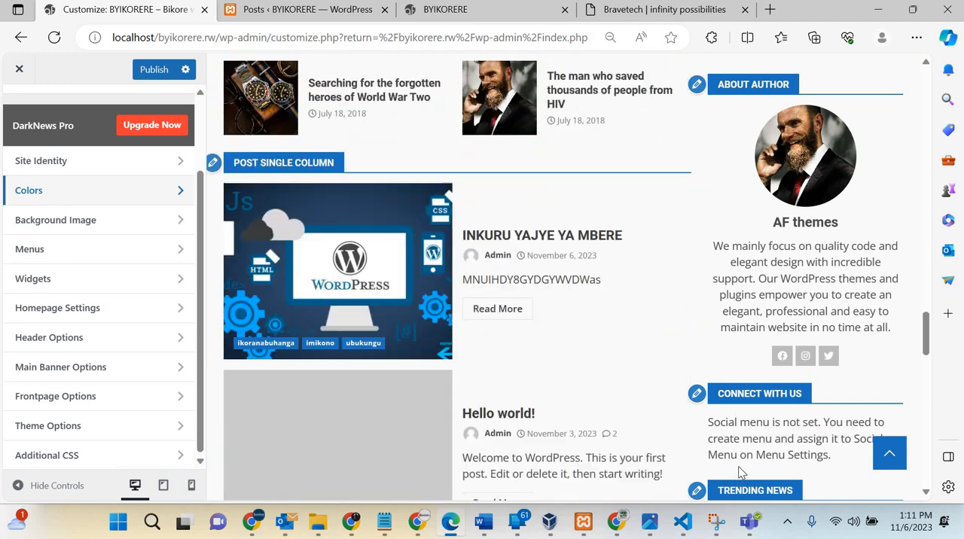
scroll(740, 472, "up", 10)
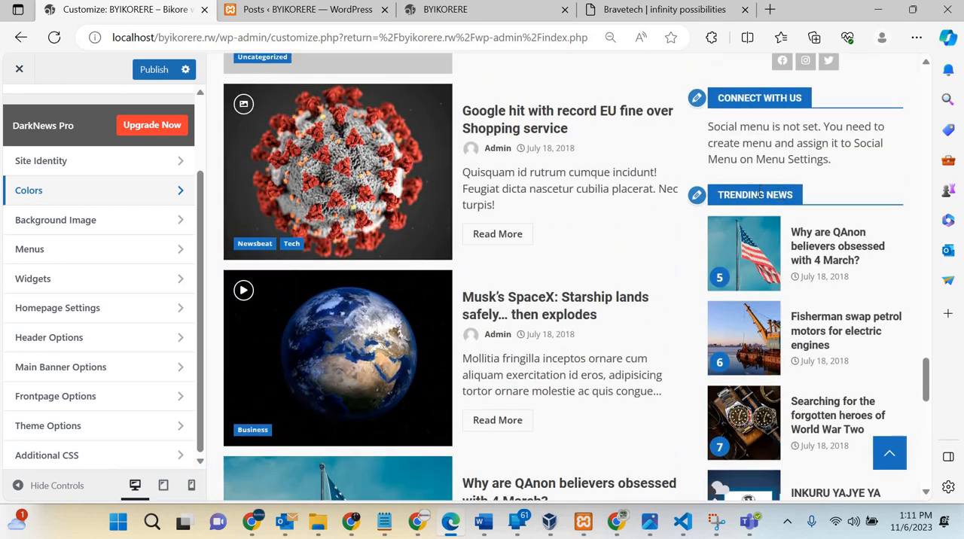
Step: Open the Front-page Content Section widget area for editing and dismiss the block widgets welcome notice
left_click(86, 280)
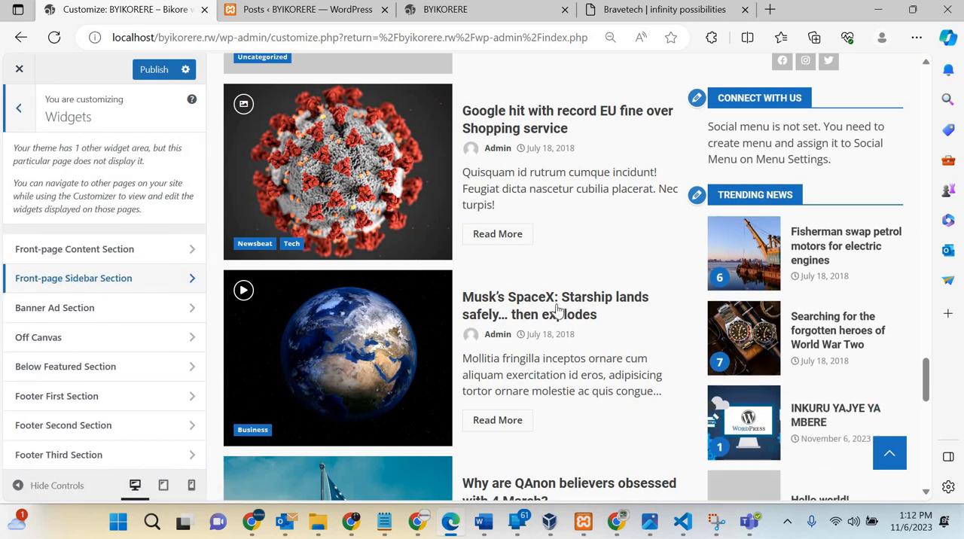
scroll(555, 308, "up", 15)
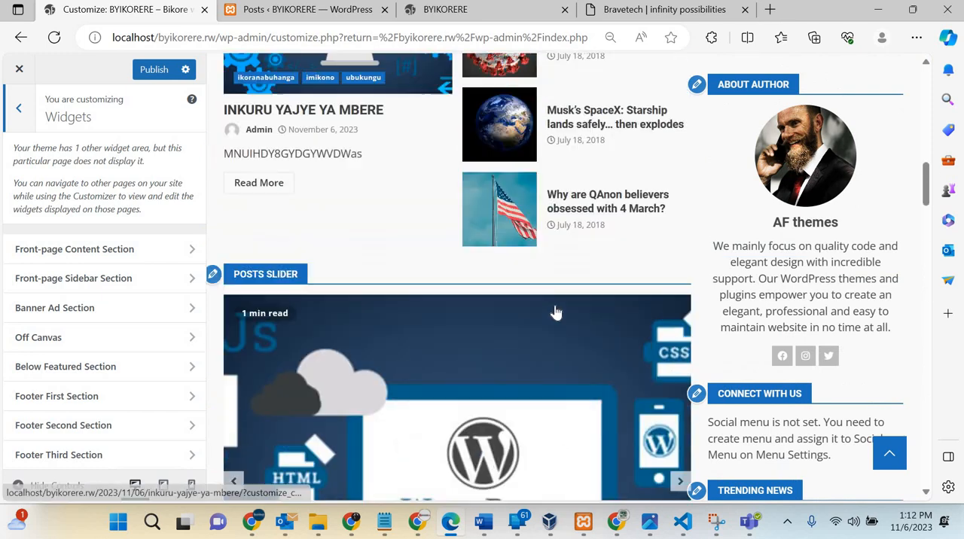
scroll(556, 307, "down", 8)
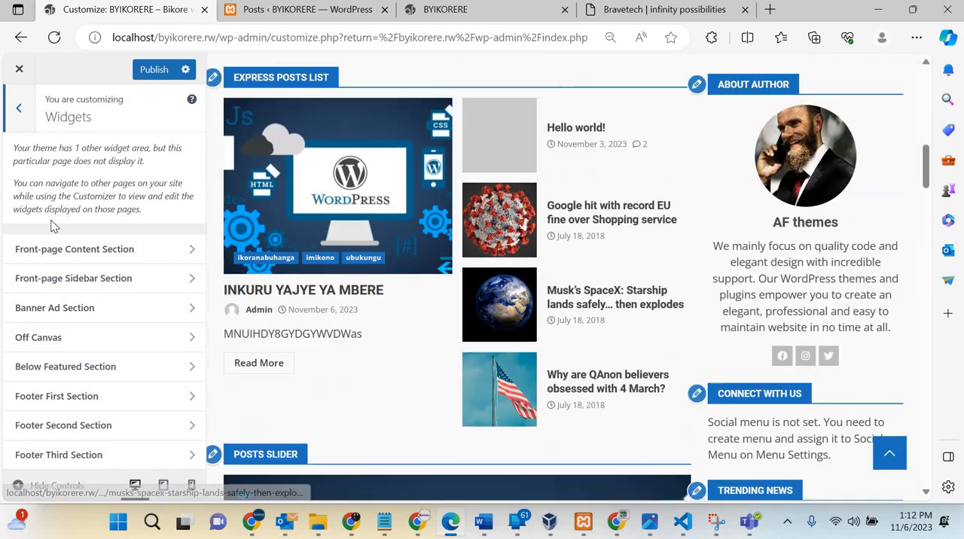
left_click(64, 249)
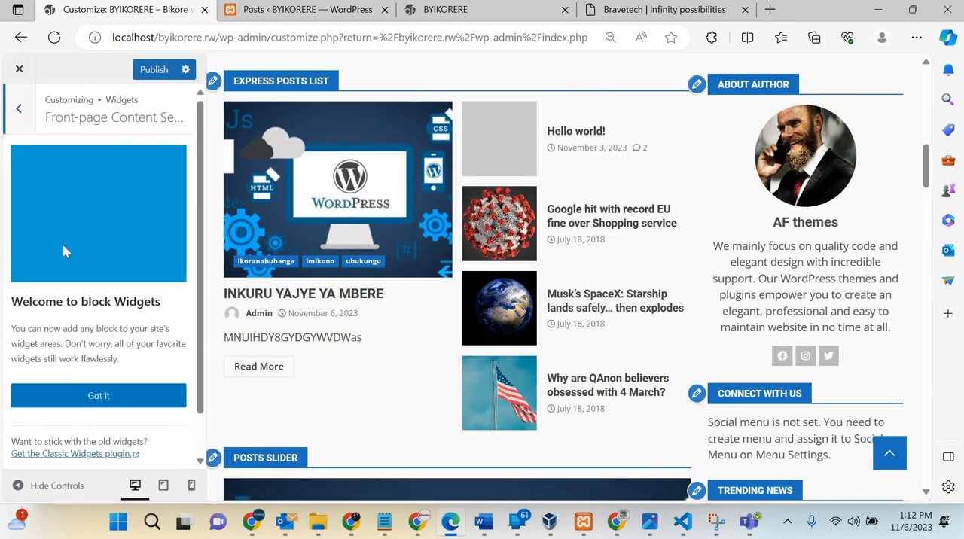
left_click(106, 403)
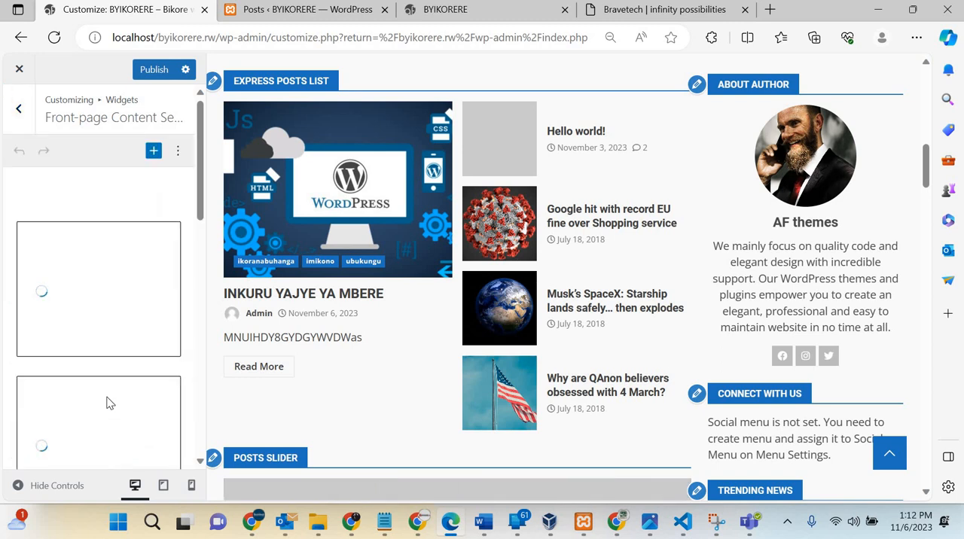
Step: Examine the Front-page Content Section widgets and compare them with the homepage preview, from Express Posts List to You May Have Missed
scroll(108, 404, "down", 6)
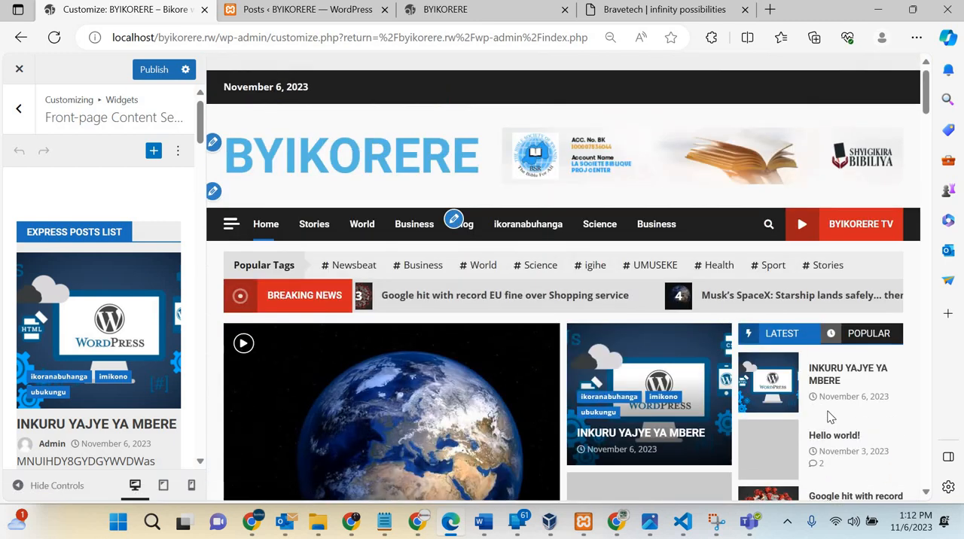
scroll(830, 418, "down", 20)
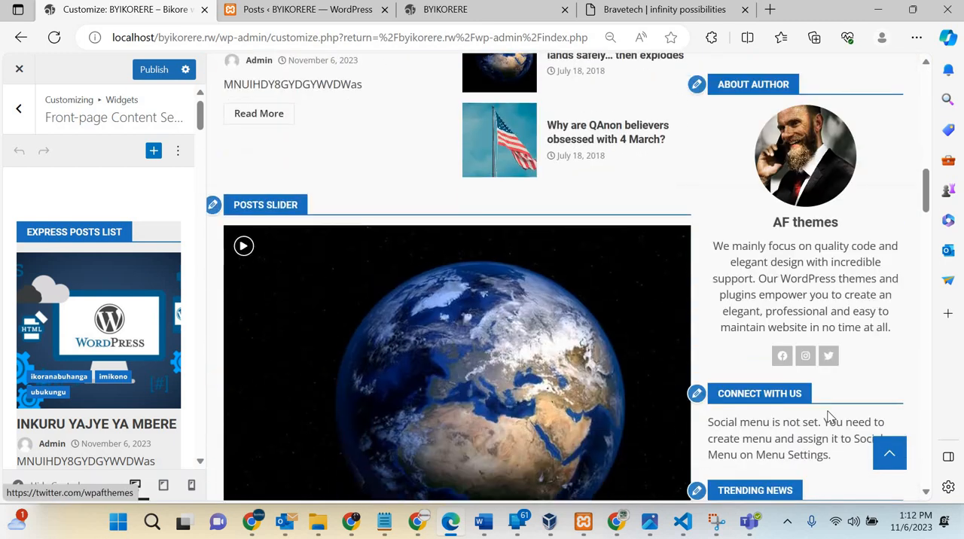
scroll(105, 395, "down", 5)
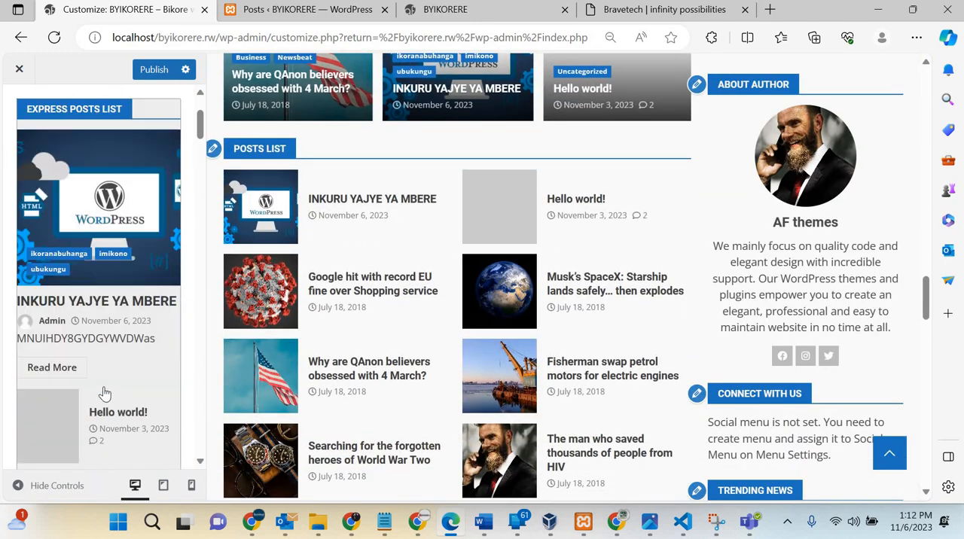
scroll(105, 395, "down", 15)
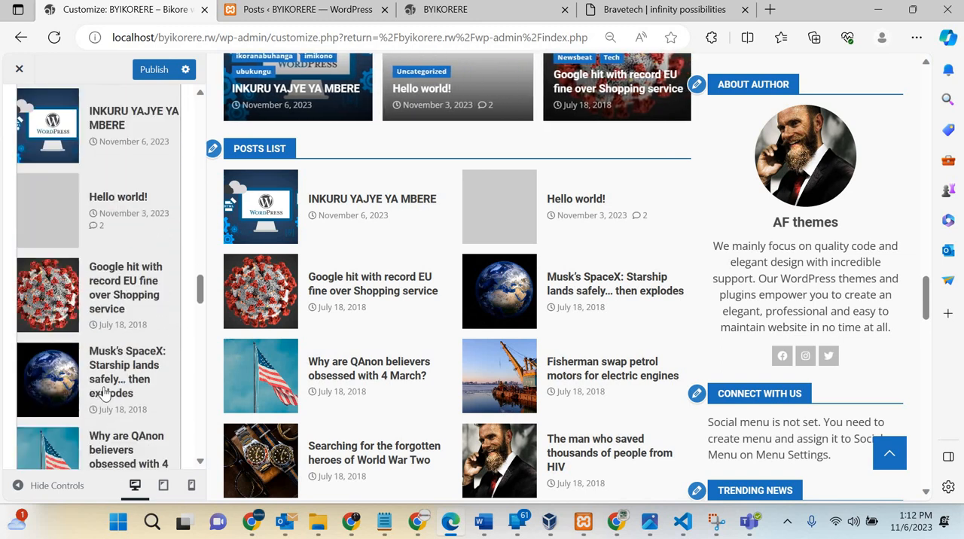
scroll(105, 394, "up", 20)
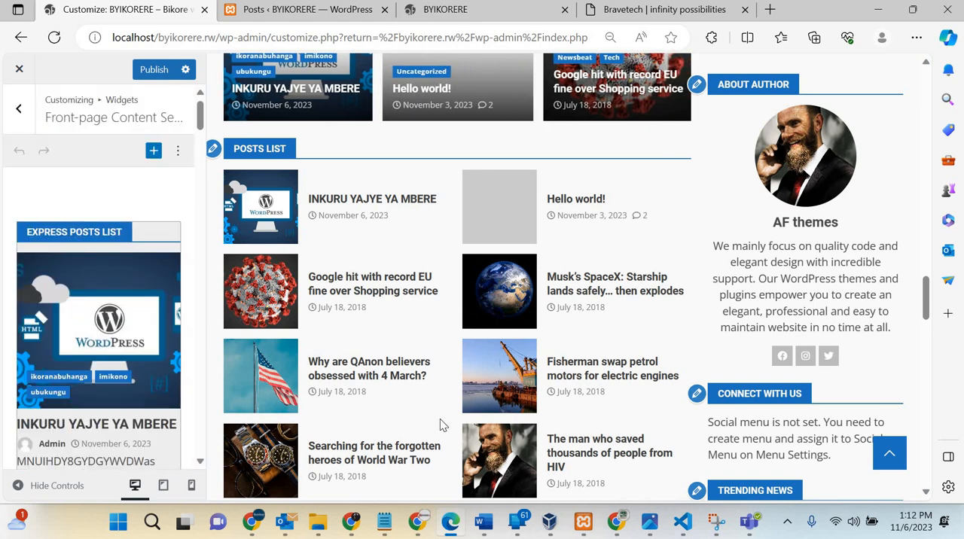
scroll(441, 423, "down", 15)
scroll(441, 423, "up", 5)
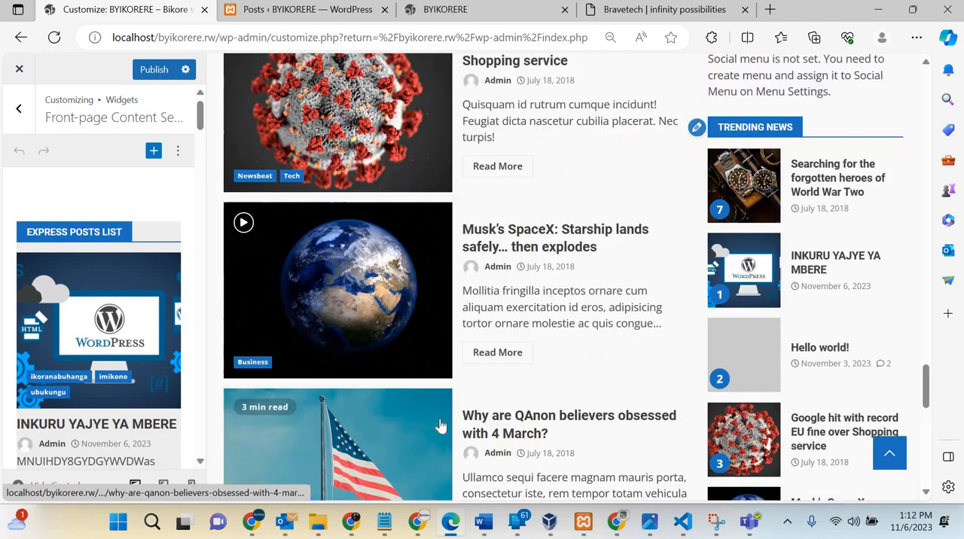
scroll(440, 418, "down", 10)
scroll(441, 426, "up", 3)
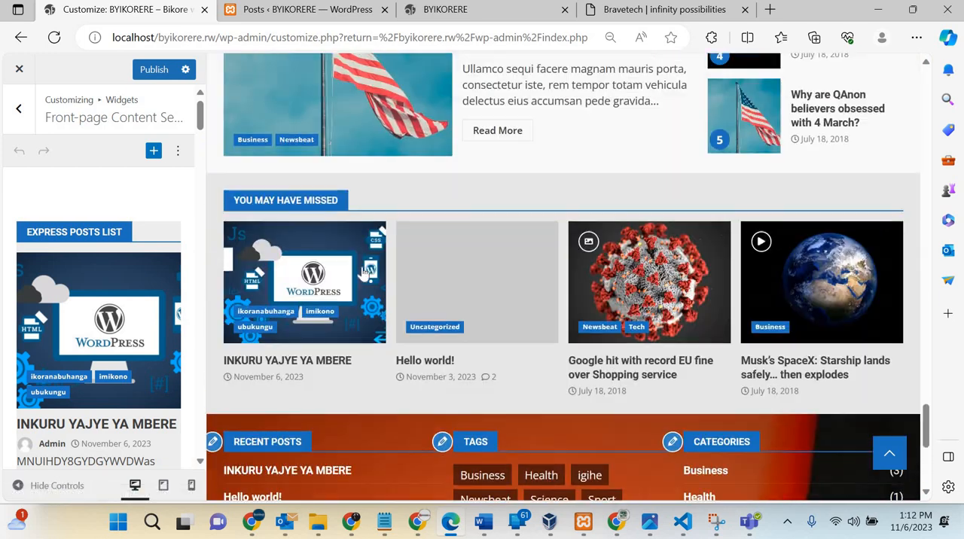
Step: Switch to the Front-page Sidebar Section widget area and bring its About Author block into view in the preview
left_click(20, 110)
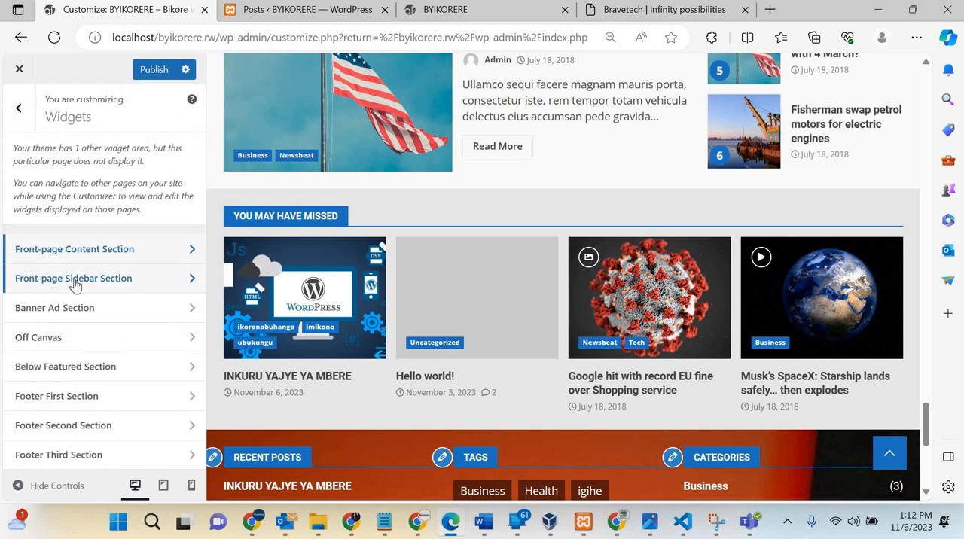
left_click(75, 279)
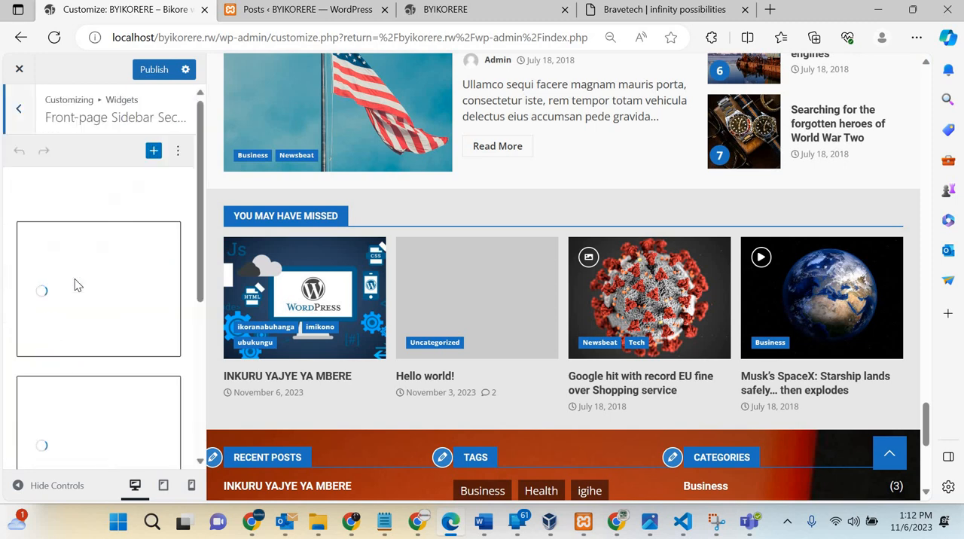
scroll(765, 171, "up", 10)
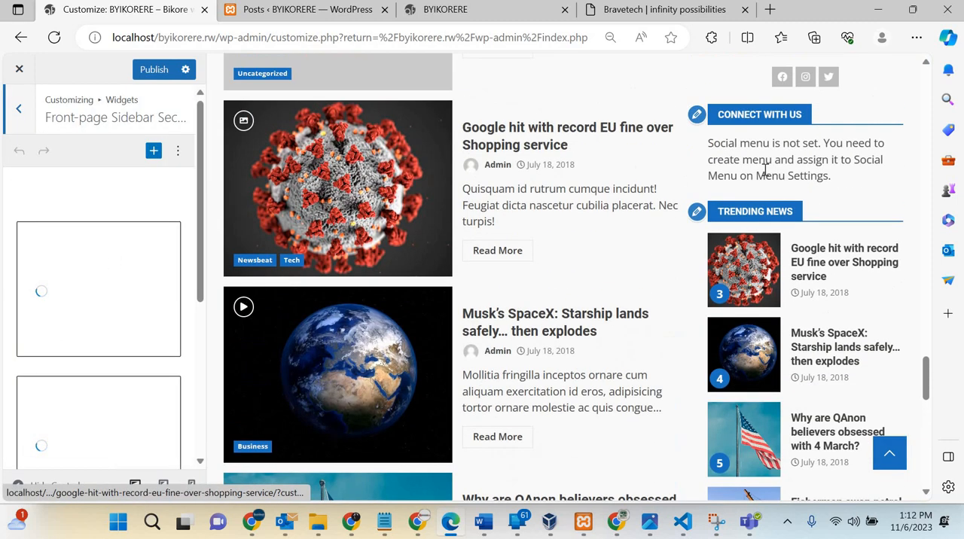
scroll(767, 188, "up", 3)
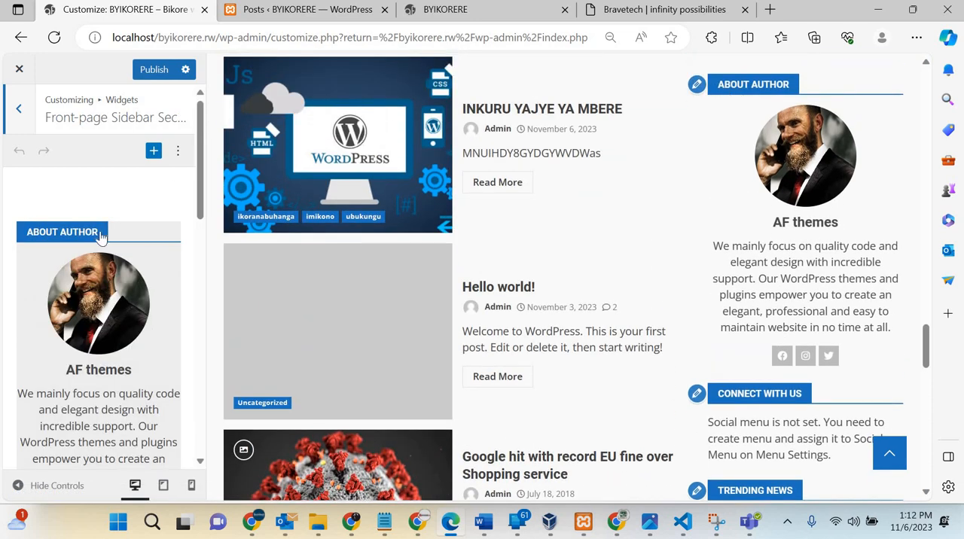
Step: Set the title of the sidebar's author info widget to Umwanditsi
left_click(99, 232)
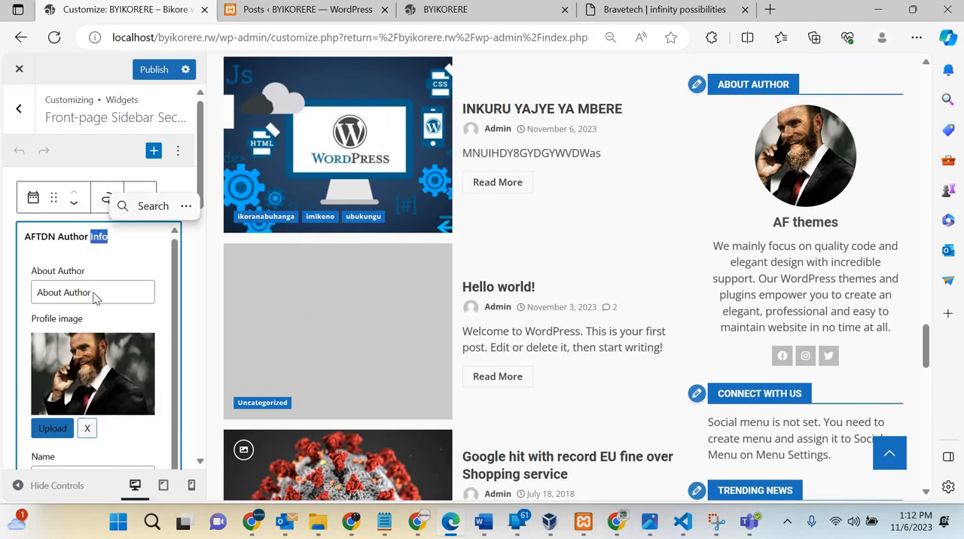
left_click(94, 293)
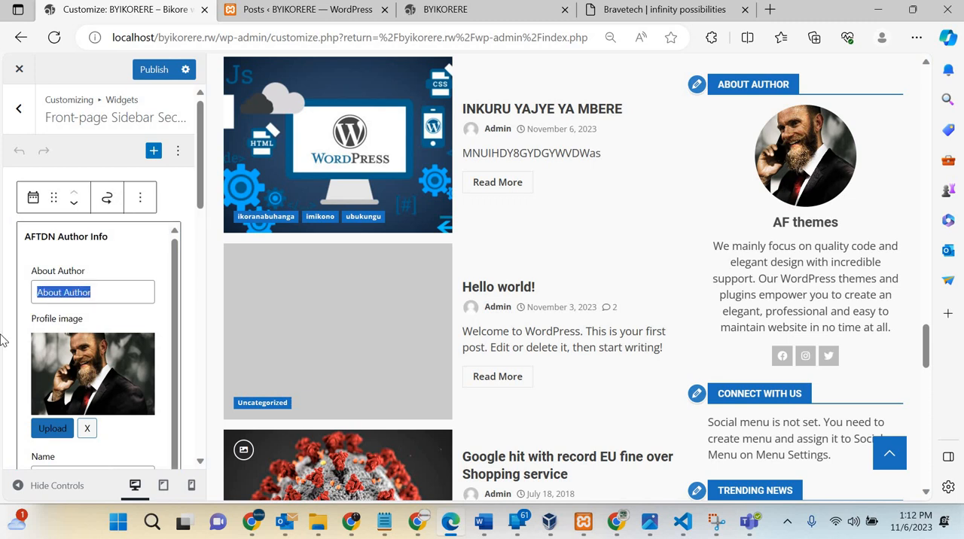
key("Caps_Lock")
type("Aband")
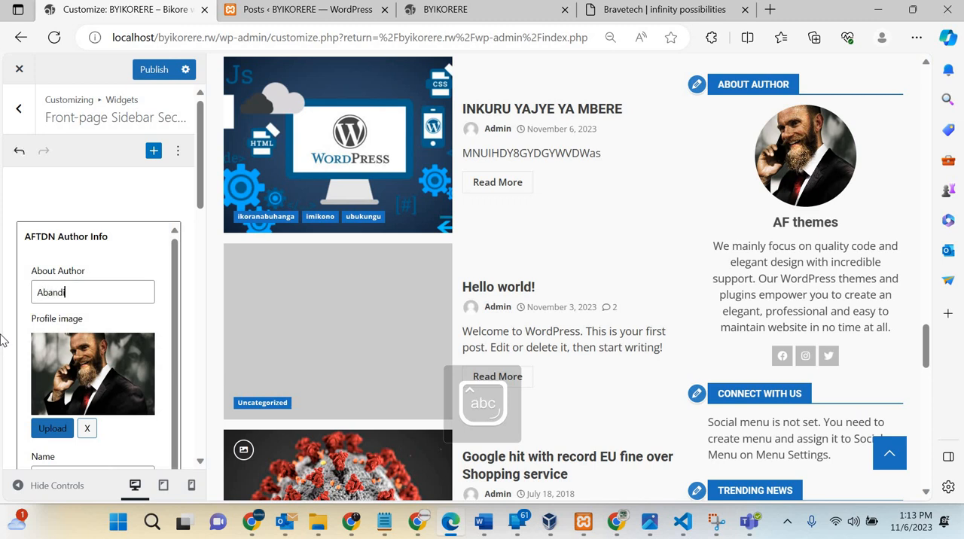
key("BackSpace")
key("BackSpace")
key("BackSpace")
key("BackSpace")
key("BackSpace")
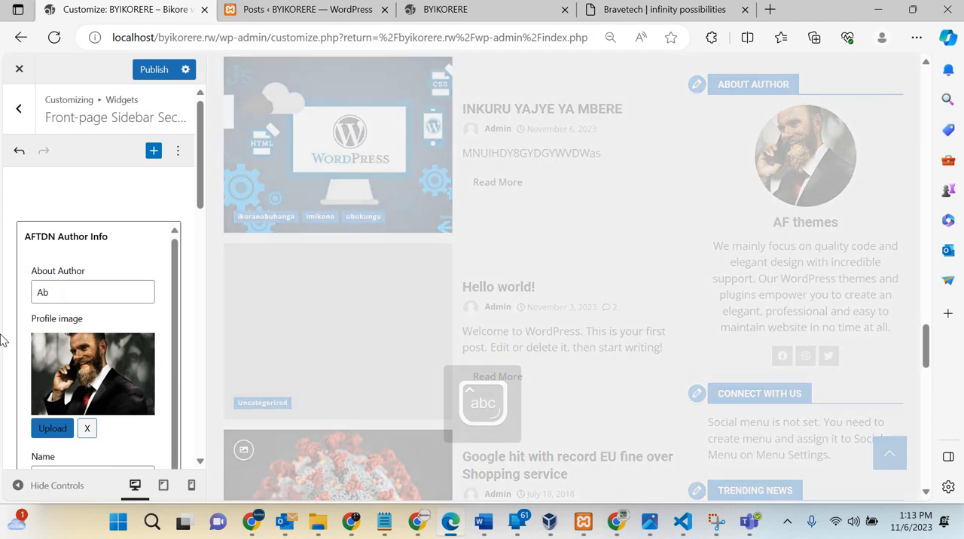
type("U")
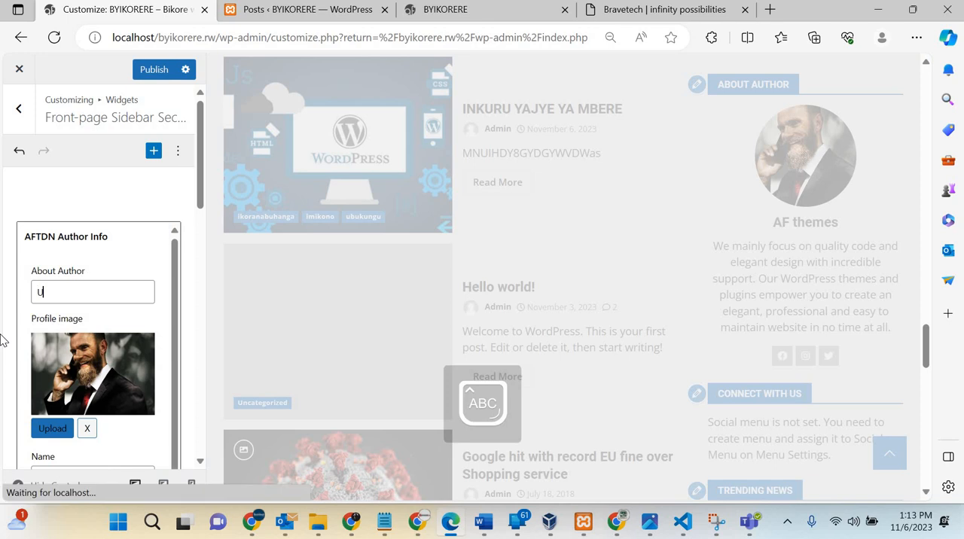
type("mwanditsi")
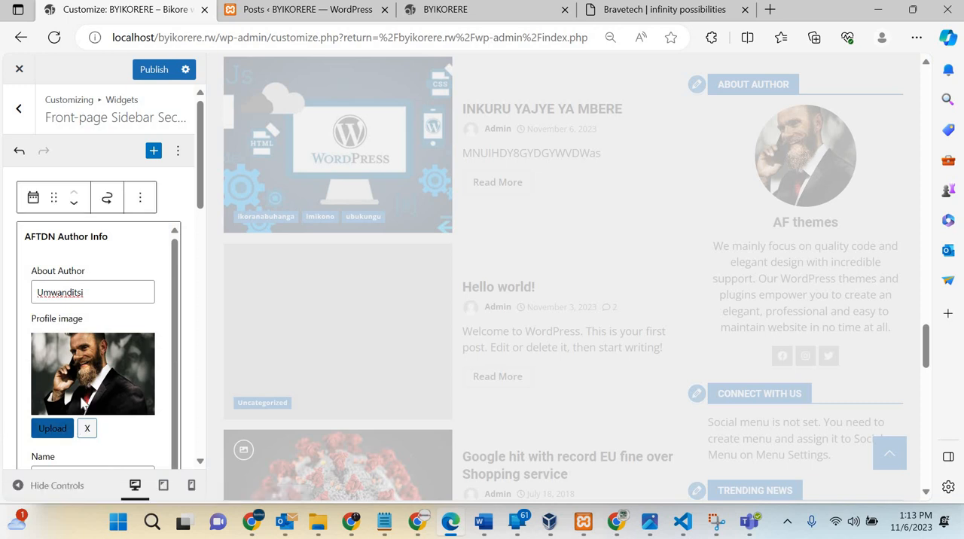
left_click(54, 432)
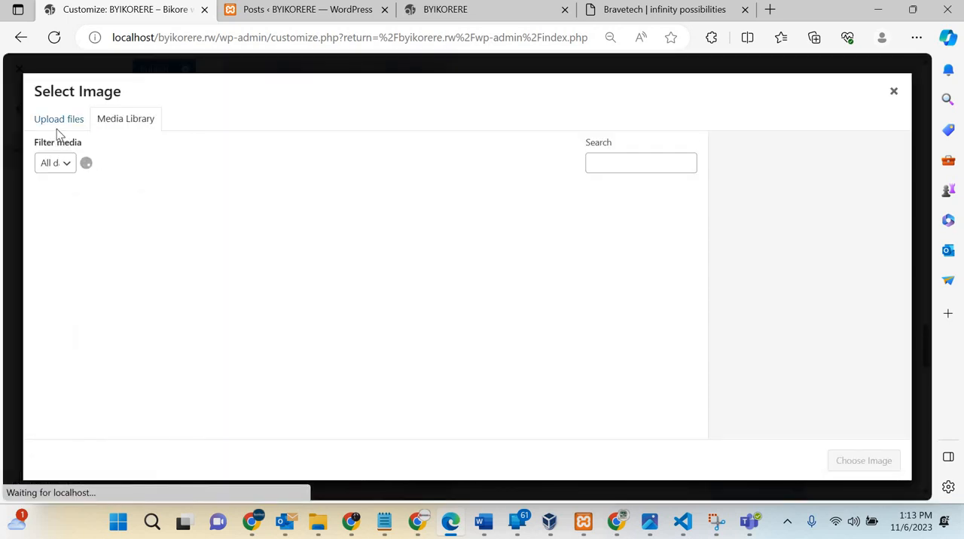
left_click(895, 96)
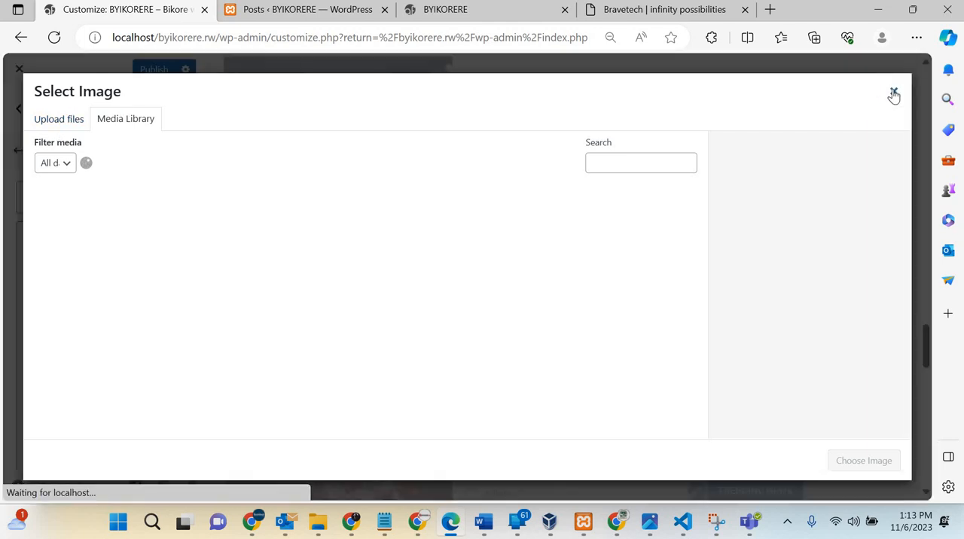
left_click(894, 94)
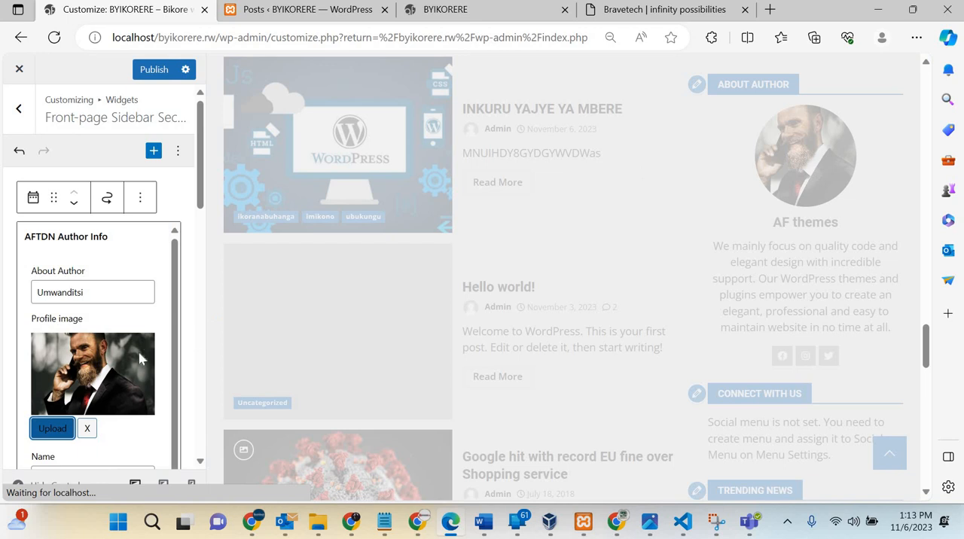
Step: Replace the author info widget's name with BYIKORERE in capital letters
scroll(133, 365, "down", 3)
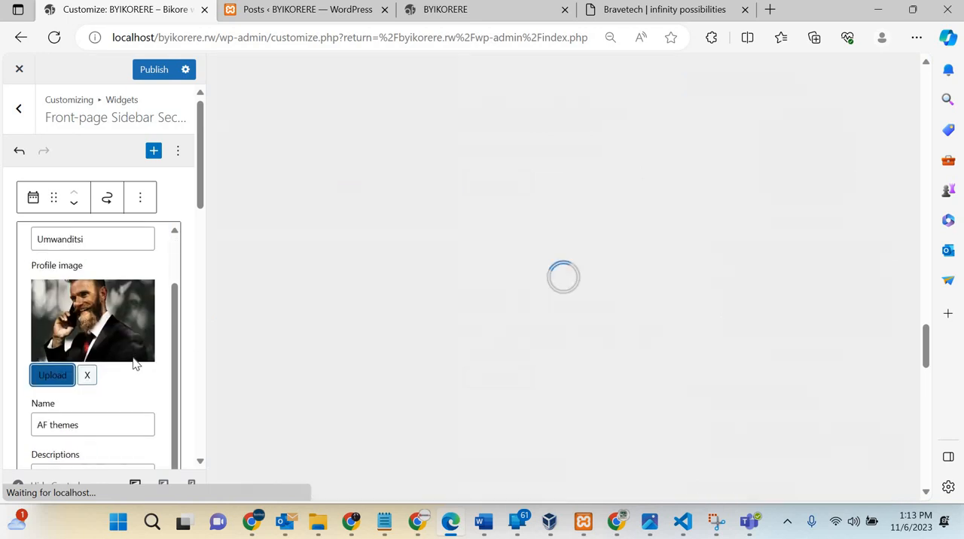
scroll(134, 358, "down", 1)
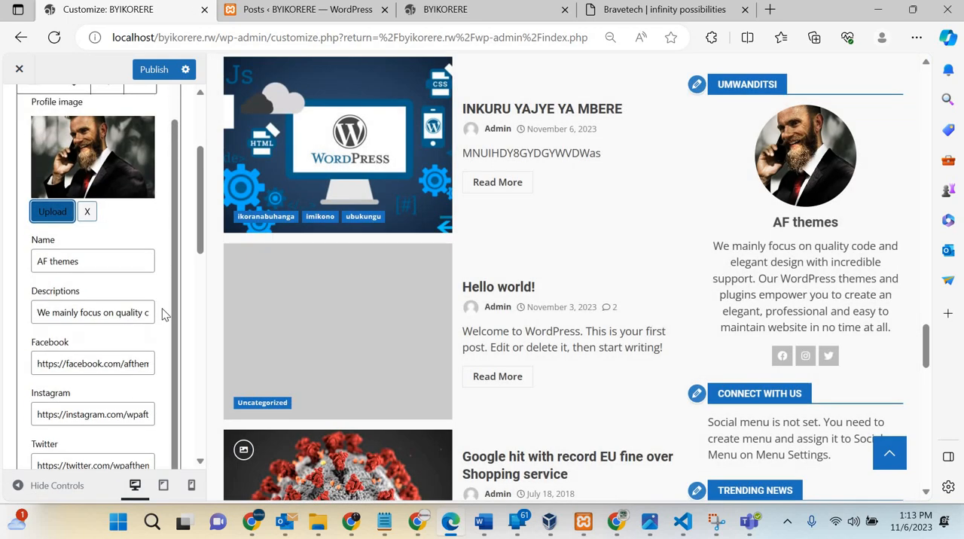
left_click(86, 248)
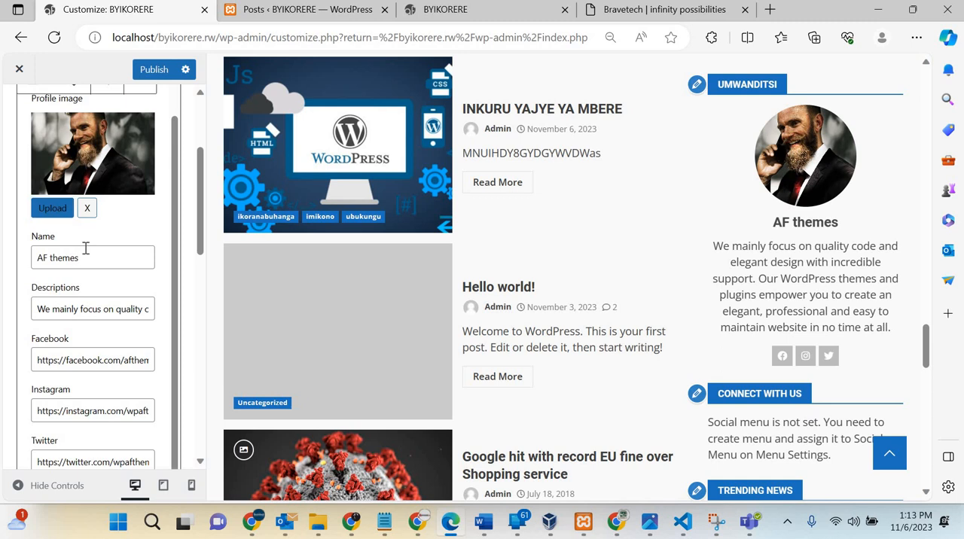
key("ctrl+a")
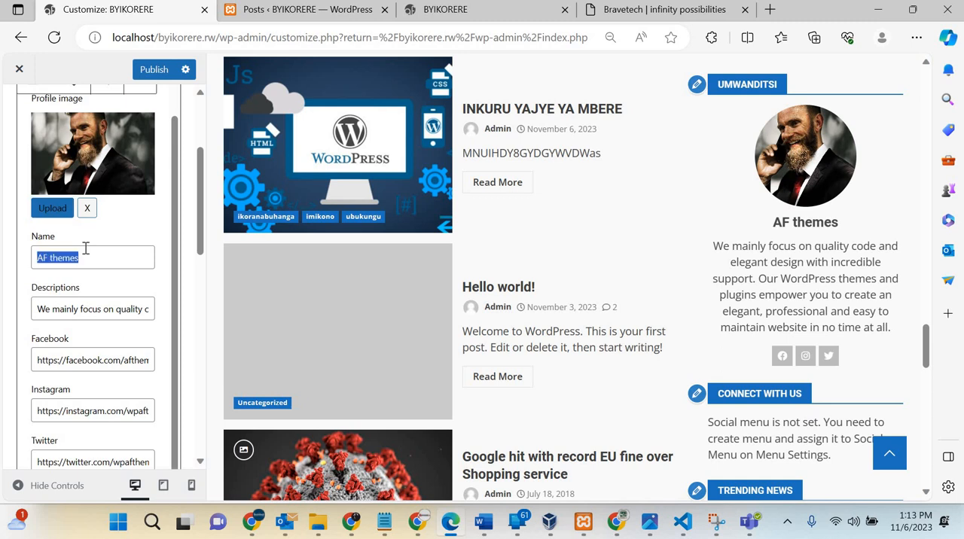
type("byikorere")
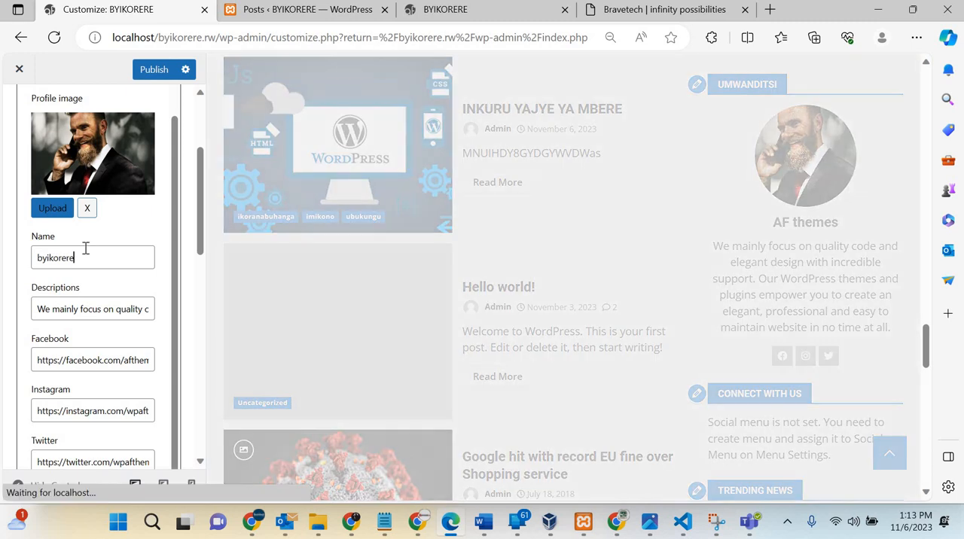
key("ctrl+a")
key("Caps_Lock")
type("BYIKORERE")
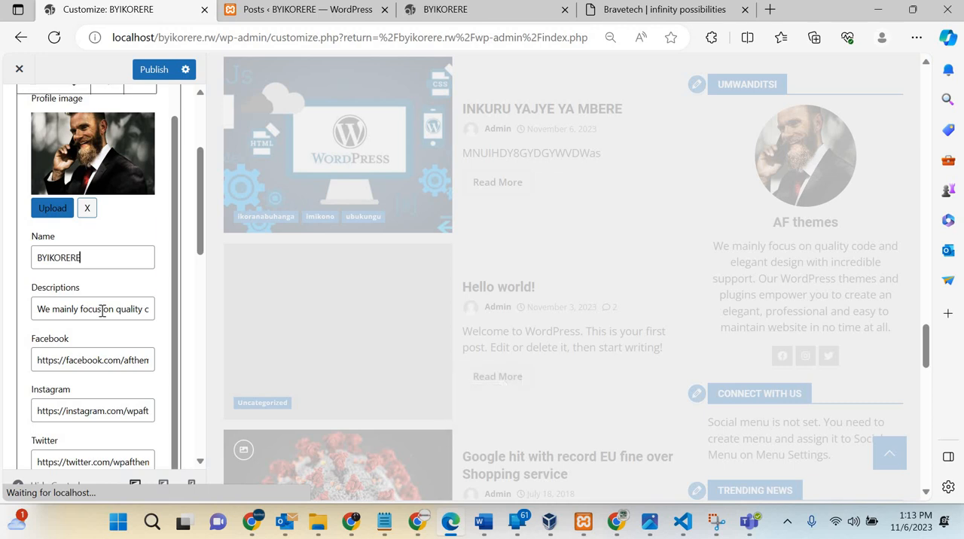
Step: Change the account part of the author info widget's Facebook link so it ends in facebook.com/BYIKORERE
scroll(85, 240, "down", 3)
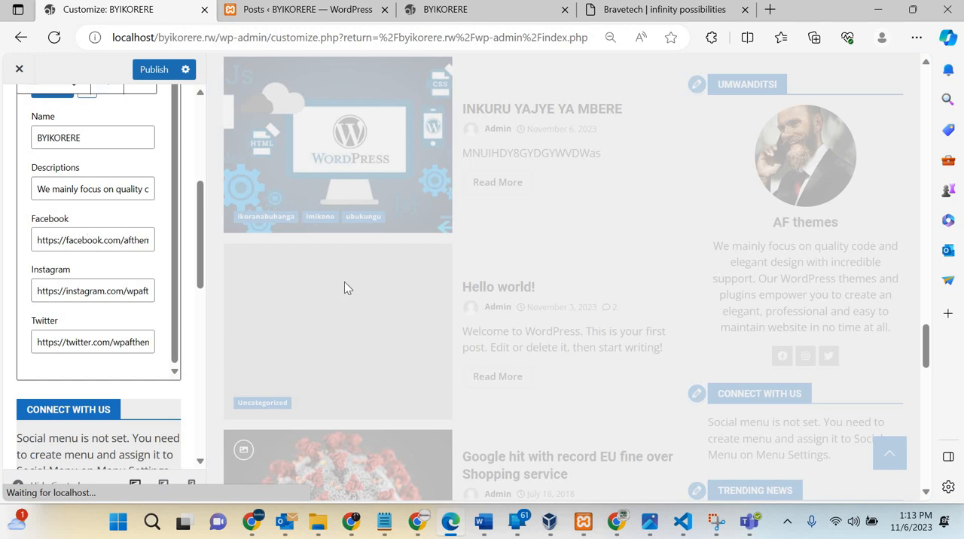
key("shift+End")
key("BackSpace")
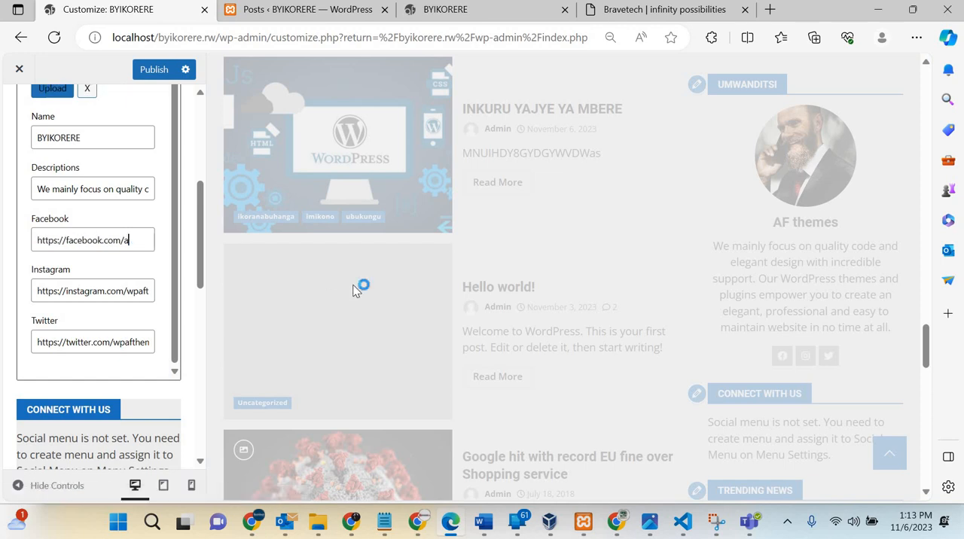
type("BYIKORERE")
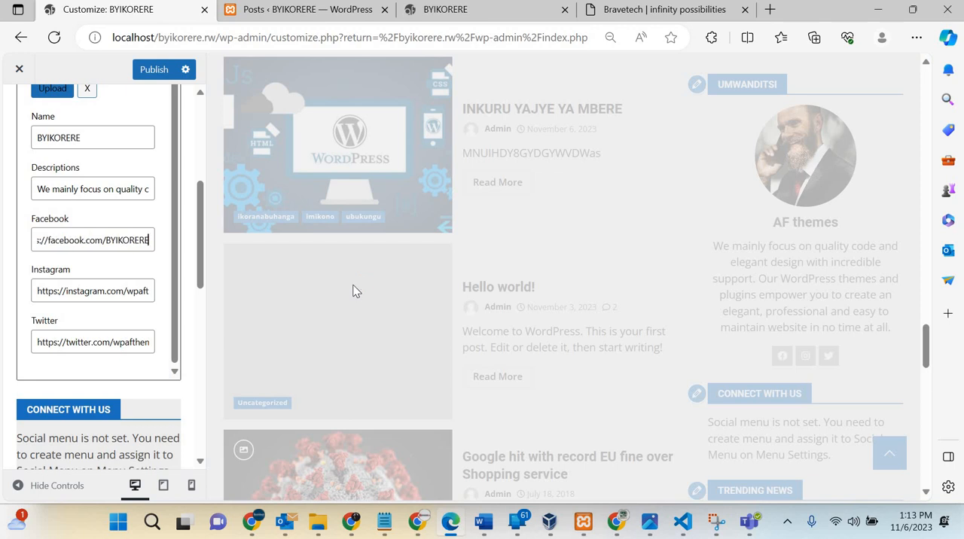
Step: Replace the account part of the author info widget's Facebook link with byikorere.rw in lowercase
key("BackSpace")
key("BackSpace")
key("BackSpace")
key("BackSpace")
key("BackSpace")
key("BackSpace")
key("BackSpace")
key("BackSpace")
key("BackSpace")
key("Caps_Lock")
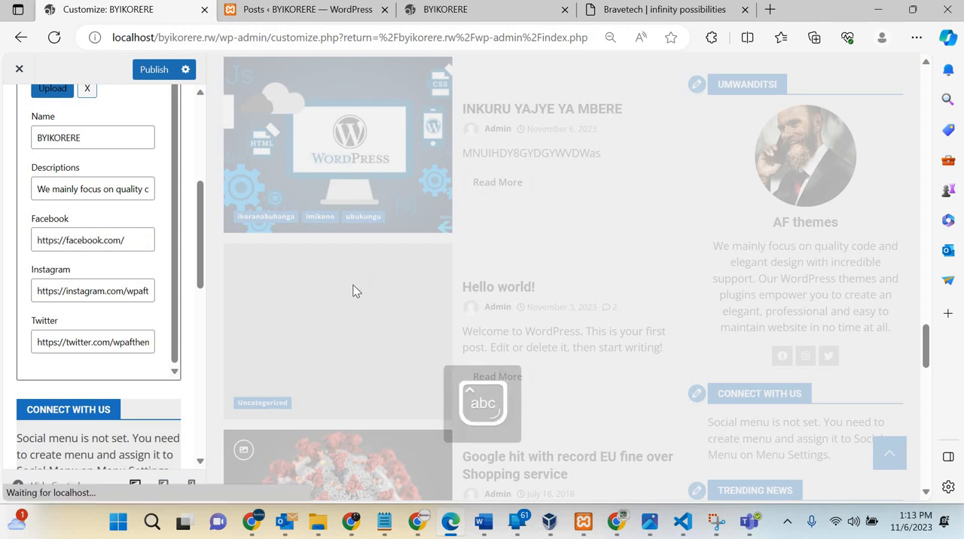
type("byikorerw")
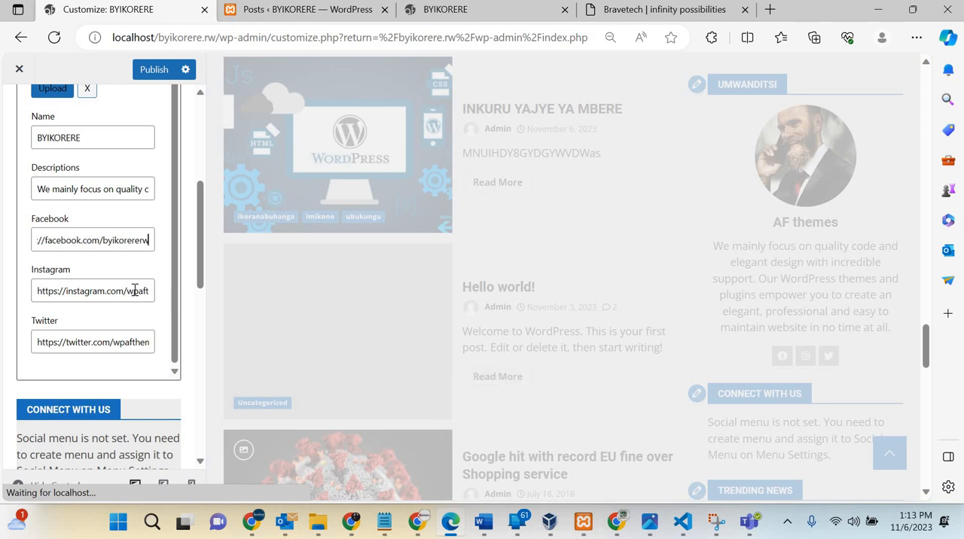
left_click(139, 244)
type(".")
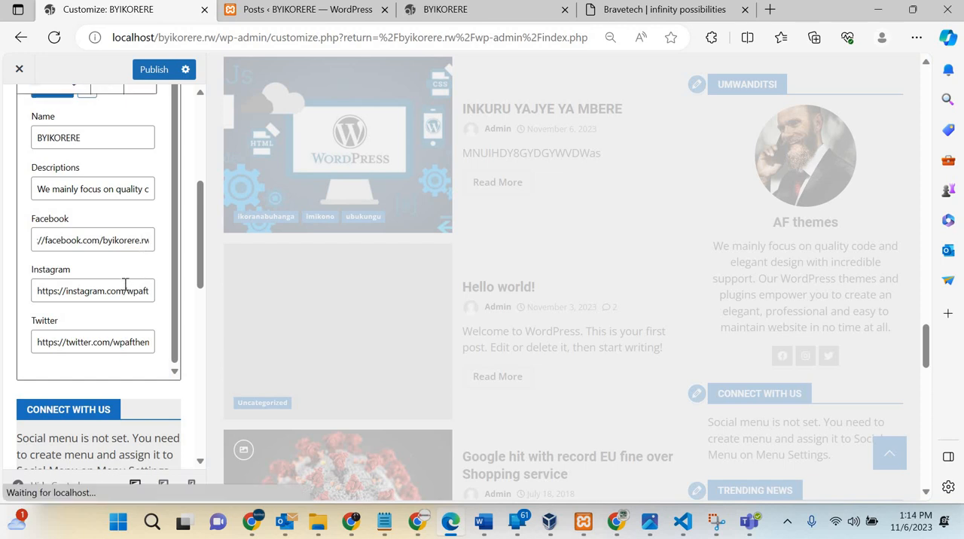
Step: Change the account part of the author info widget's Instagram link to byikorererw
key("Tab")
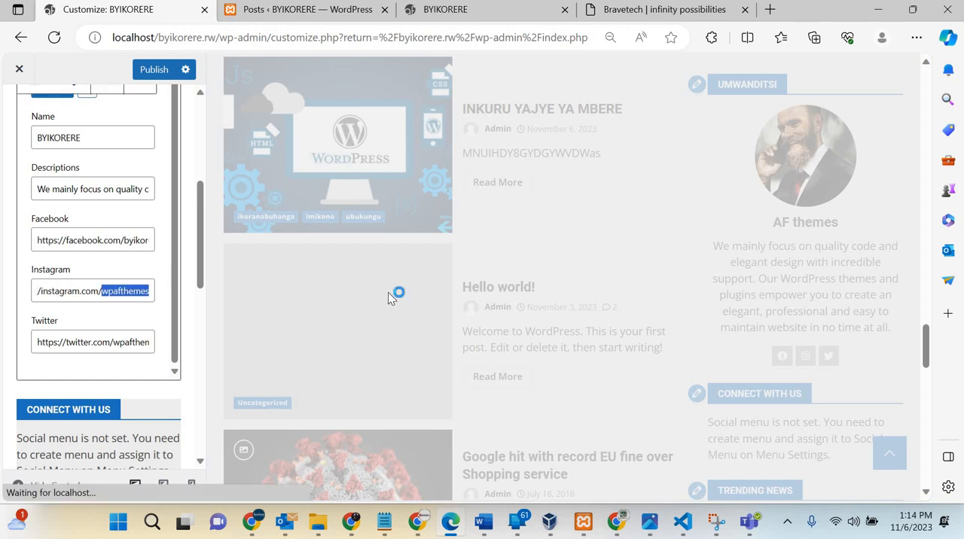
type("byikorere")
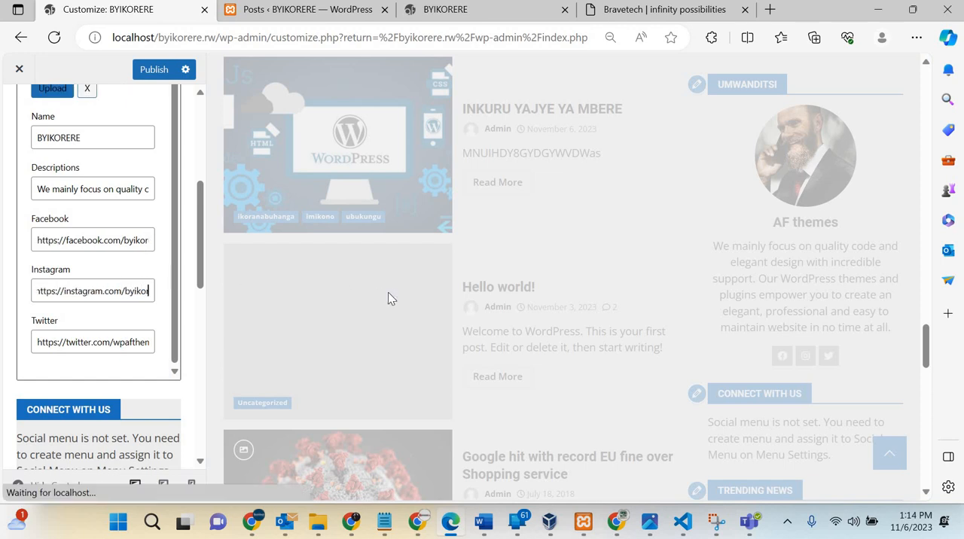
type("rw")
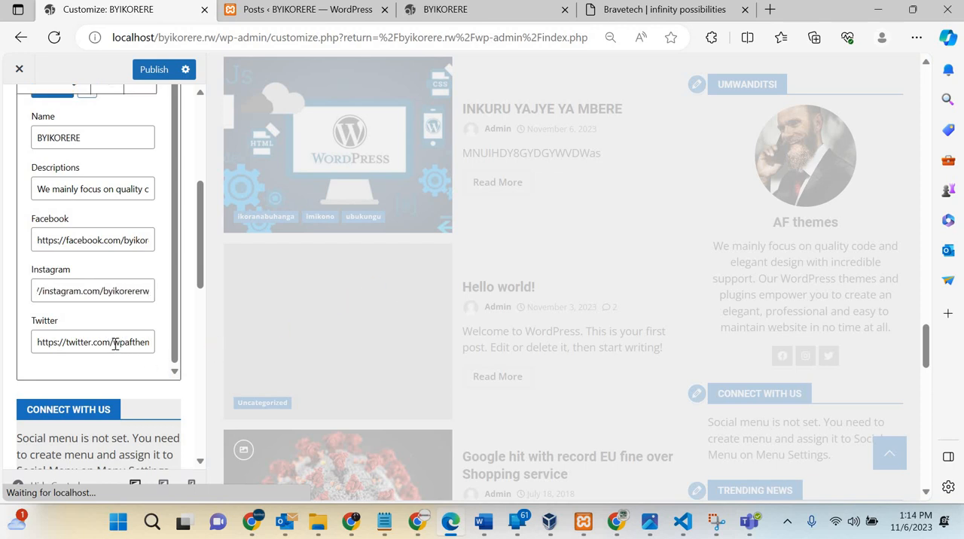
Step: Change the account part of the author info widget's Twitter link to byikorere and publish the widget changes
left_click_drag(114, 343, 450, 360)
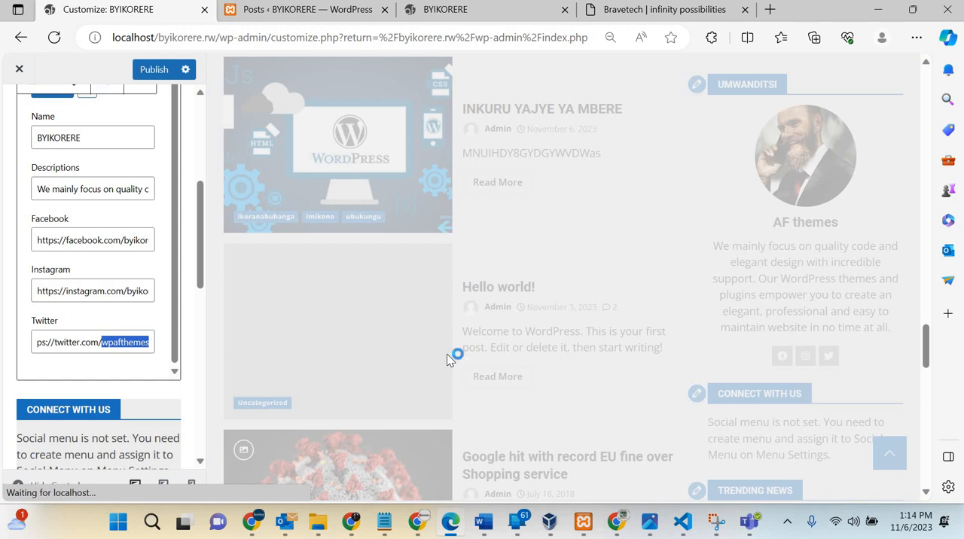
type("byikorere")
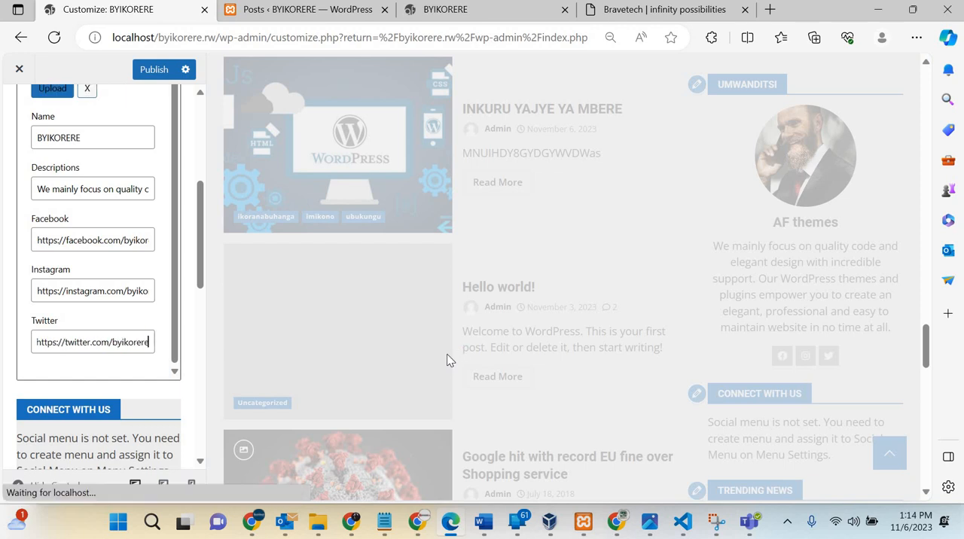
scroll(112, 357, "down", 3)
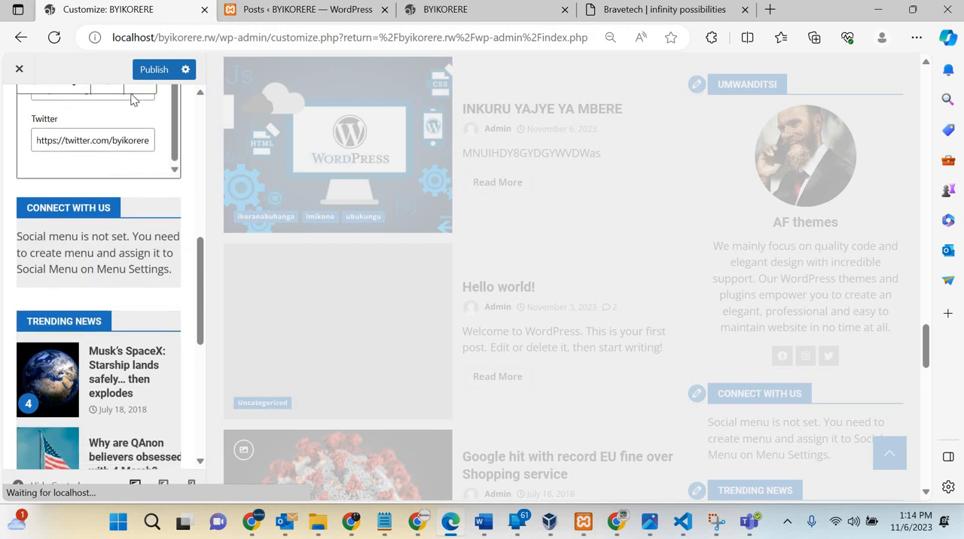
left_click(154, 69)
Step: Examine the sidebar widgets and check the updated author block in the site preview
scroll(101, 287, "down", 2)
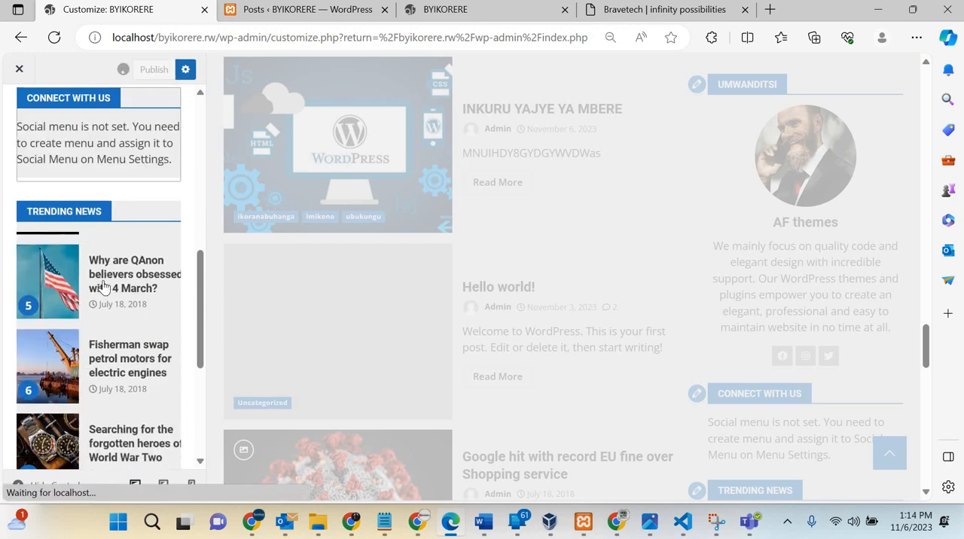
scroll(103, 284, "up", 3)
scroll(103, 284, "down", 4)
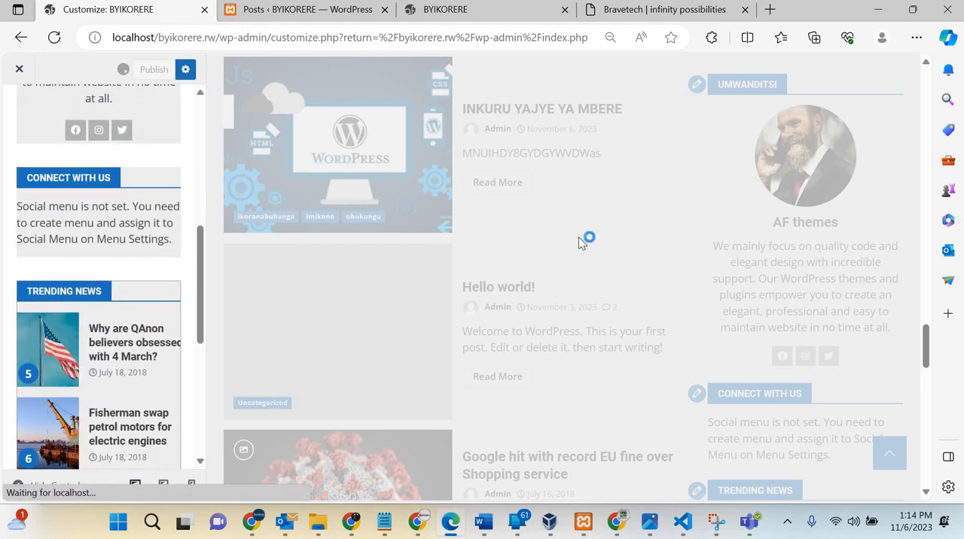
scroll(339, 339, "down", 4)
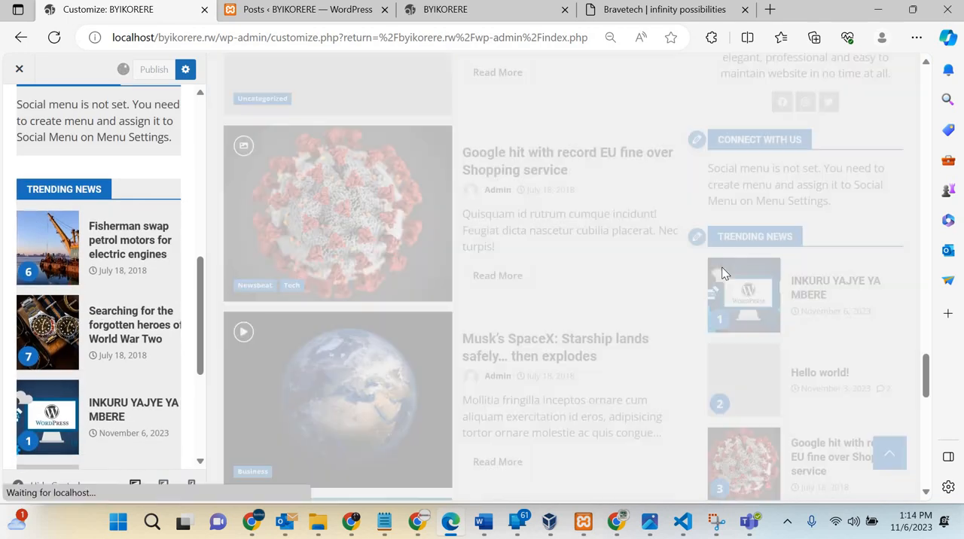
scroll(721, 271, "up", 3)
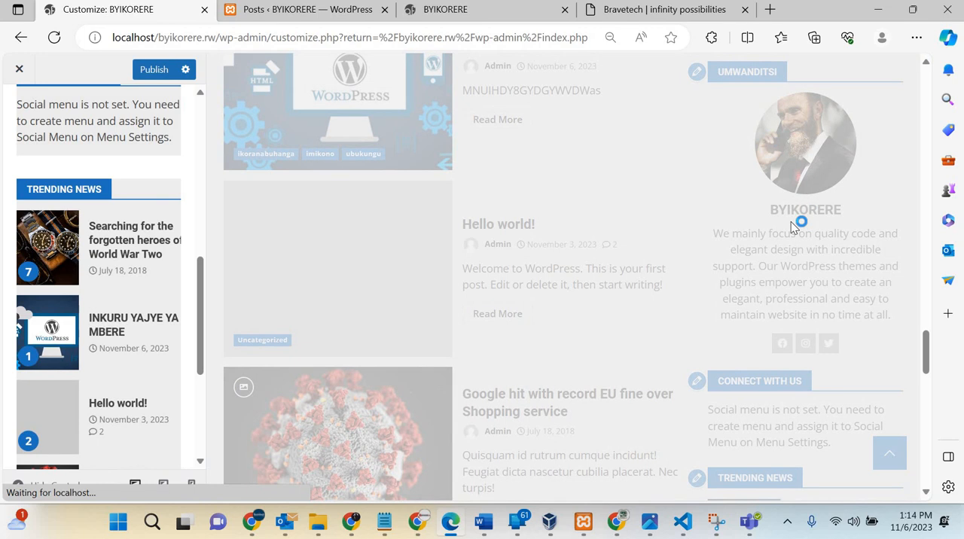
scroll(795, 222, "up", 3)
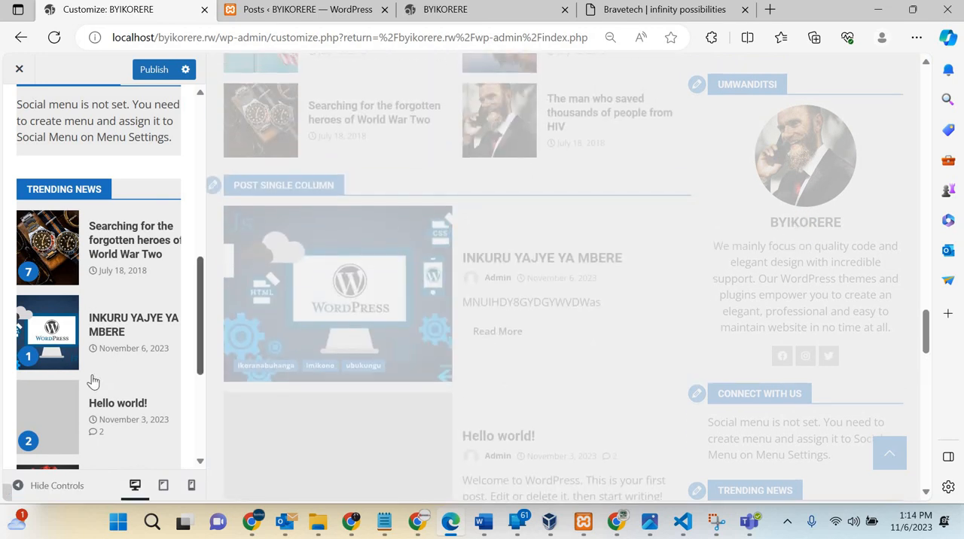
scroll(94, 255, "up", 2)
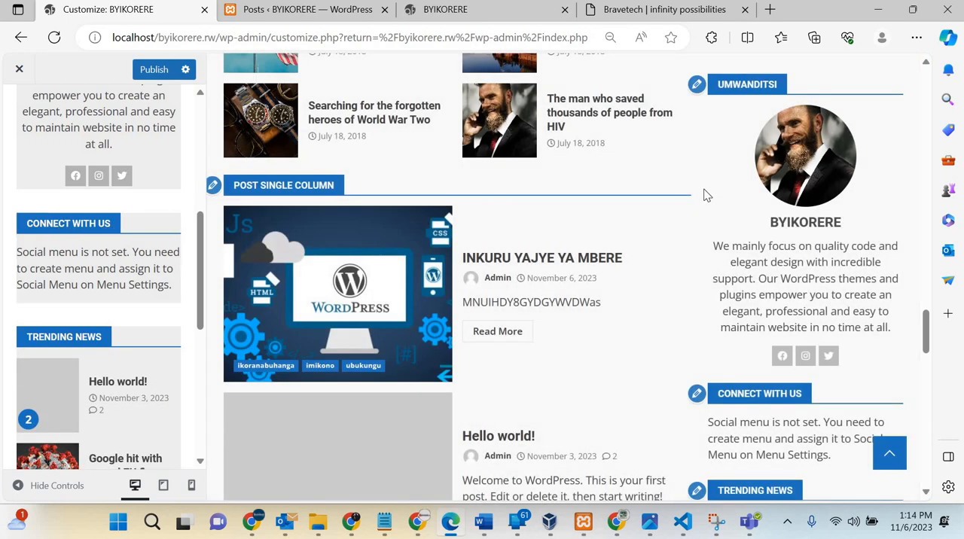
scroll(447, 209, "up", 2)
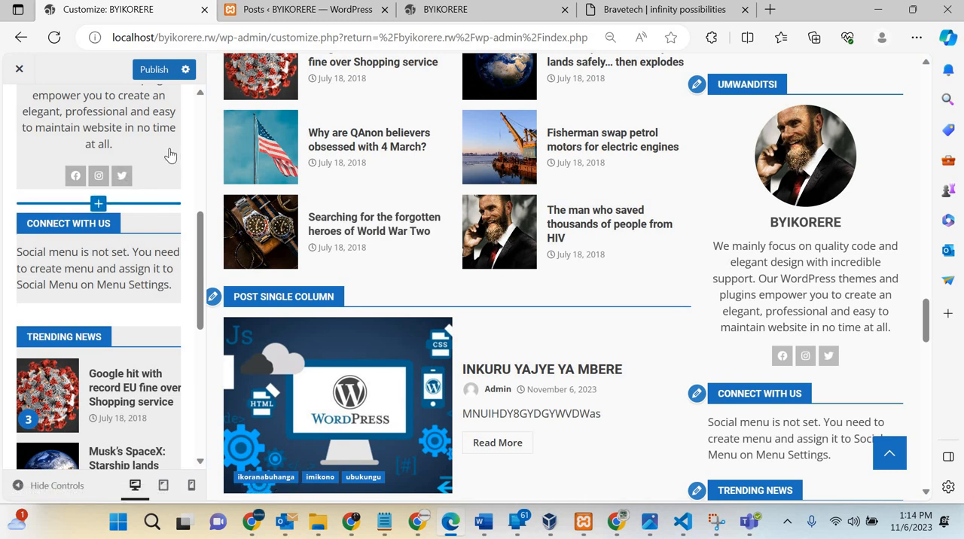
Step: Move the Umwanditsi author info widget down two places so it sits below the Trending News widget
scroll(80, 140, "up", 3)
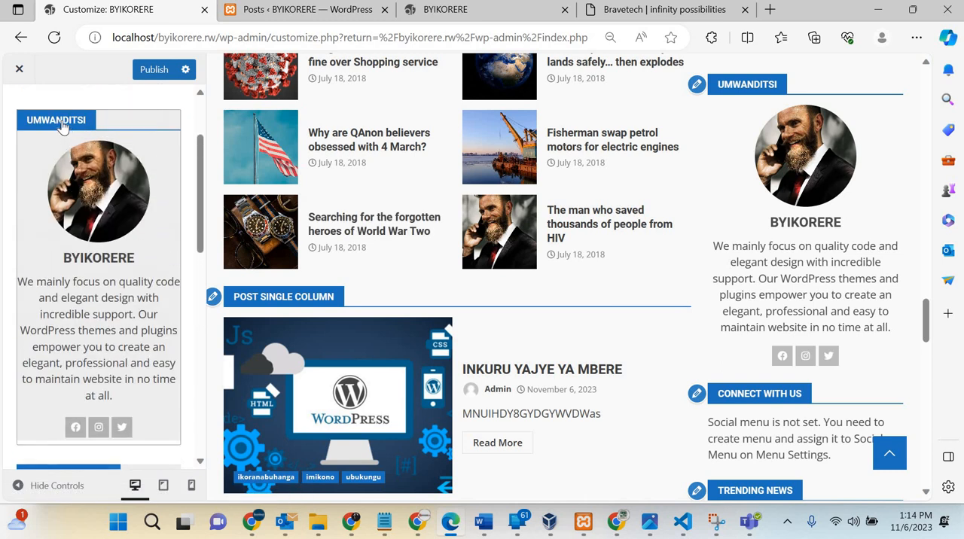
left_click(63, 120)
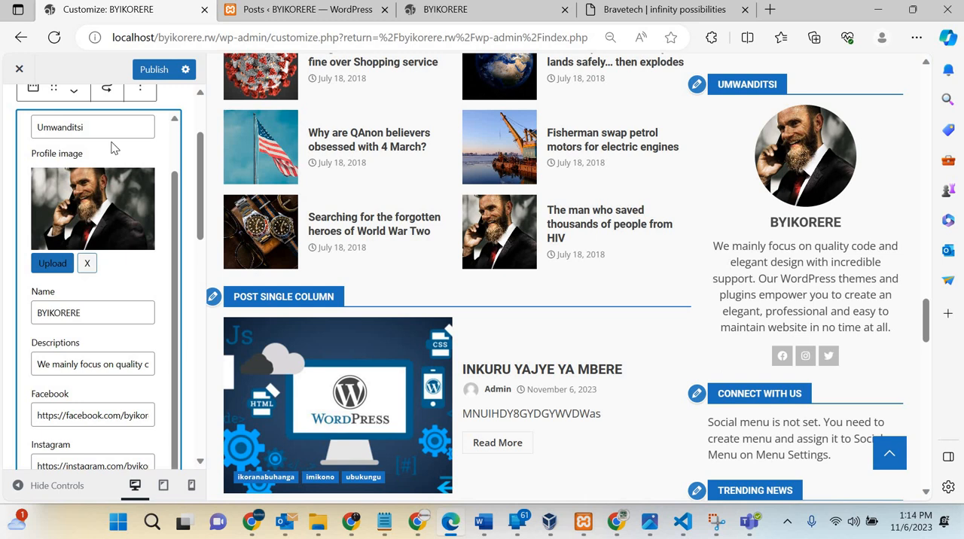
scroll(128, 139, "up", 1)
scroll(72, 208, "up", 2)
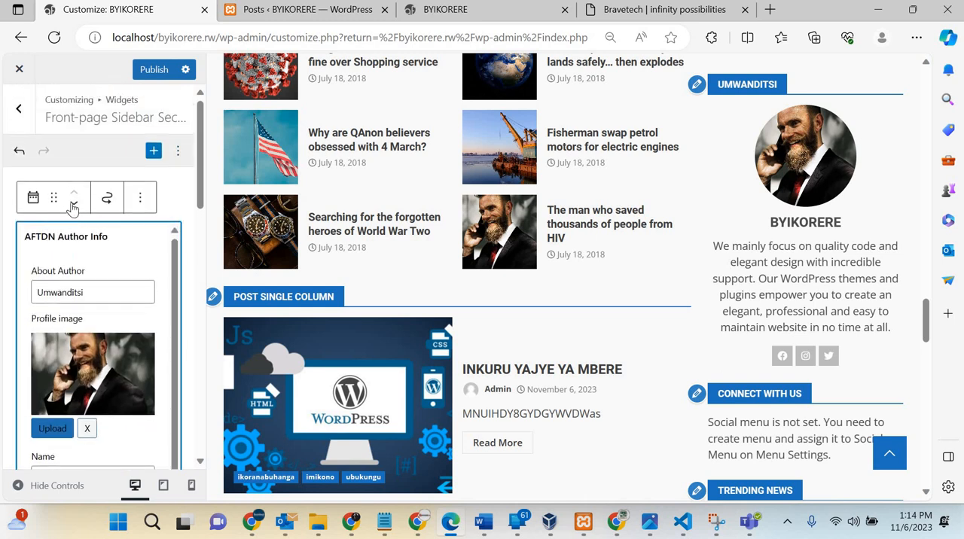
left_click(74, 205)
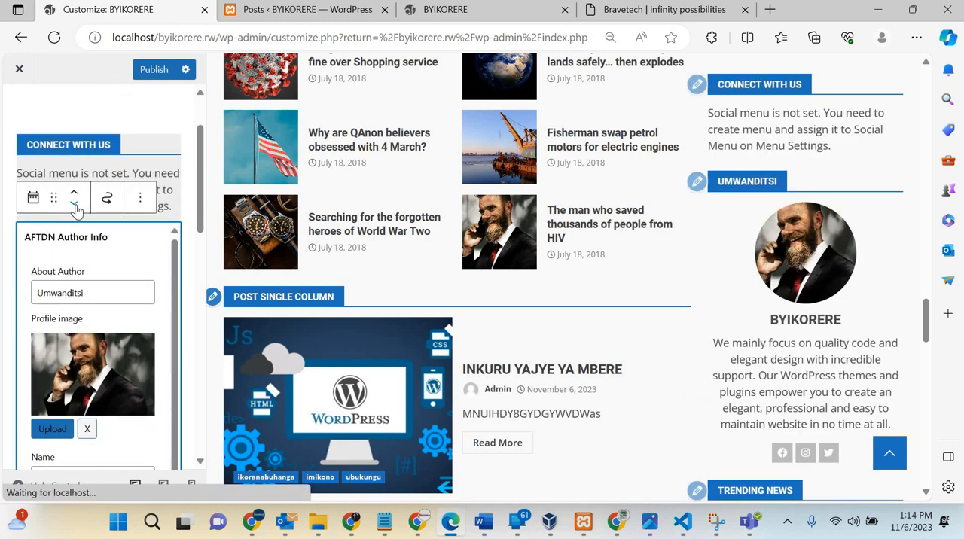
left_click(76, 206)
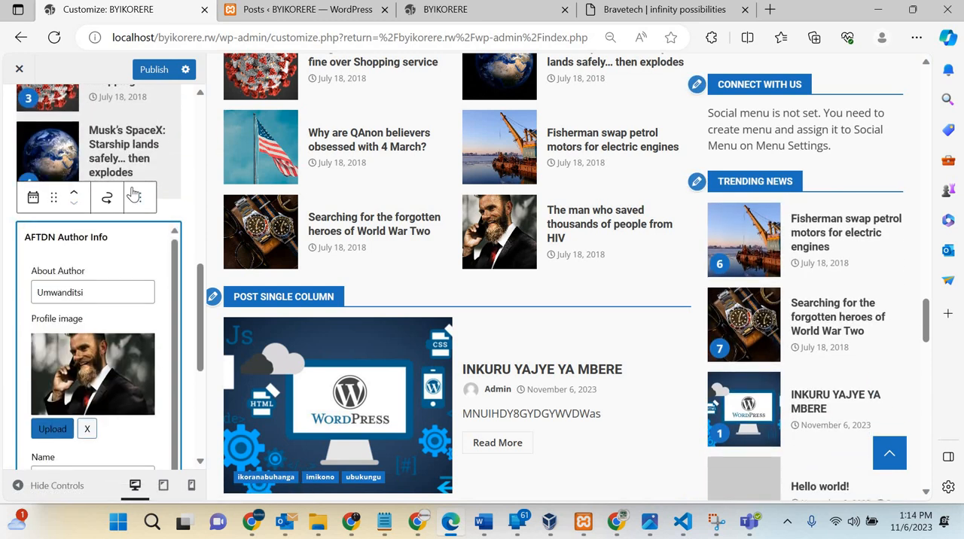
Step: Move the Trending News widget up one place, above the Connect With Us widget in the front-page sidebar
scroll(158, 197, "up", 3)
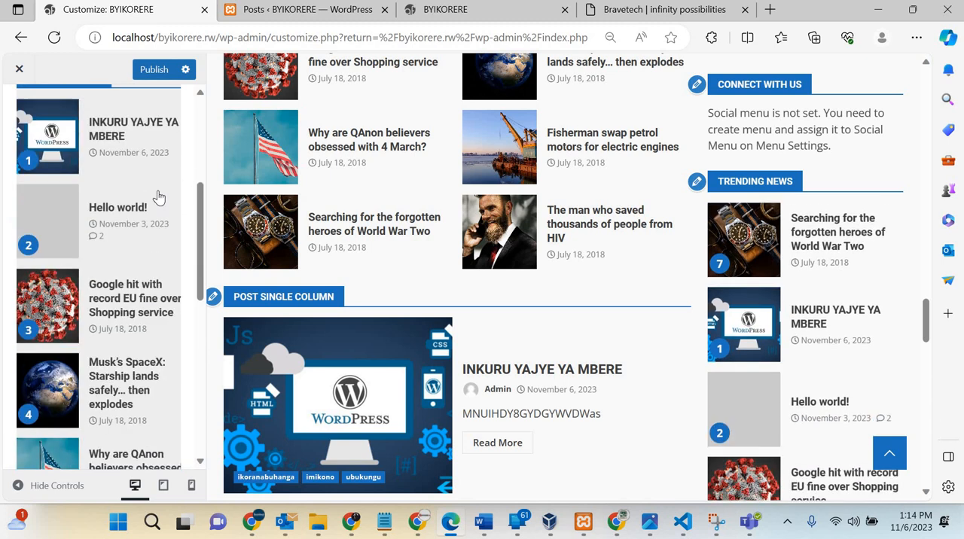
scroll(159, 197, "up", 4)
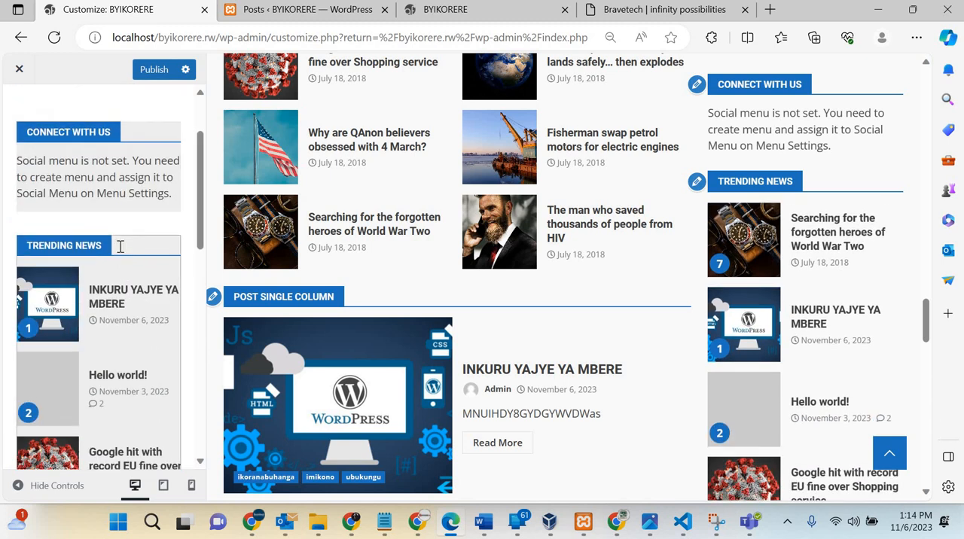
left_click(121, 247)
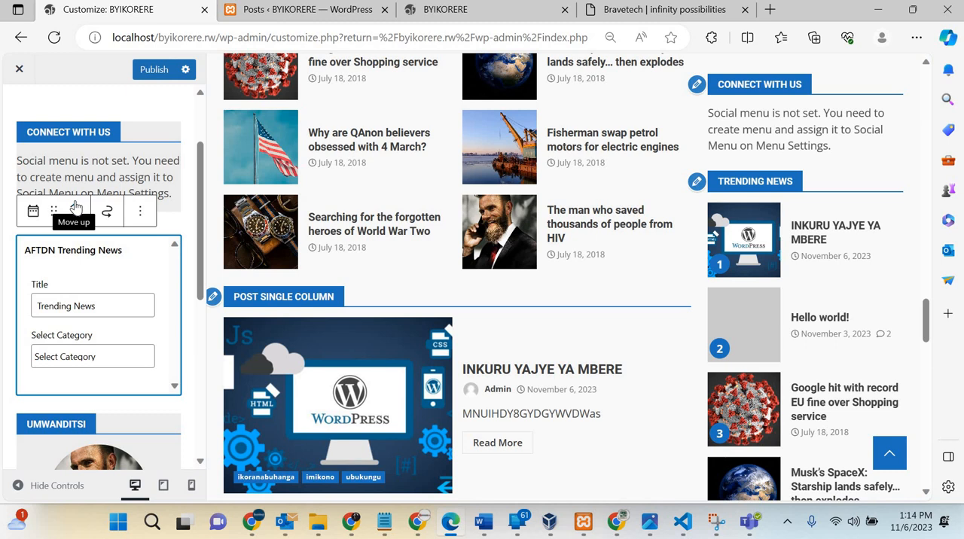
left_click(76, 207)
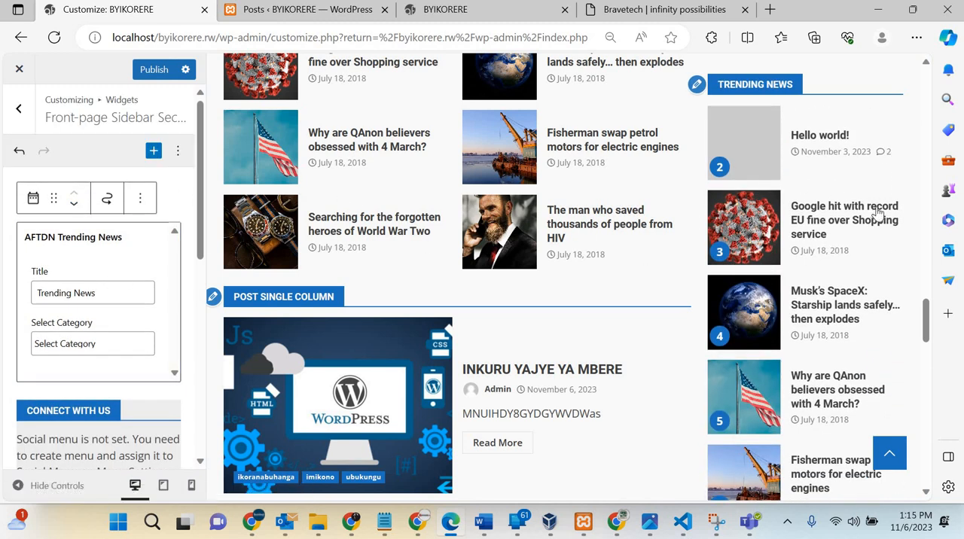
Step: Set the Trending News widget's title to inkuru sakuzwe and publish the sidebar changes
scroll(878, 213, "up", 15)
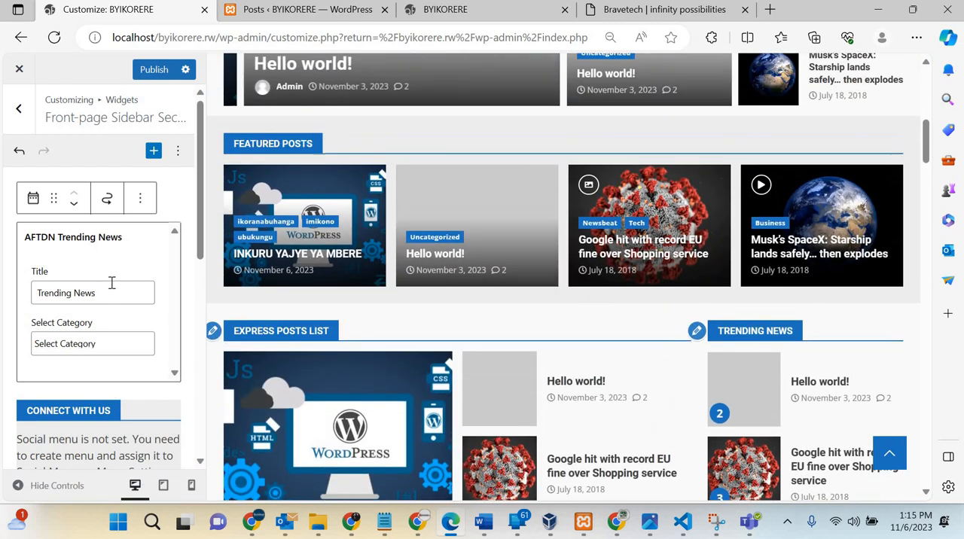
left_click(112, 283)
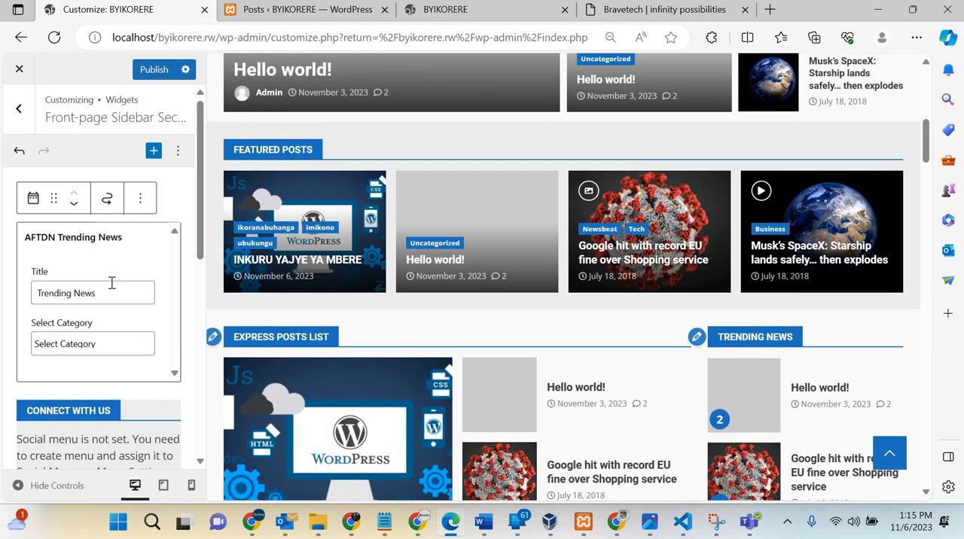
key("ctrl+a")
type("in")
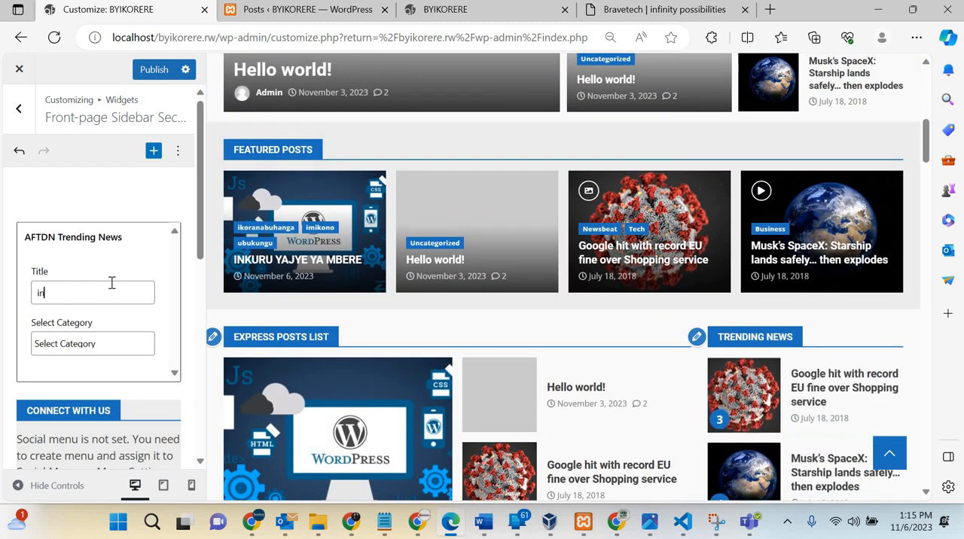
type("kuru sakuzwe")
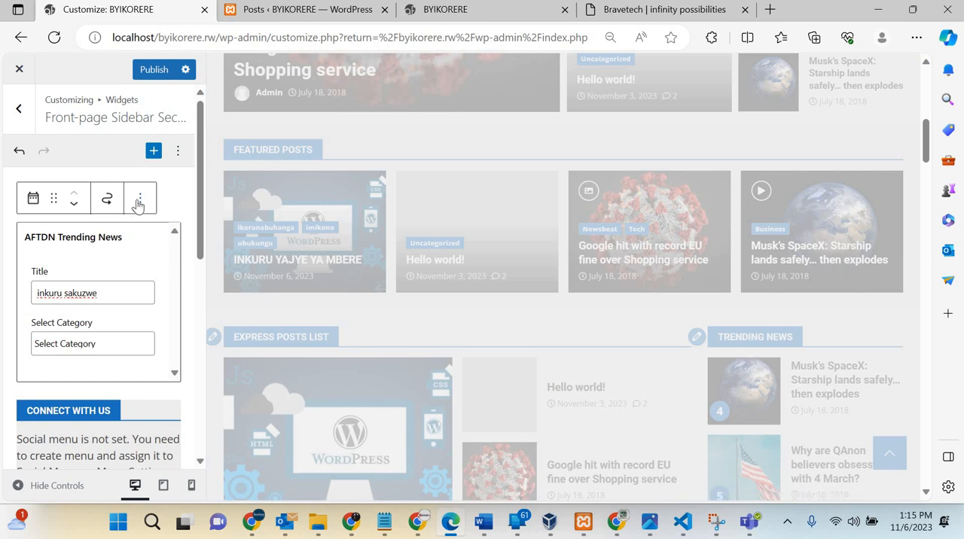
left_click(156, 70)
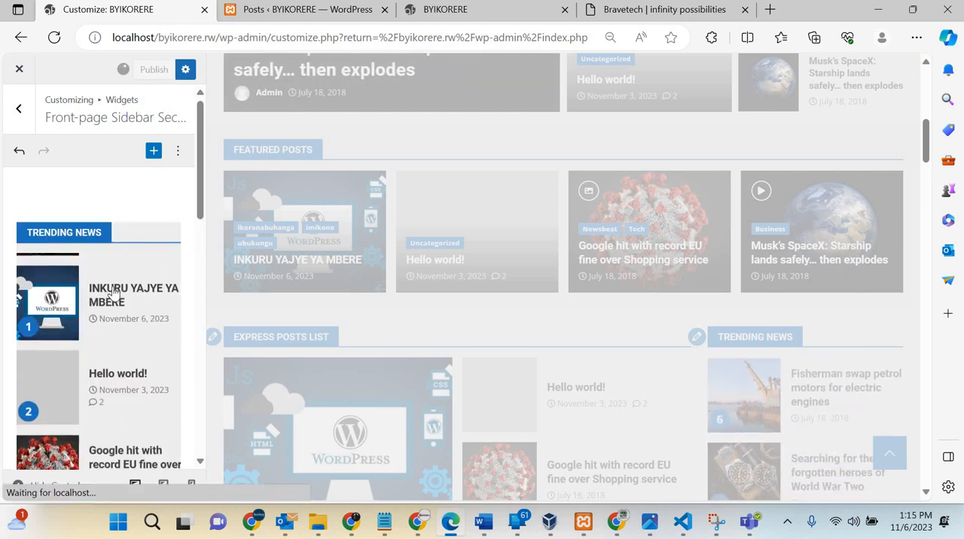
left_click(96, 236)
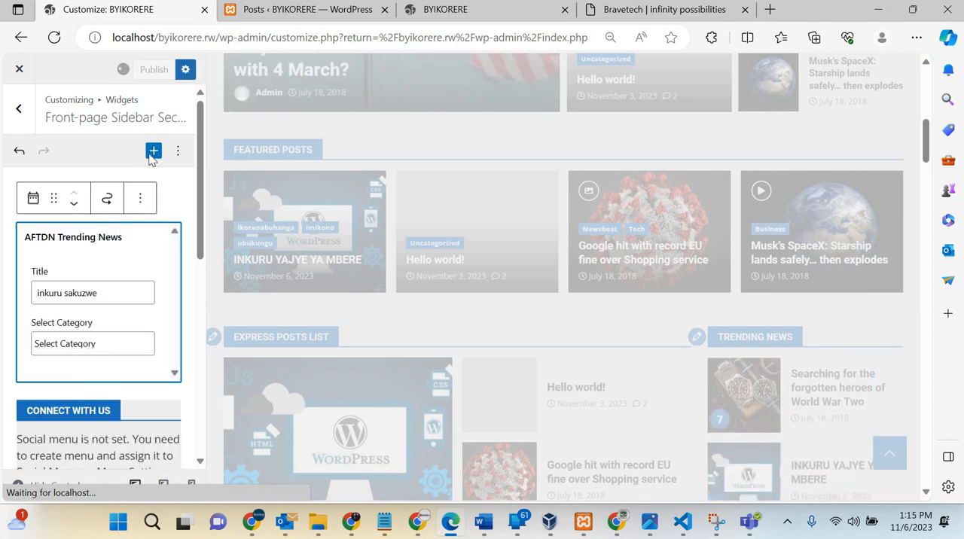
left_click(761, 185)
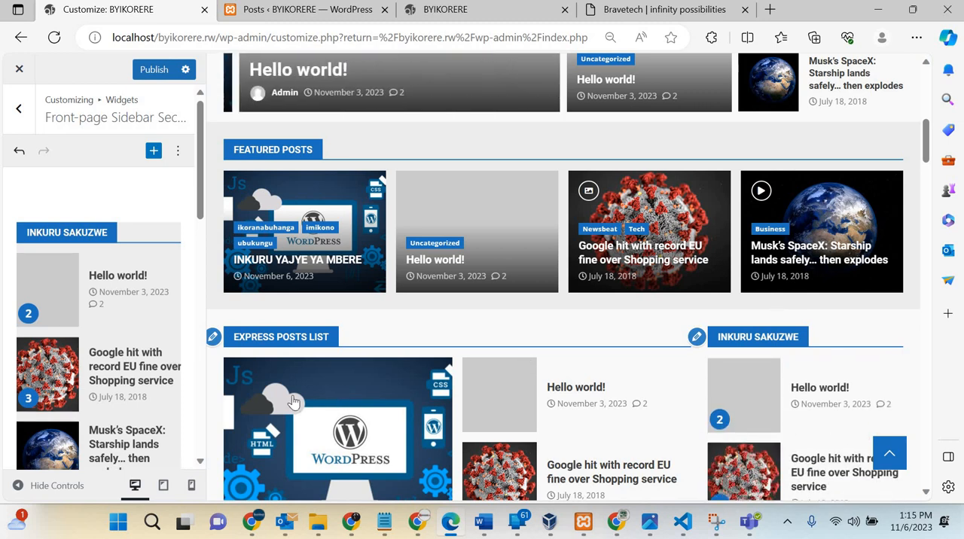
Step: Set the inkuru sakuzwe Trending News widget's category to Health and publish the sidebar changes
scroll(130, 341, "down", 3)
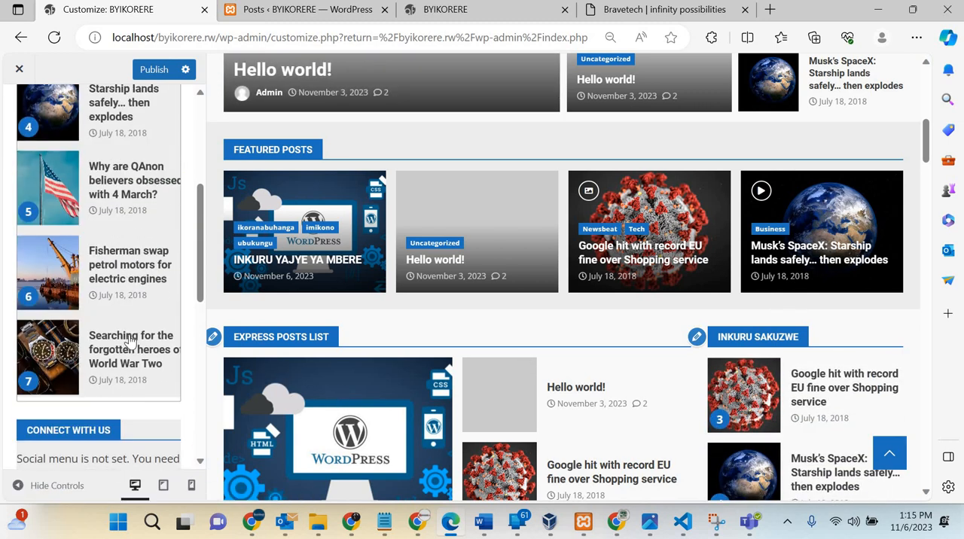
scroll(119, 235, "up", 3)
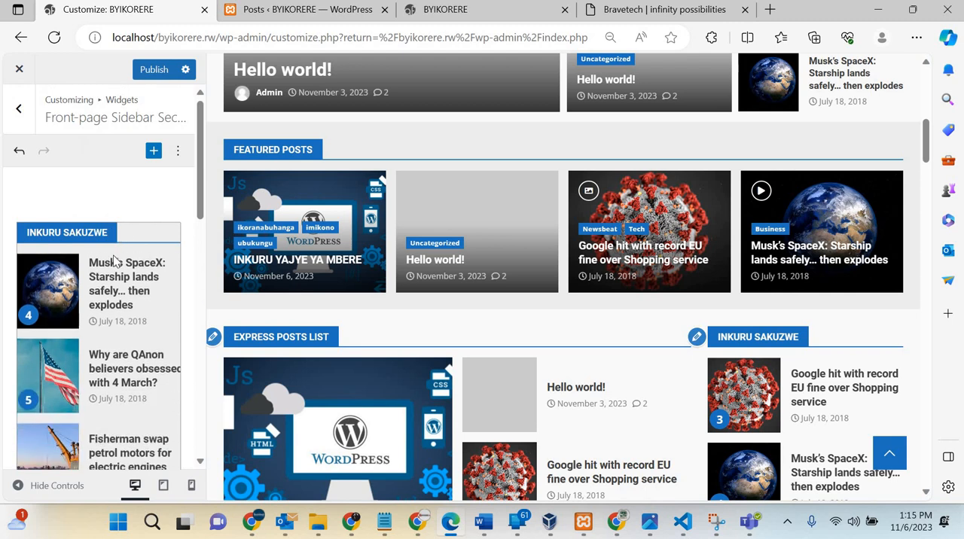
left_click(93, 351)
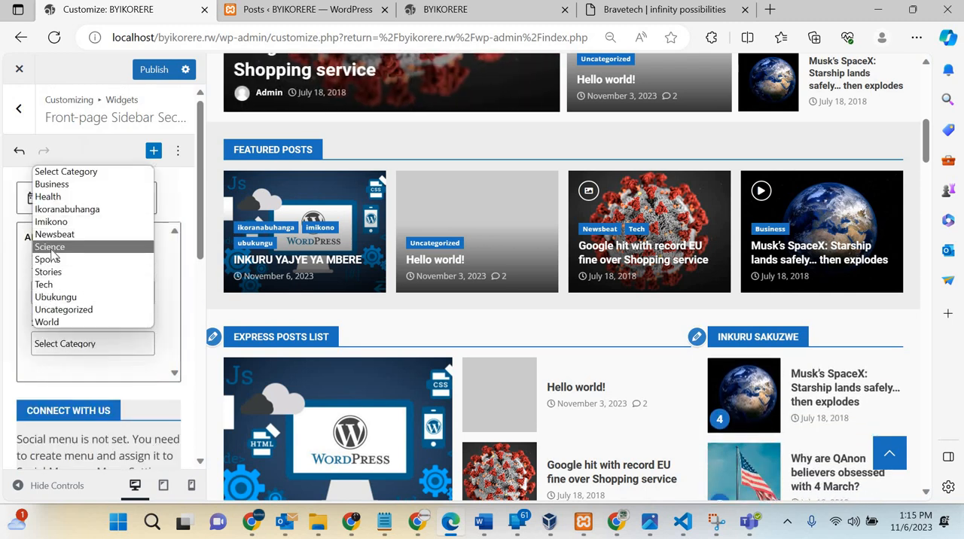
left_click(50, 198)
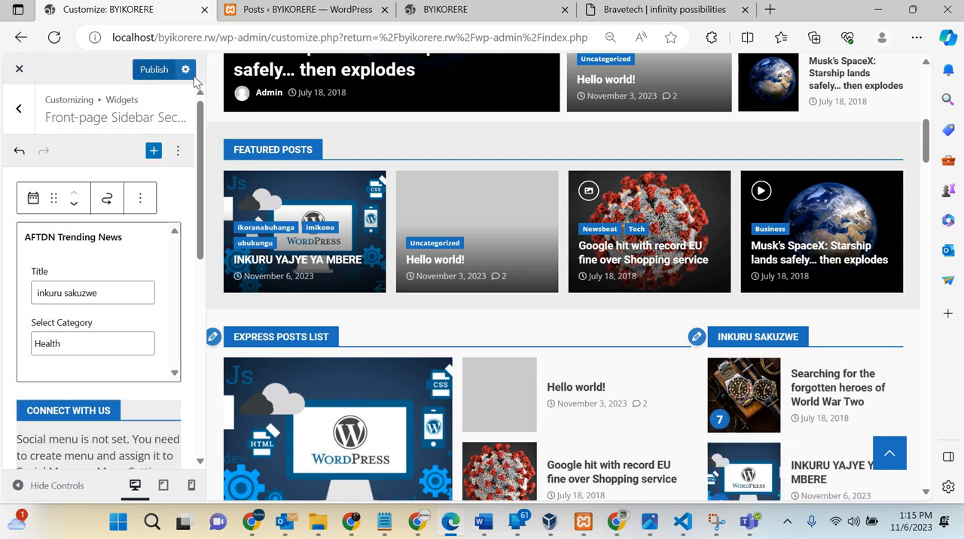
left_click(160, 71)
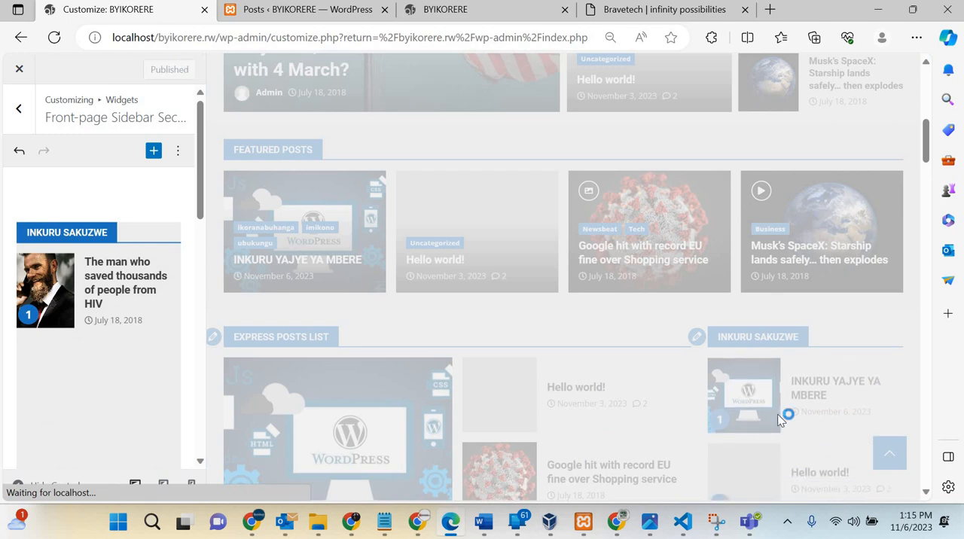
Step: Undo the Trending News widget's category change and publish the front-page sidebar again
scroll(779, 421, "down", 3)
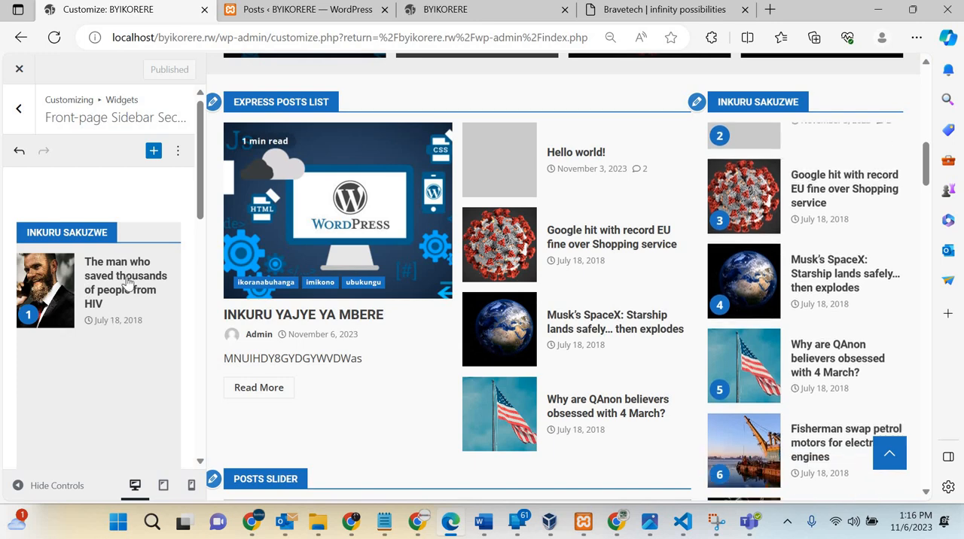
scroll(77, 343, "down", 3)
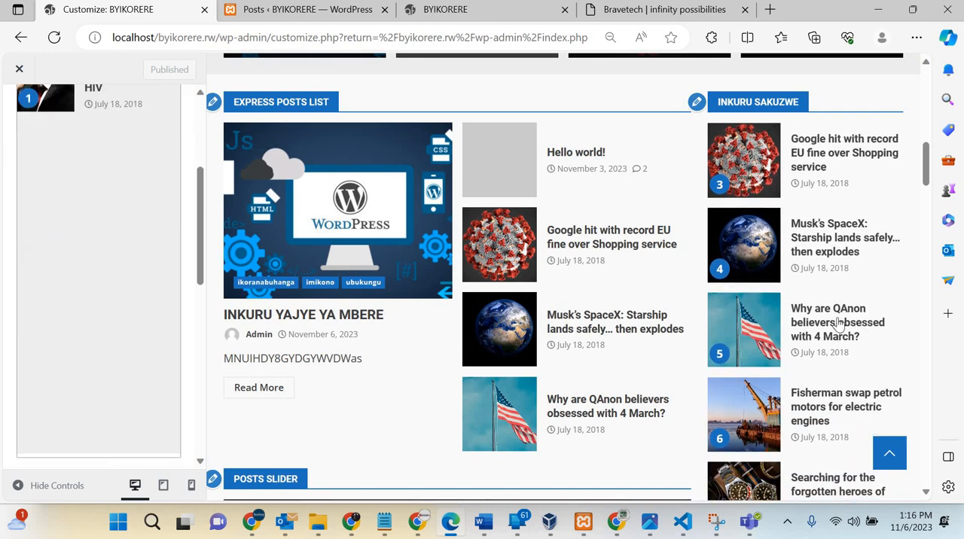
scroll(842, 322, "up", 2)
scroll(842, 324, "up", 6)
scroll(239, 186, "down", 10)
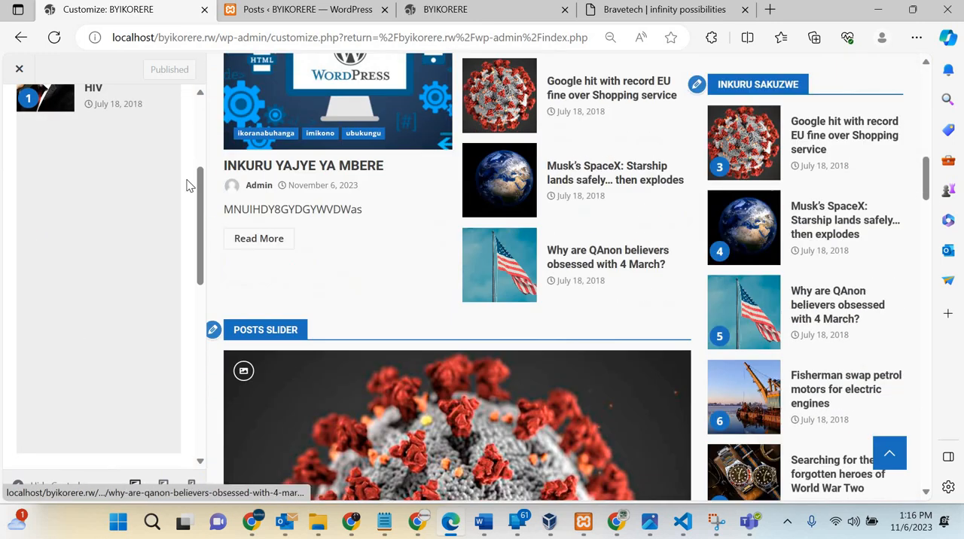
scroll(57, 174, "up", 3)
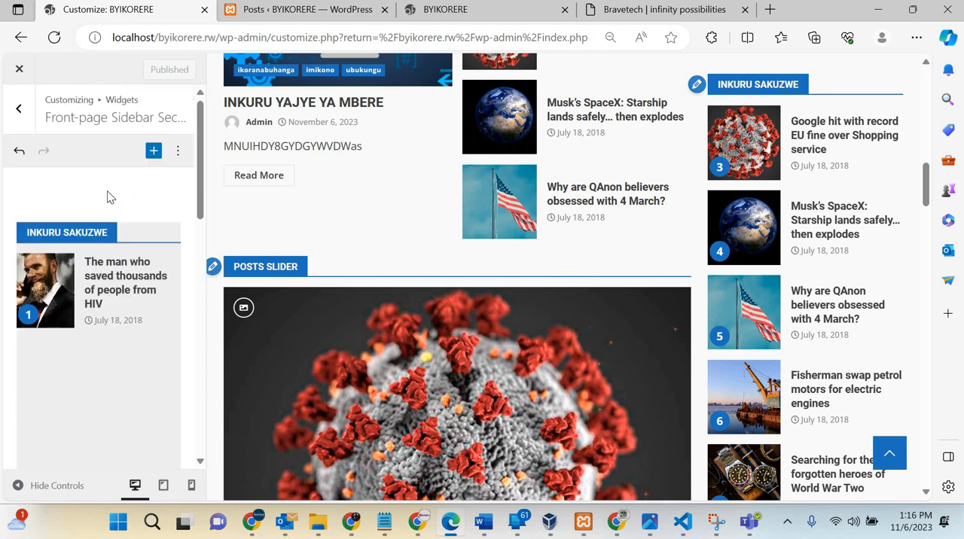
left_click(18, 154)
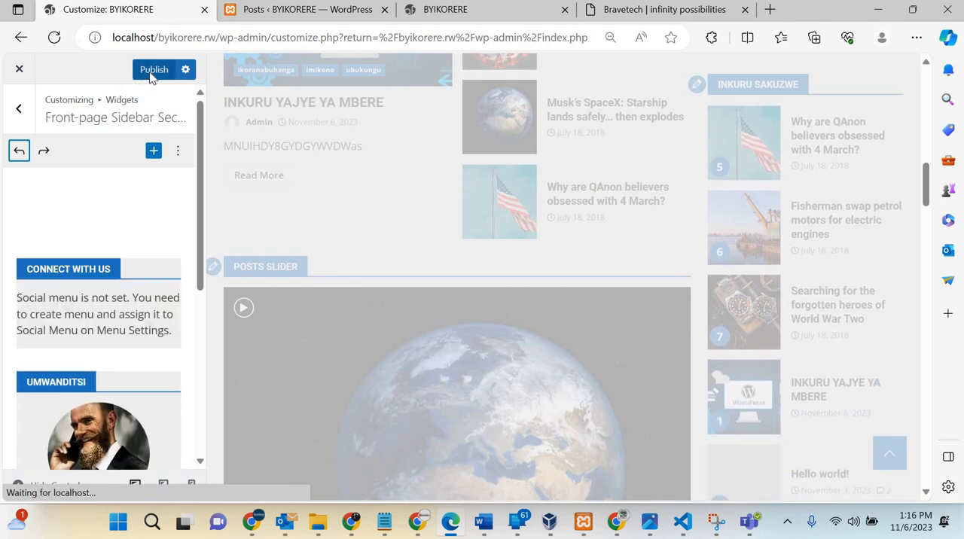
left_click(152, 73)
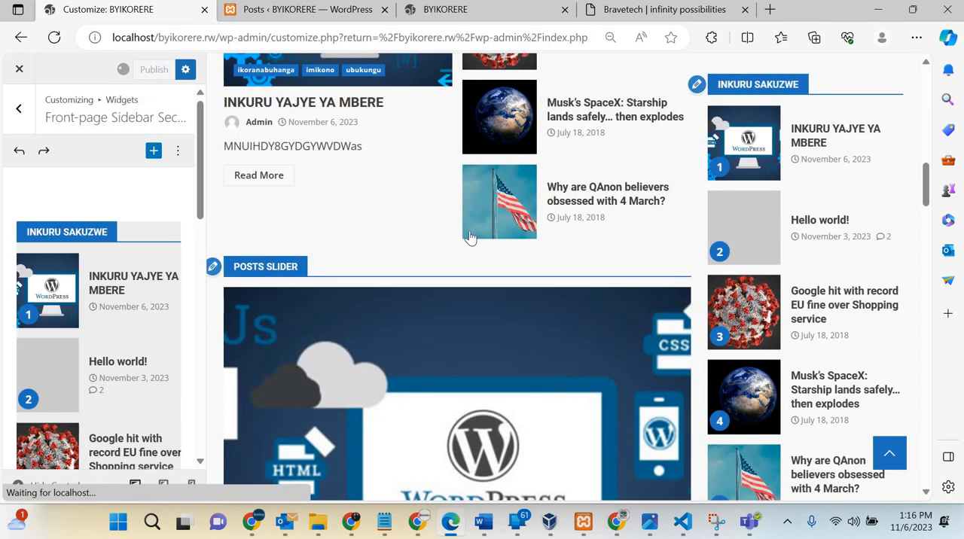
Step: Add an Image block at the end of the front-page sidebar, below the Umwanditsi author widget
scroll(136, 367, "down", 5)
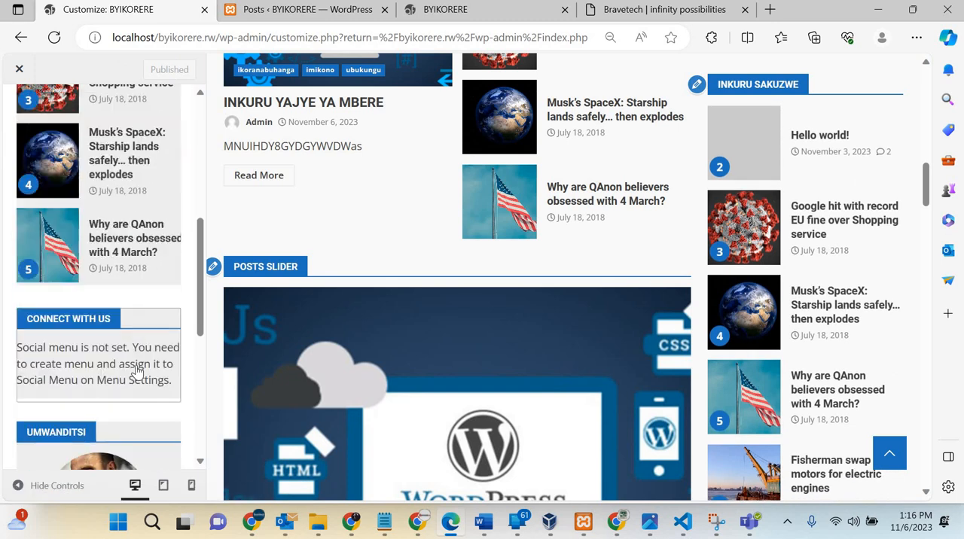
scroll(137, 369, "down", 5)
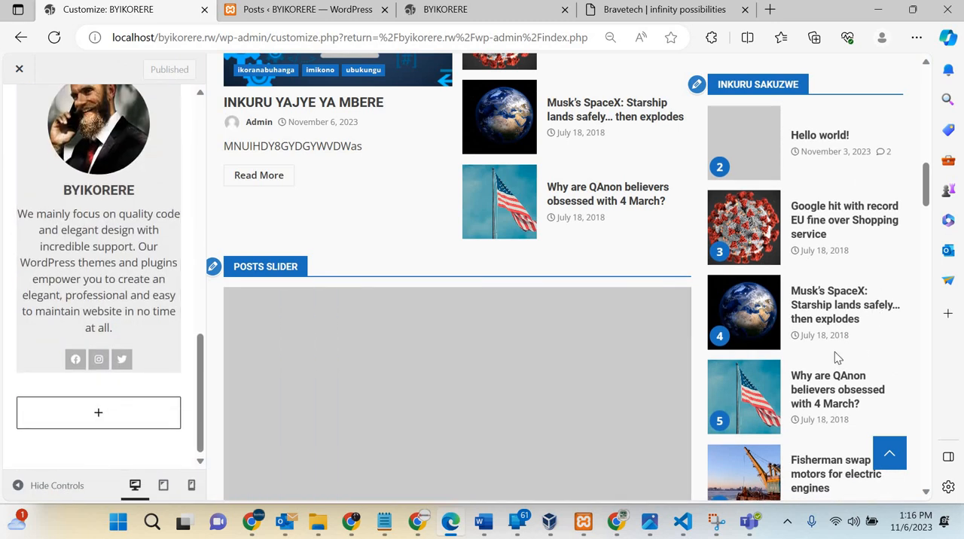
scroll(835, 352, "down", 5)
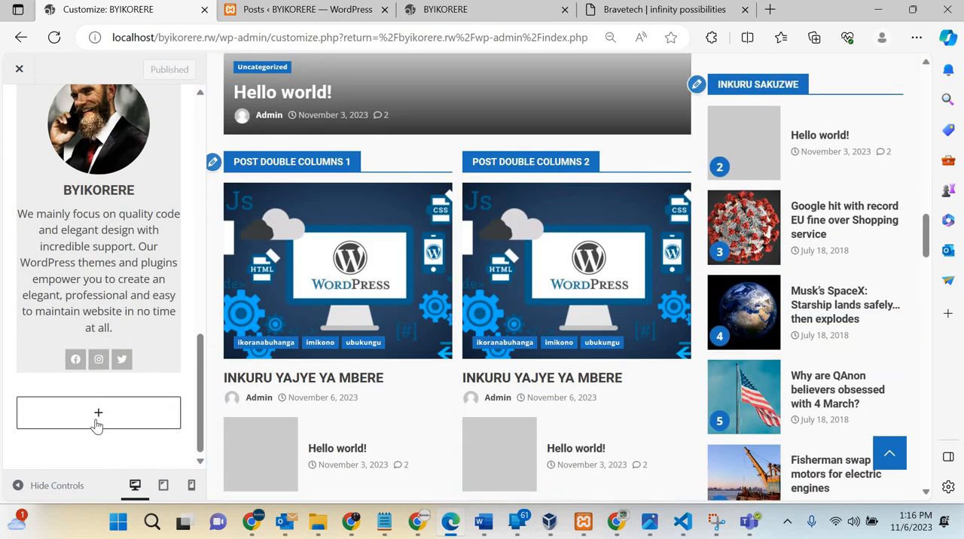
left_click(97, 424)
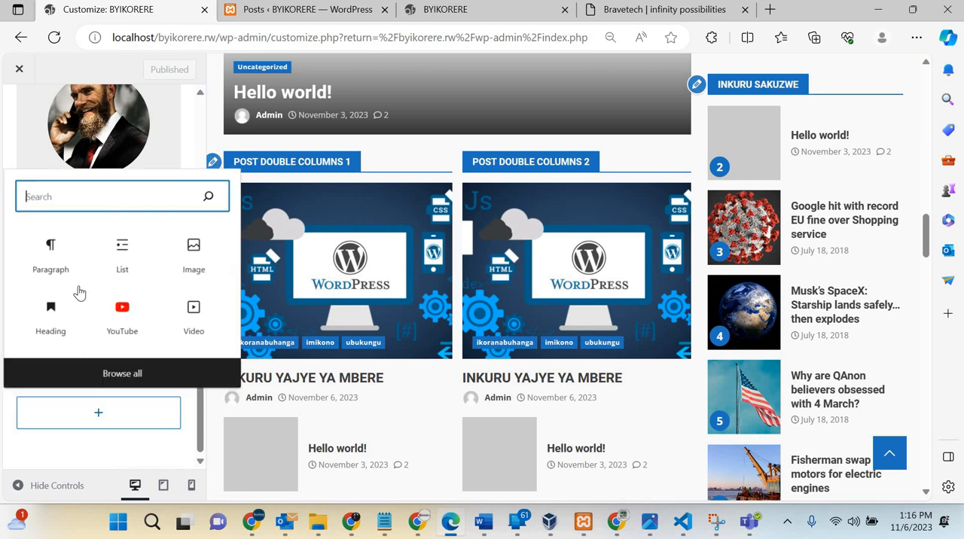
left_click(194, 249)
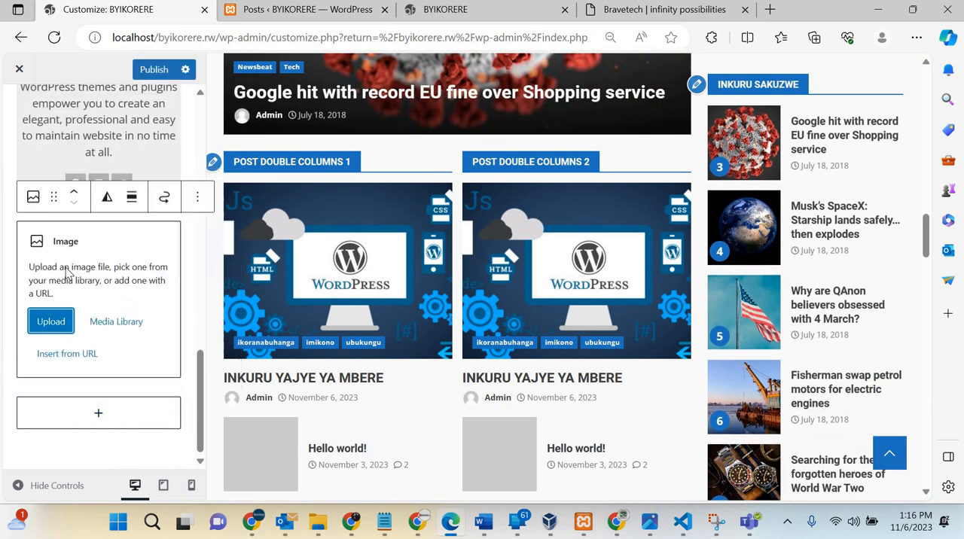
Step: Upload the Web development Services Ad picture from Downloads into the Image block and publish the sidebar changes
left_click(58, 290)
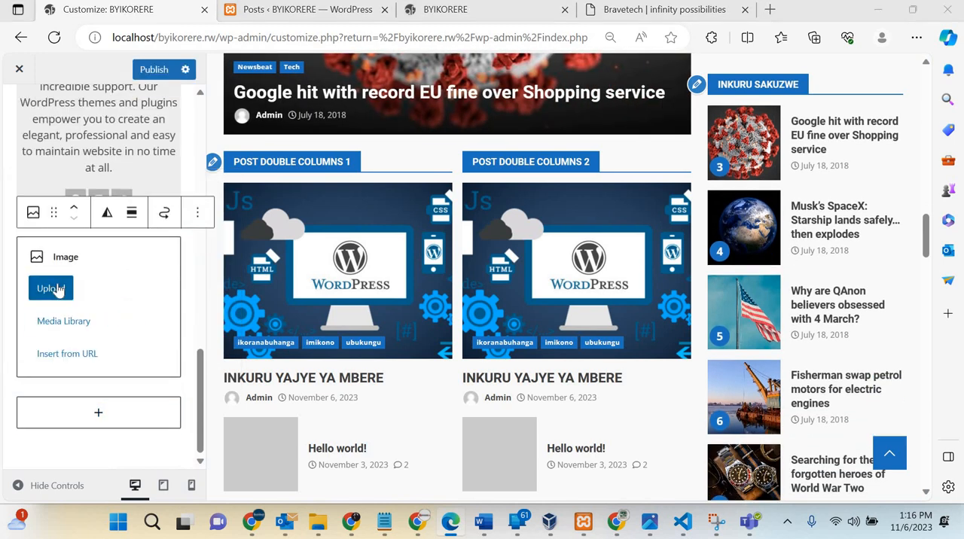
scroll(218, 226, "down", 15)
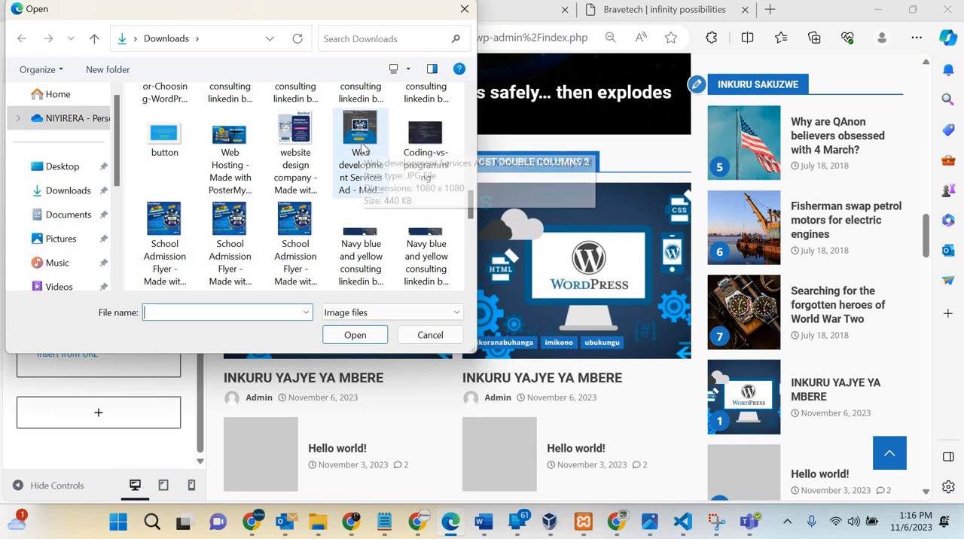
scroll(361, 148, "up", 2)
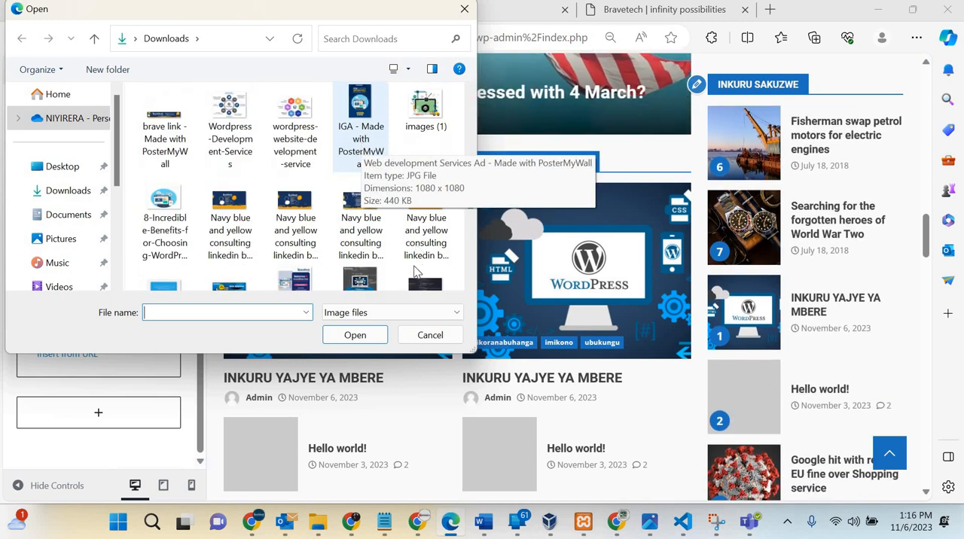
scroll(391, 258, "down", 3)
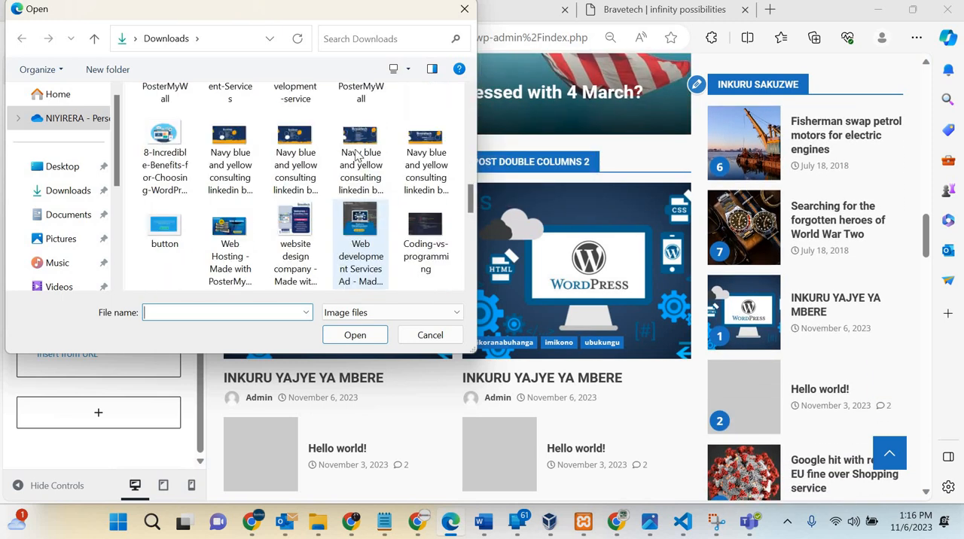
left_click(360, 151)
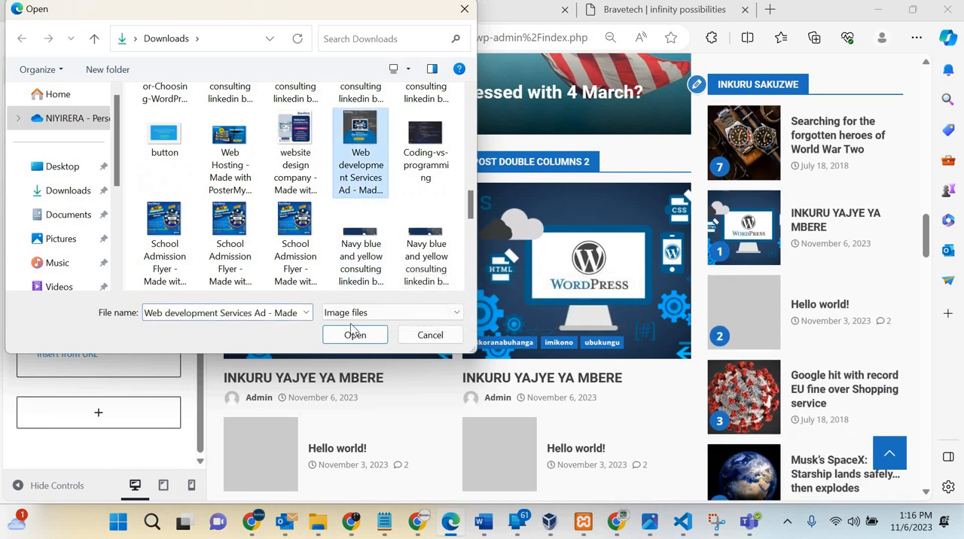
left_click(353, 335)
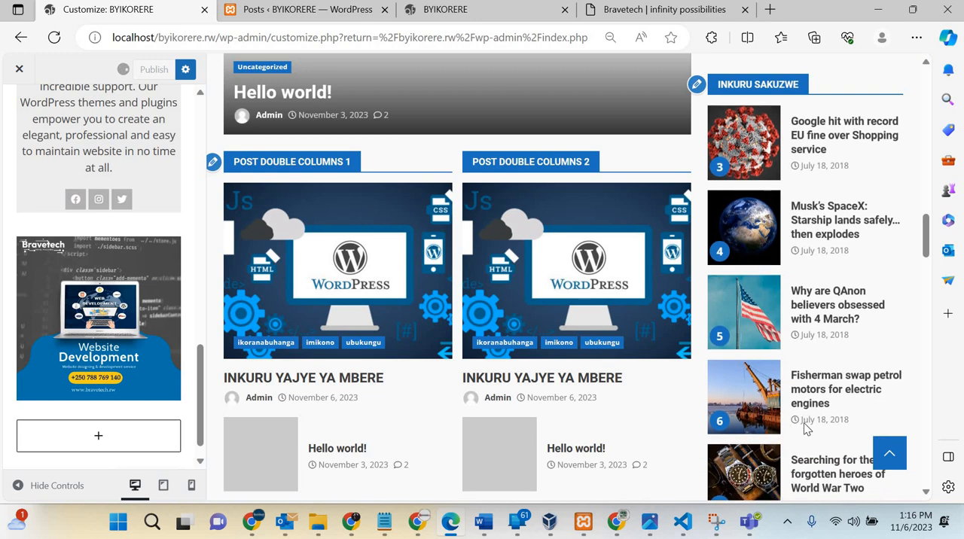
scroll(803, 426, "down", 15)
scroll(803, 422, "up", 8)
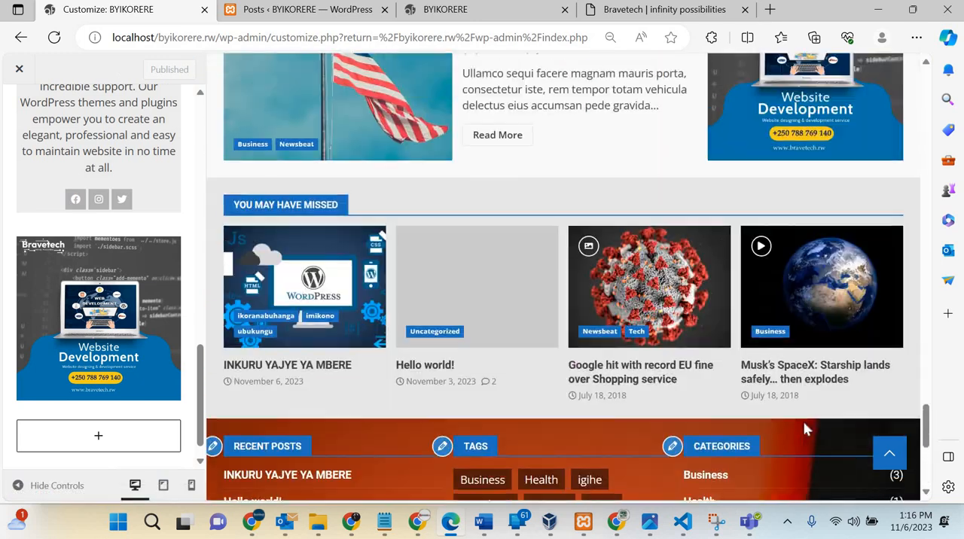
scroll(783, 330, "up", 2)
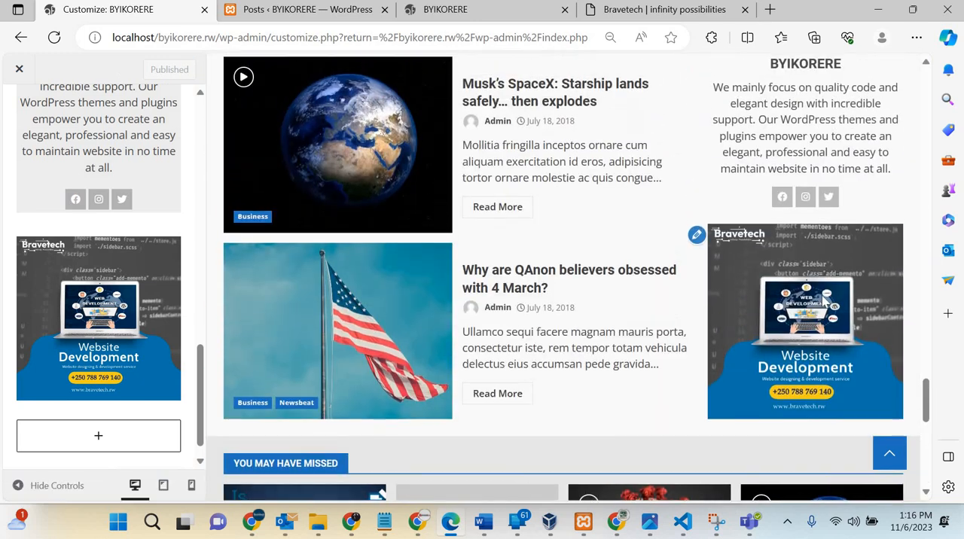
Step: Move the Bravetech ad image to the top of the front-page sidebar, above the inkuru sakuzwe widget, and publish
left_click(142, 240)
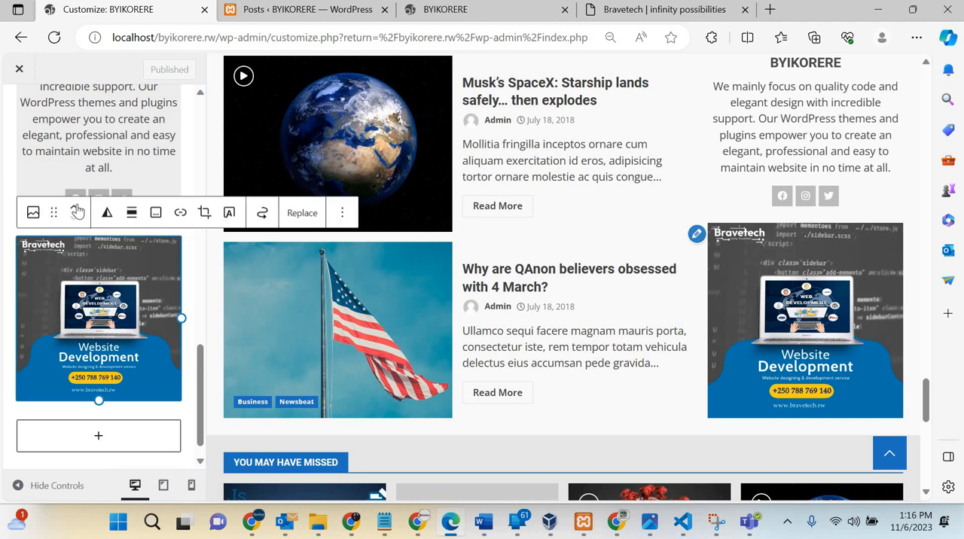
left_click(77, 207)
left_click(76, 207)
left_click(77, 208)
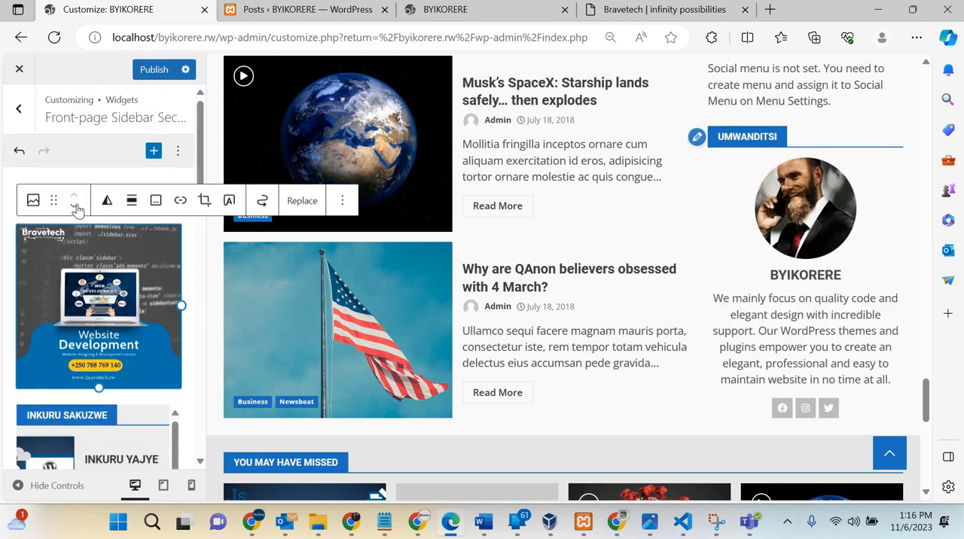
left_click(77, 207)
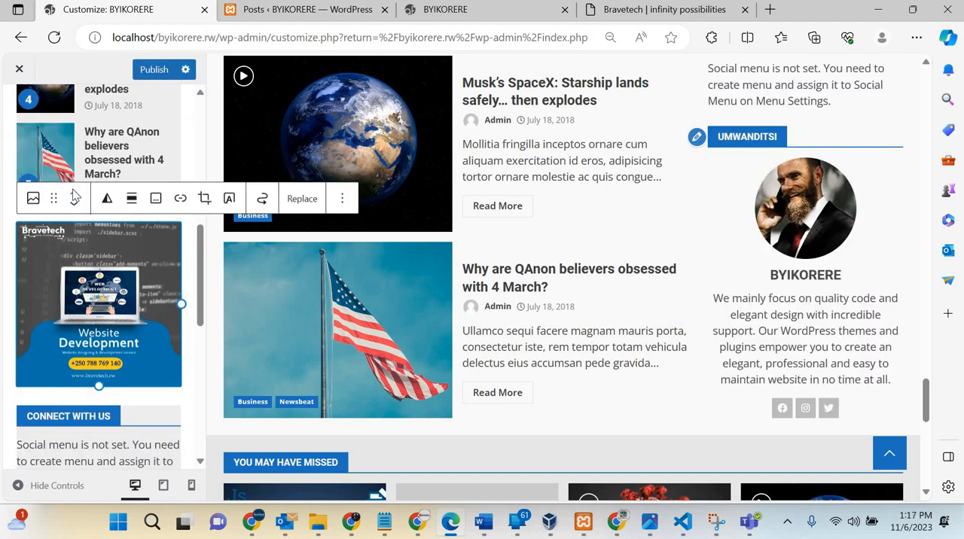
left_click(155, 70)
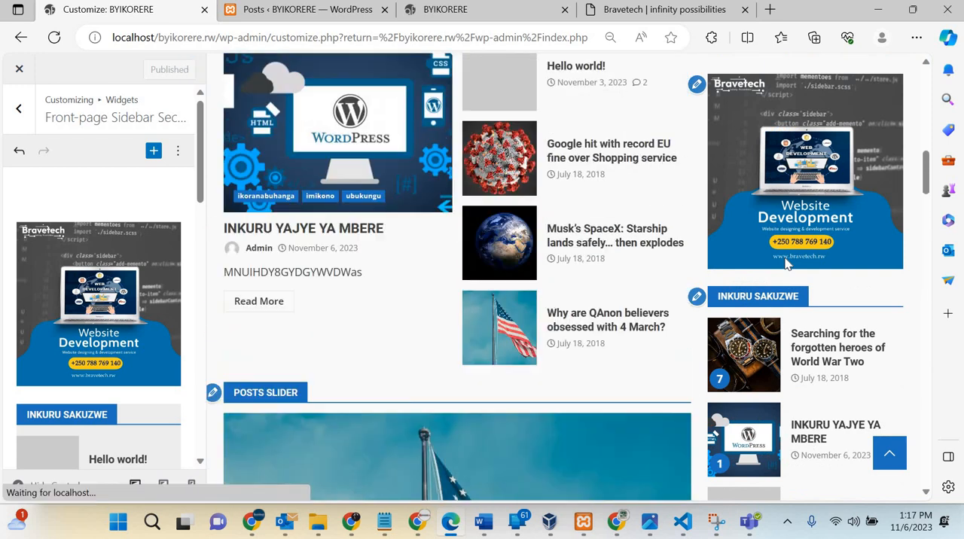
scroll(785, 263, "up", 1)
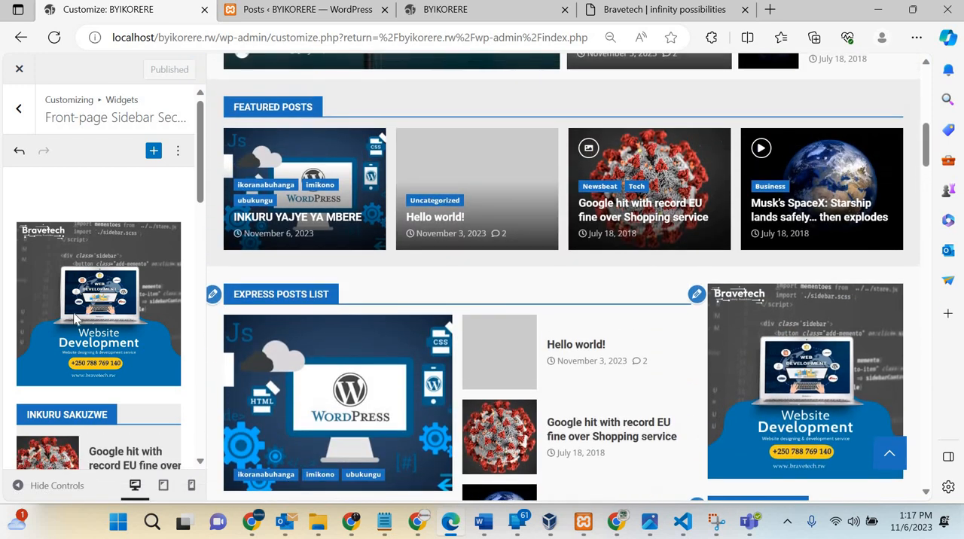
left_click(75, 318)
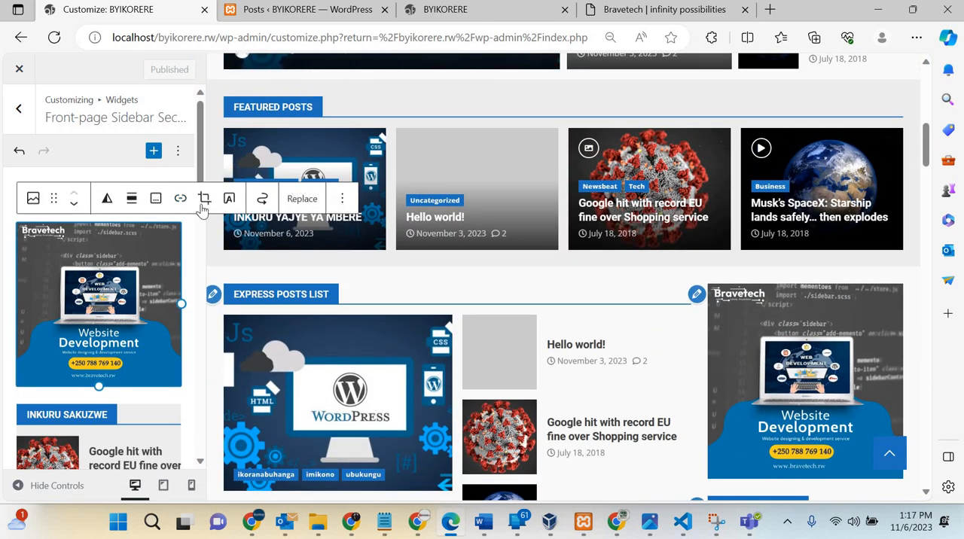
left_click(181, 199)
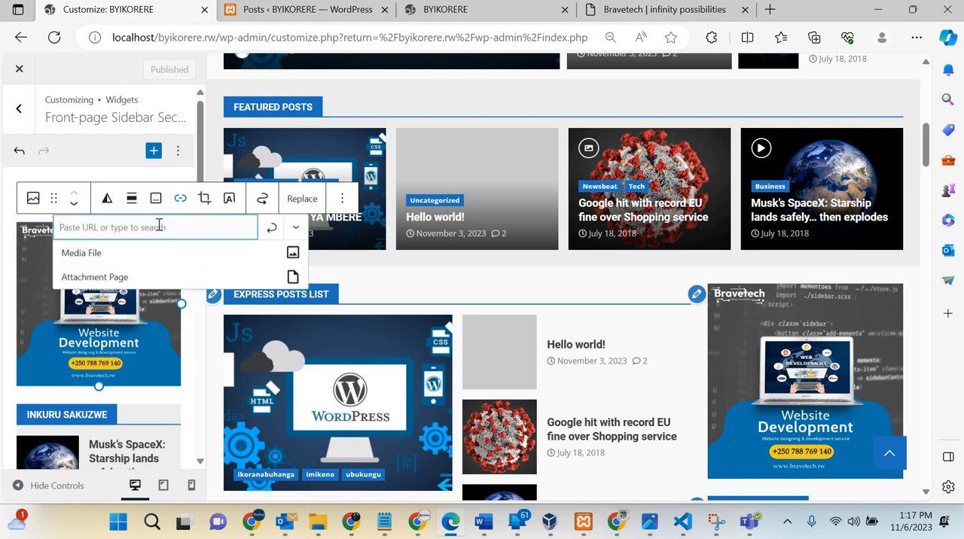
type("https://bravetech.rw/")
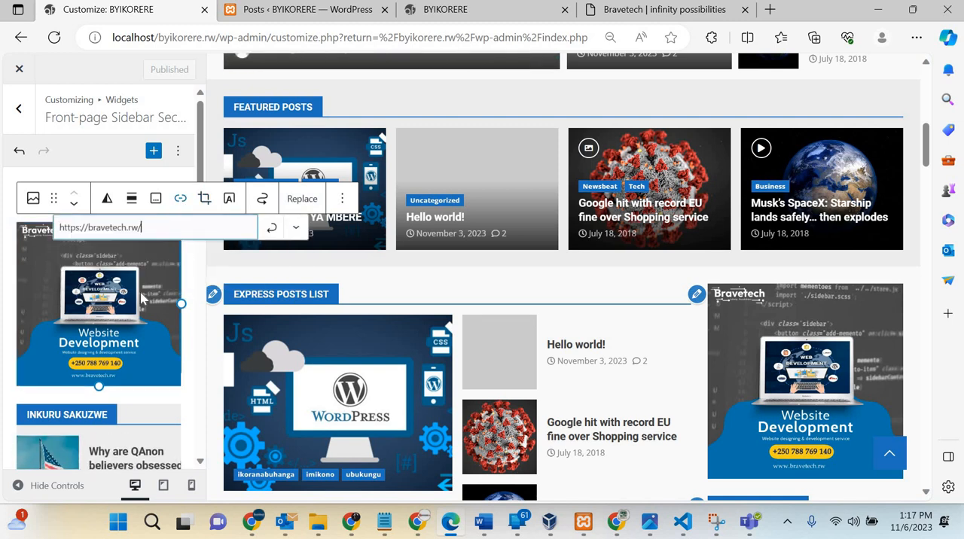
left_click(273, 229)
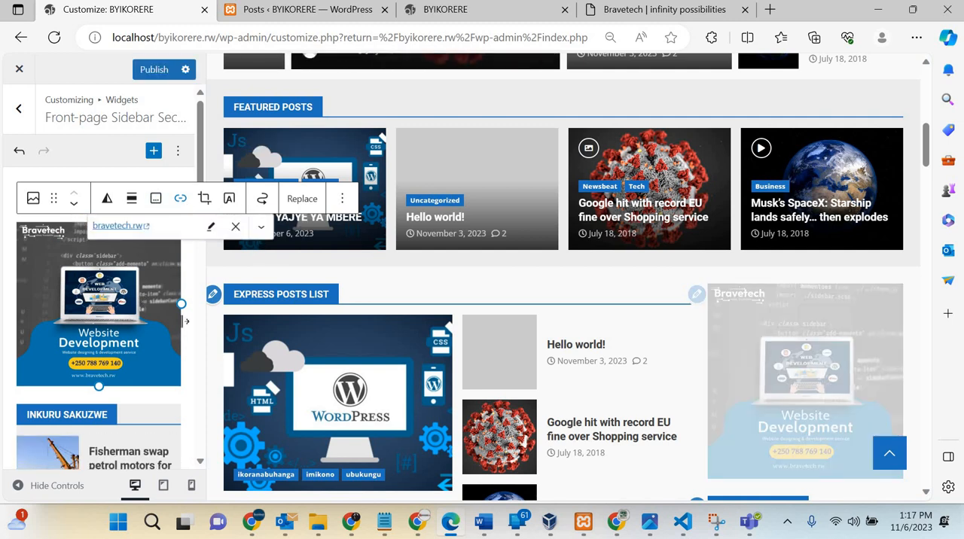
left_click(202, 378)
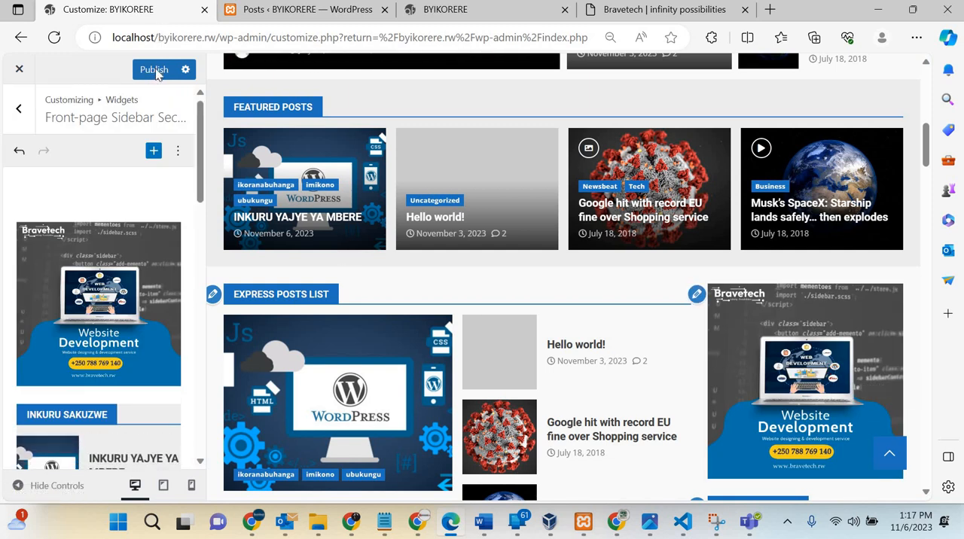
Step: Reload the live BYIKORERE homepage and examine the Bravetech ad placement and the other front-page sections
left_click(462, 19)
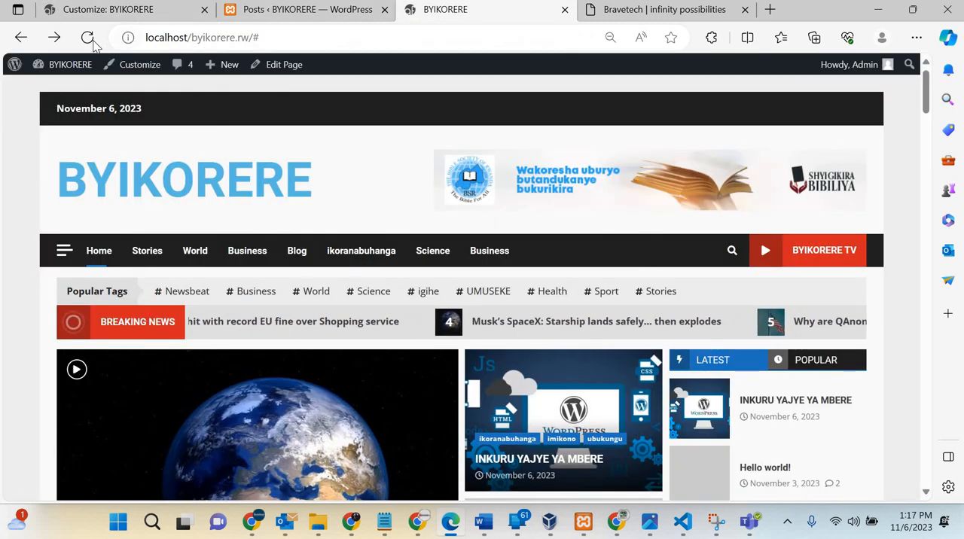
left_click(87, 38)
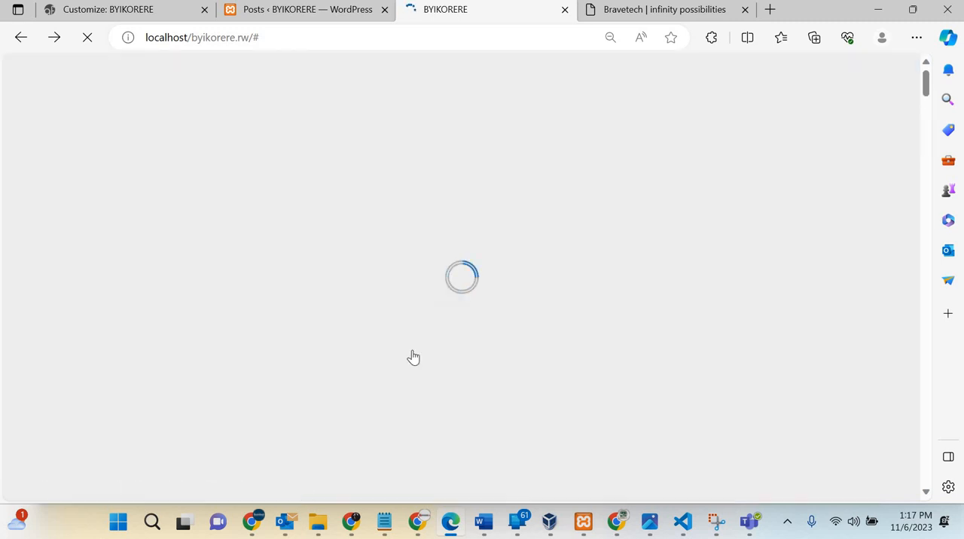
scroll(414, 358, "down", 3)
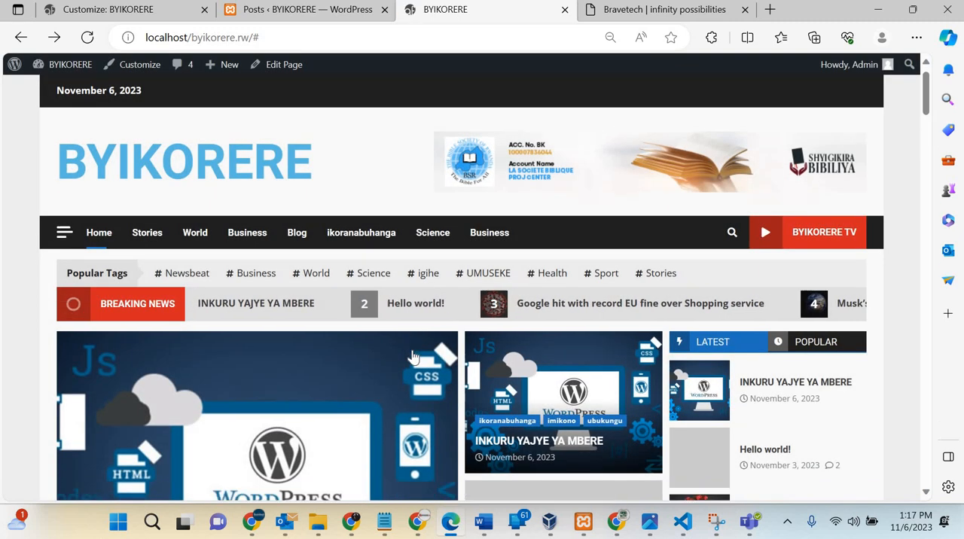
scroll(414, 358, "down", 6)
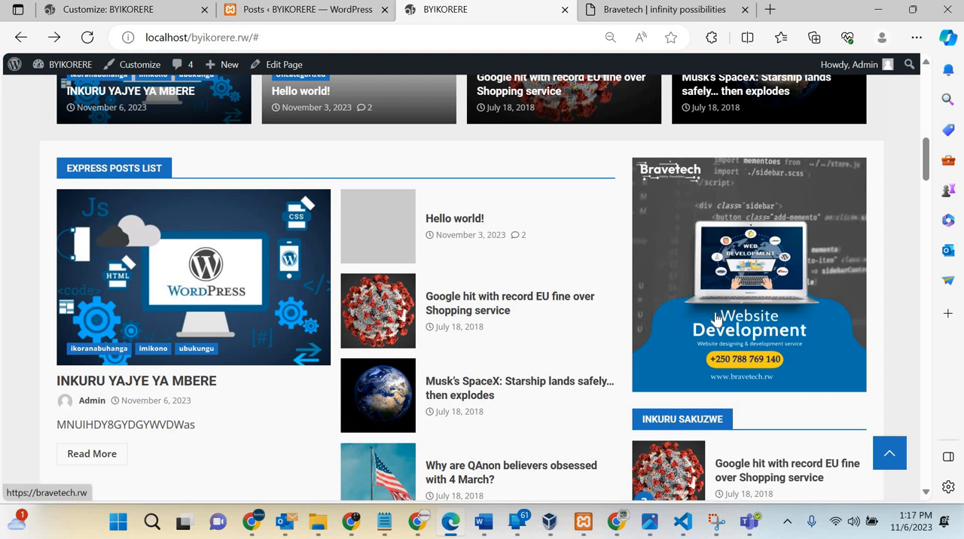
scroll(716, 321, "down", 5)
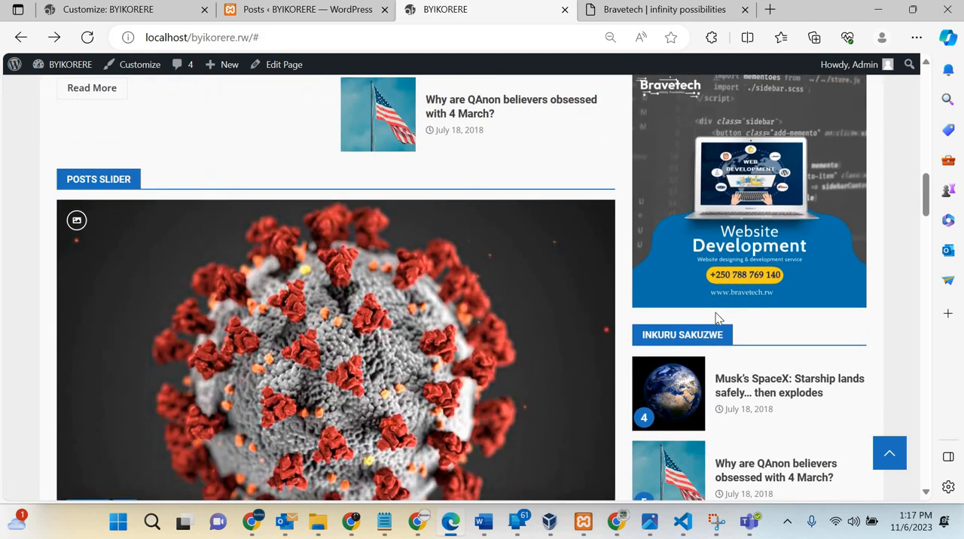
scroll(716, 312, "down", 20)
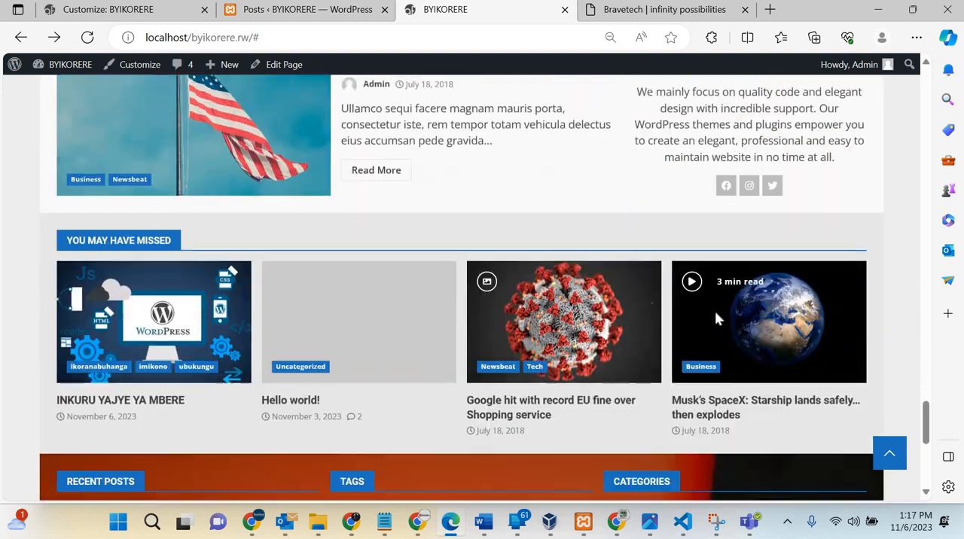
scroll(716, 313, "down", 5)
scroll(716, 312, "up", 20)
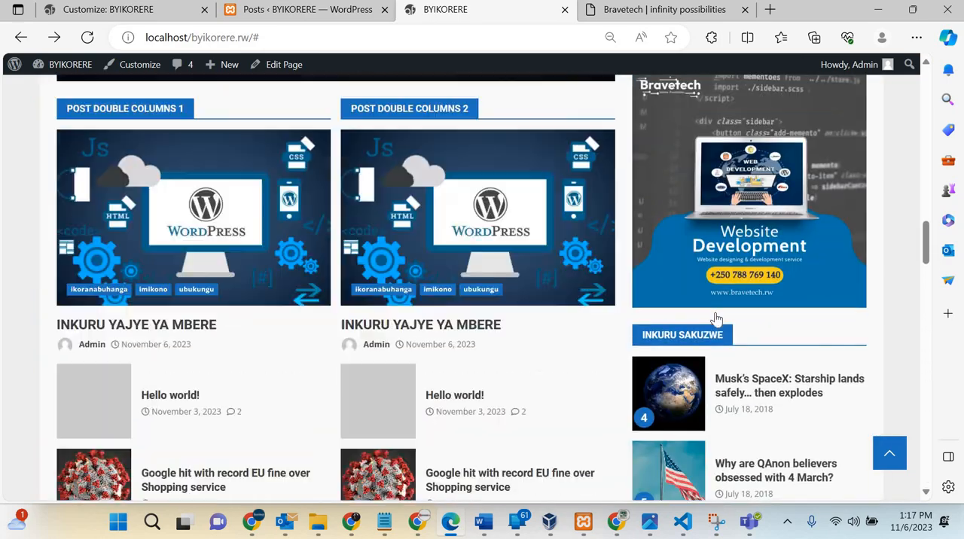
scroll(716, 321, "up", 20)
scroll(566, 254, "down", 7)
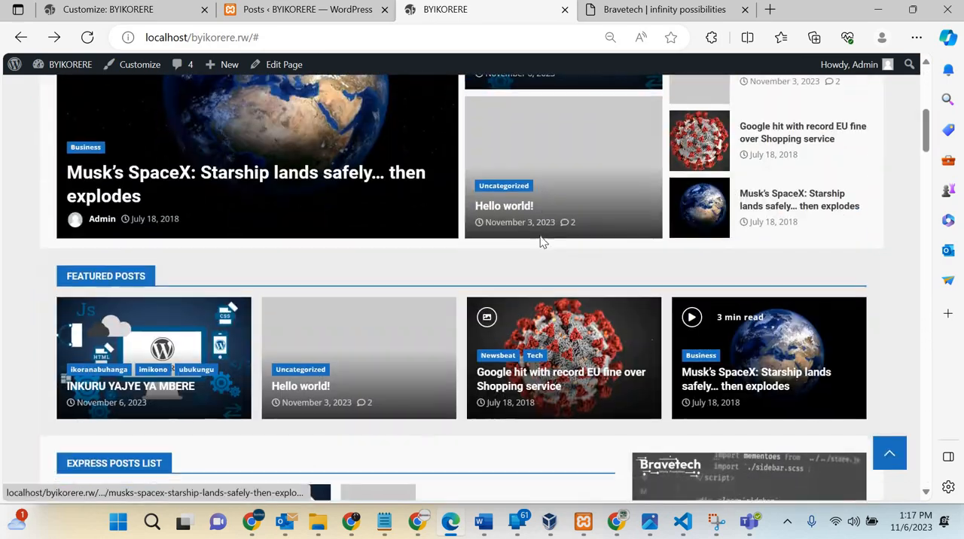
scroll(490, 247, "up", 7)
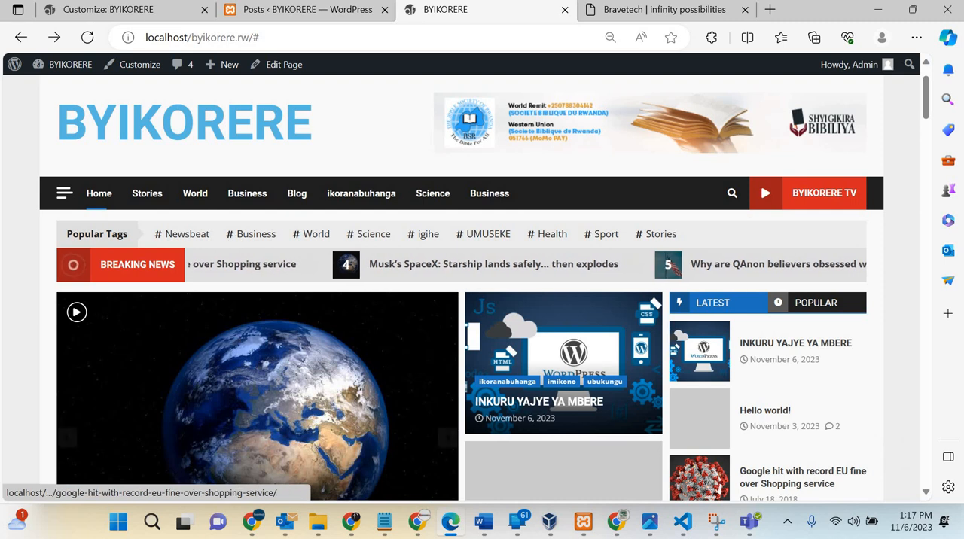
Step: Return to the Customizer, leave the sidebar widget area and open the Express Posts List widget in the front-page content for editing
left_click(108, 9)
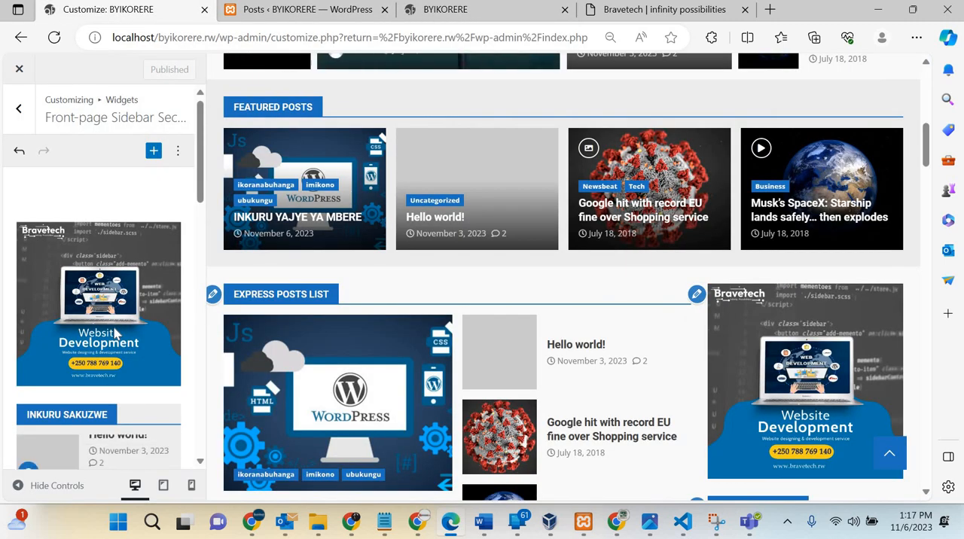
scroll(56, 203, "down", 3)
scroll(56, 203, "up", 3)
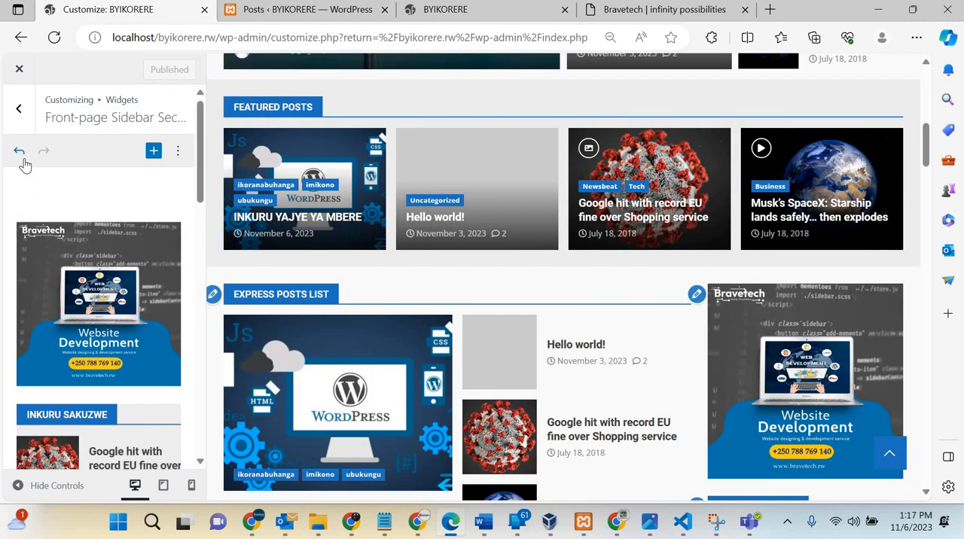
left_click(20, 106)
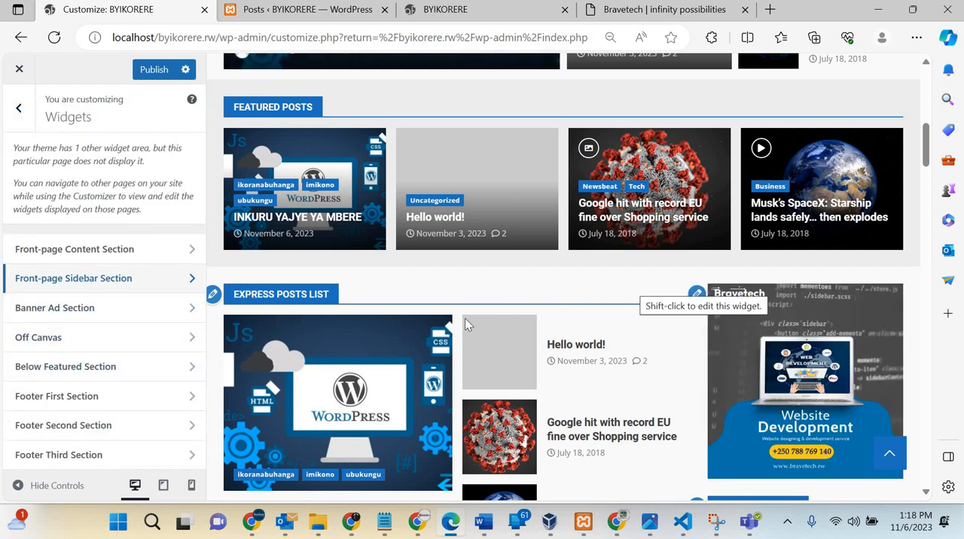
scroll(462, 320, "down", 8)
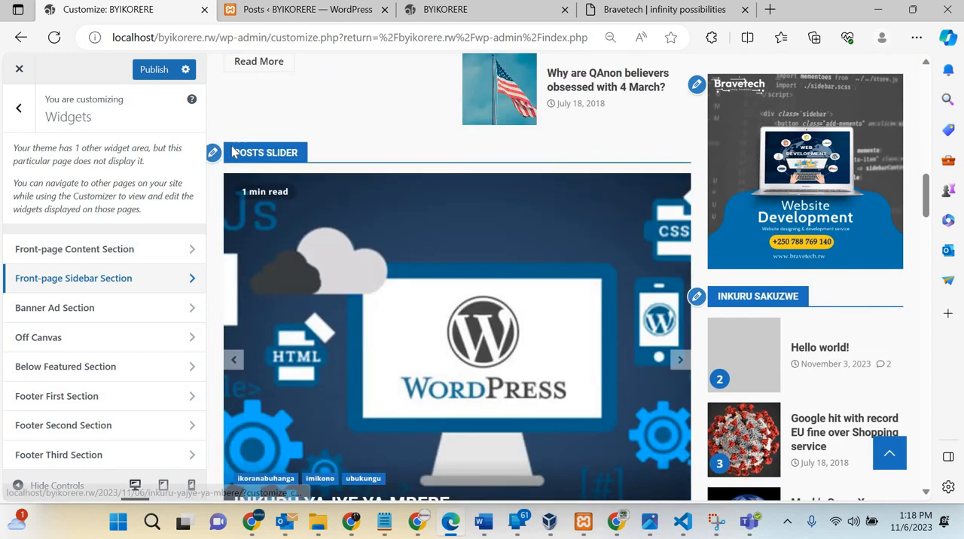
scroll(338, 479, "down", 8)
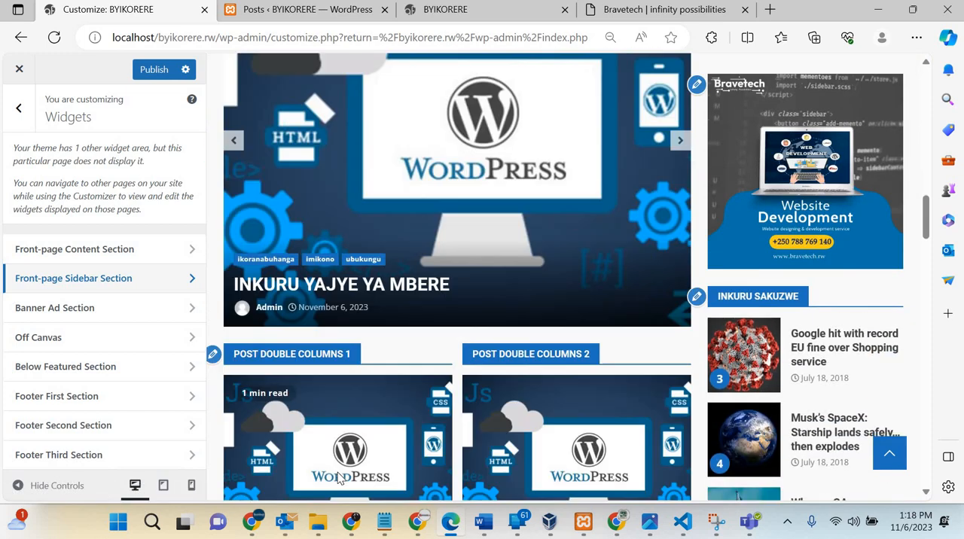
scroll(338, 479, "up", 15)
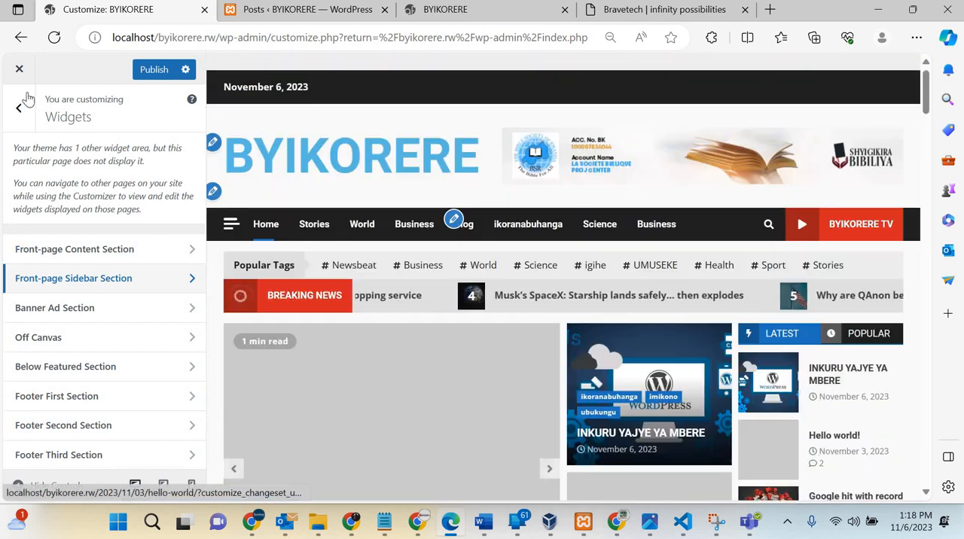
left_click(19, 111)
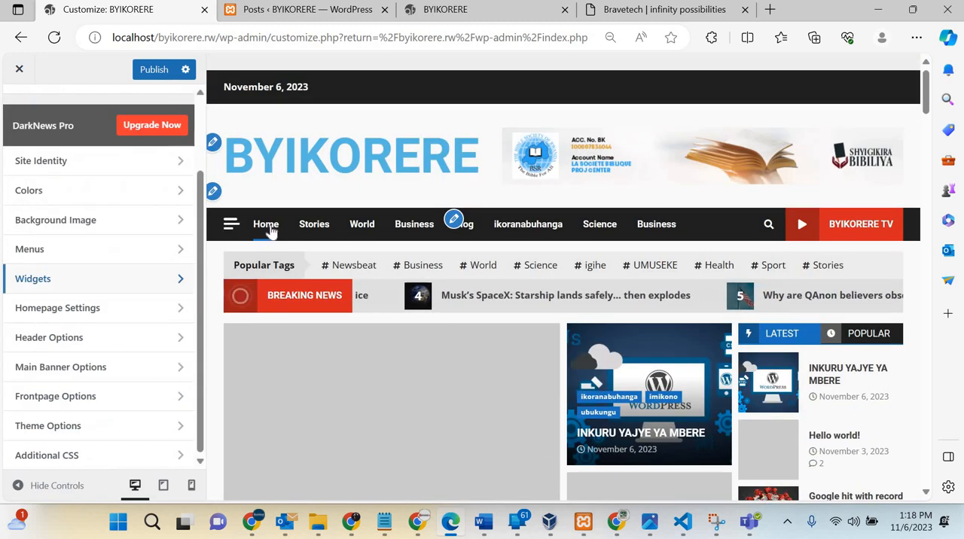
scroll(269, 238, "down", 7)
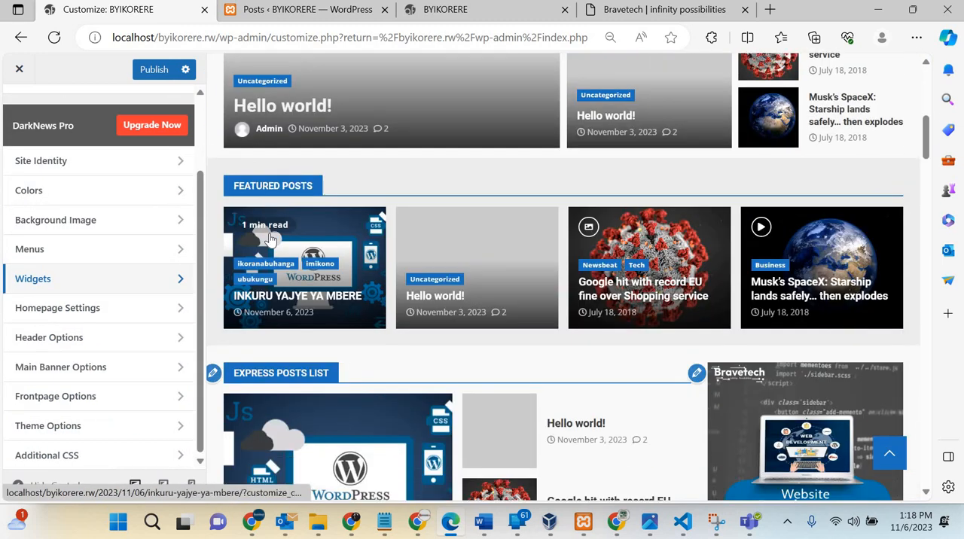
scroll(269, 237, "down", 2)
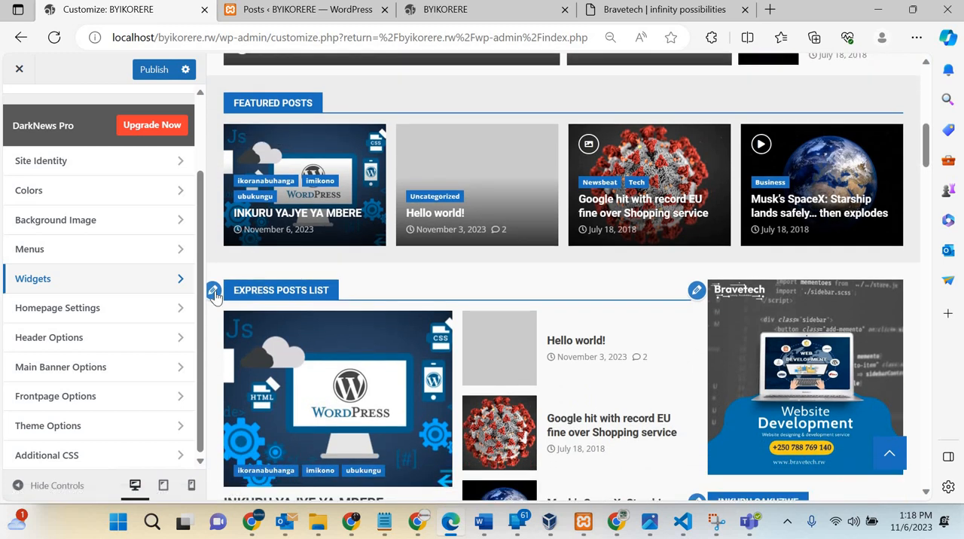
left_click(214, 293)
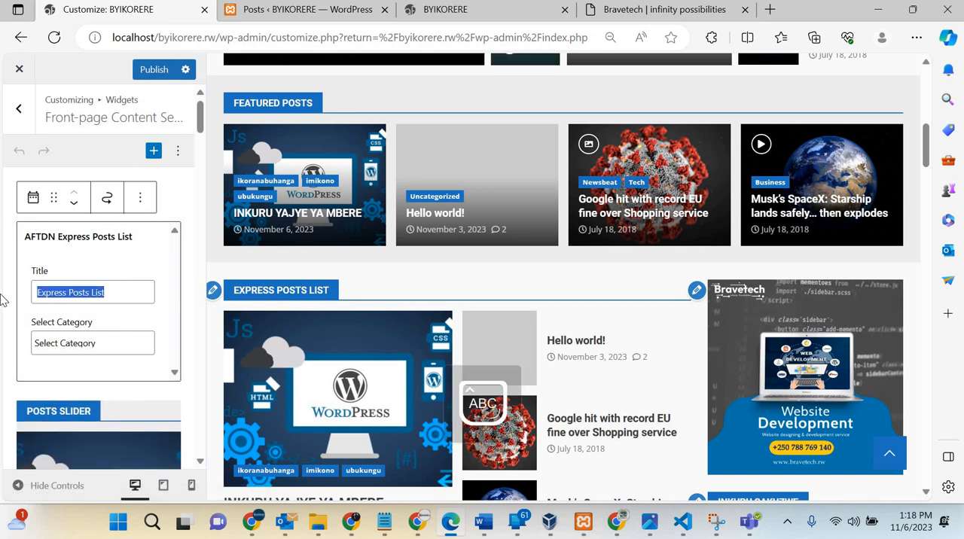
Step: Title the Express Posts List widget Ubuzima, set its category to Health and check the section in the preview
type("uzima")
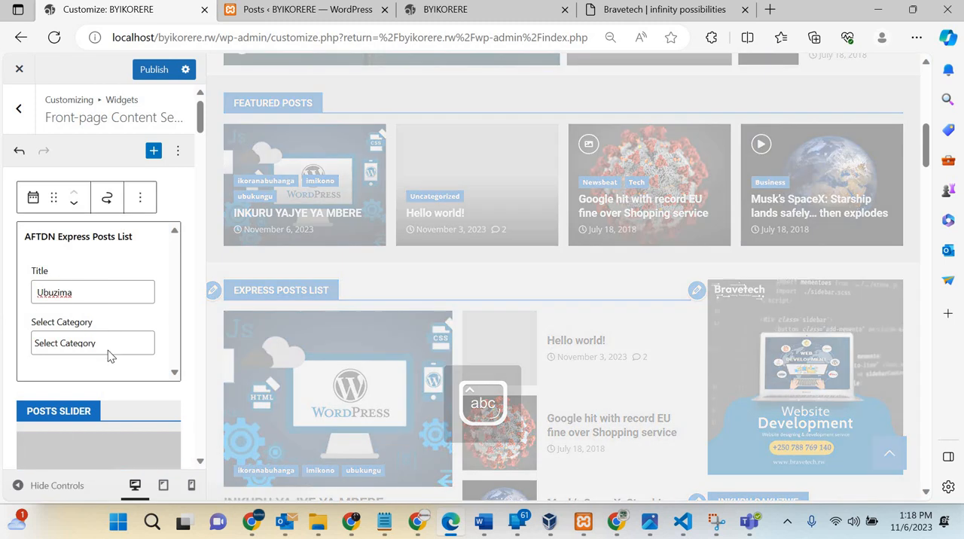
left_click(108, 351)
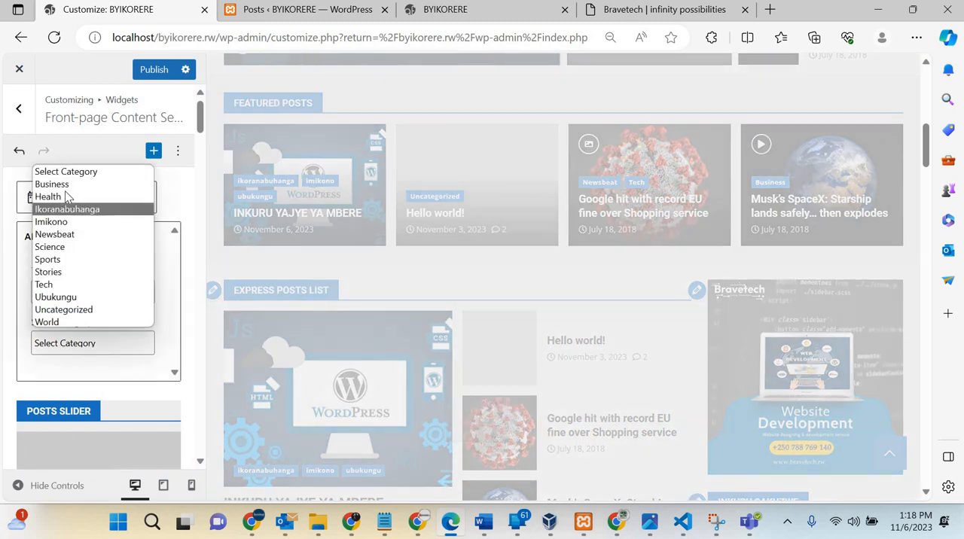
left_click(67, 196)
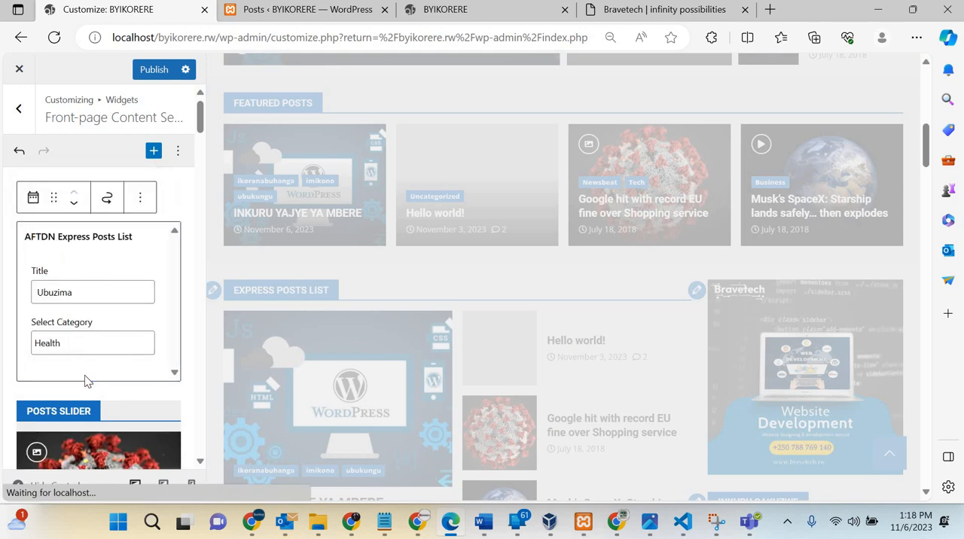
scroll(66, 299, "down", 1)
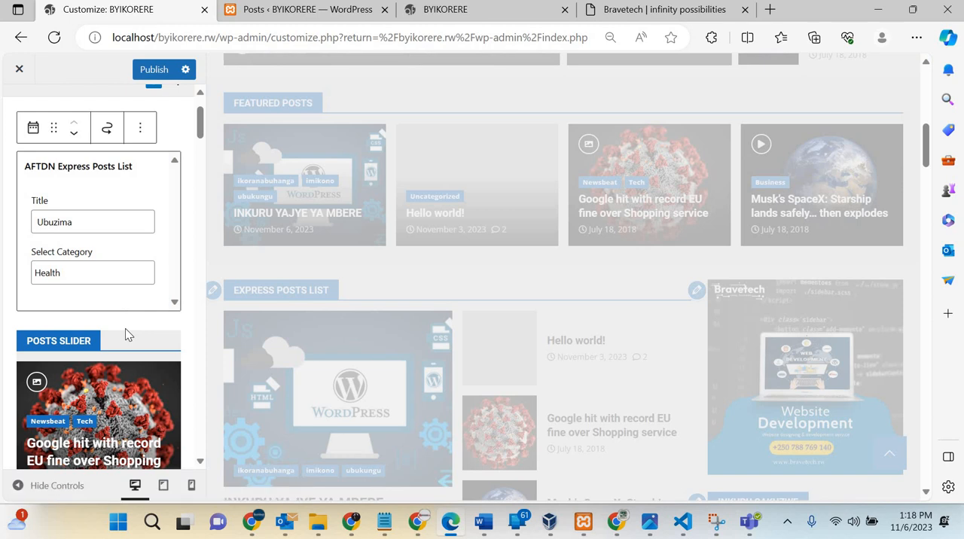
left_click(86, 350)
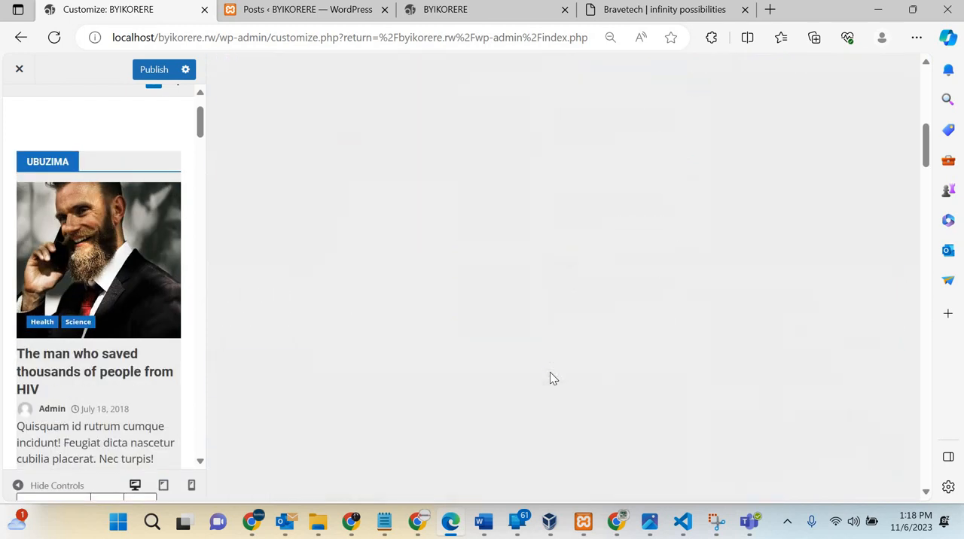
scroll(462, 318, "down", 2)
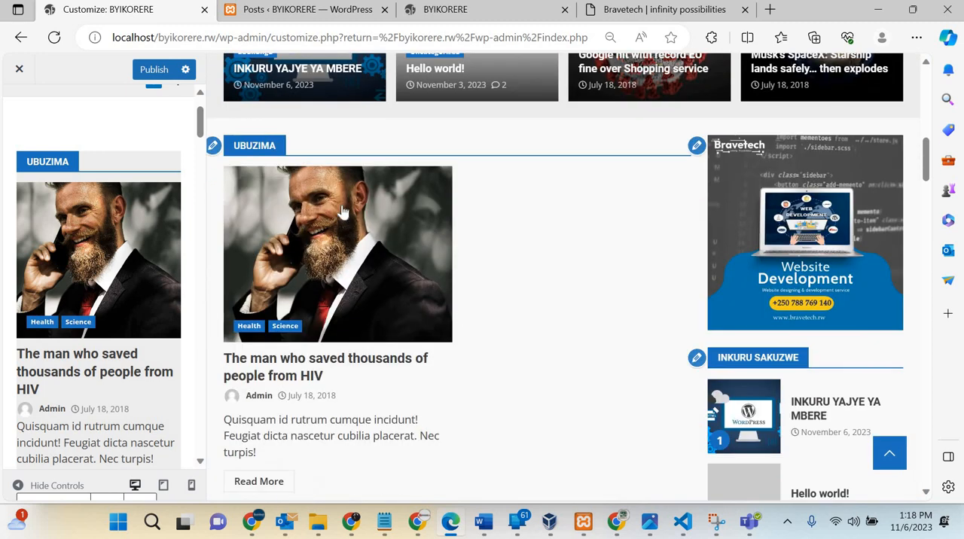
scroll(426, 322, "down", 1)
scroll(309, 249, "down", 2)
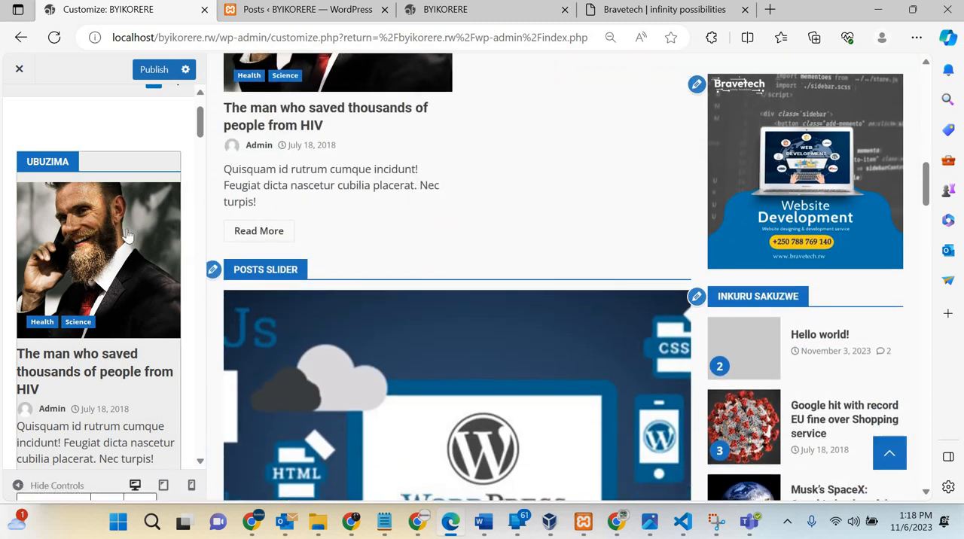
scroll(113, 221, "up", 1)
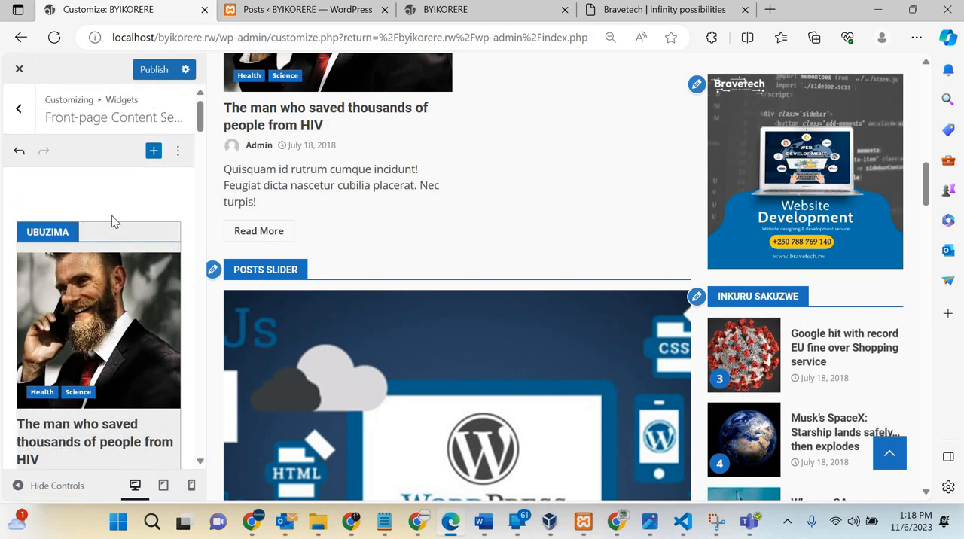
Step: Switch the Ubuzima posts list widget to the Sports category and check its posts in the preview
left_click(75, 353)
left_click(86, 345)
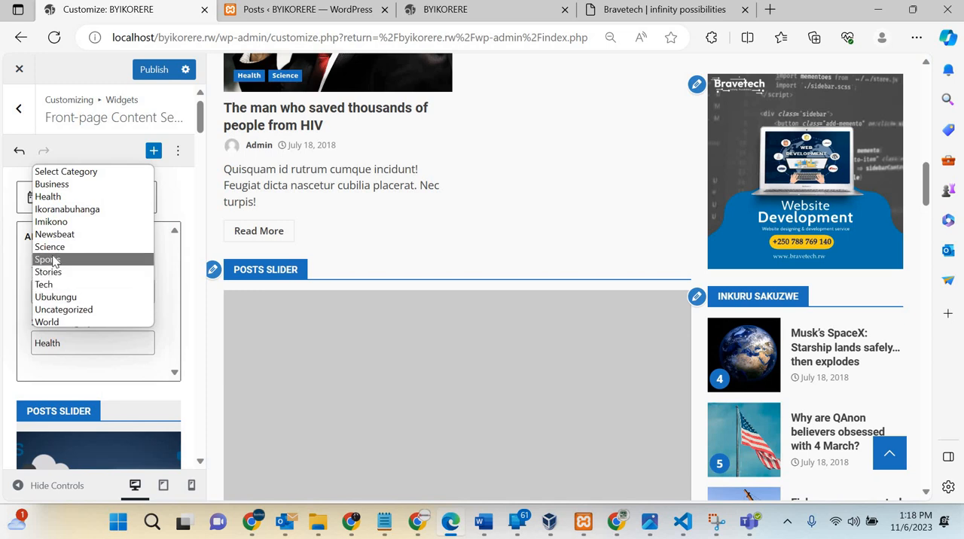
left_click(52, 260)
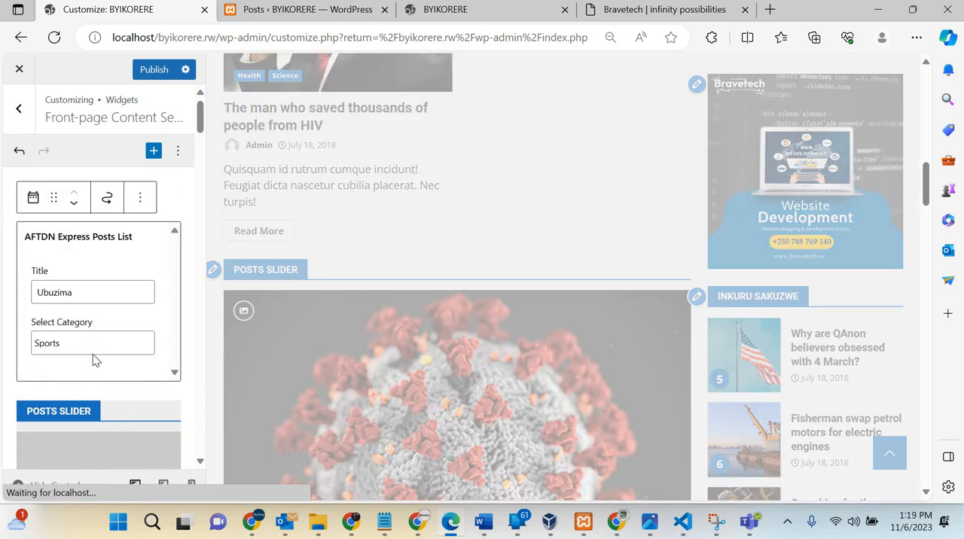
left_click(92, 347)
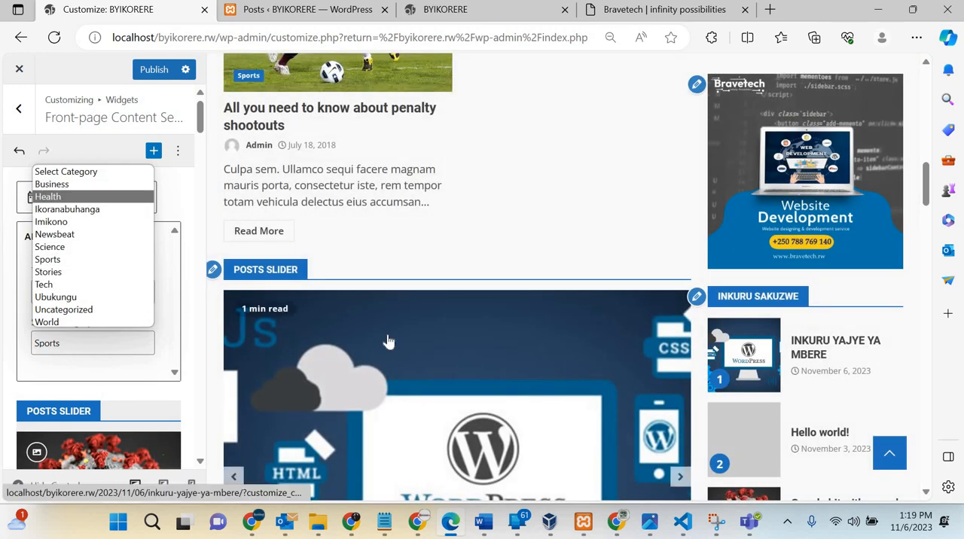
scroll(388, 339, "down", 1)
scroll(387, 339, "down", 4)
scroll(388, 339, "up", 9)
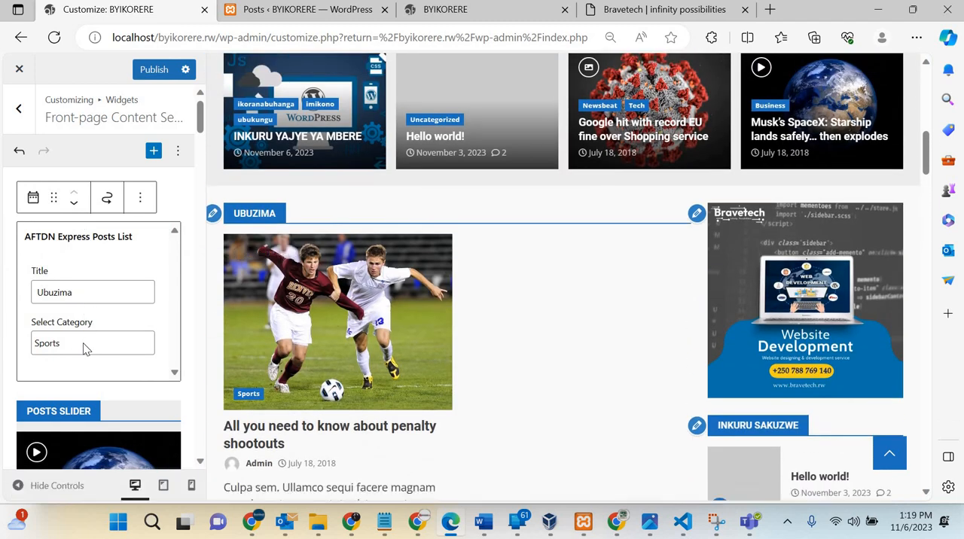
Step: Set the posts list widget's category to Business and change its title to ubukungu
left_click(84, 346)
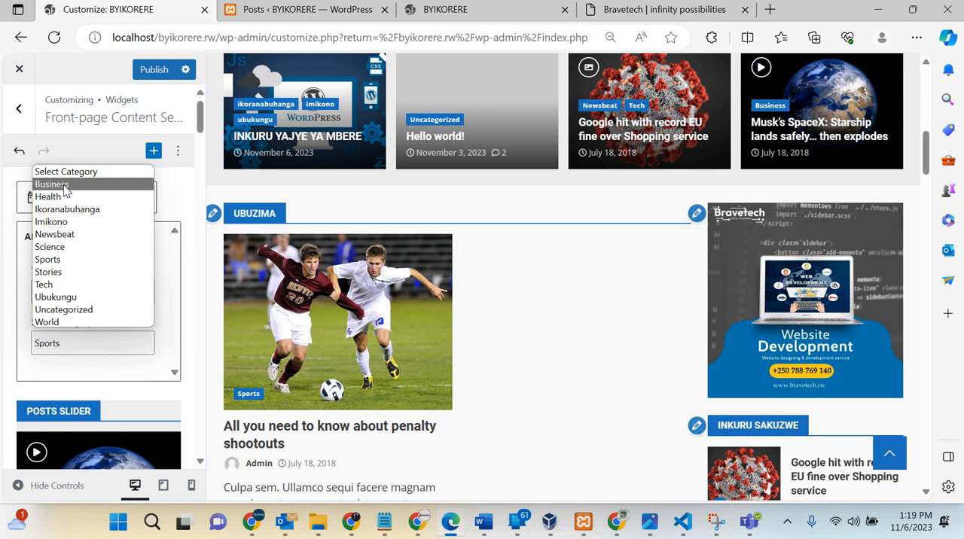
left_click(64, 186)
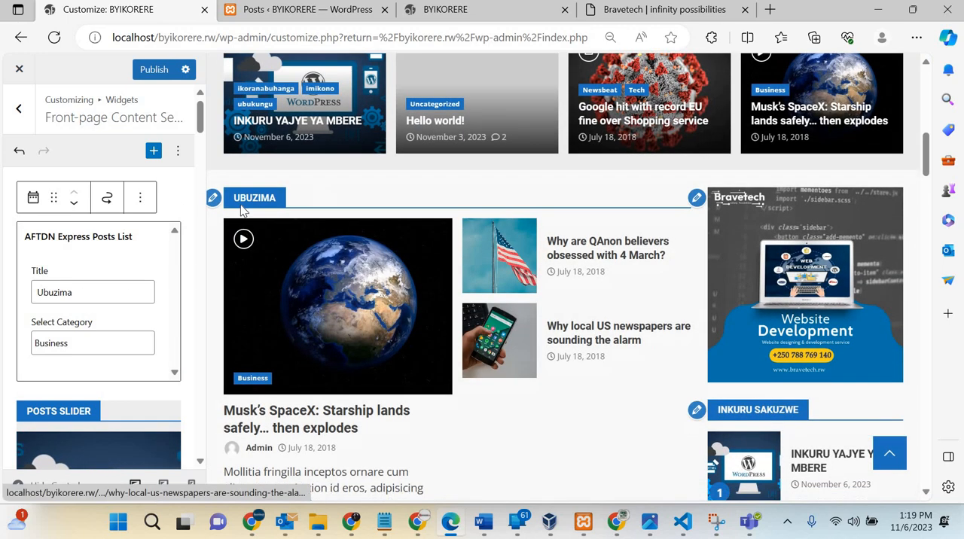
double_click(112, 292)
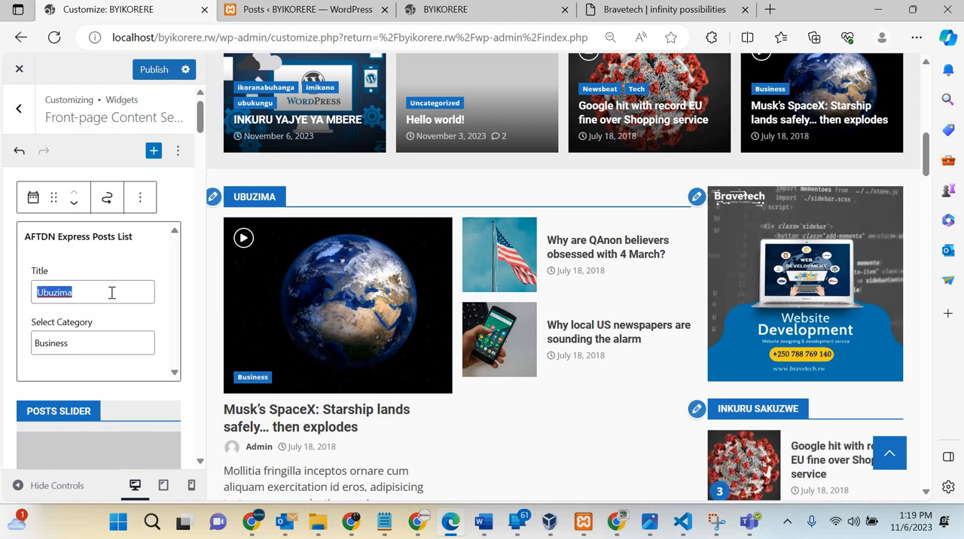
type("ubukungu")
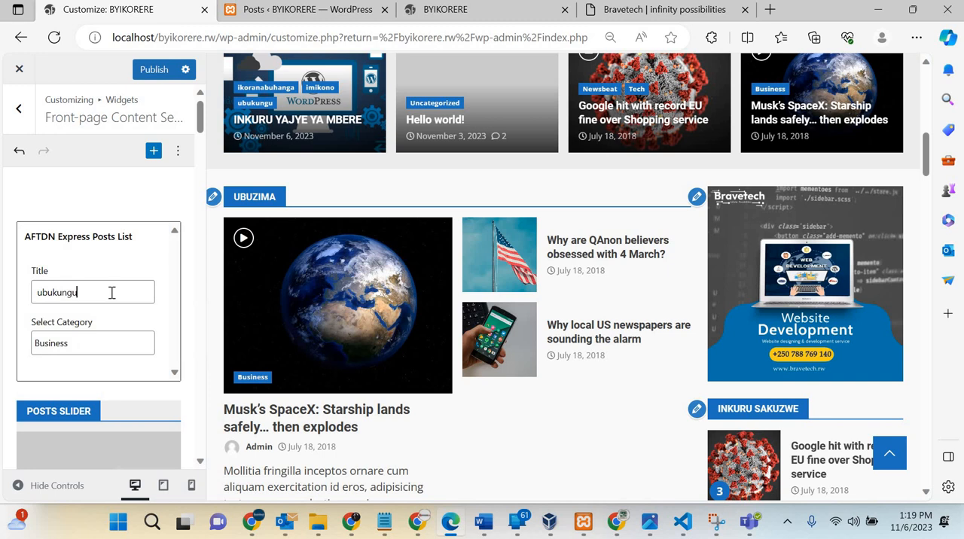
scroll(129, 301, "down", 2)
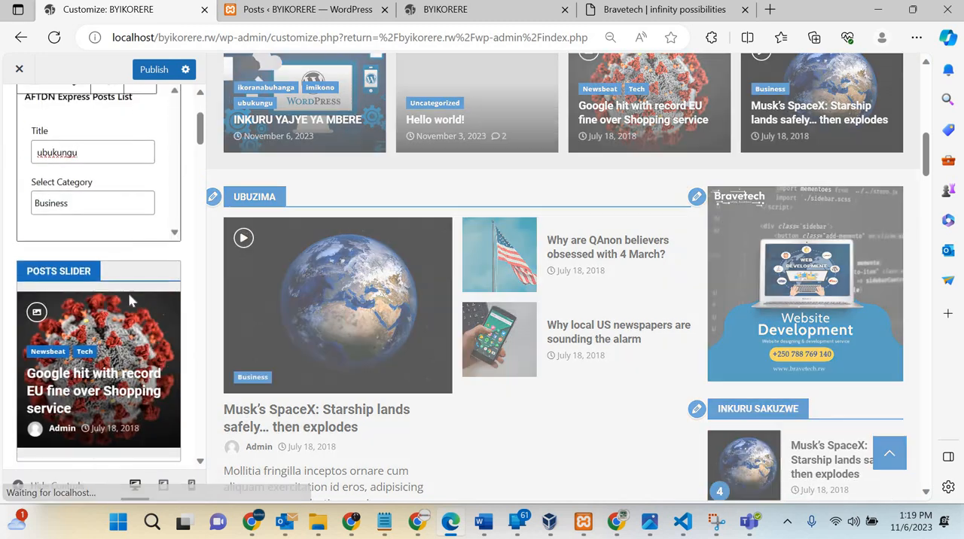
scroll(128, 292, "down", 5)
right_click(128, 293)
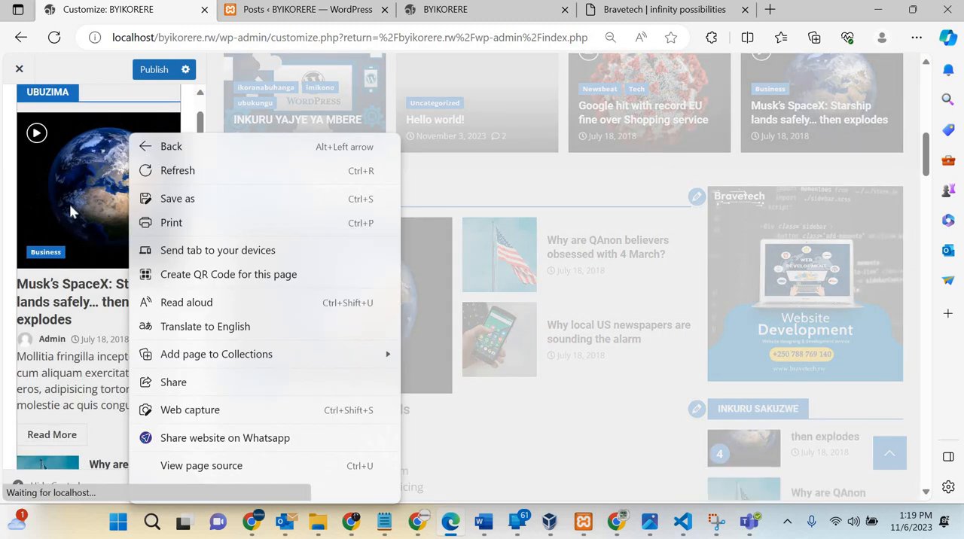
scroll(63, 161, "down", 5)
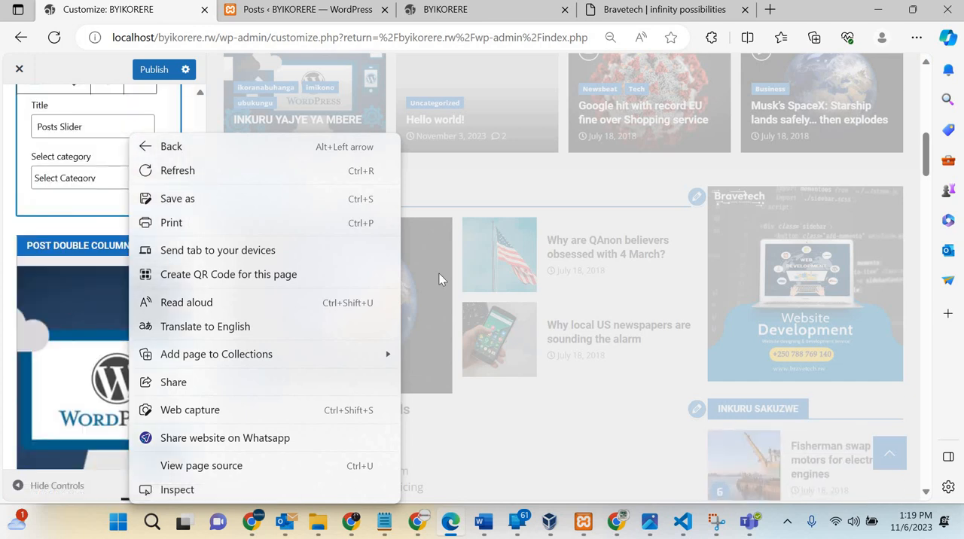
left_click(431, 174)
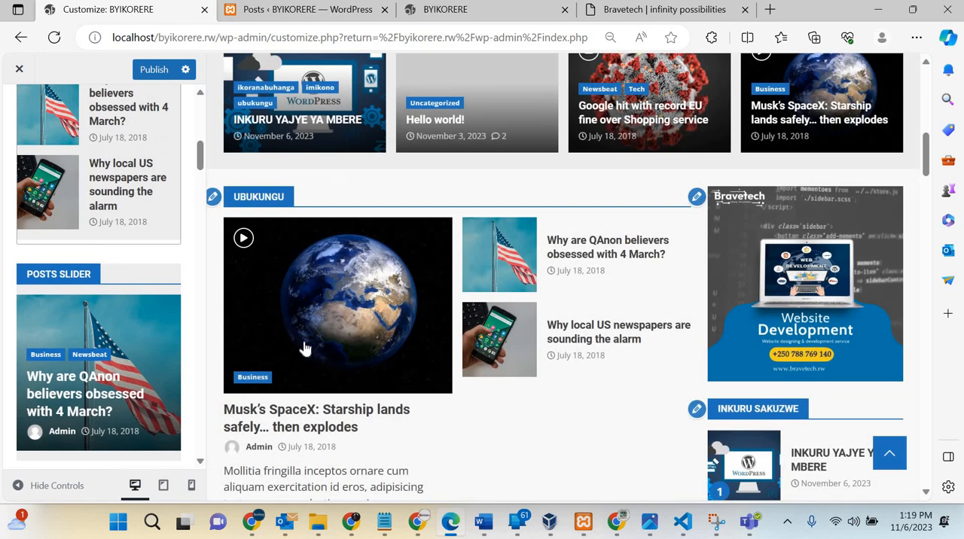
Step: Open the Posts Slider widget in the front-page content for editing and title it IMIKINO
scroll(404, 247, "down", 2)
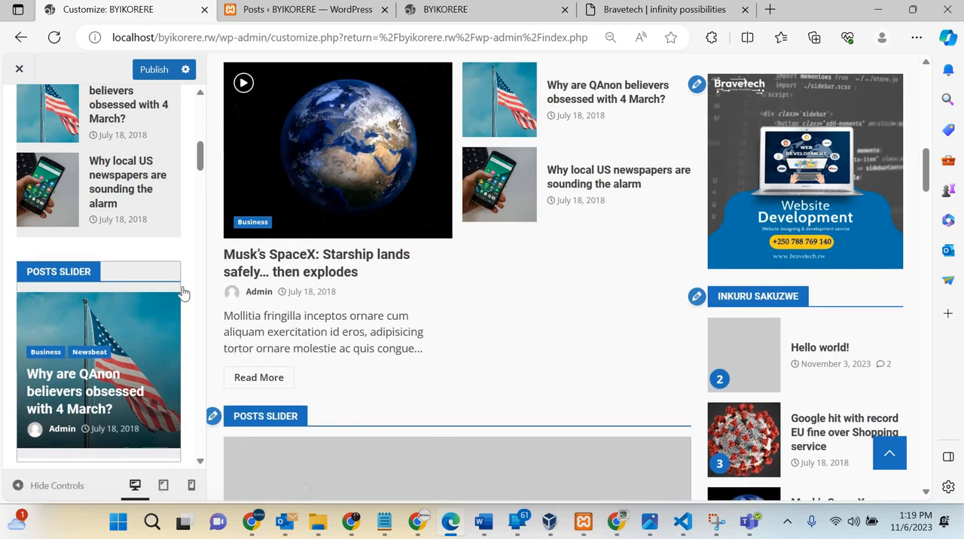
scroll(174, 302, "down", 1)
scroll(377, 272, "down", 2)
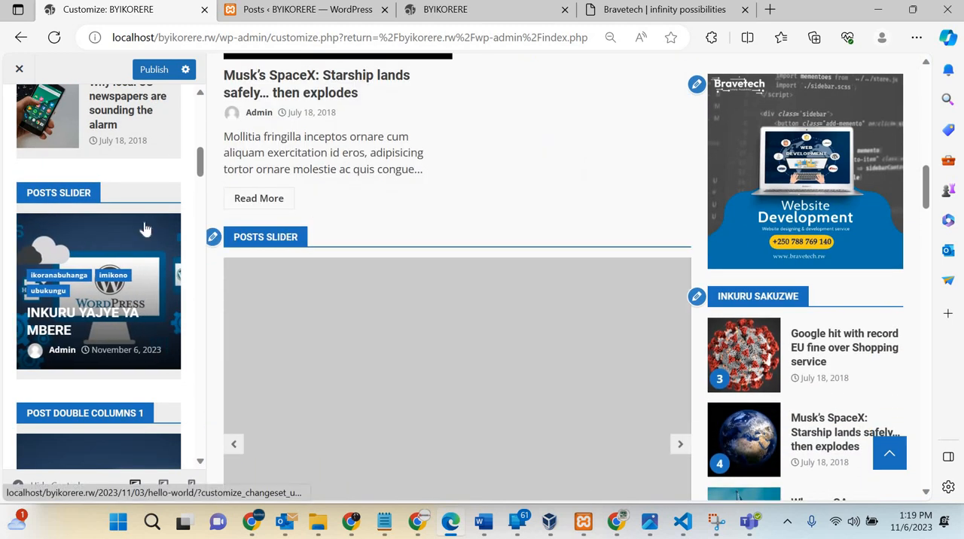
left_click(78, 194)
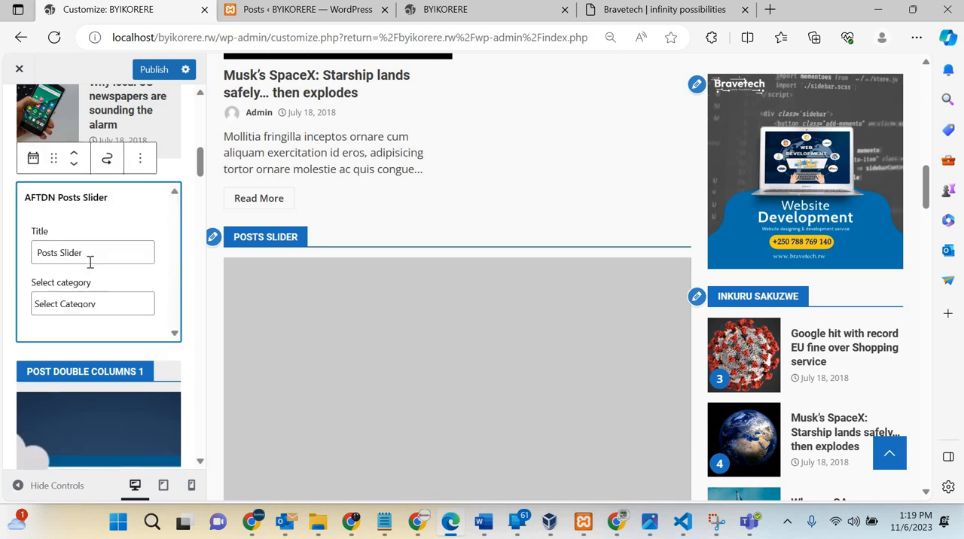
left_click(90, 261)
triple_click(90, 261)
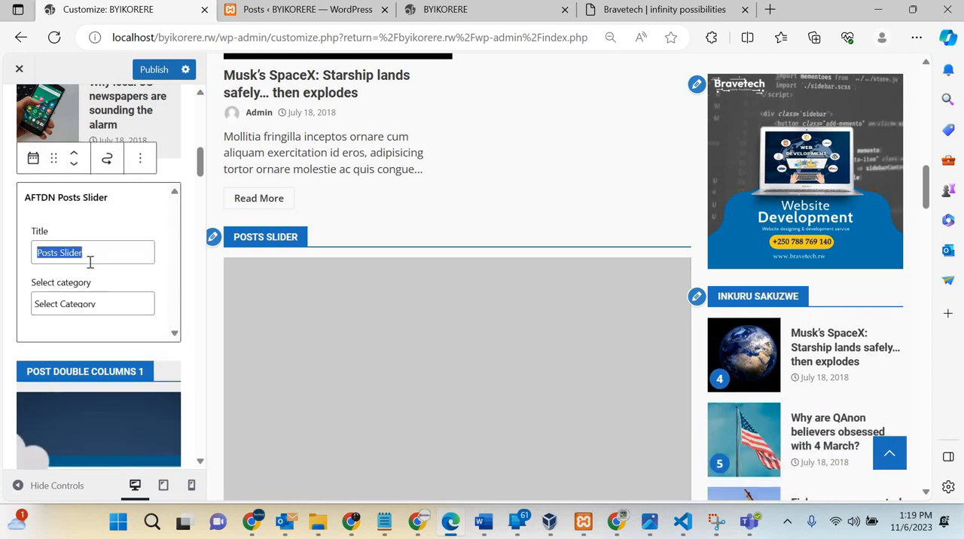
type("IMIKINO")
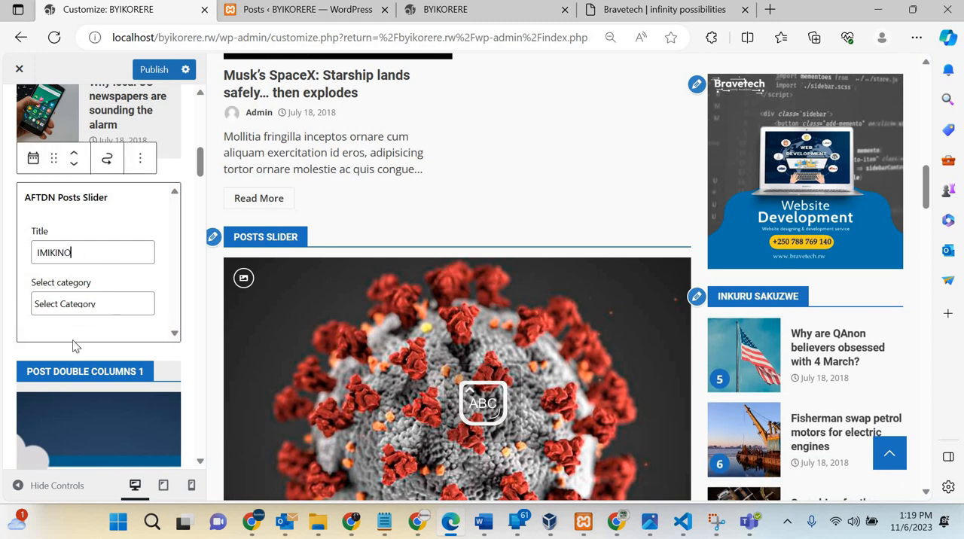
Step: Set the IMIKINO posts slider's category to Sports and check the section in the preview
left_click(75, 305)
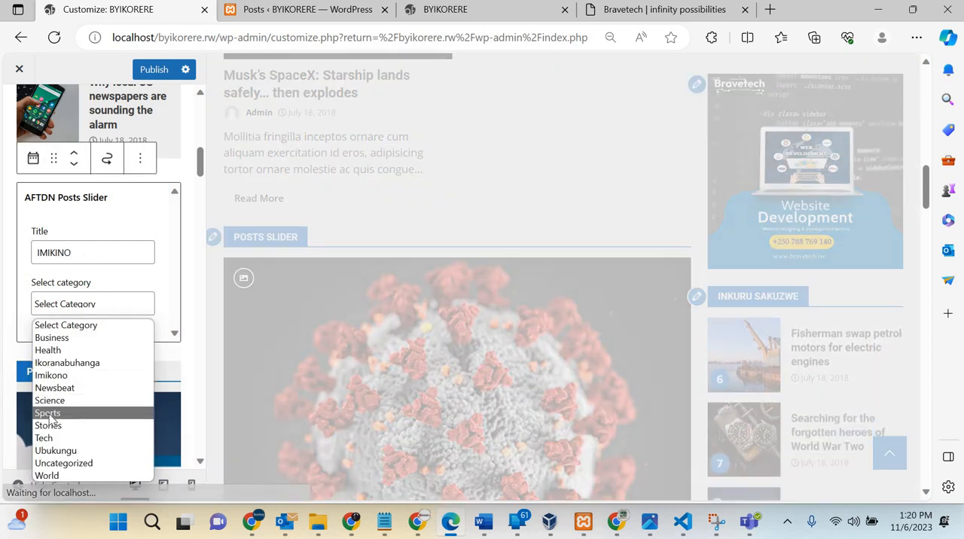
left_click(47, 414)
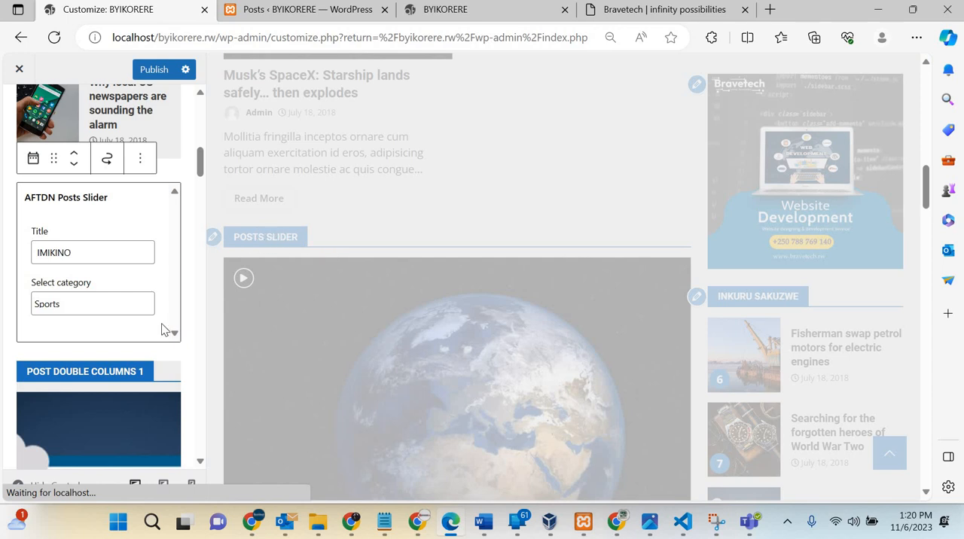
scroll(157, 329, "down", 2)
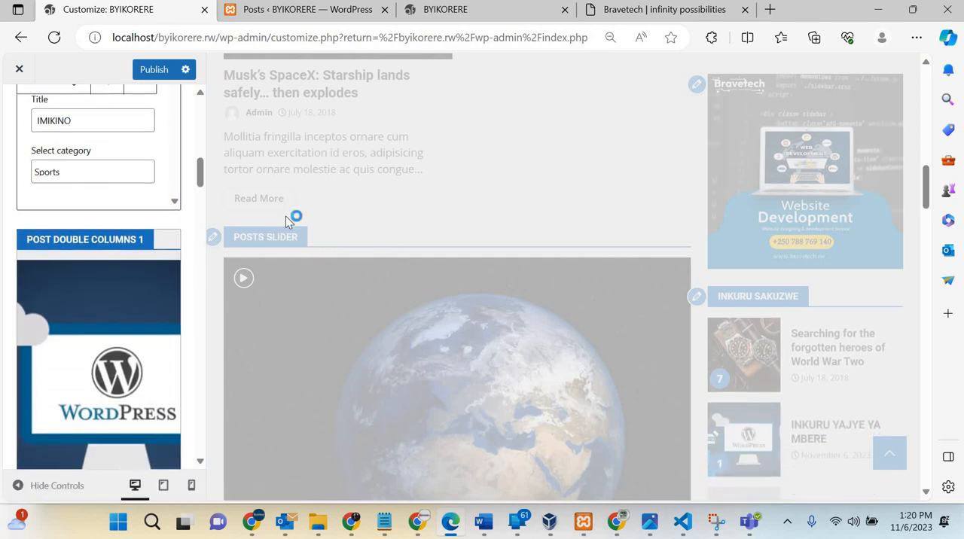
scroll(382, 264, "down", 3)
scroll(382, 264, "down", 2)
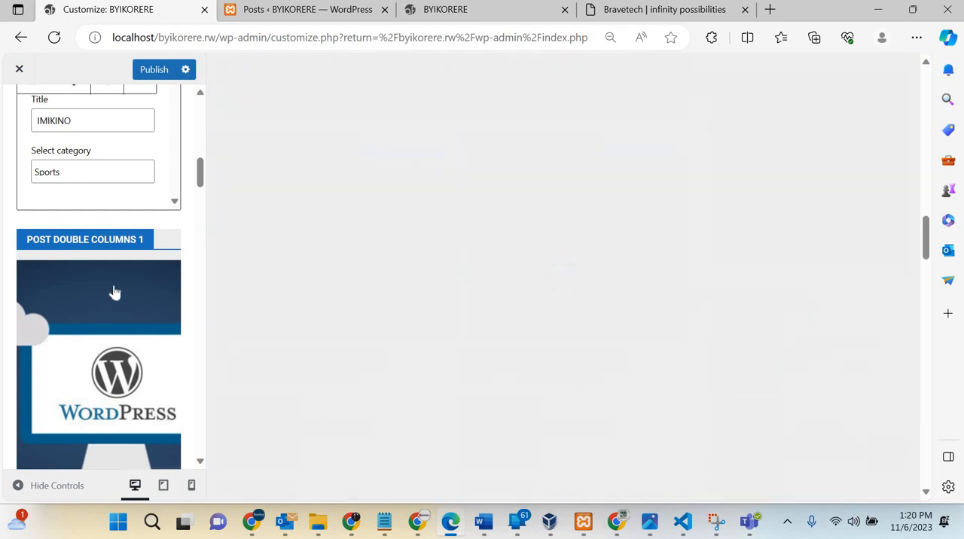
scroll(113, 292, "down", 3)
scroll(113, 292, "up", 3)
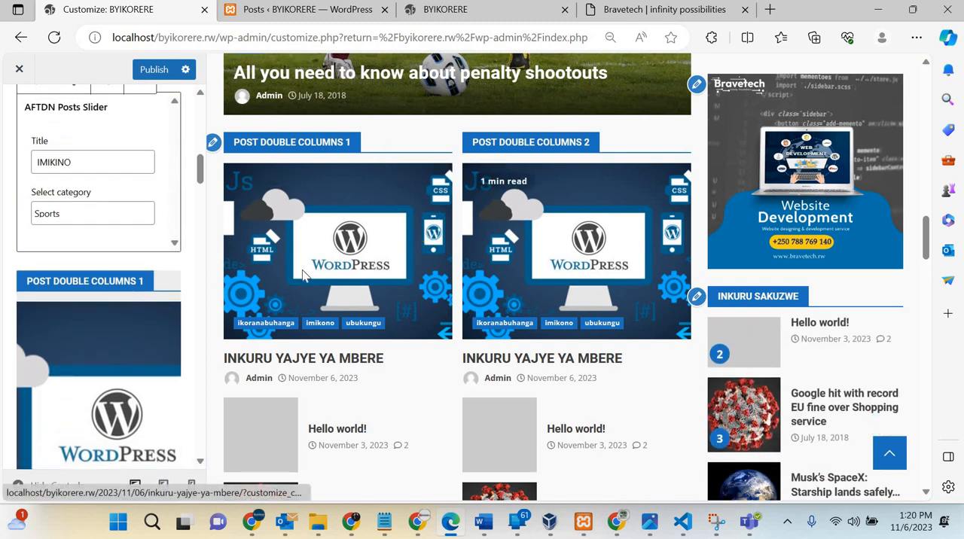
Step: Open the Post Double Columns widget and set its first title to IKORANABUHANGA
scroll(422, 332, "down", 1)
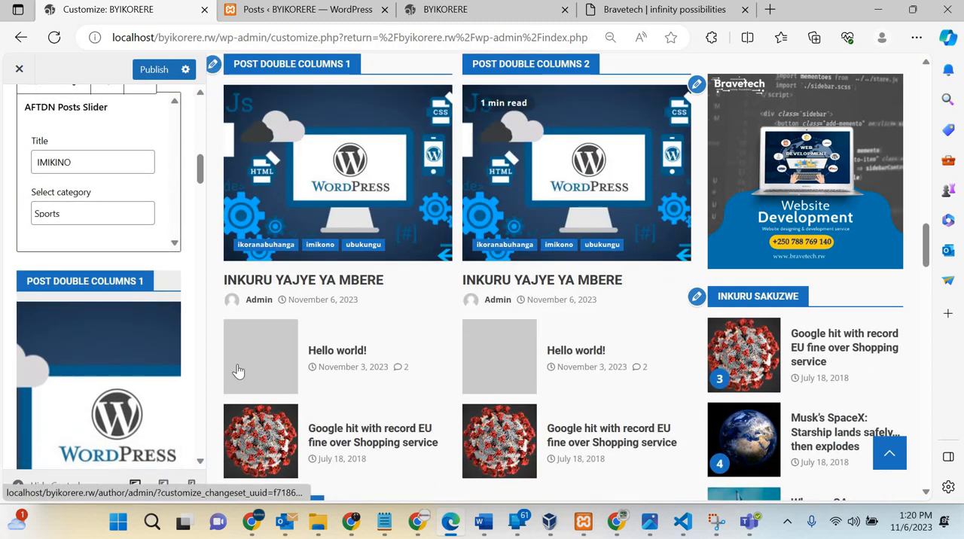
left_click(126, 281)
left_click(141, 384)
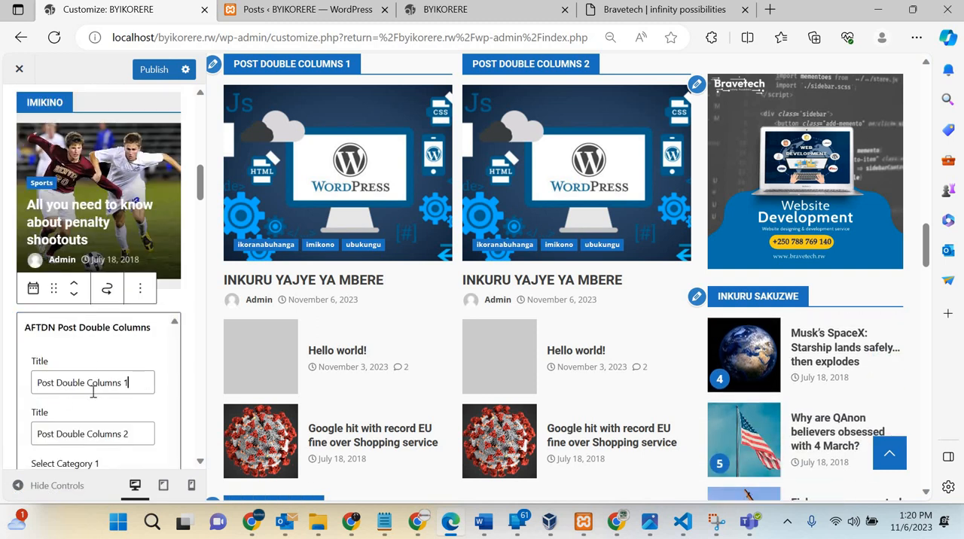
key("ctrl+a")
type("IK")
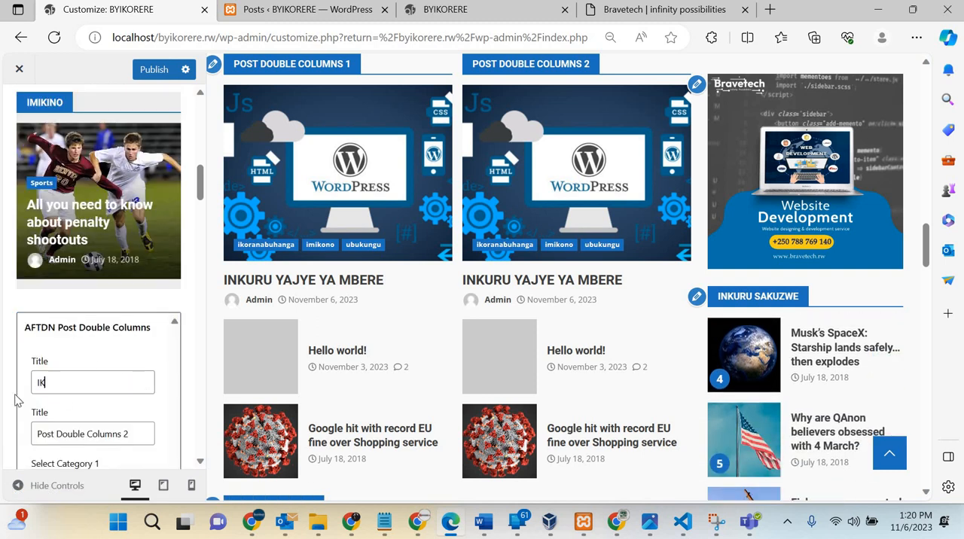
type("ORANABUH")
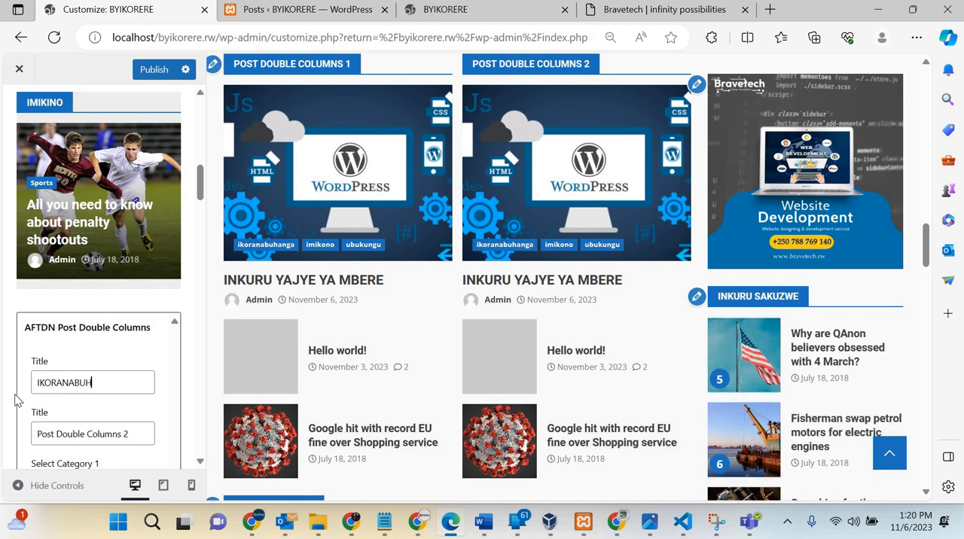
type("ANGA")
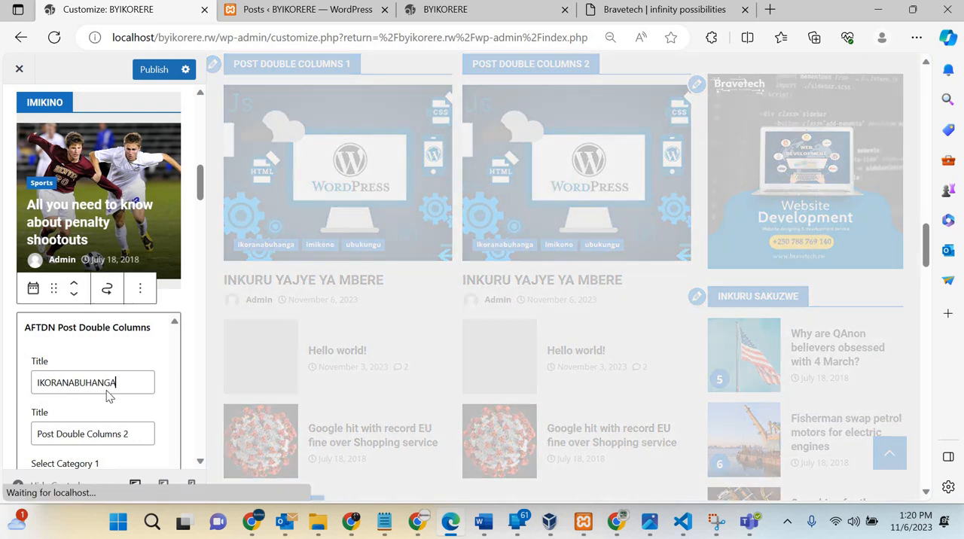
Step: Try SIENC and then Ubuhanga as the second title of the Post Double Columns widget
scroll(113, 385, "down", 1)
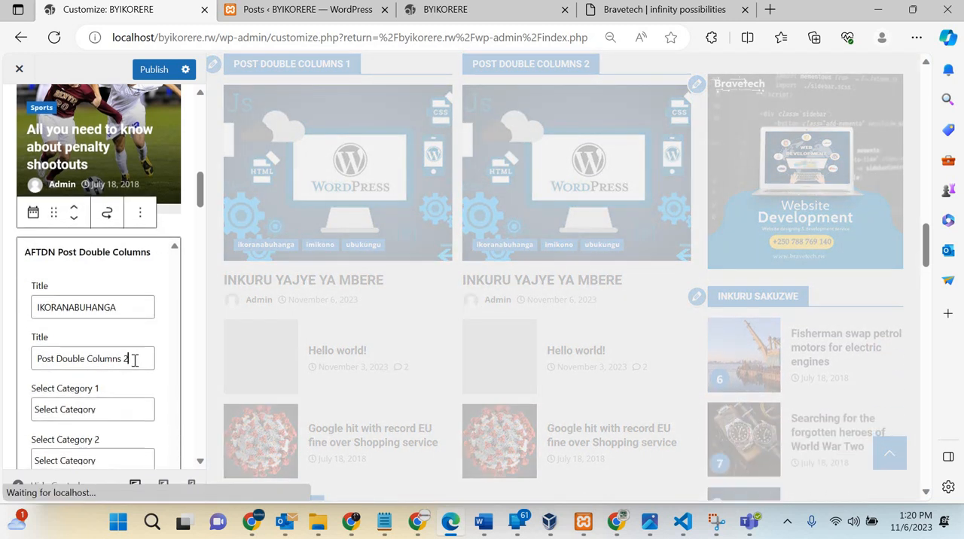
key("shift+Left")
key("shift+Left")
key("shift+Left")
key("shift+Left")
key("shift+Left")
key("shift+Left")
key("shift+Left")
key("shift+Left")
key("shift+Left")
key("shift+Left")
key("shift+Left")
key("shift+Left")
key("shift+Left")
key("shift+Left")
key("shift+Left")
key("shift+Left")
key("shift+Left")
key("shift+Left")
key("shift+Left")
key("shift+Left")
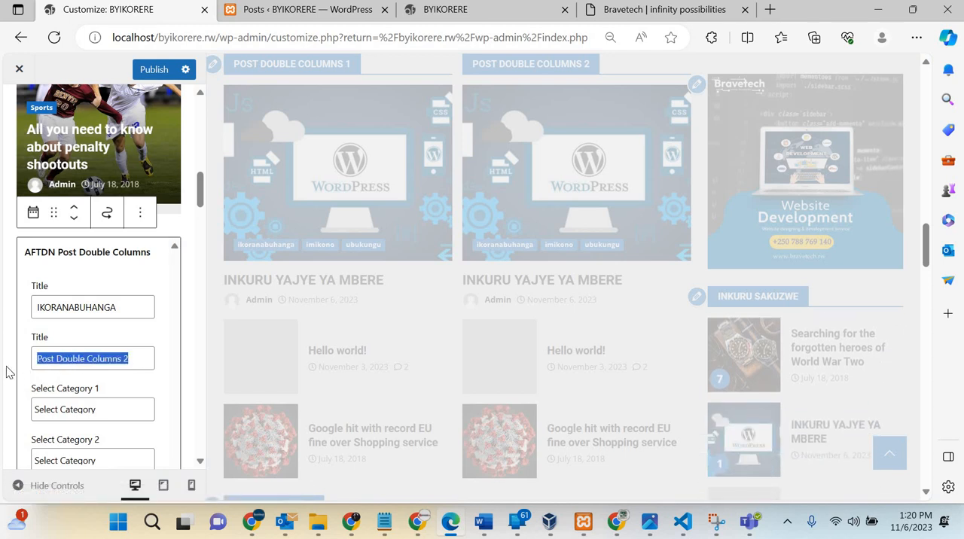
key("BackSpace")
type("S")
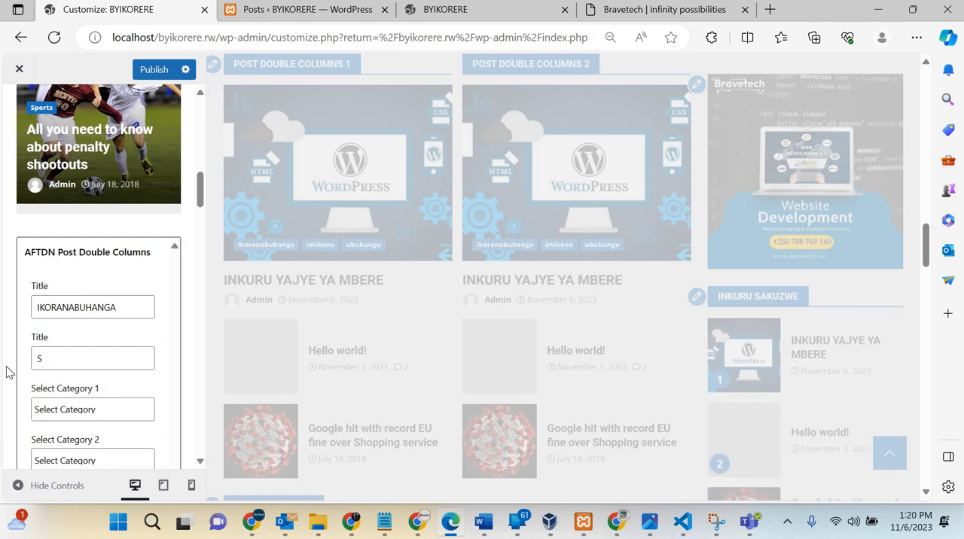
type("IEN")
key("BackSpace")
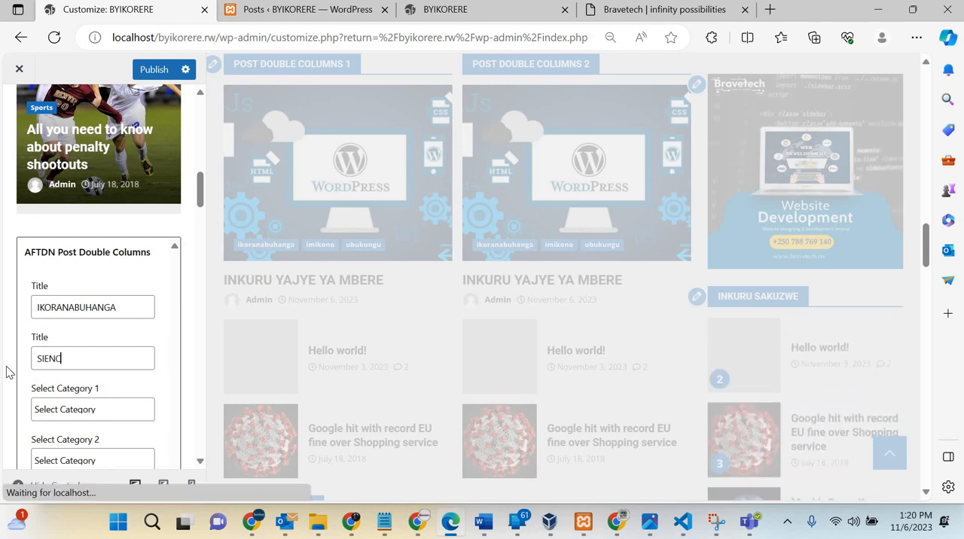
type("U")
key("Caps_Lock")
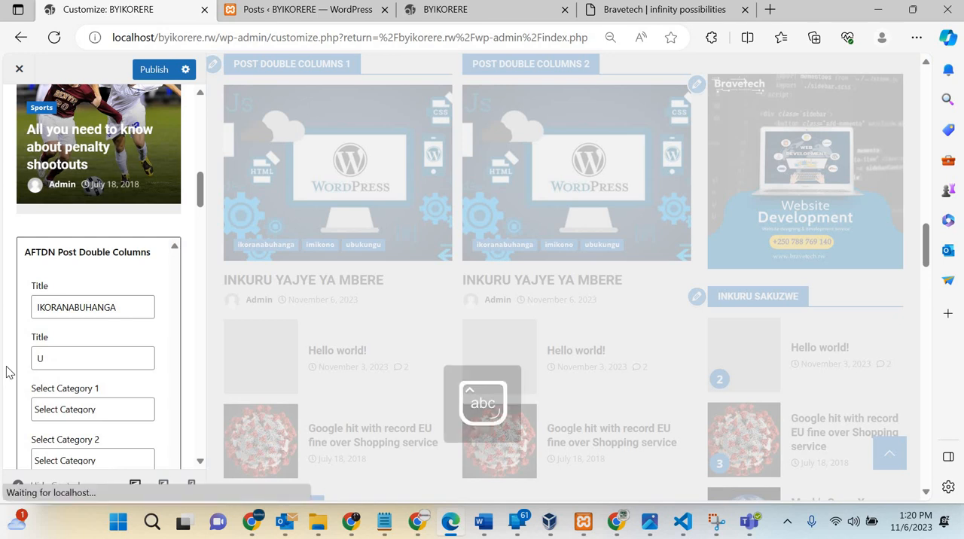
type("buhanga")
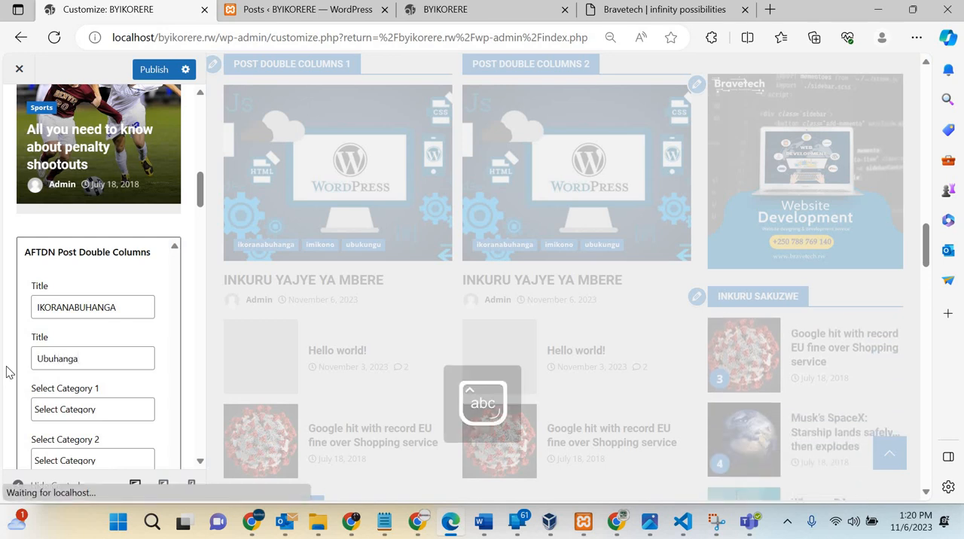
Step: Replace the second title of the Post Double Columns widget with POLITIKE
key("ctrl+a")
key("Caps_Lock")
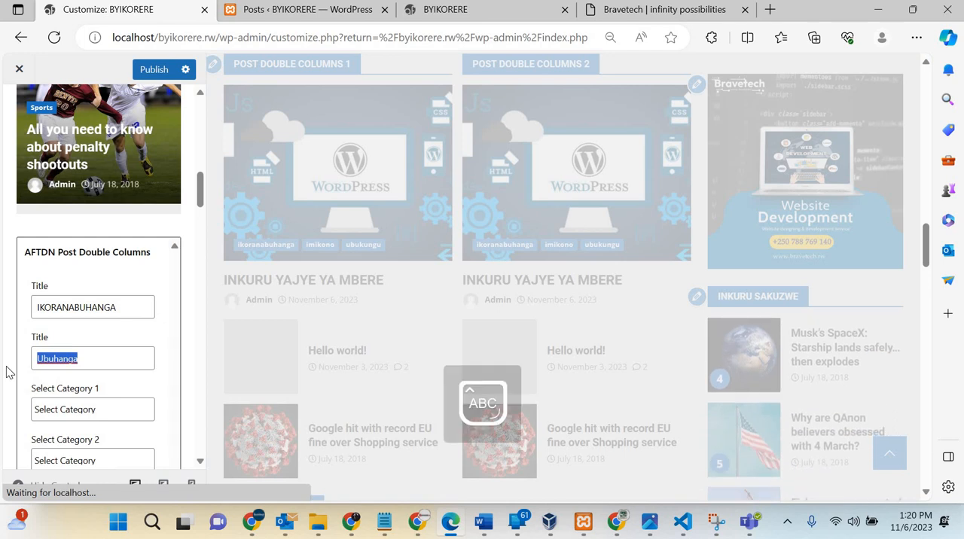
type("POLITIKE")
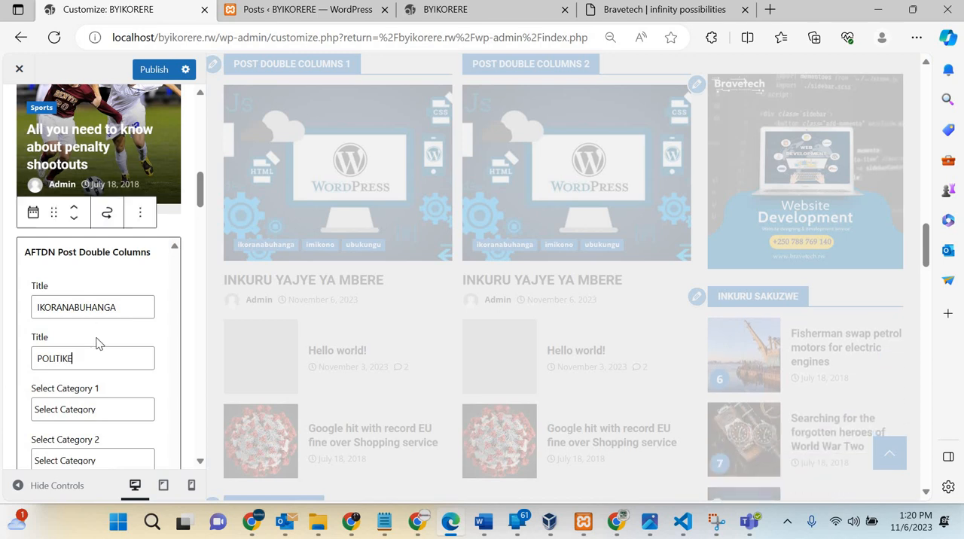
Step: Assign the Tech category to the first column, IKORANABUHANGA, of the Post Double Columns widget
scroll(96, 344, "down", 1)
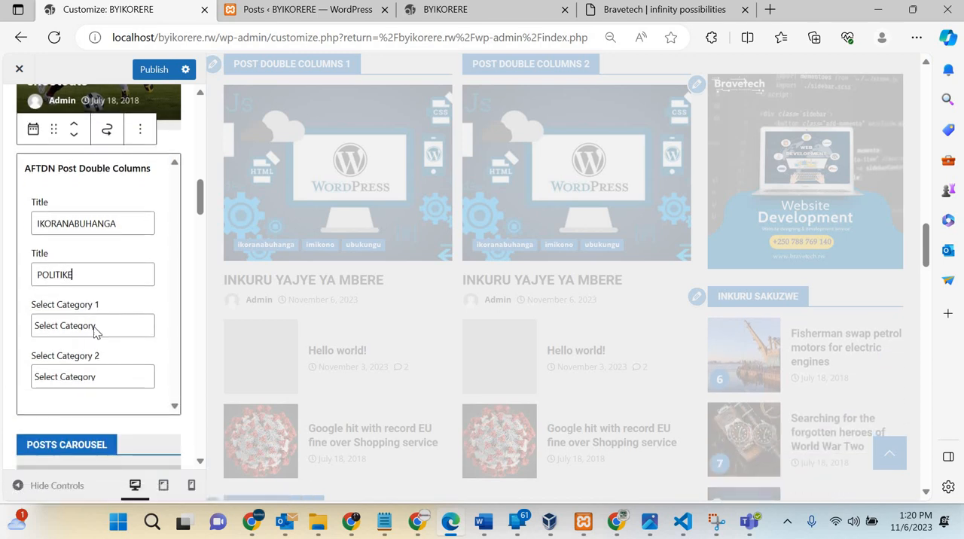
left_click(93, 329)
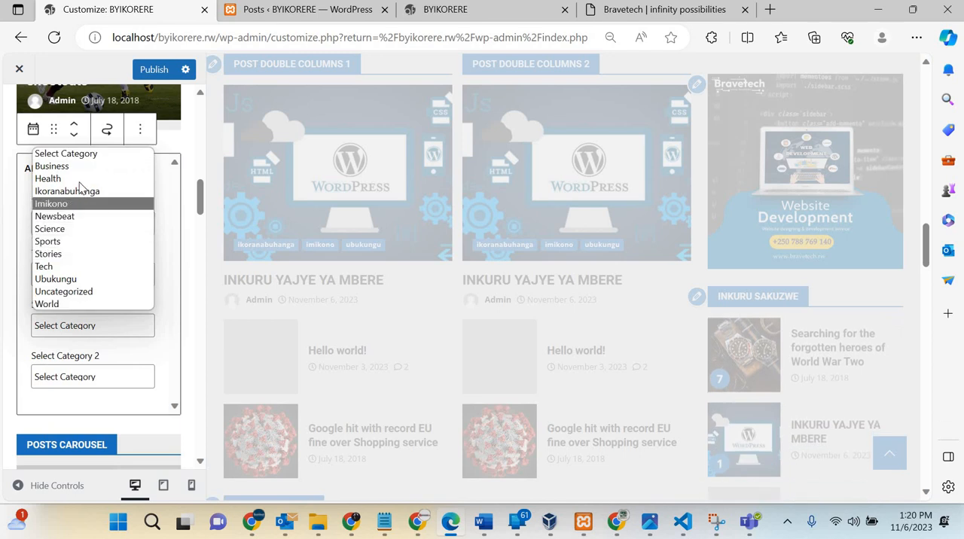
left_click(59, 268)
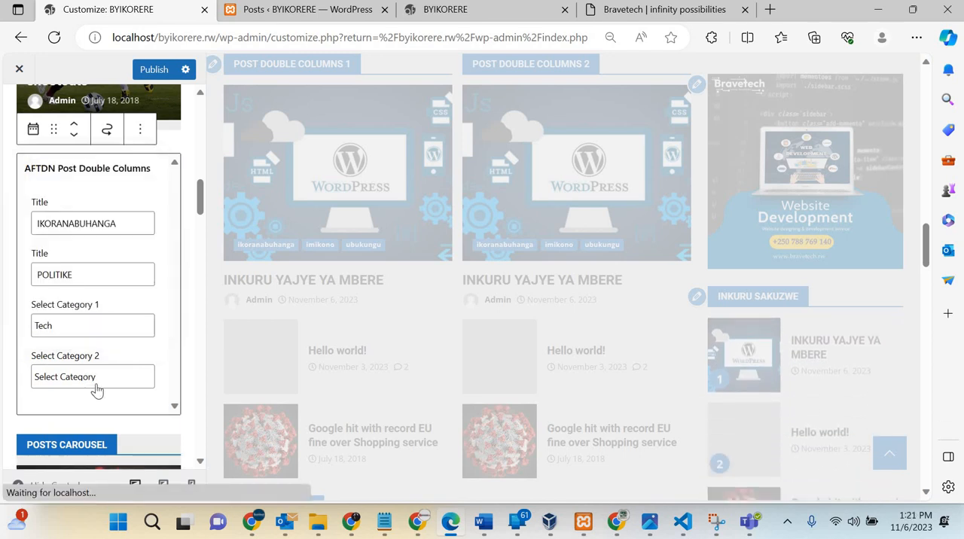
Step: Assign the World category to the second column, POLITIKE, and check both column sections in the preview
scroll(101, 343, "down", 1)
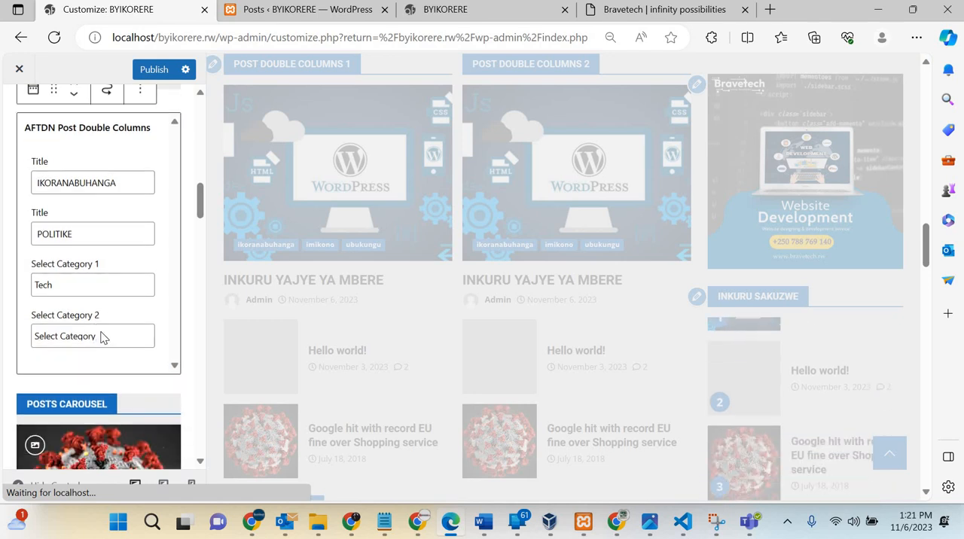
left_click(99, 335)
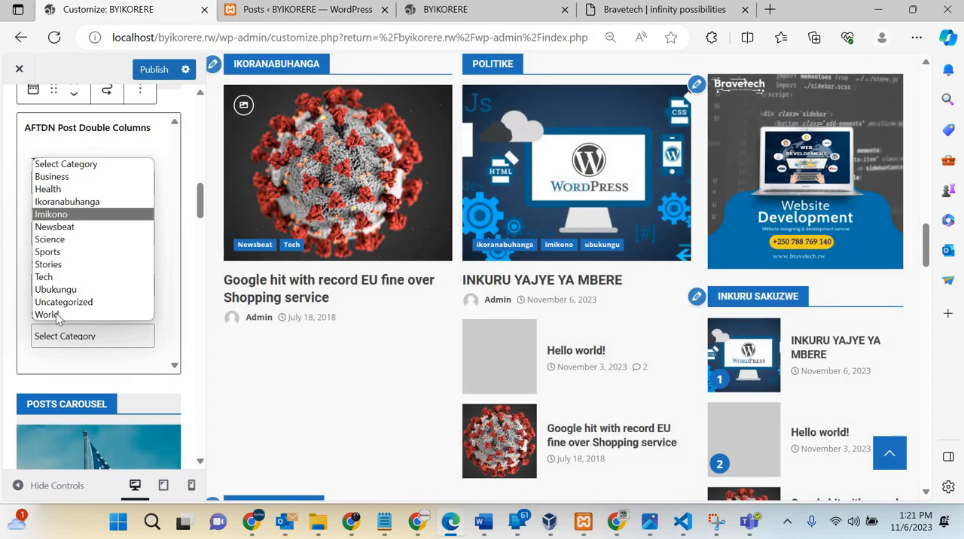
left_click(46, 314)
scroll(117, 160, "down", 1)
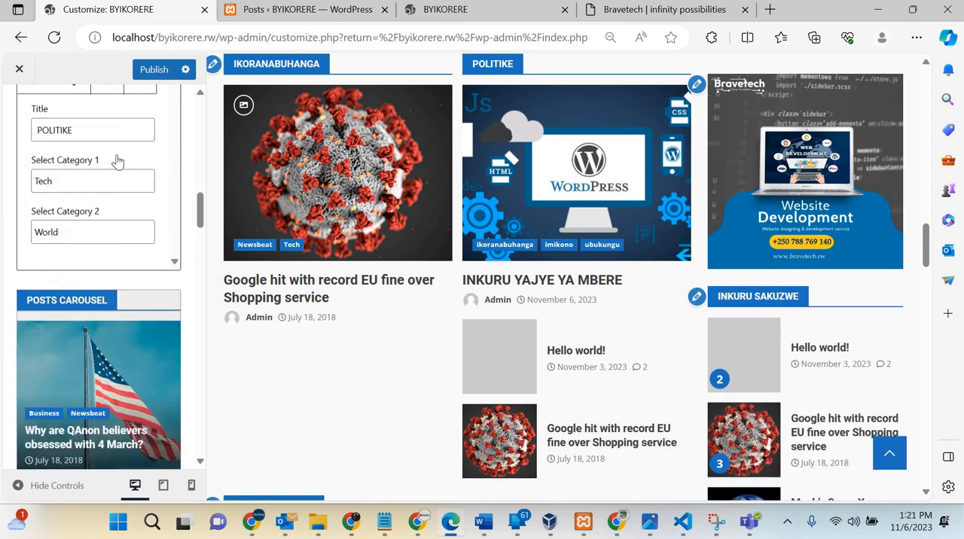
scroll(119, 159, "down", 1)
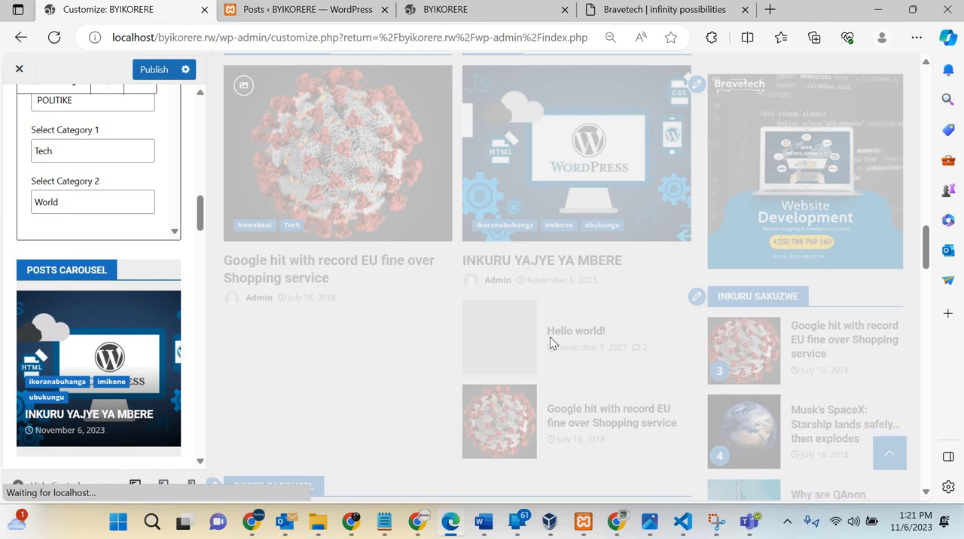
scroll(550, 342, "down", 2)
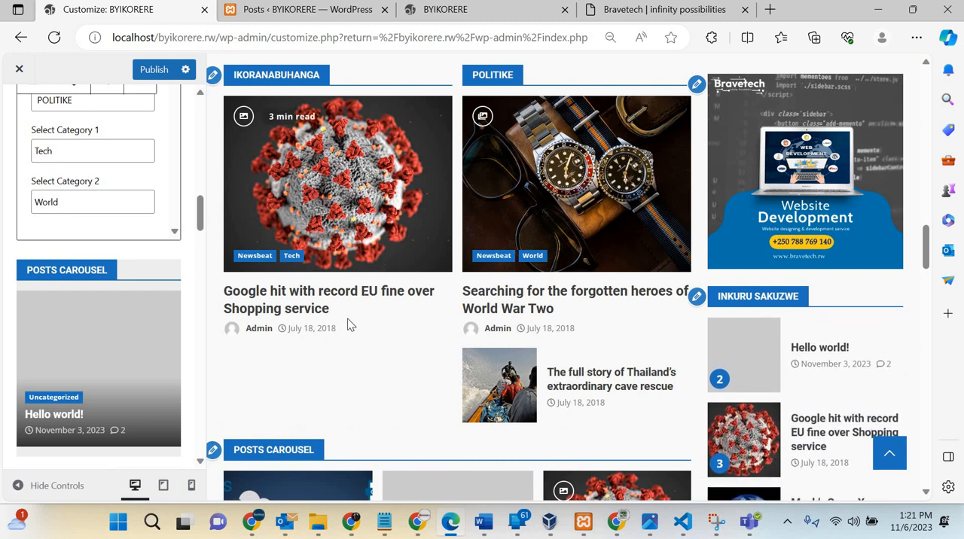
Step: Change the title of the Posts Carousel widget to IZINDI NKURU and check it in the preview
scroll(348, 326, "up", 3)
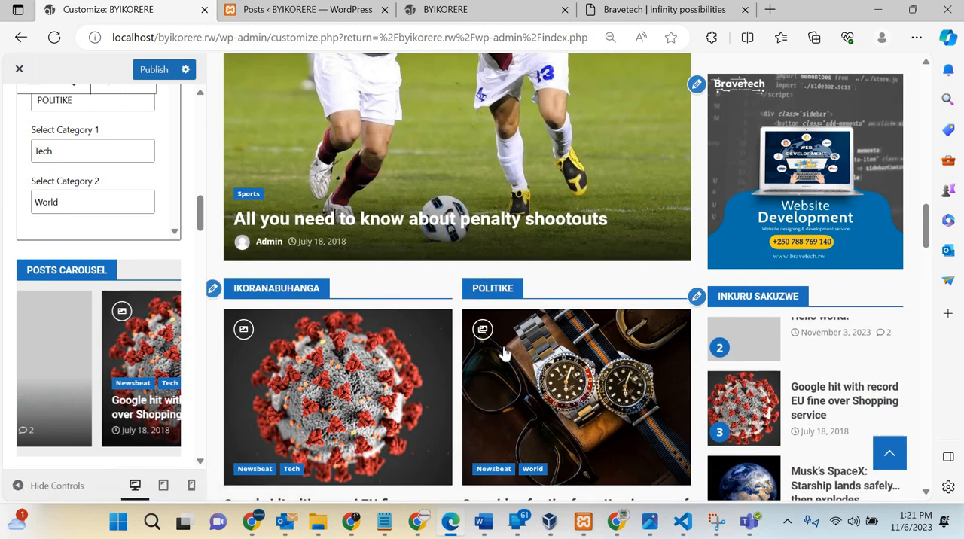
scroll(505, 354, "down", 3)
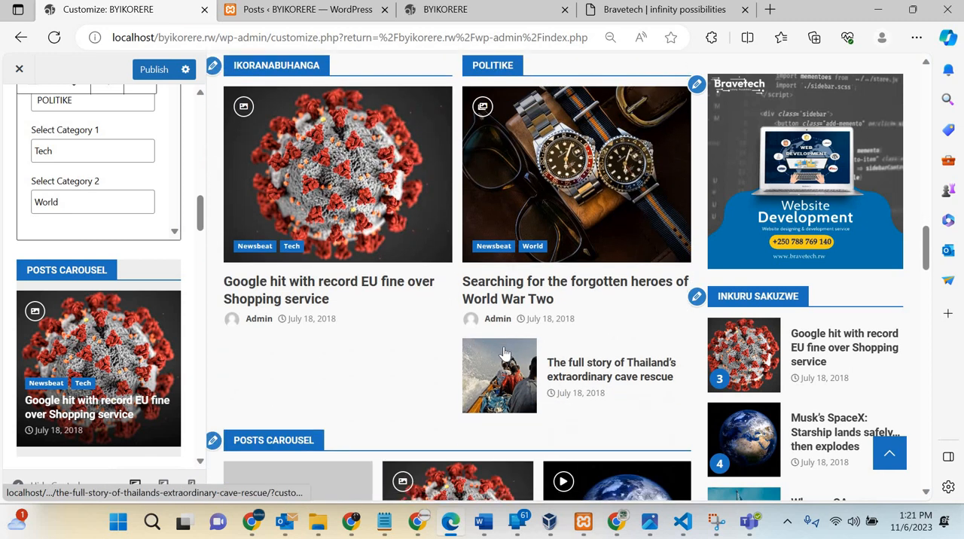
scroll(505, 354, "down", 5)
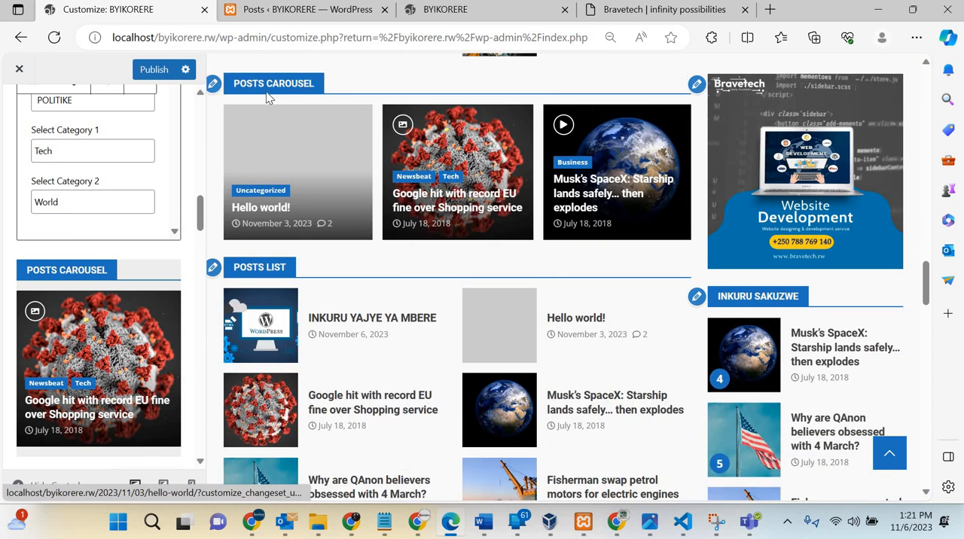
scroll(146, 258, "up", 2)
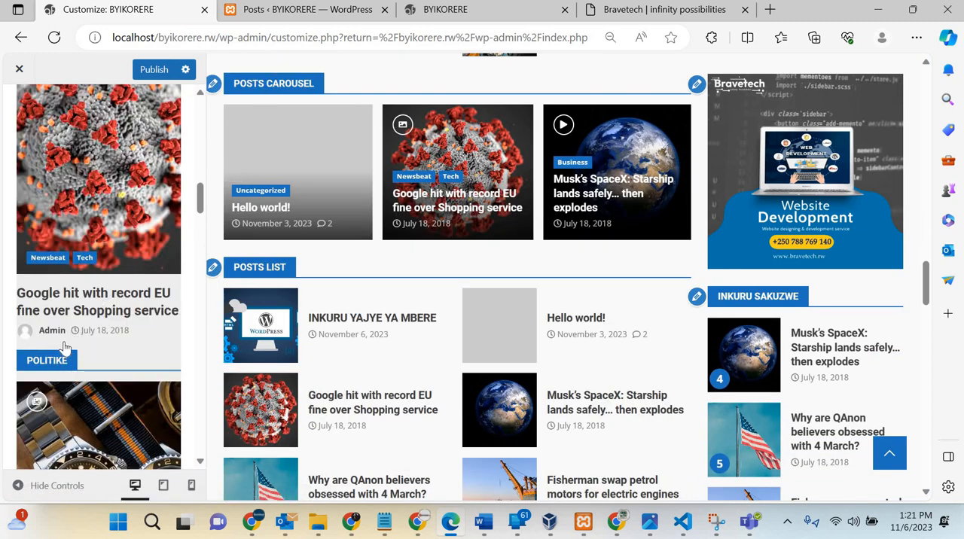
scroll(72, 345, "down", 3)
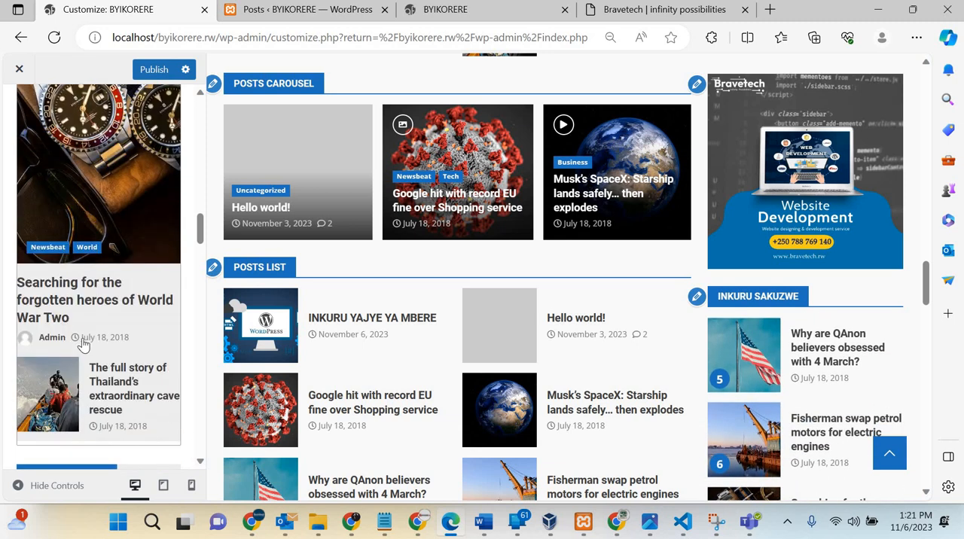
scroll(83, 345, "down", 5)
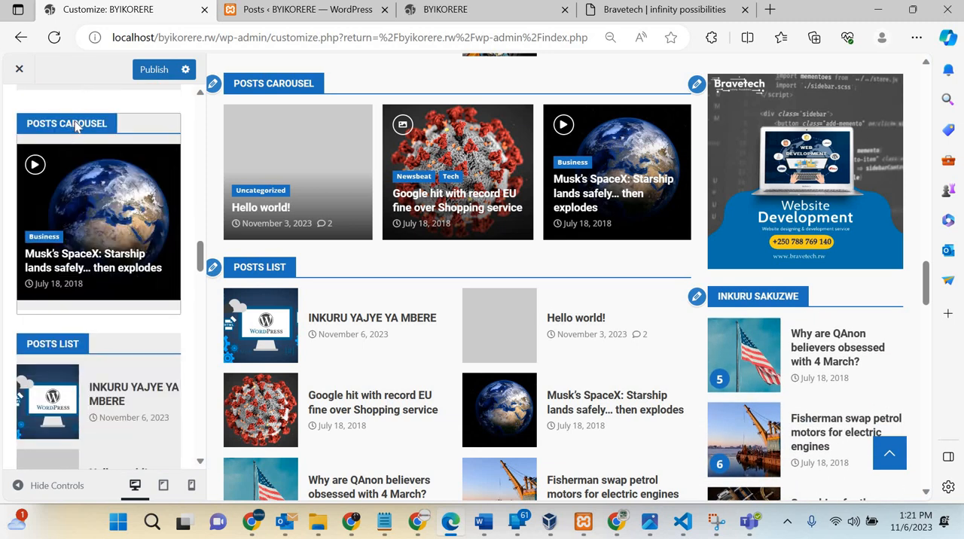
left_click(76, 127)
left_click(102, 183)
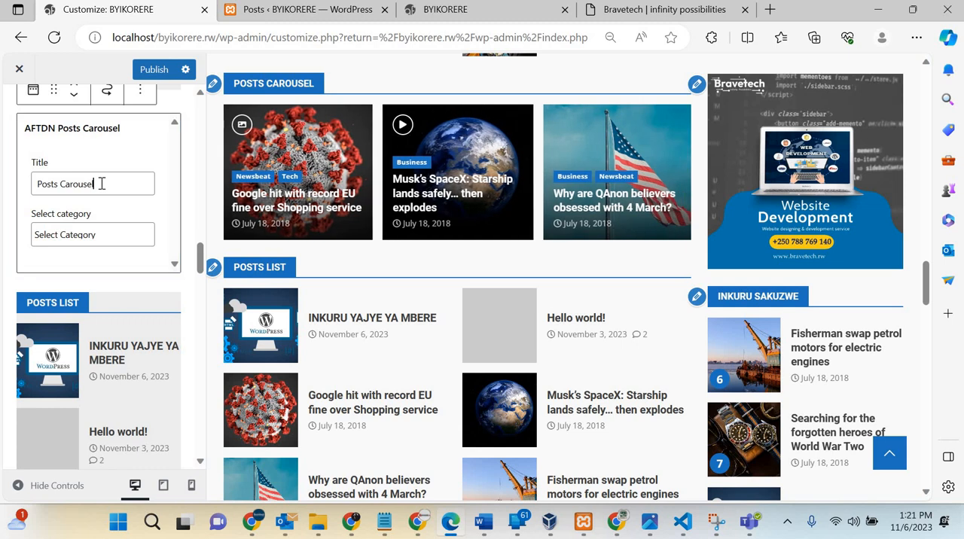
key("ctrl+a")
type("IZ")
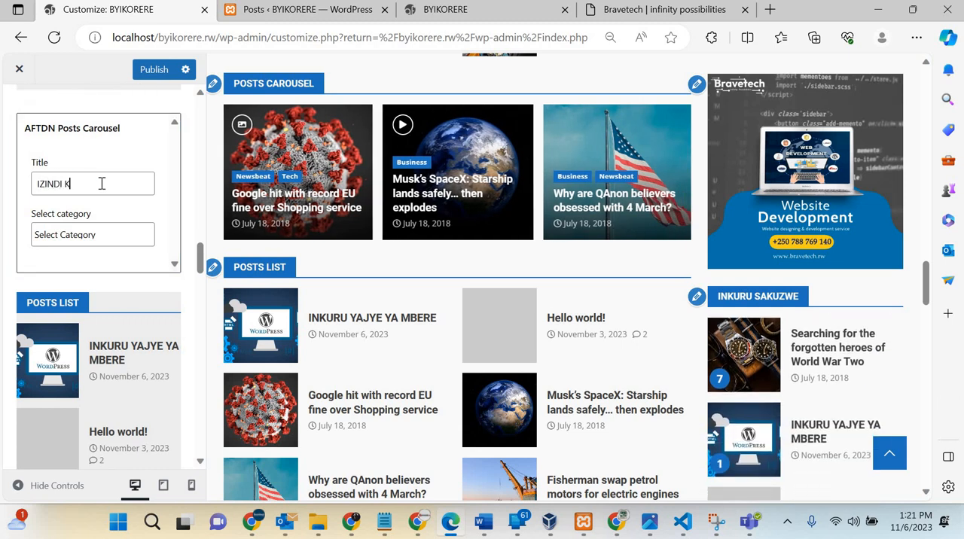
type("INDI KURU")
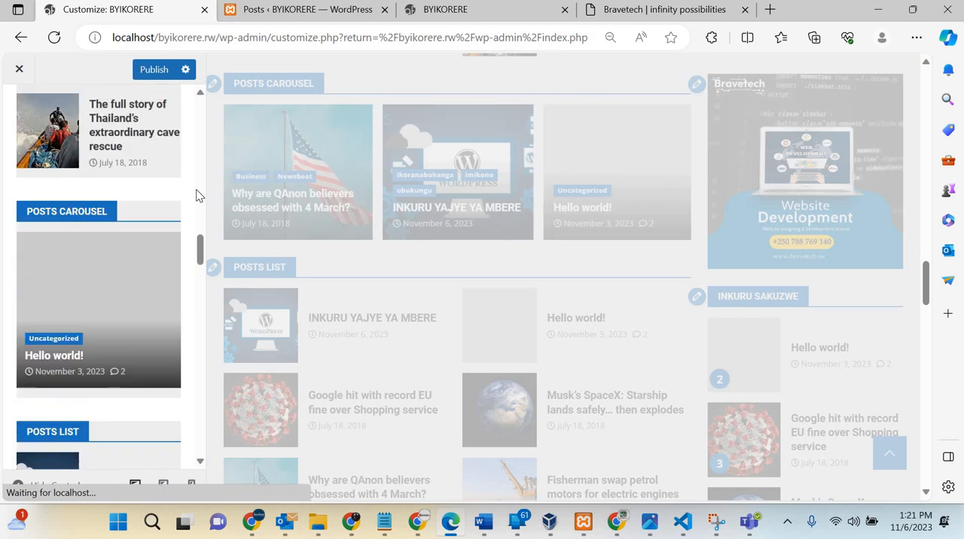
scroll(196, 196, "down", 4)
scroll(197, 196, "up", 3)
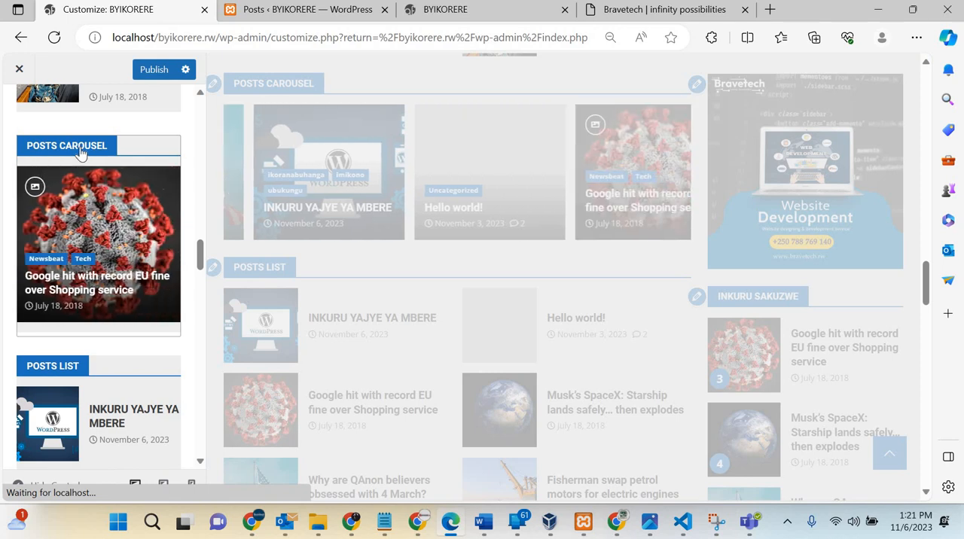
left_click(95, 187)
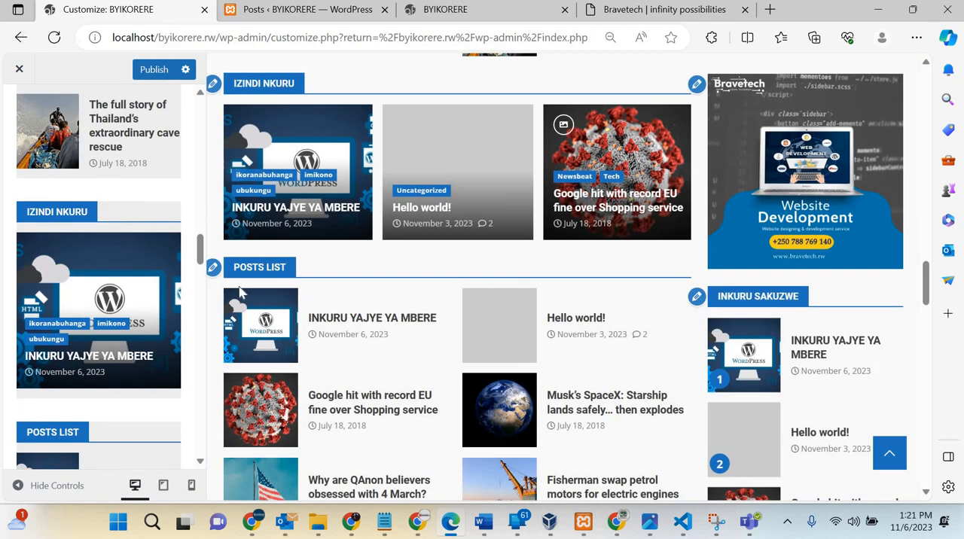
Step: Replace the title of the Post List widget with MUHANGA
scroll(199, 275, "down", 3)
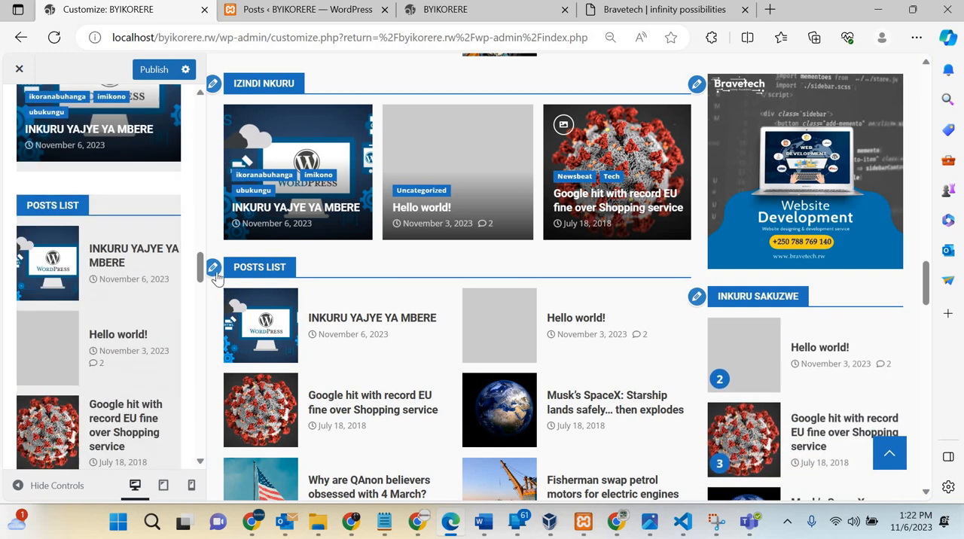
left_click(69, 212)
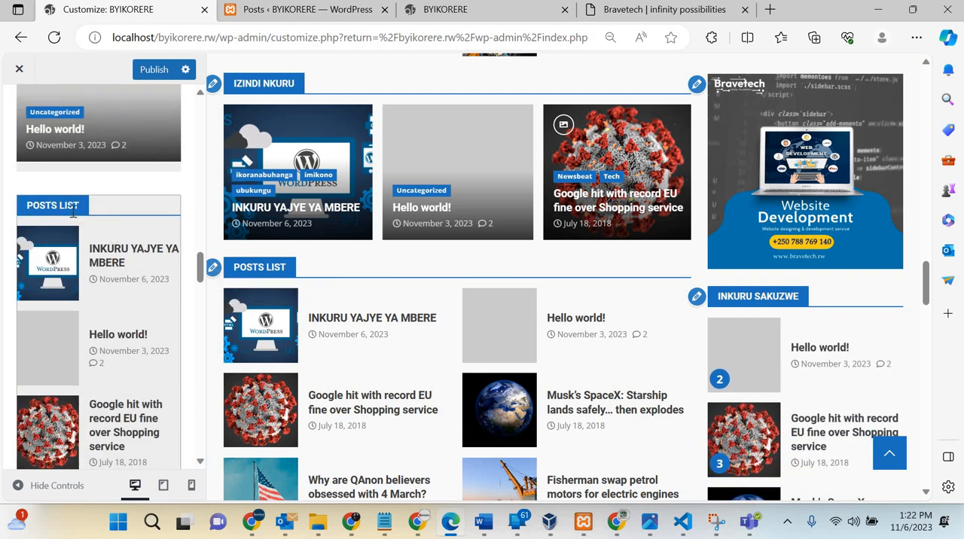
left_click(88, 268)
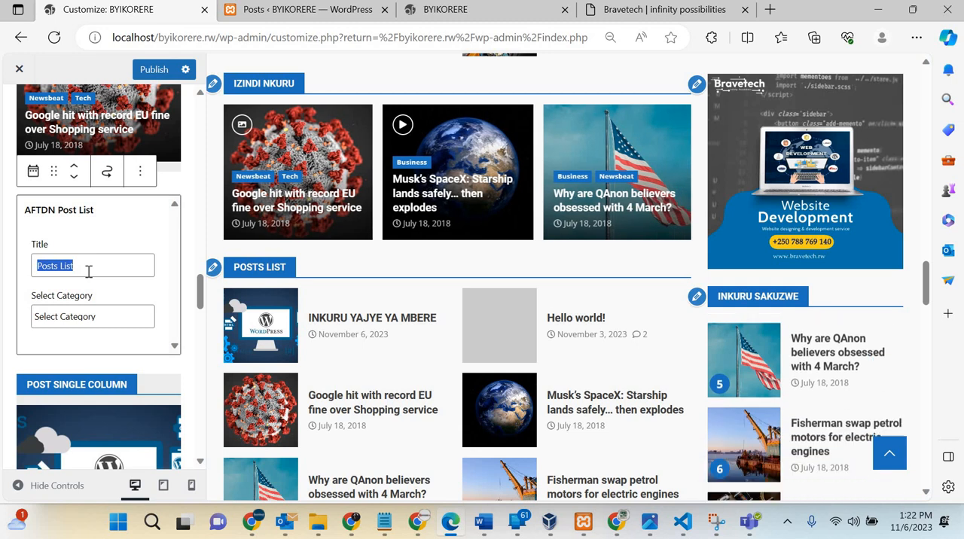
type("M")
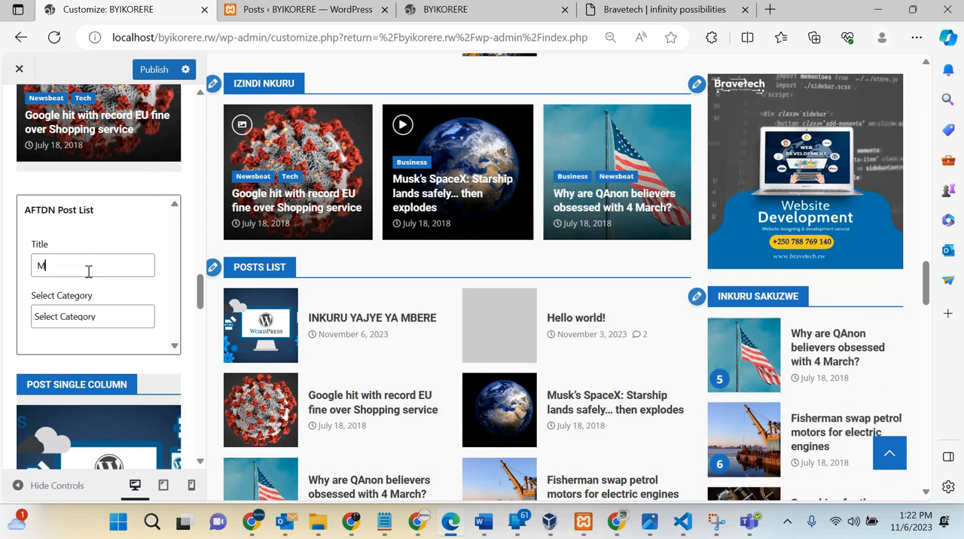
type("UMGANGA")
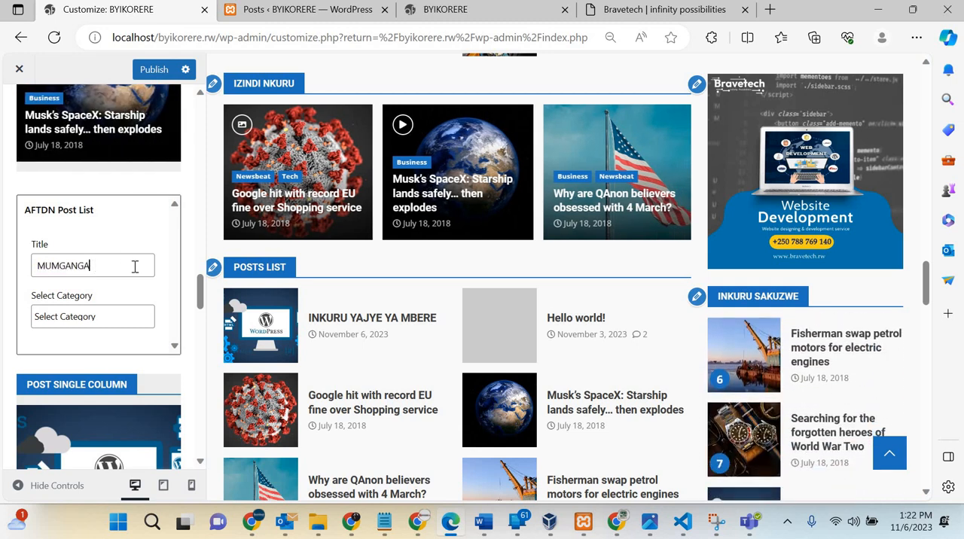
left_click(59, 268)
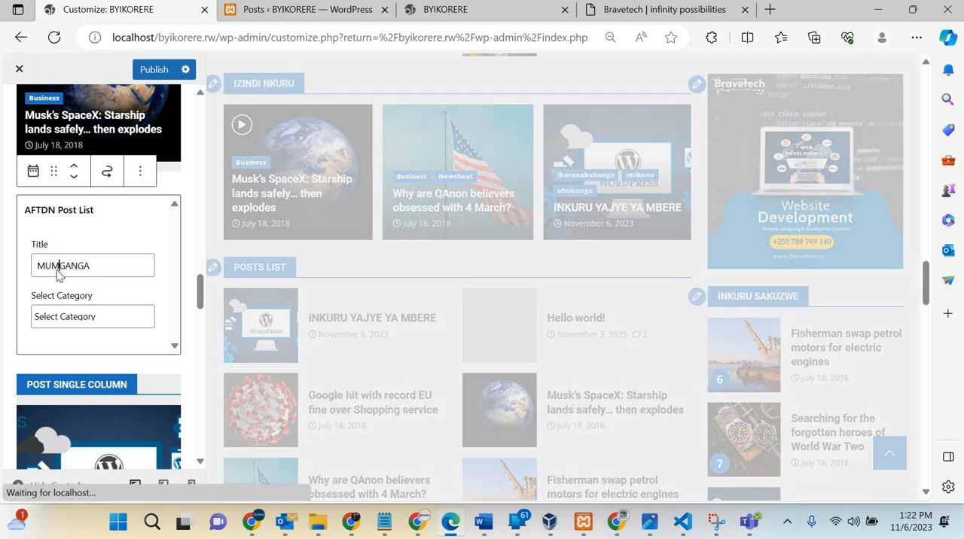
key("BackSpace")
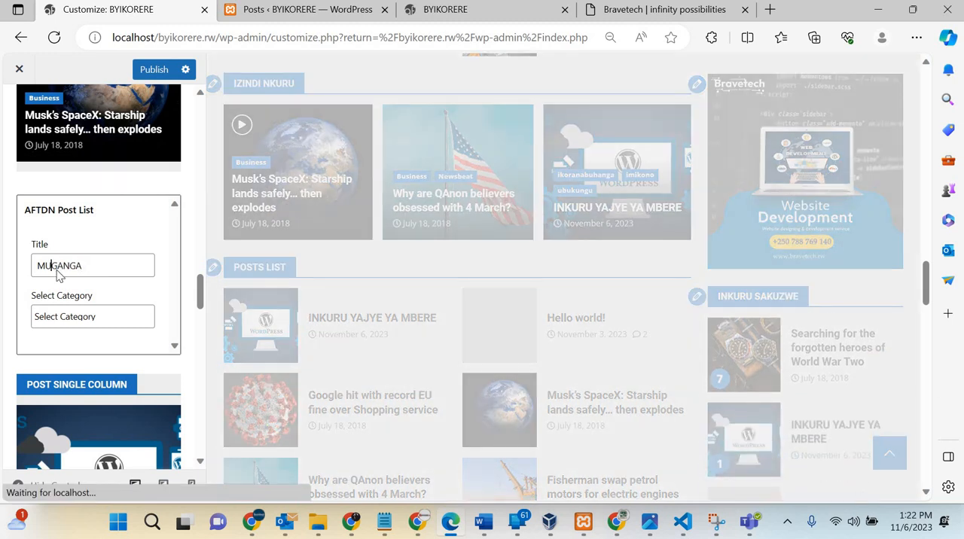
type("HA")
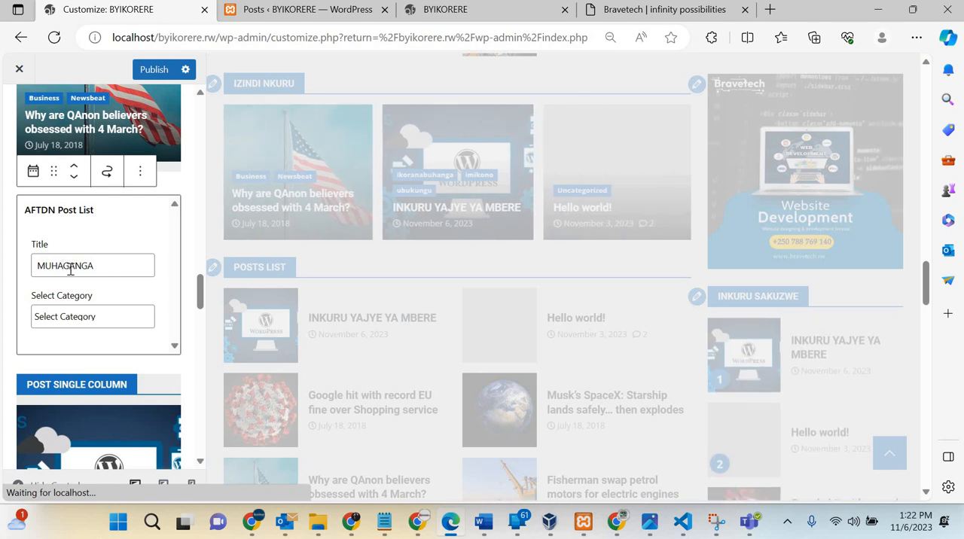
key("Delete")
key("Delete")
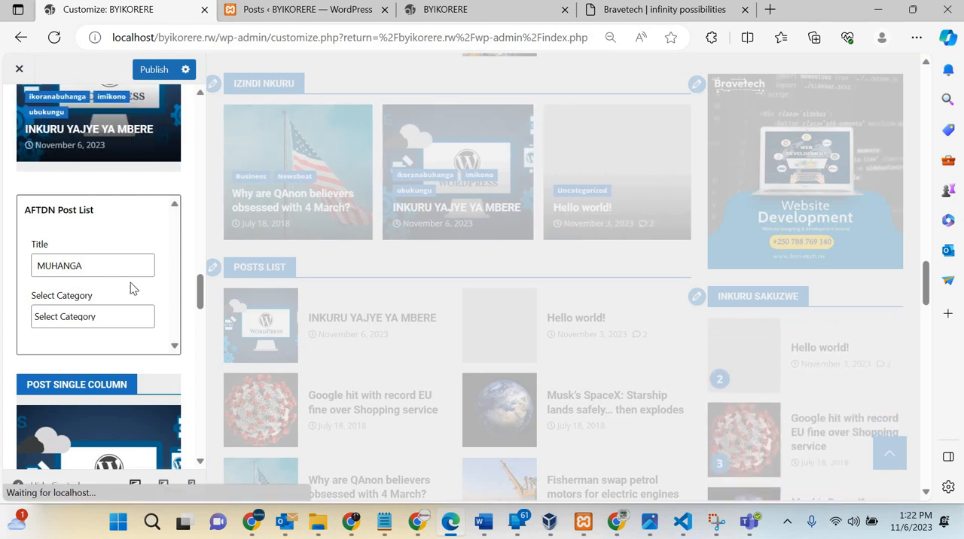
Step: Try INKURU ZOSE as the title of the Post Single Column widget
scroll(170, 307, "down", 2)
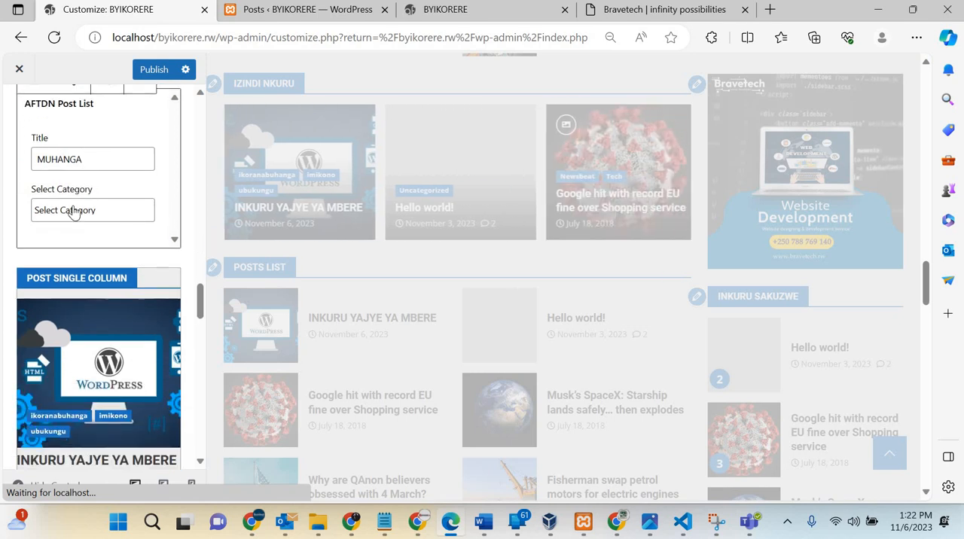
left_click(113, 276)
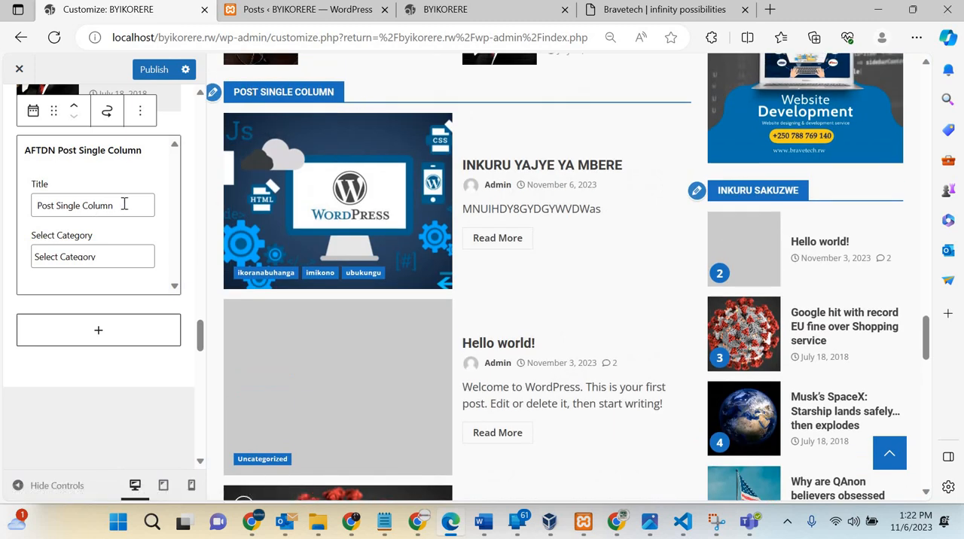
triple_click(124, 203)
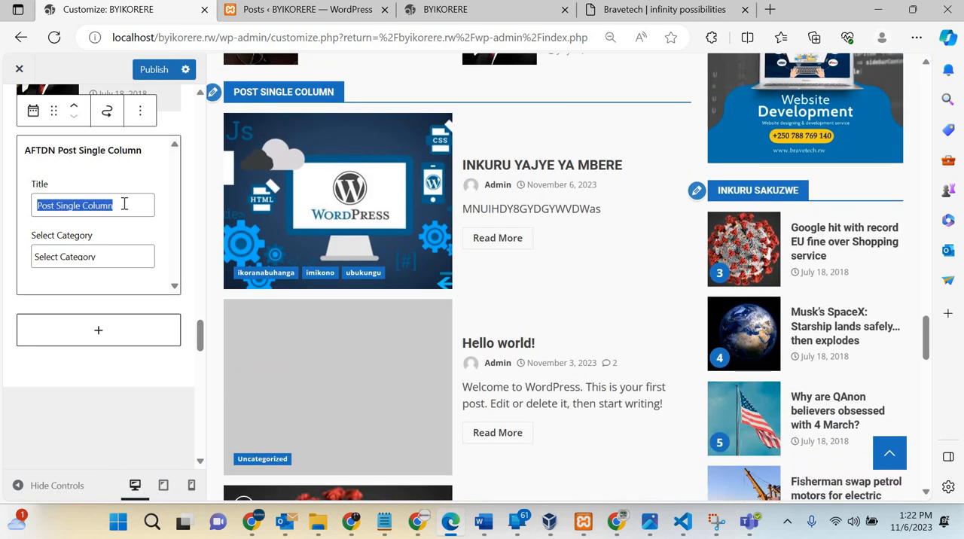
type("U")
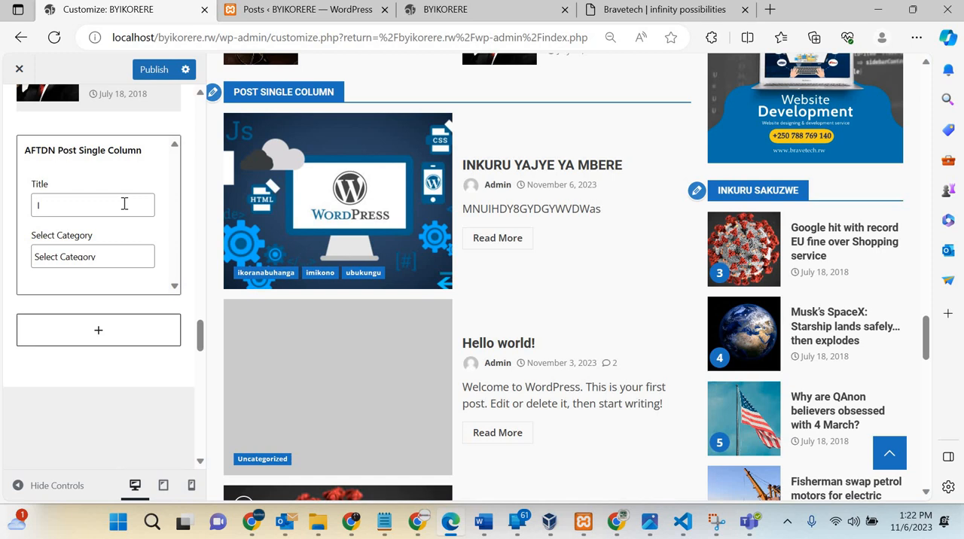
type("NKURU")
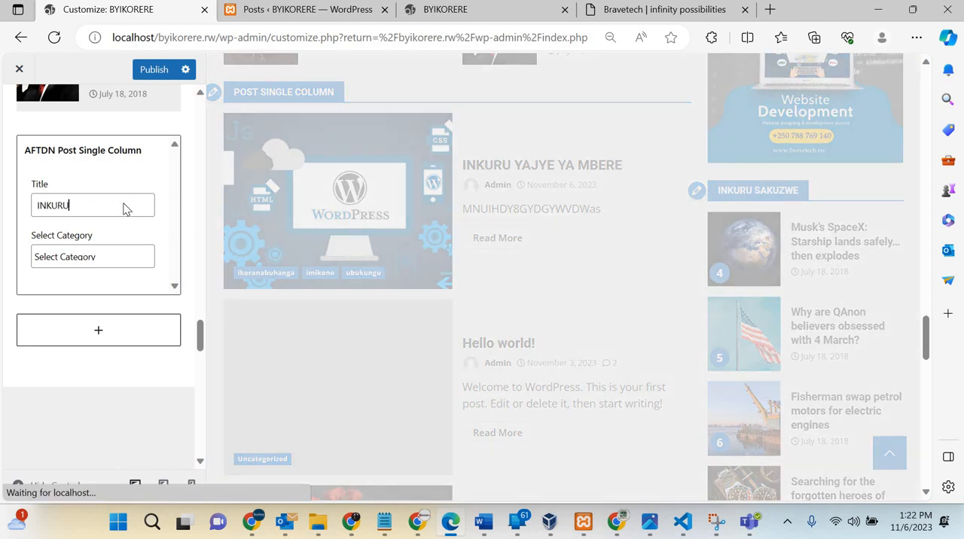
type(" ZOSE")
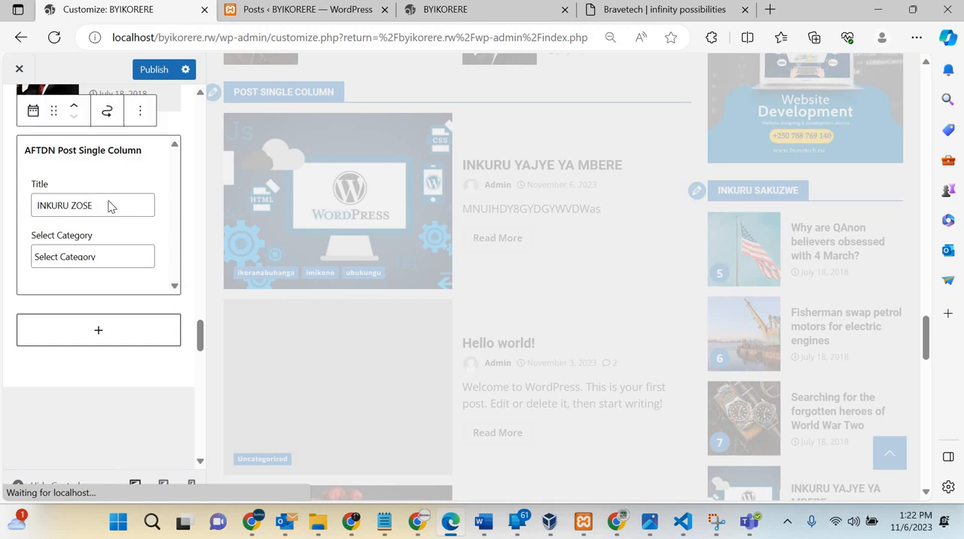
Step: Set the title of the Post Single Column widget to UBUKERARUGENDO
triple_click(111, 208)
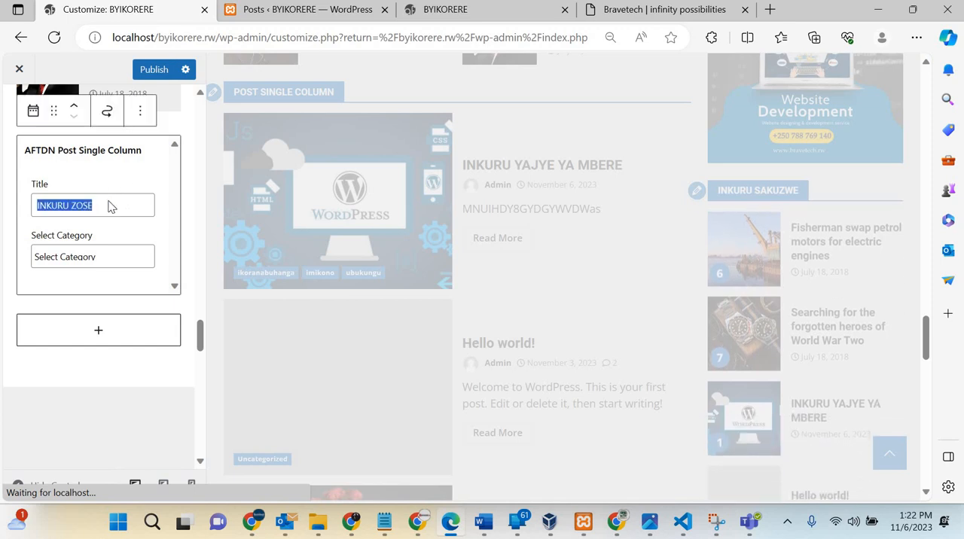
type("UBUKER")
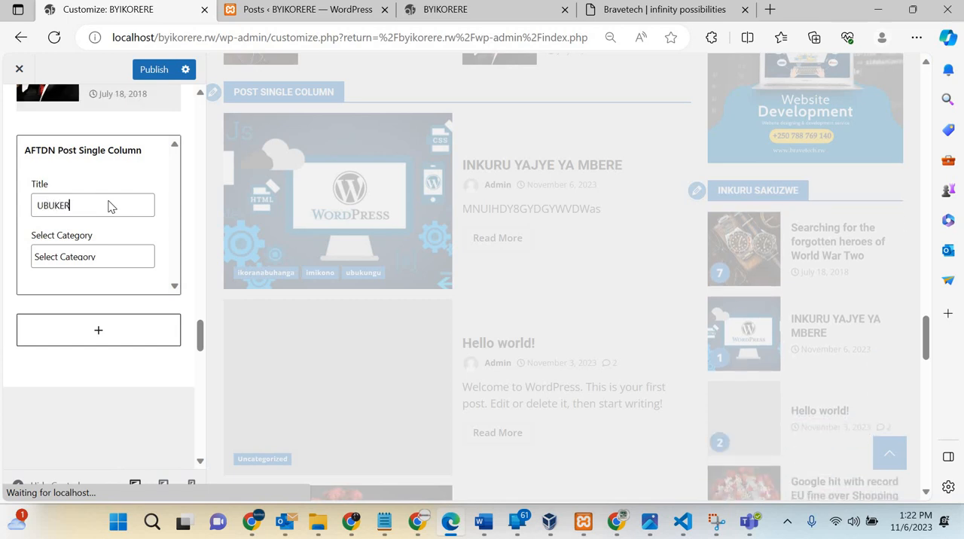
type("ARUGENDO")
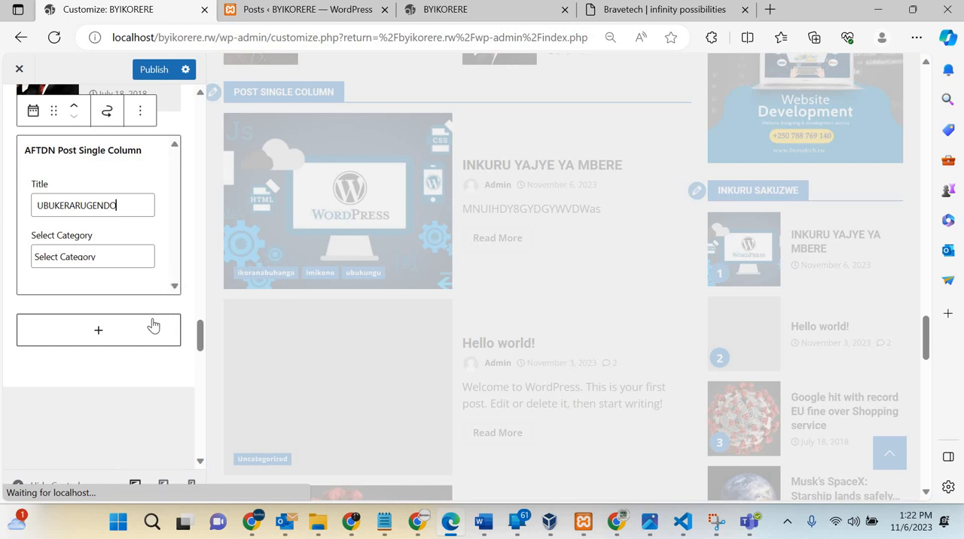
Step: Check the homepage preview down to the footer and publish the customized widgets
scroll(155, 325, "down", 8)
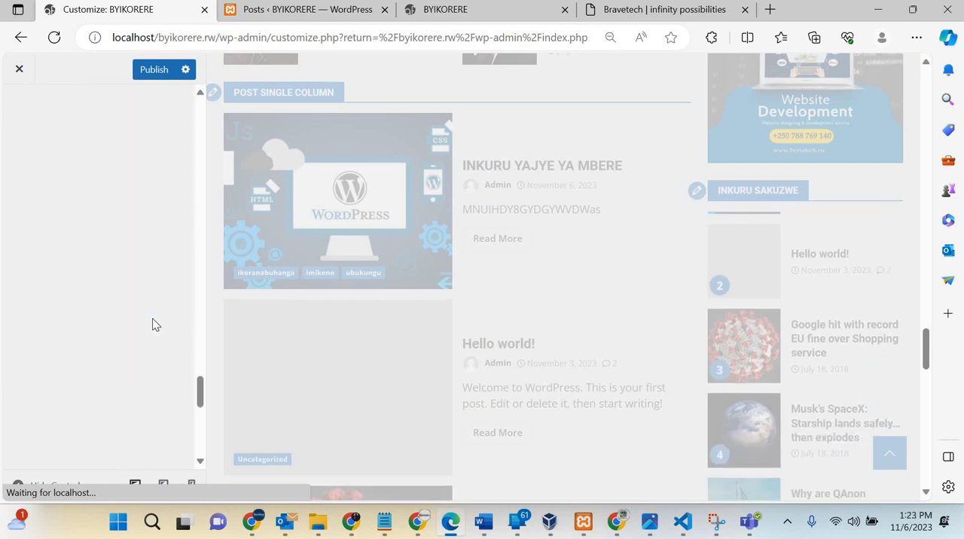
scroll(155, 325, "down", 2)
scroll(155, 324, "up", 10)
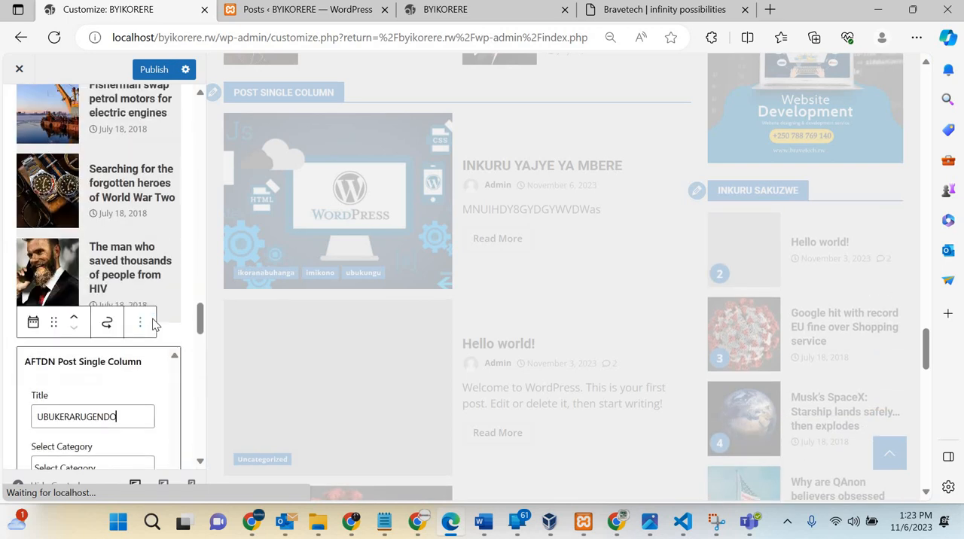
scroll(93, 318, "down", 3)
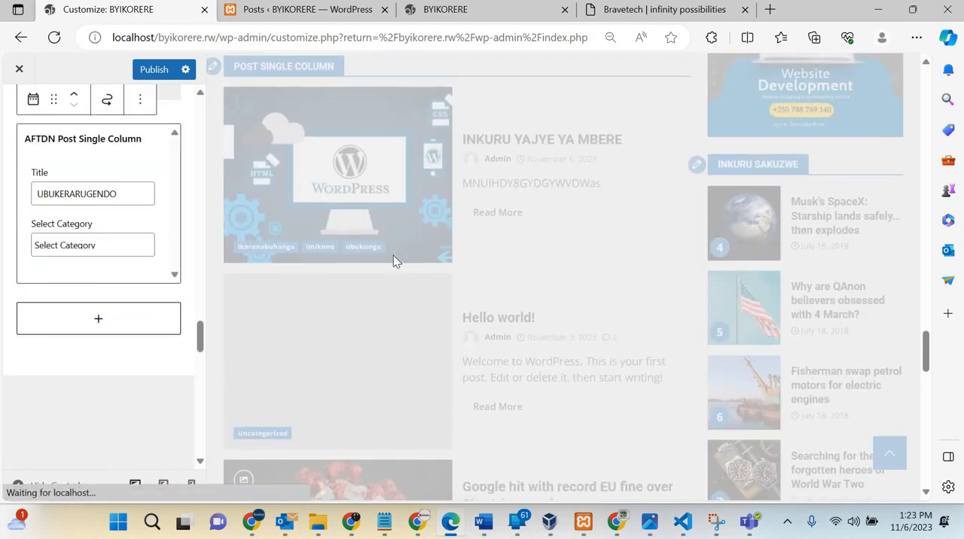
scroll(393, 256, "down", 10)
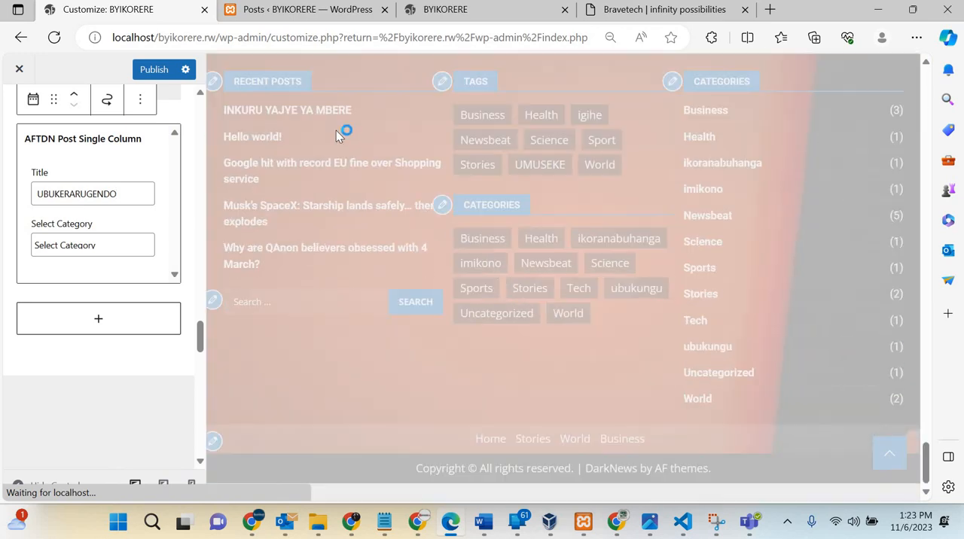
scroll(336, 131, "up", 10)
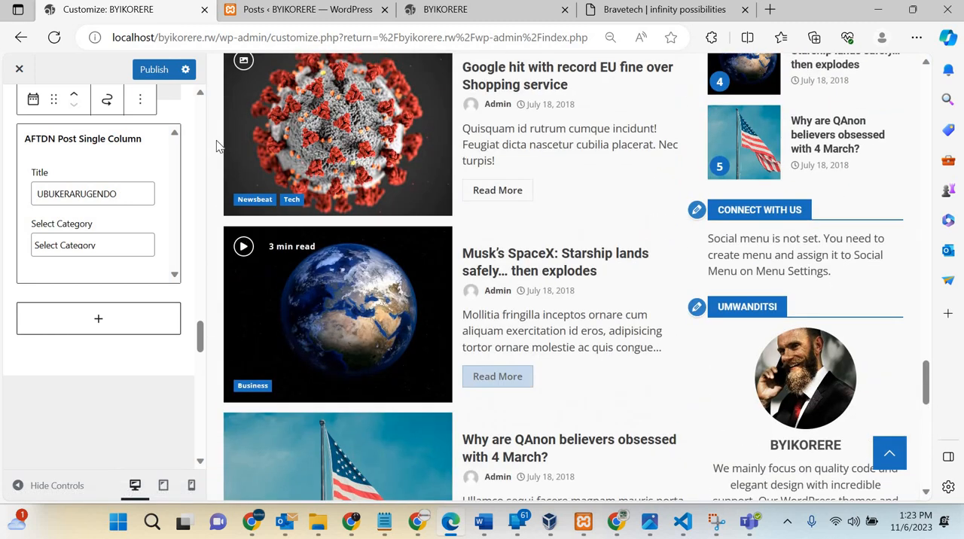
left_click(156, 70)
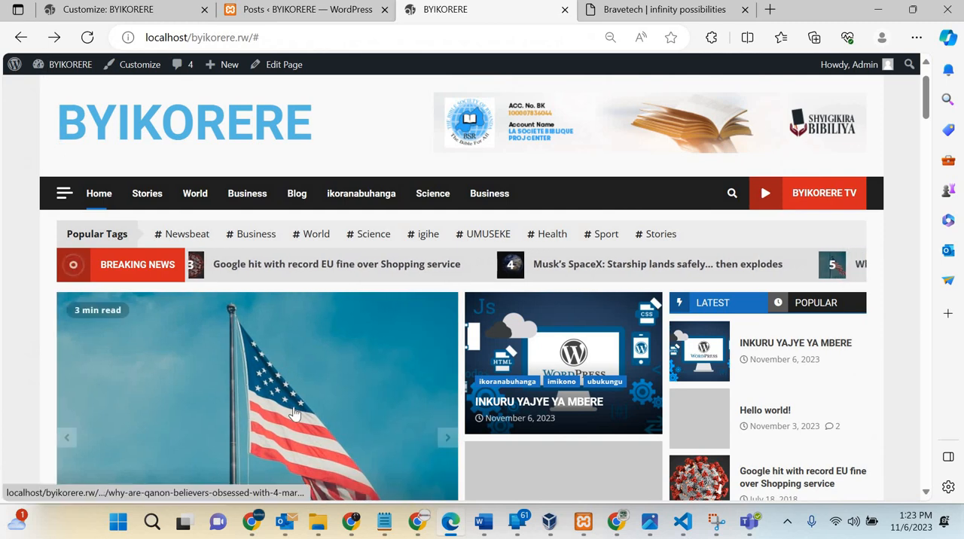
Step: Look over the live homepage and reload it to show the published widget titles
scroll(294, 413, "down", 5)
scroll(294, 413, "down", 15)
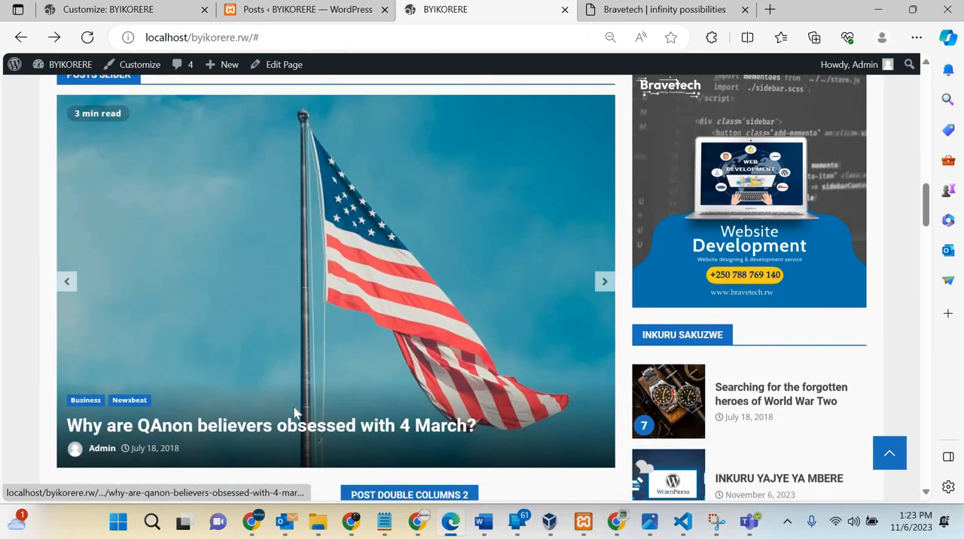
scroll(294, 413, "down", 2)
scroll(294, 413, "up", 15)
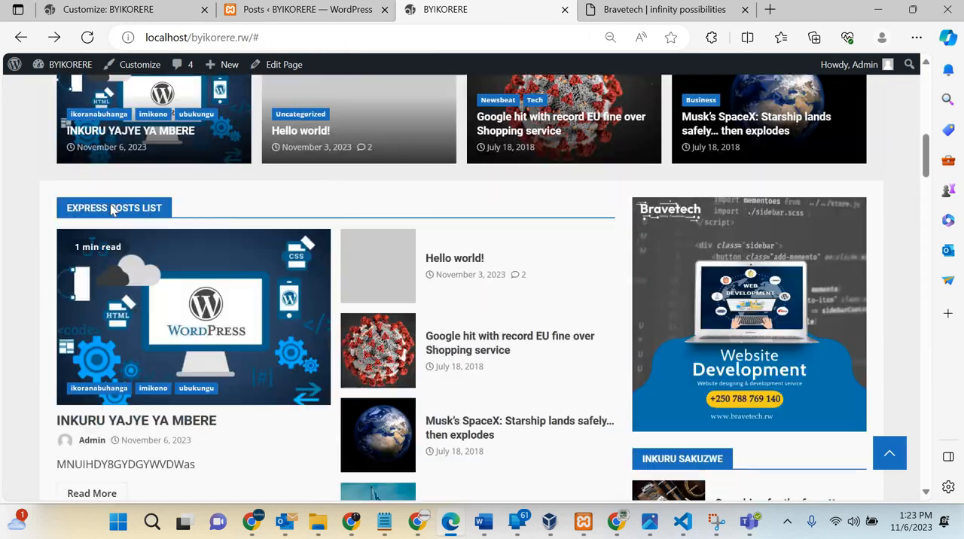
left_click(87, 39)
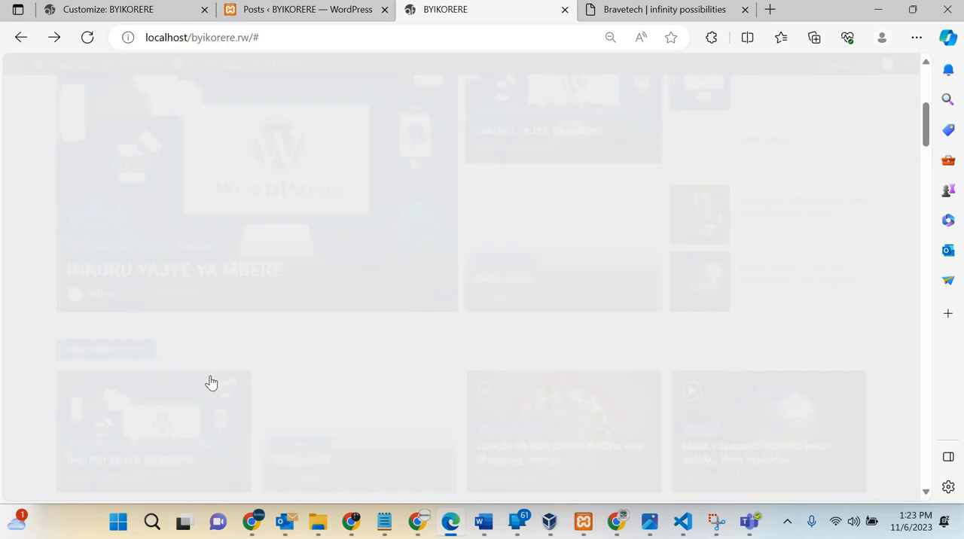
Step: Examine the retitled post sections on the live homepage, from Featured Posts down to the footer
scroll(210, 383, "down", 5)
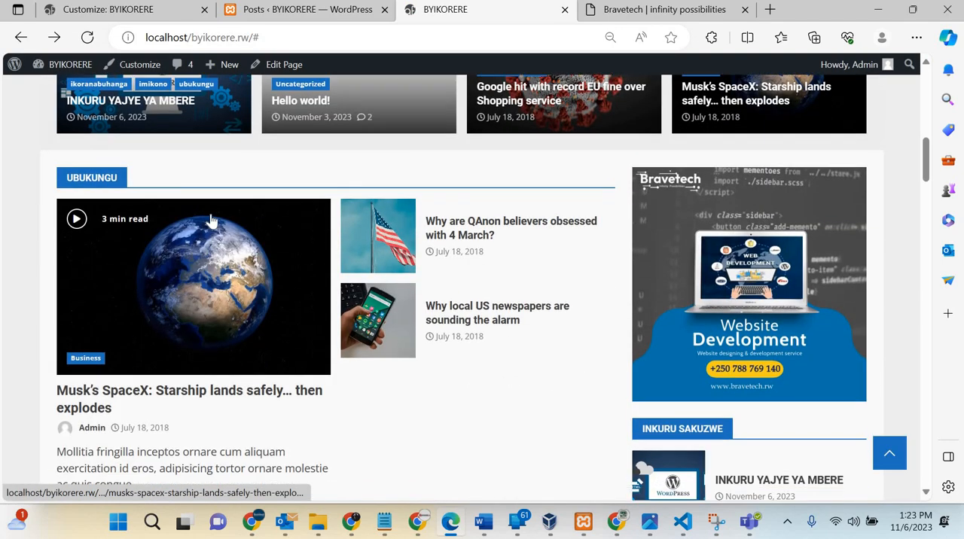
scroll(90, 298, "up", 4)
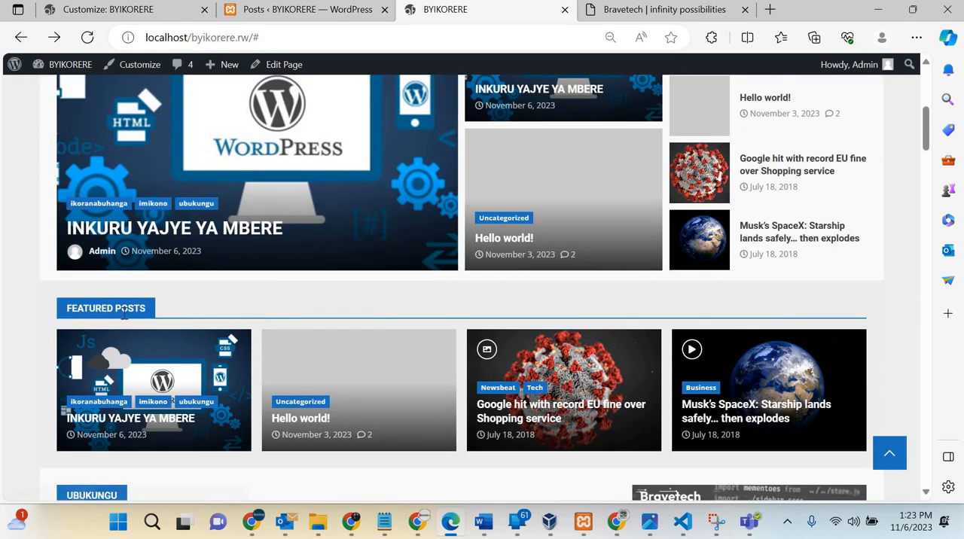
scroll(183, 356, "down", 5)
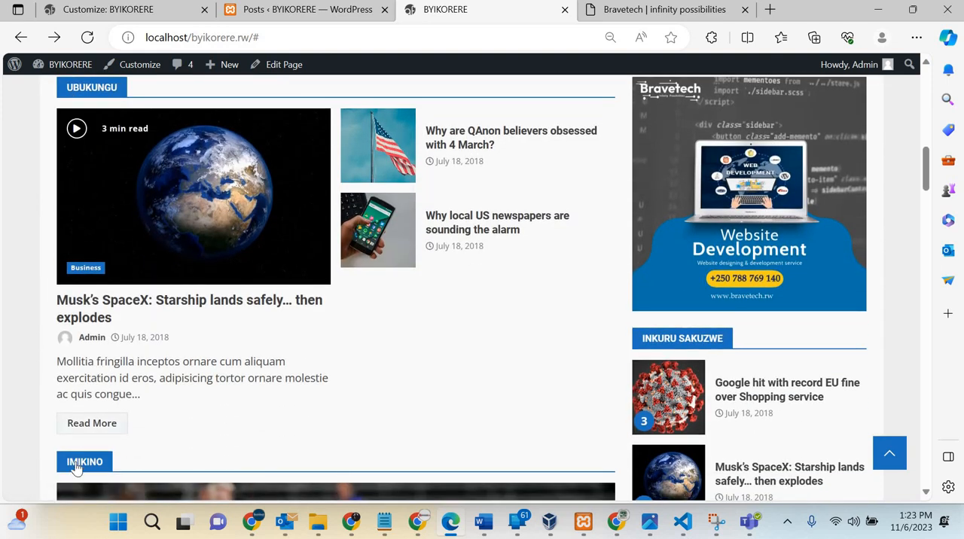
scroll(76, 467, "down", 8)
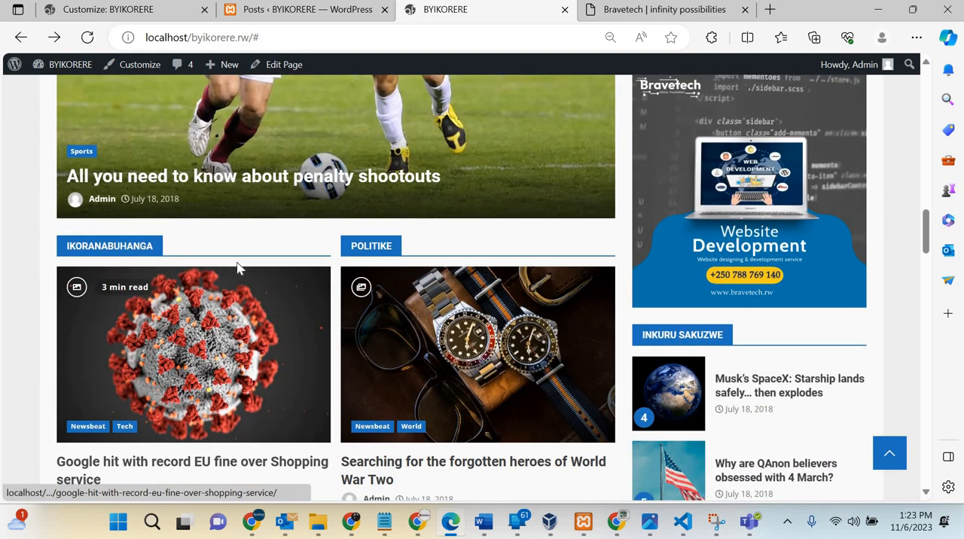
scroll(153, 354, "down", 3)
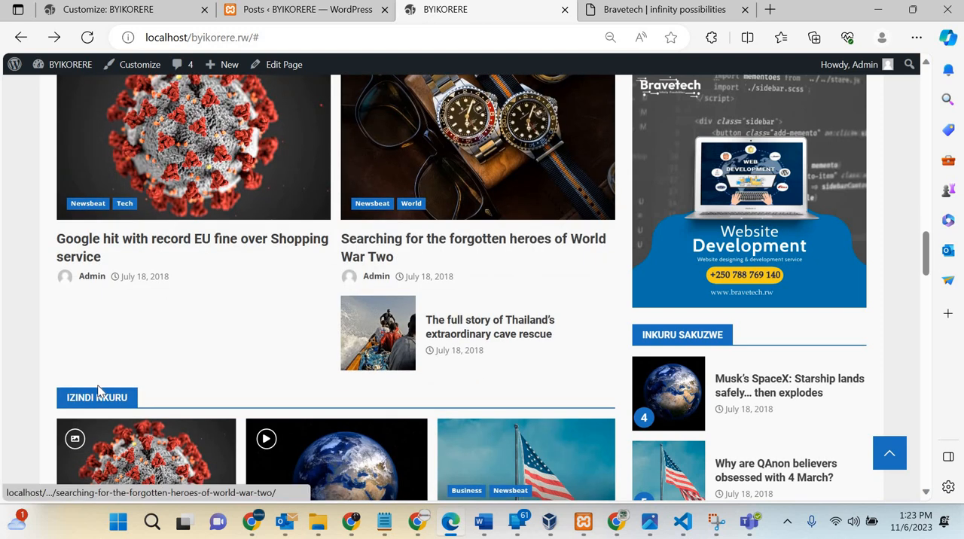
scroll(97, 394, "down", 6)
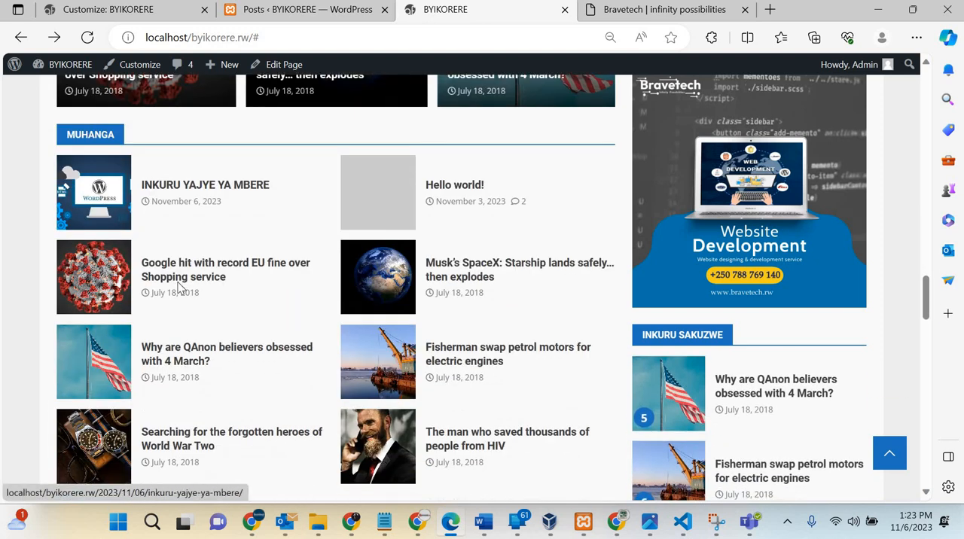
scroll(176, 289, "down", 5)
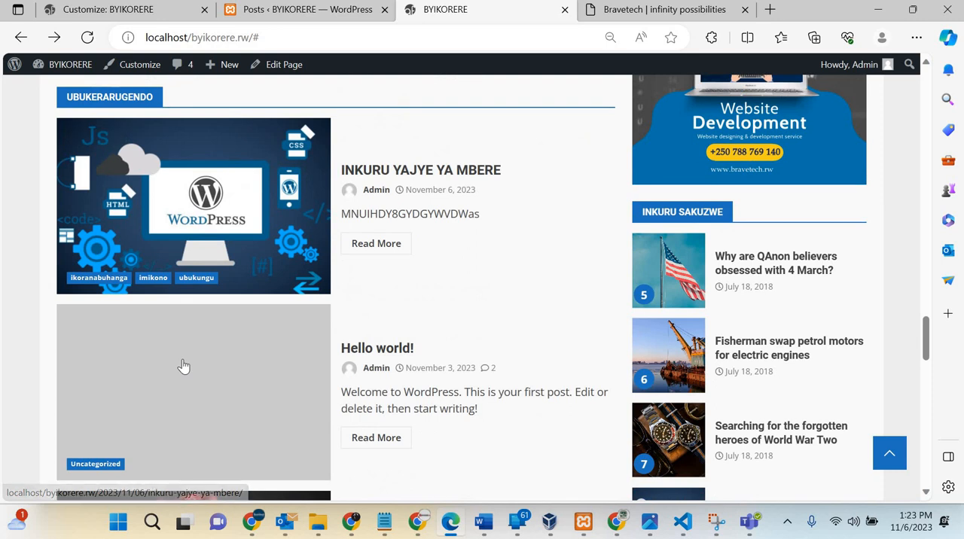
scroll(183, 366, "down", 12)
scroll(185, 156, "down", 2)
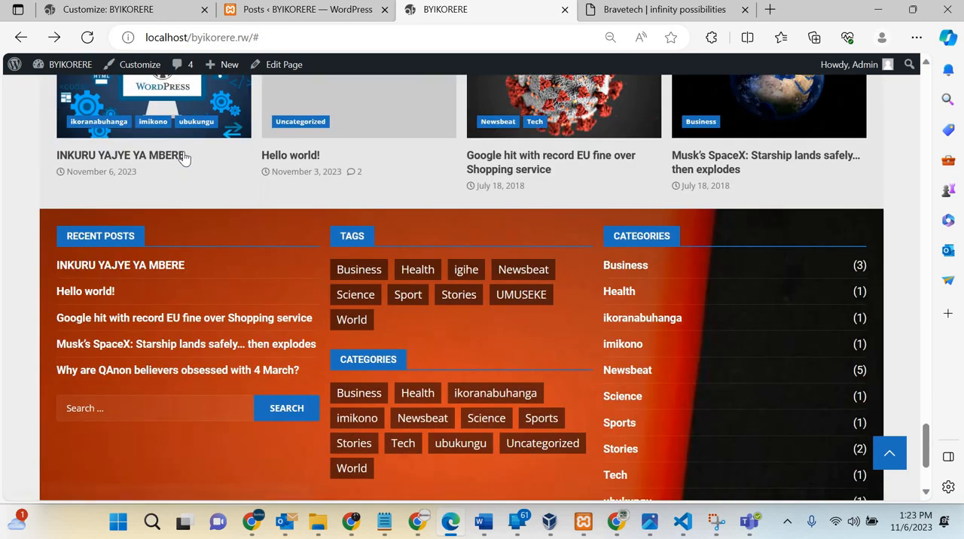
scroll(75, 301, "up", 5)
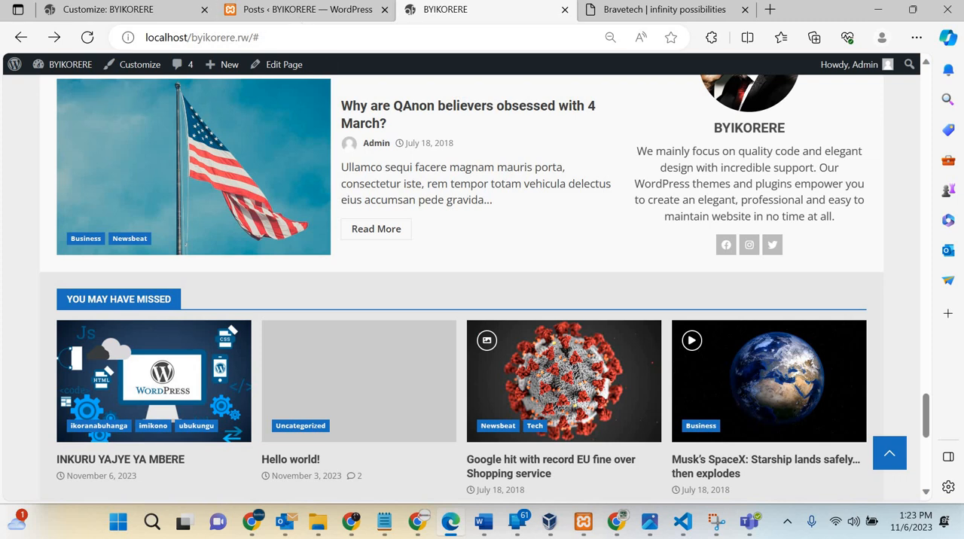
Step: Return to the Customizer, review the homepage preview, and leave the Front-page Content Section for the list of widget areas
left_click(124, 9)
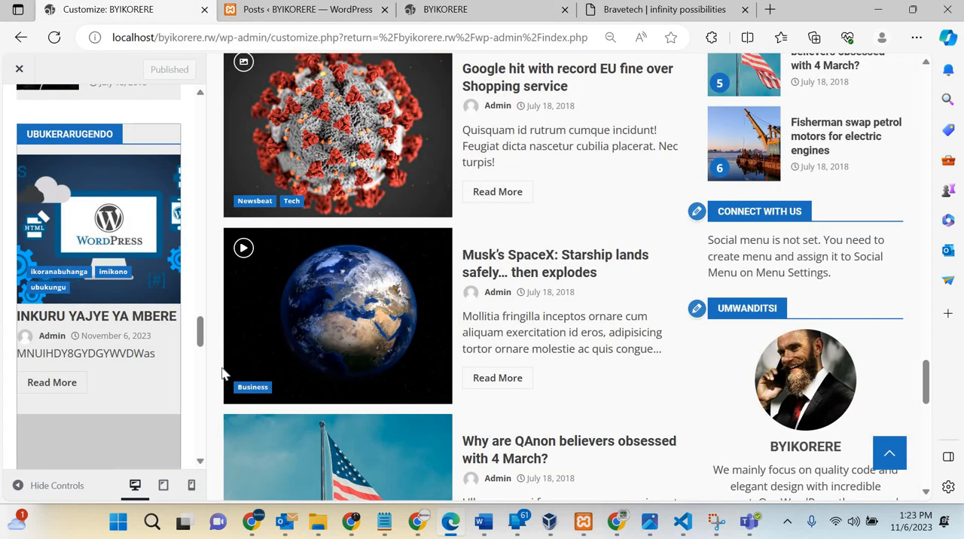
scroll(223, 374, "down", 8)
scroll(224, 375, "up", 4)
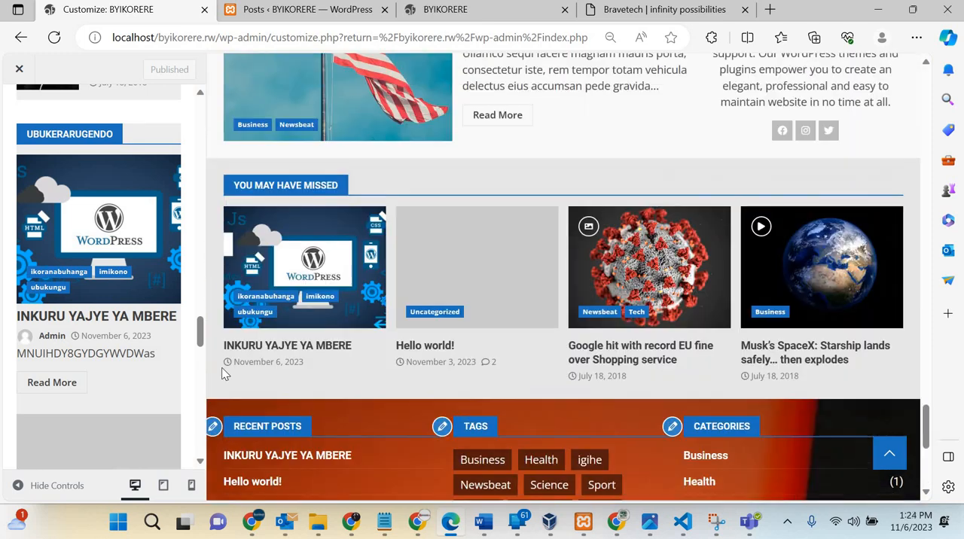
scroll(446, 328, "up", 2)
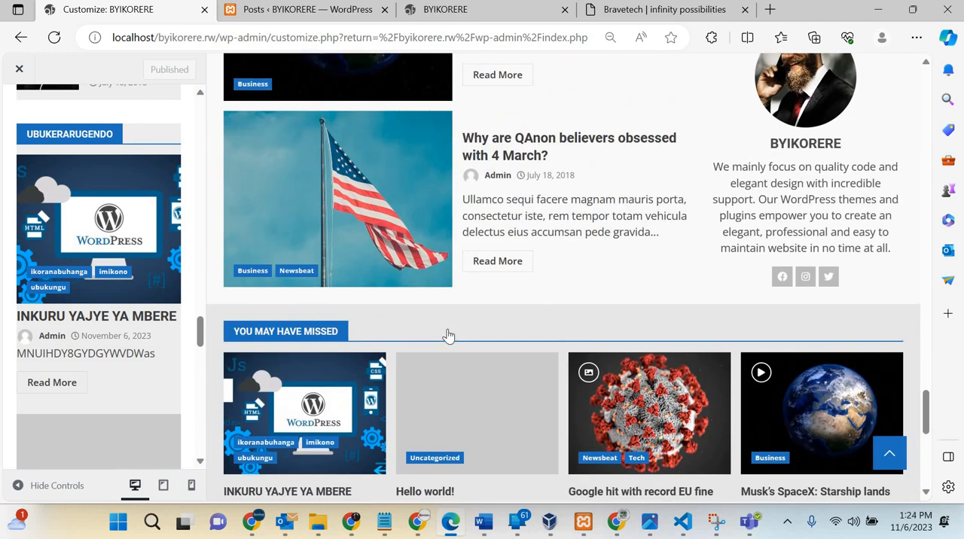
scroll(447, 335, "up", 10)
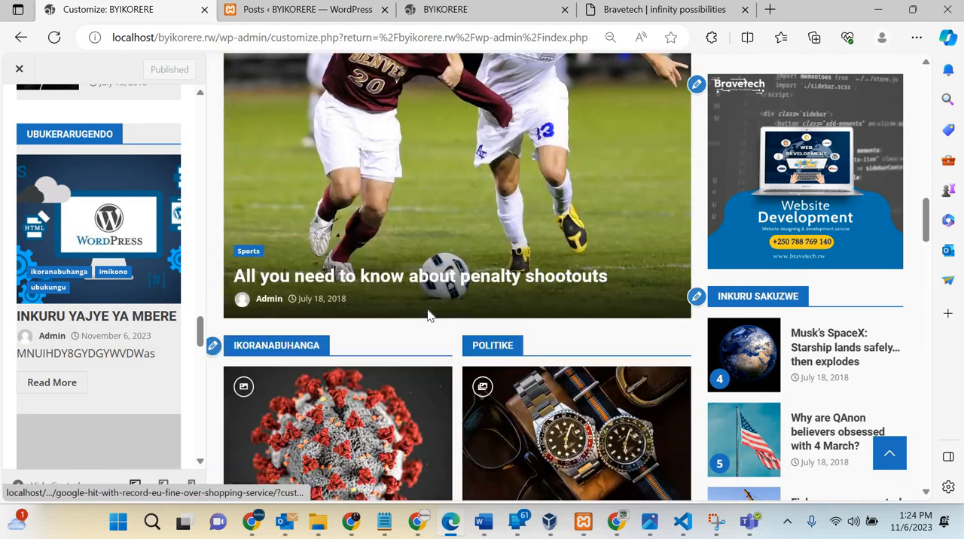
scroll(427, 316, "up", 12)
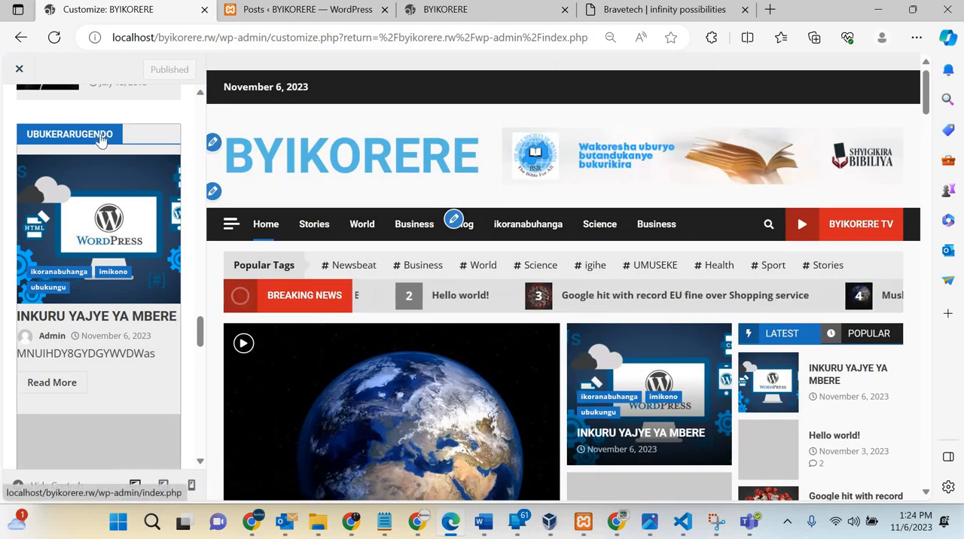
scroll(102, 140, "up", 10)
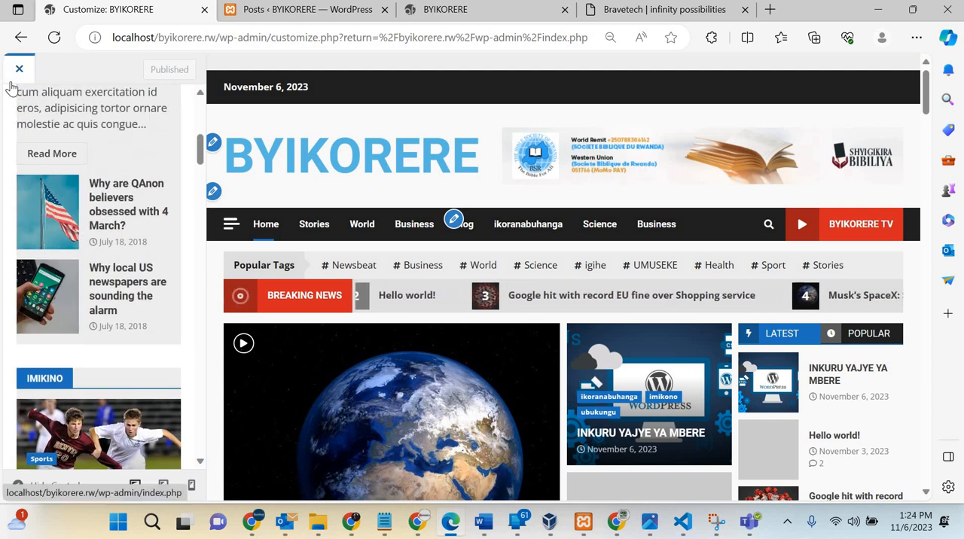
scroll(18, 109, "up", 5)
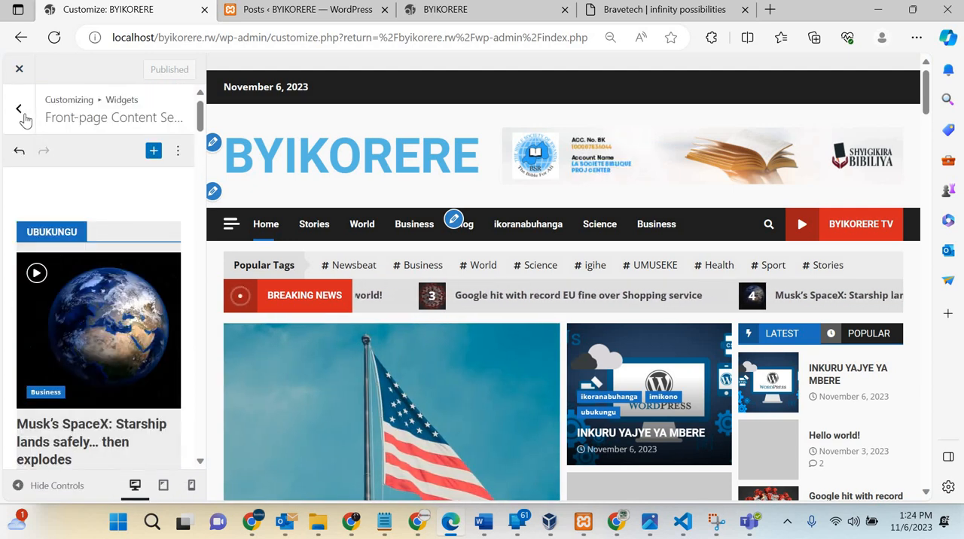
left_click(22, 115)
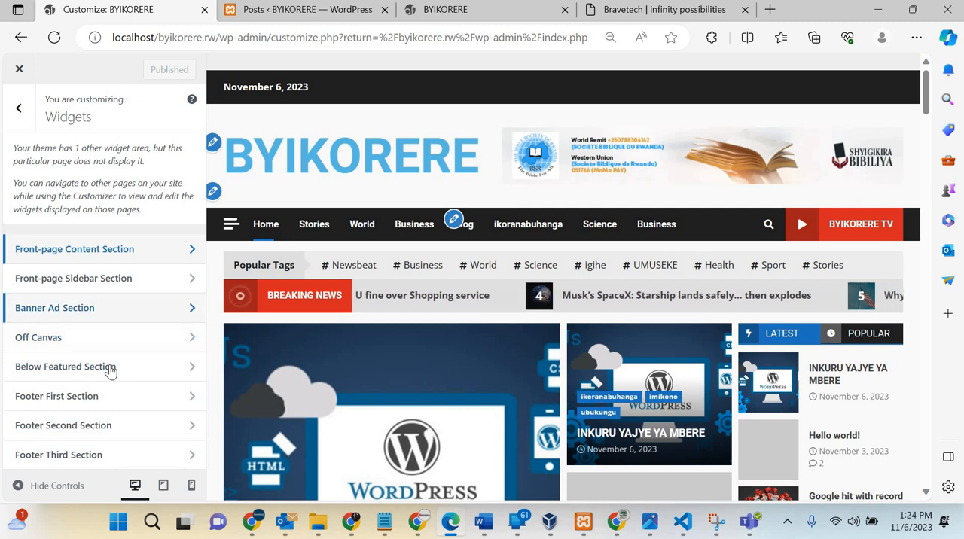
Step: Inspect the Below Featured Section widget area and return to the list of widget areas
left_click(110, 368)
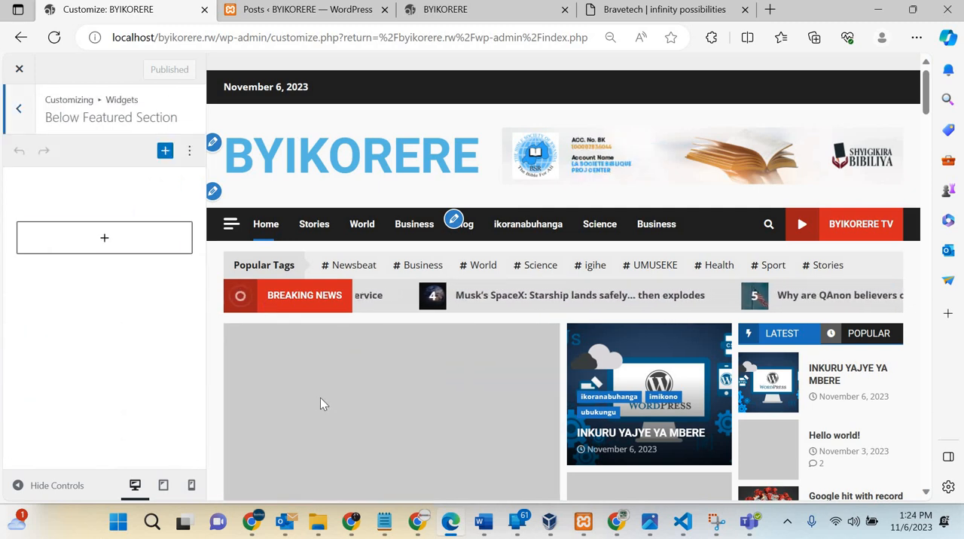
scroll(321, 405, "down", 7)
scroll(241, 366, "up", 7)
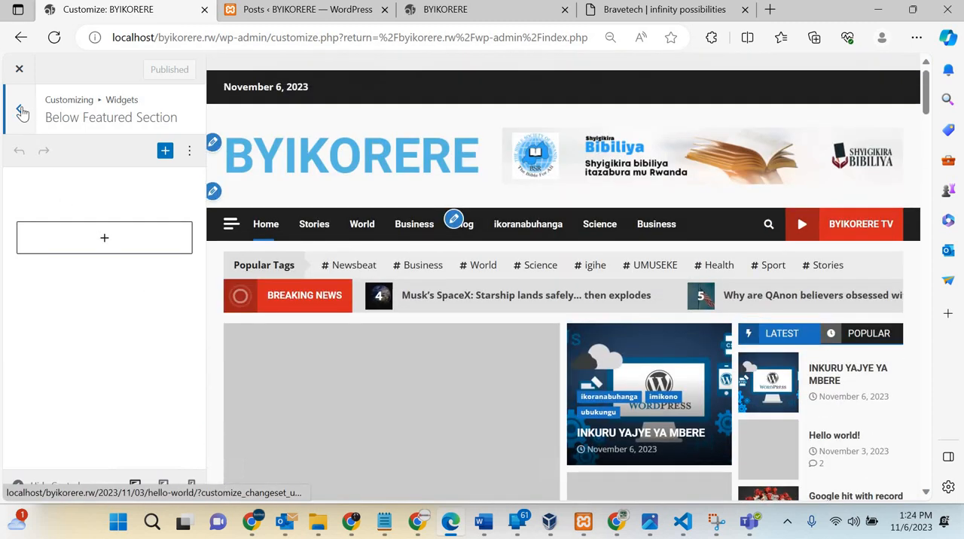
left_click(21, 111)
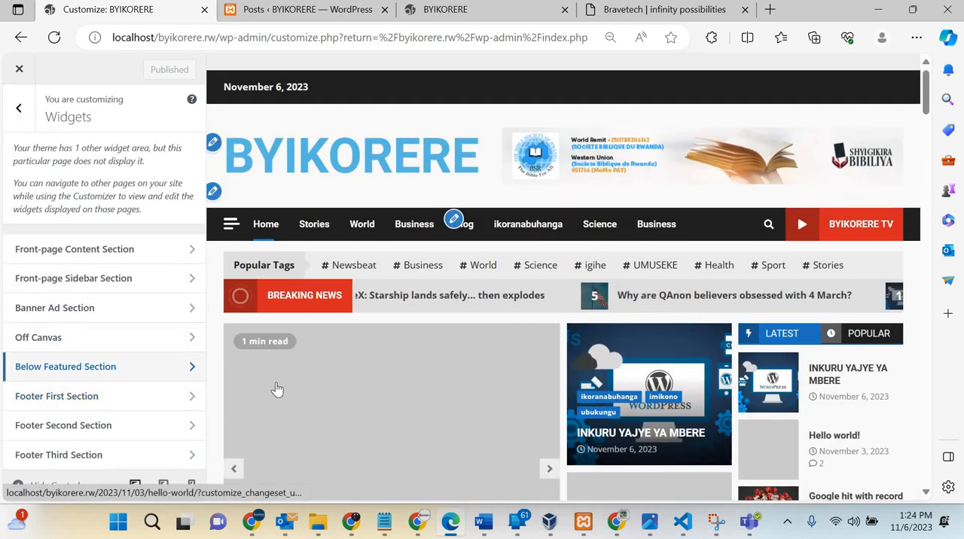
Step: Enter Inkuru ziheruka as the title of the Recent Posts widget in the Footer First Section and undo the last title edit
scroll(277, 388, "down", 15)
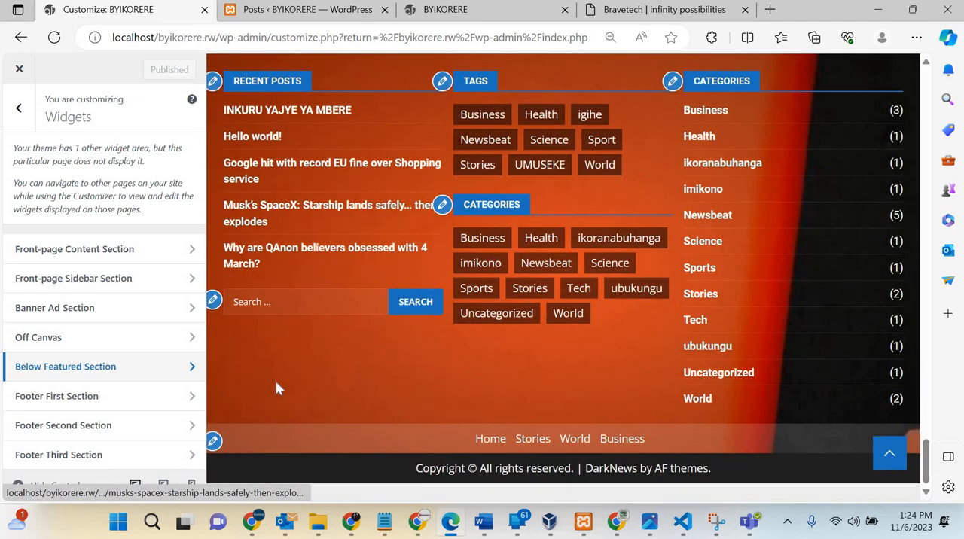
scroll(275, 388, "up", 3)
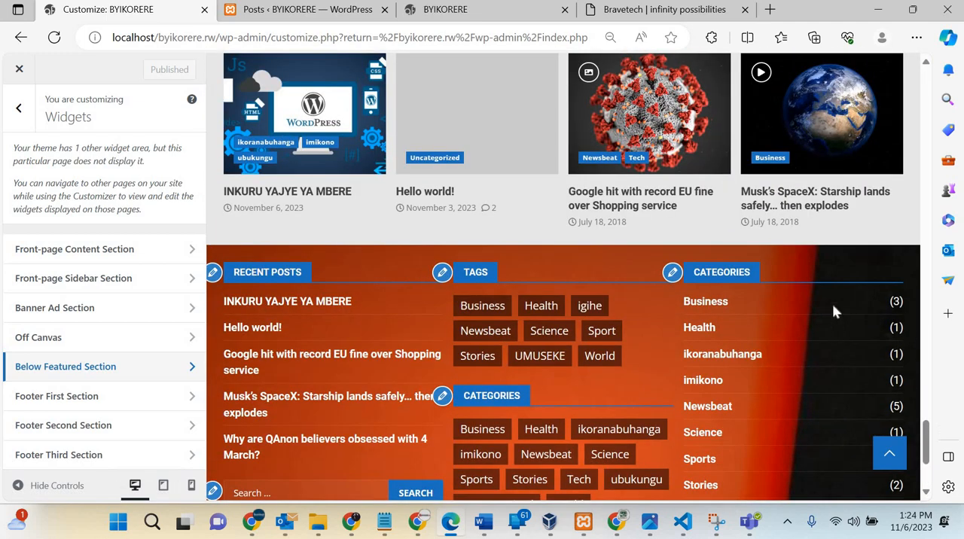
scroll(591, 358, "down", 3)
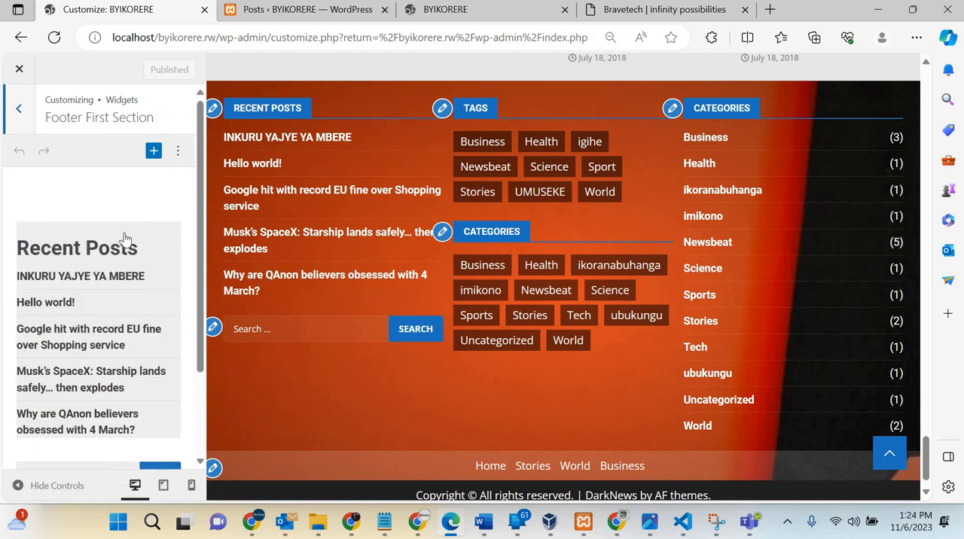
left_click(85, 287)
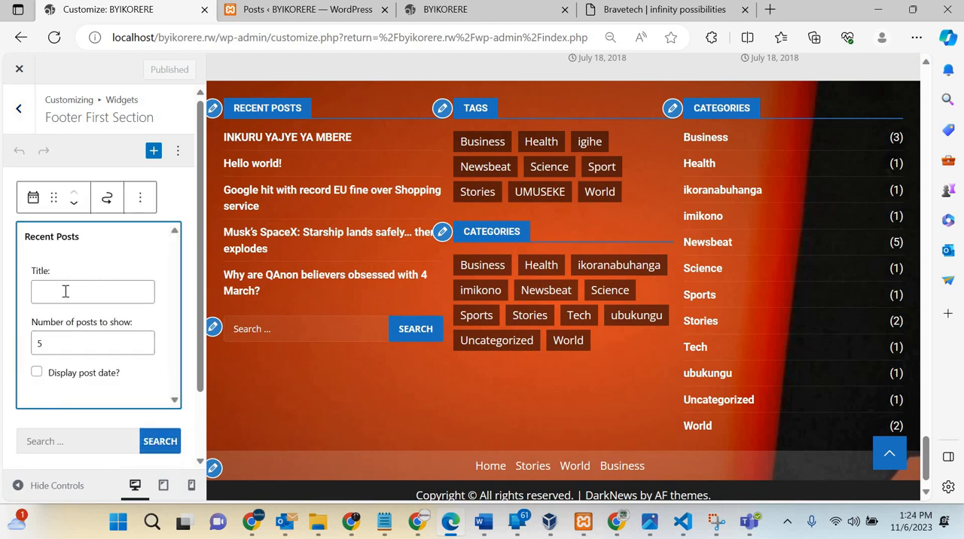
left_click(66, 291)
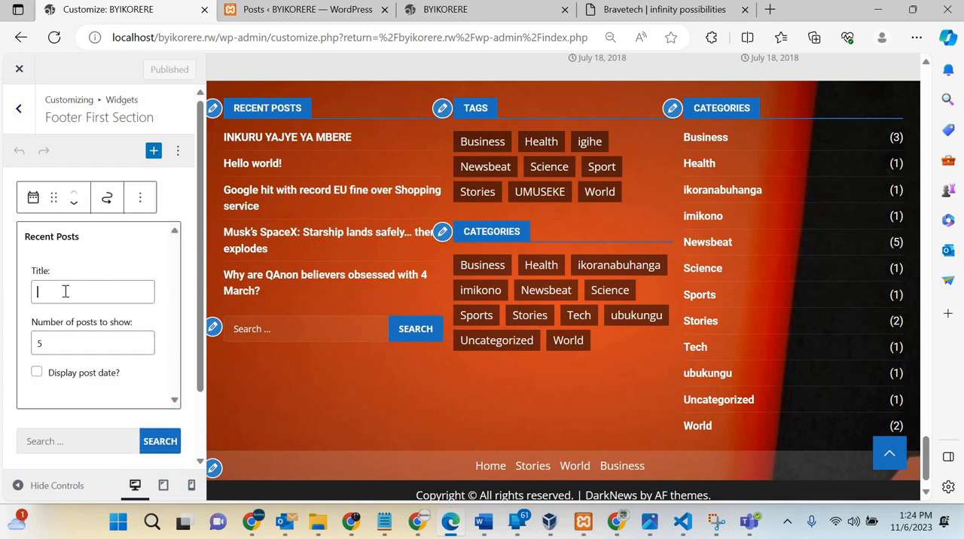
type("i")
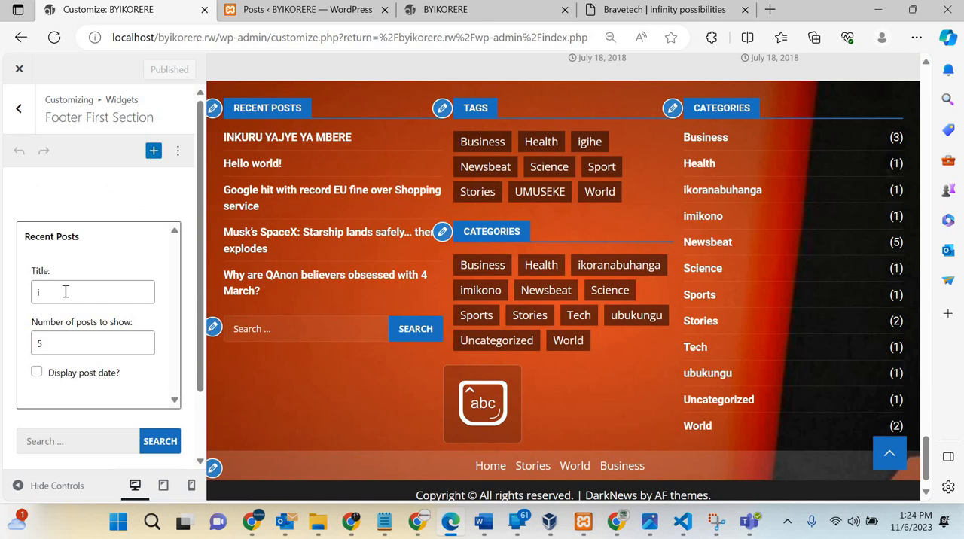
type("Ink")
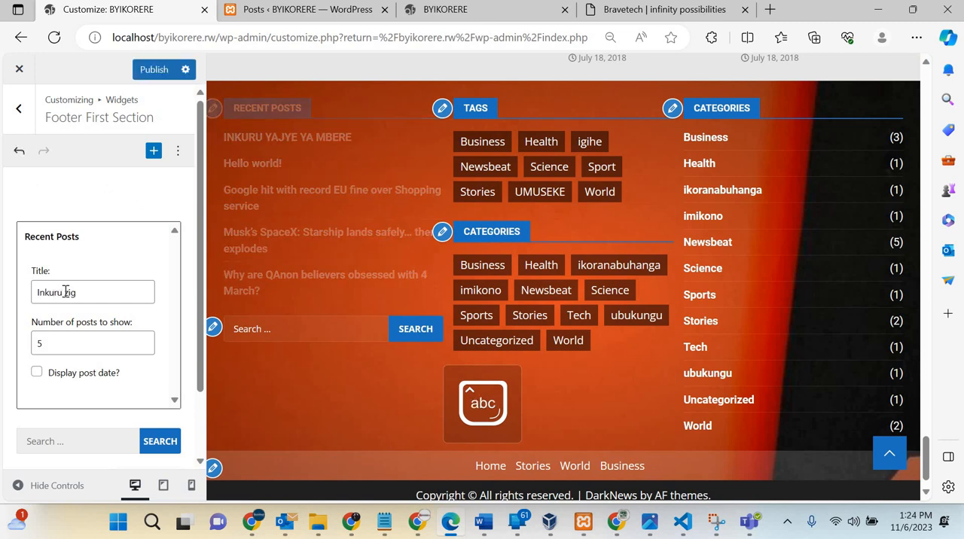
type("uru iheruka")
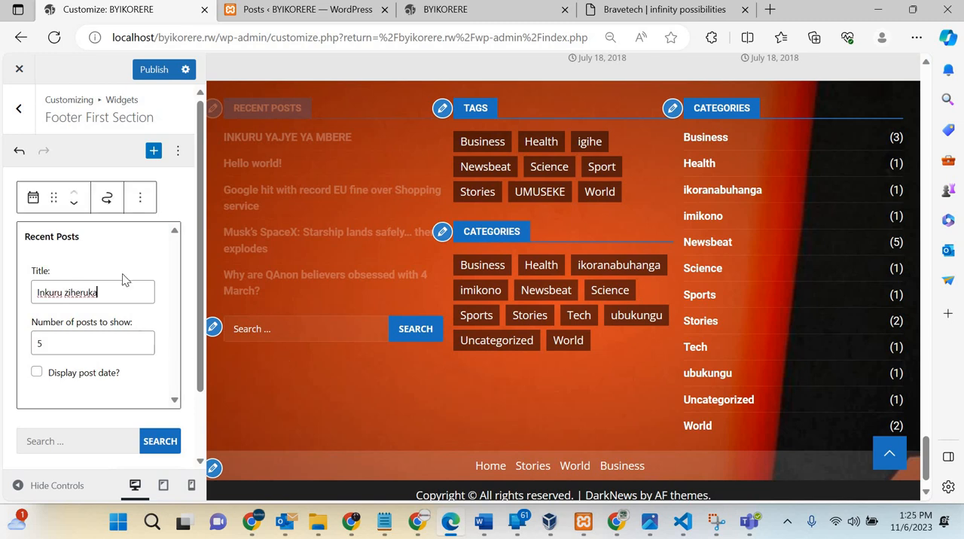
left_click(18, 157)
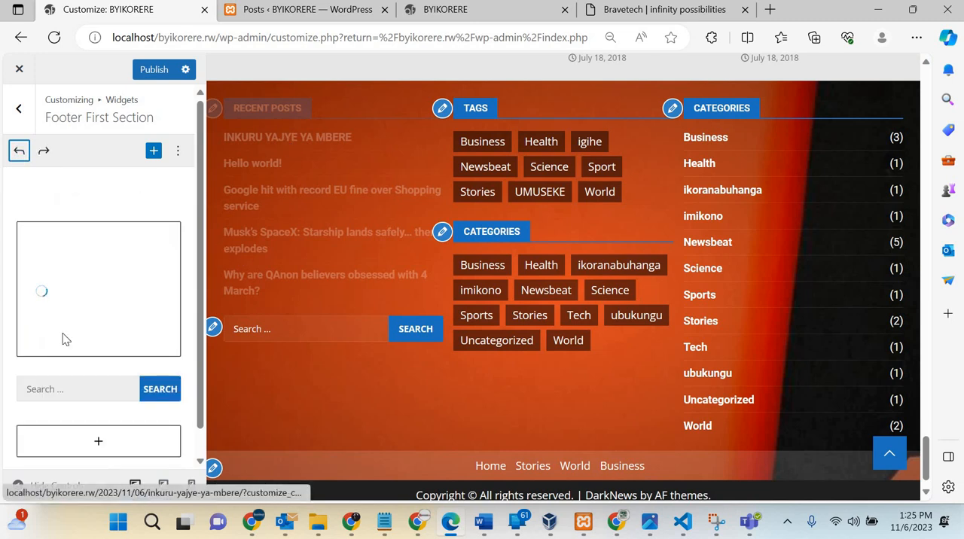
Step: Delete the Search widget from the Footer First Section and undo the deletion
scroll(62, 336, "down", 1)
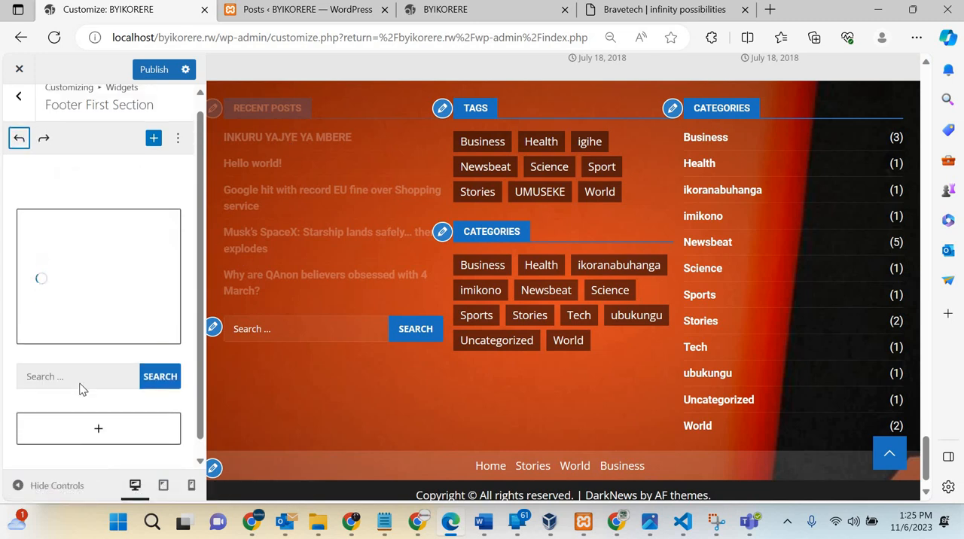
left_click(81, 388)
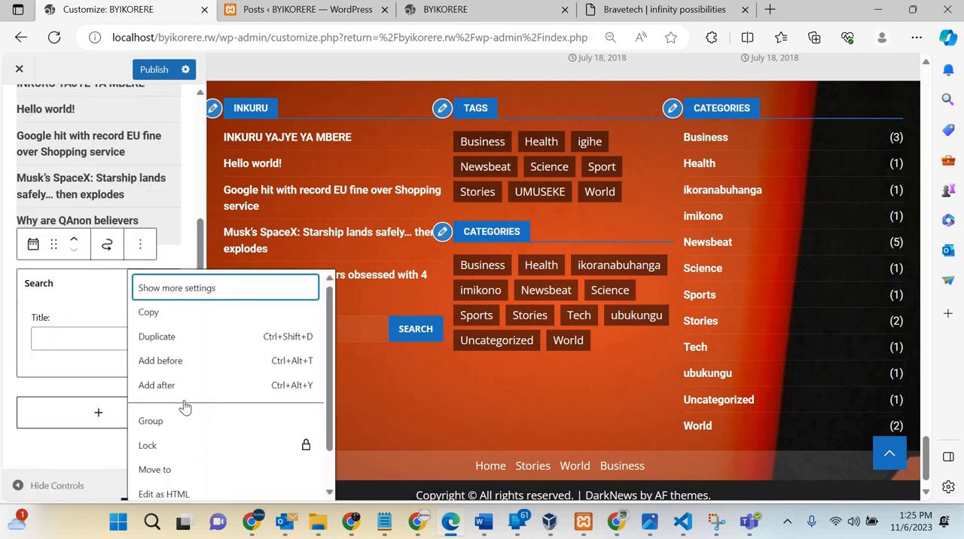
scroll(179, 429, "down", 1)
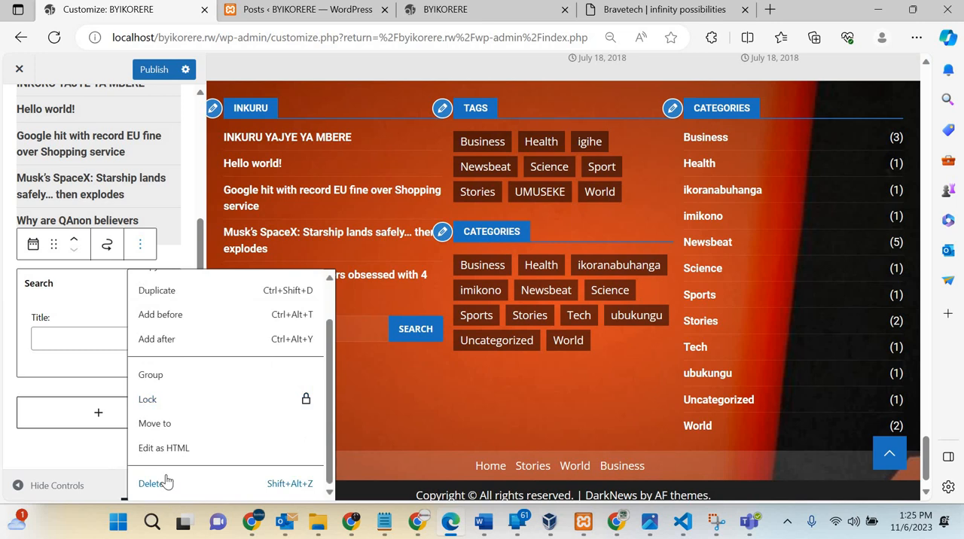
left_click(166, 483)
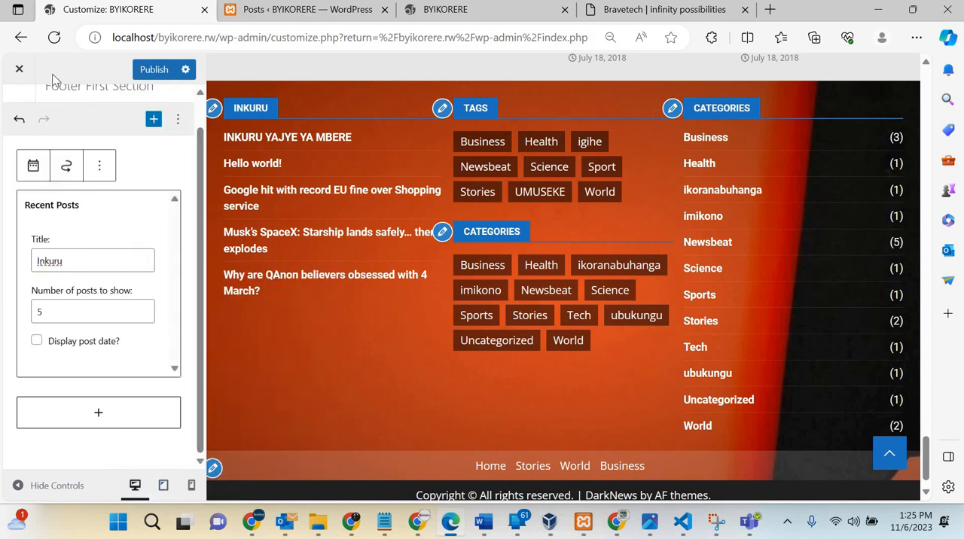
left_click(16, 120)
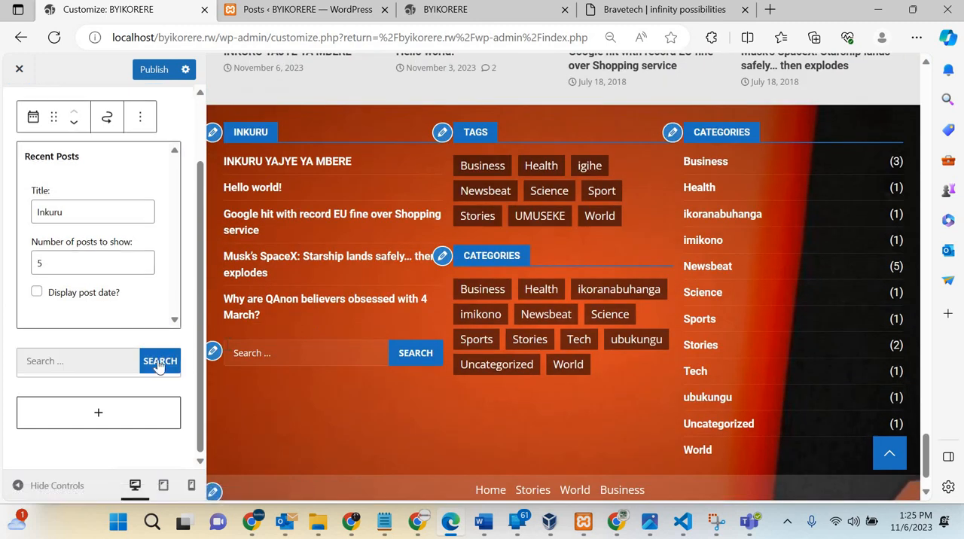
Step: Remove the Search widget below Recent Posts in the Footer First Section
left_click(115, 368)
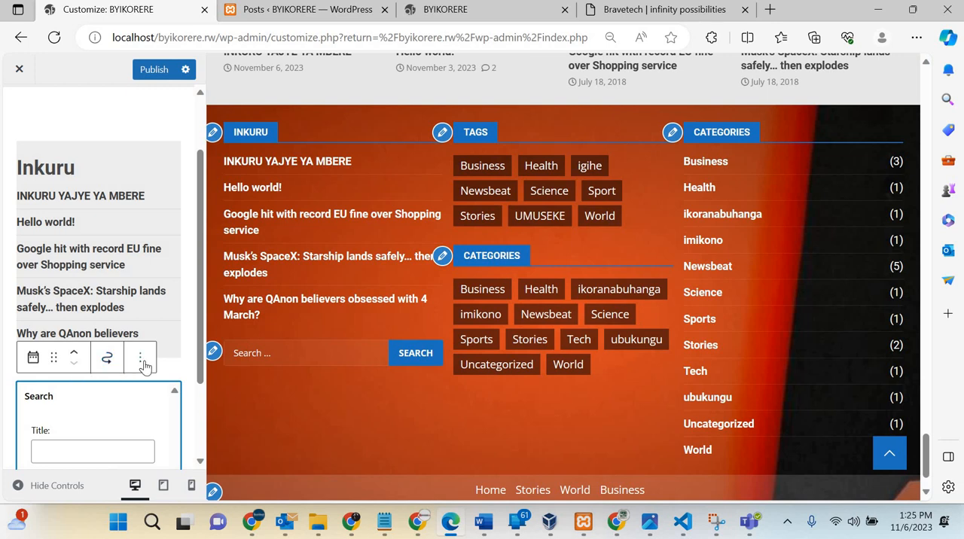
left_click(143, 361)
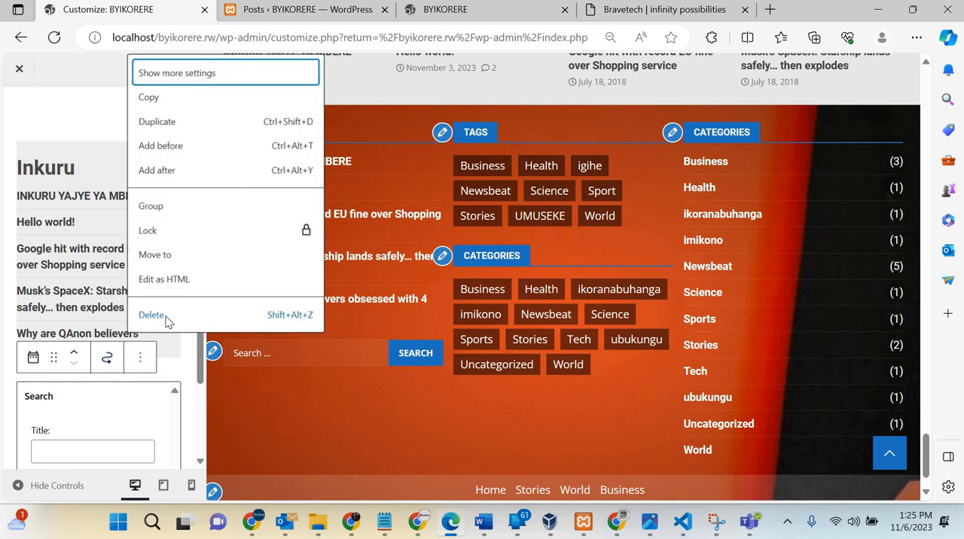
left_click(166, 321)
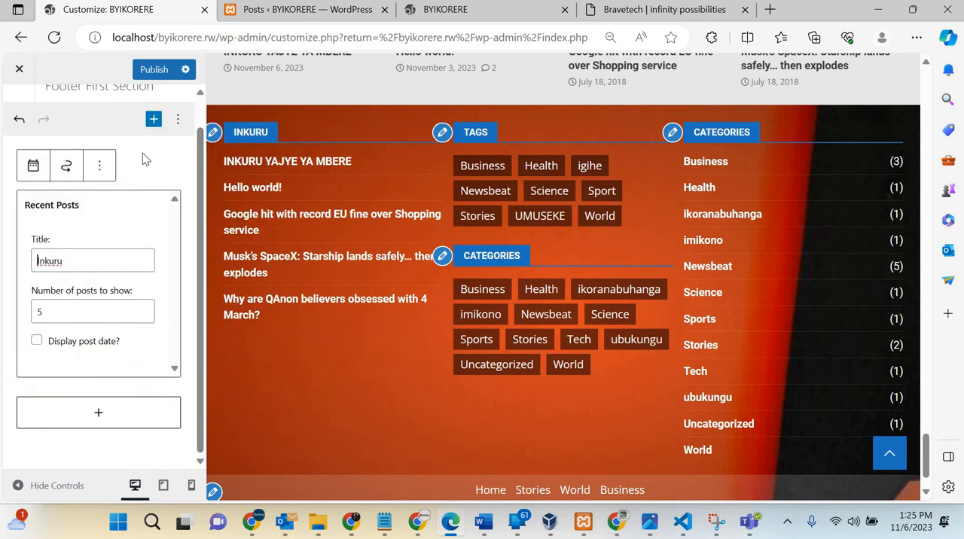
Step: Complete the title of the Recent Posts widget in the Footer First Section as Inkuru ziheruka
scroll(97, 257, "up", 1)
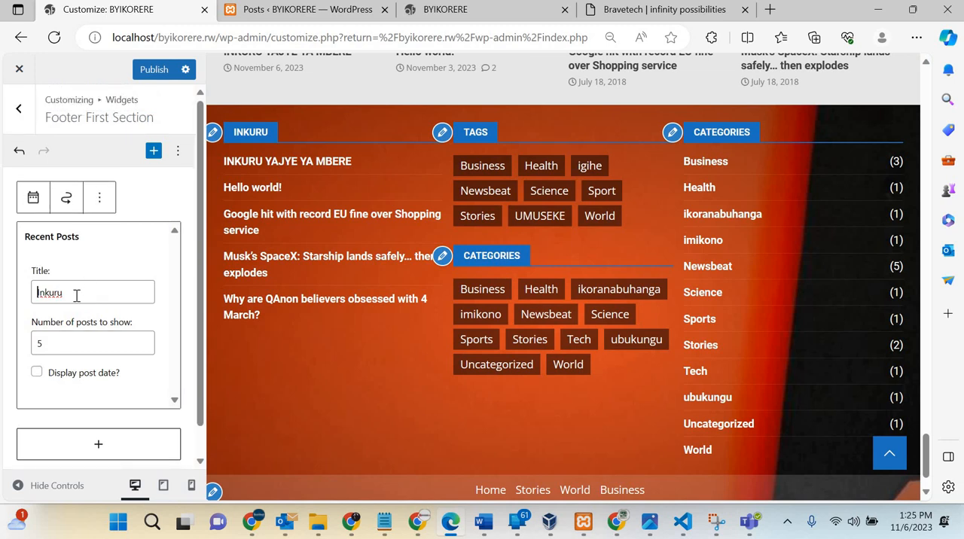
left_click(76, 295)
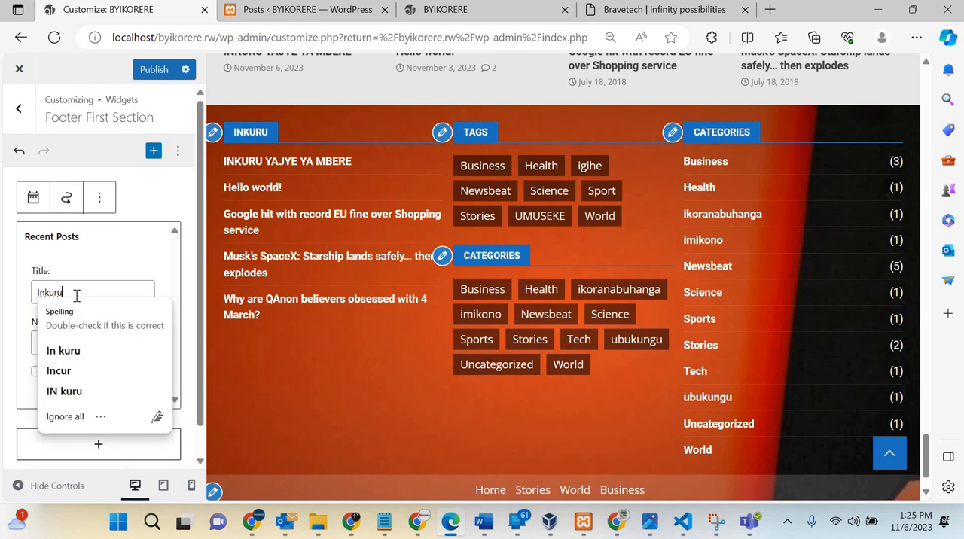
type("ziheruka")
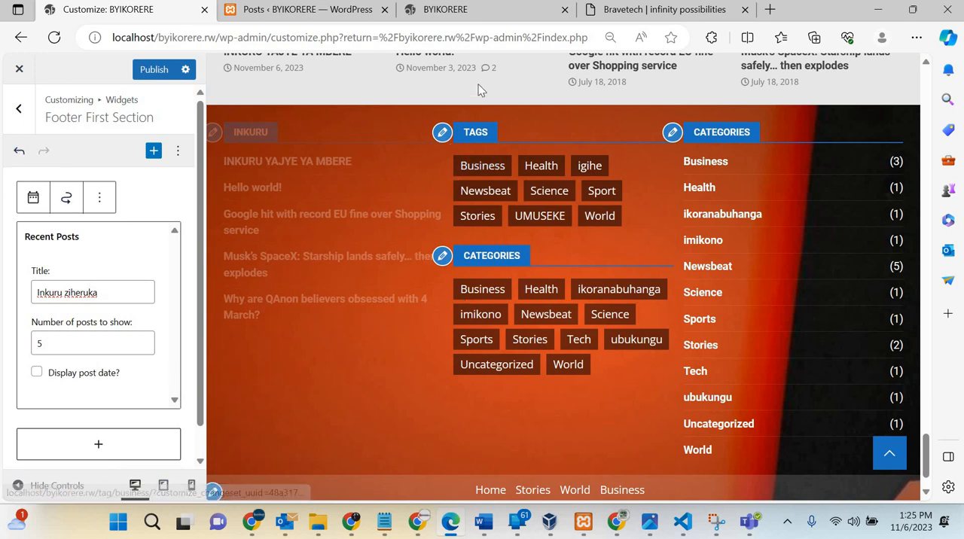
Step: Open the footer's Tags widget for editing and delete this Tag Cloud from the Footer Second Section
left_click(442, 133)
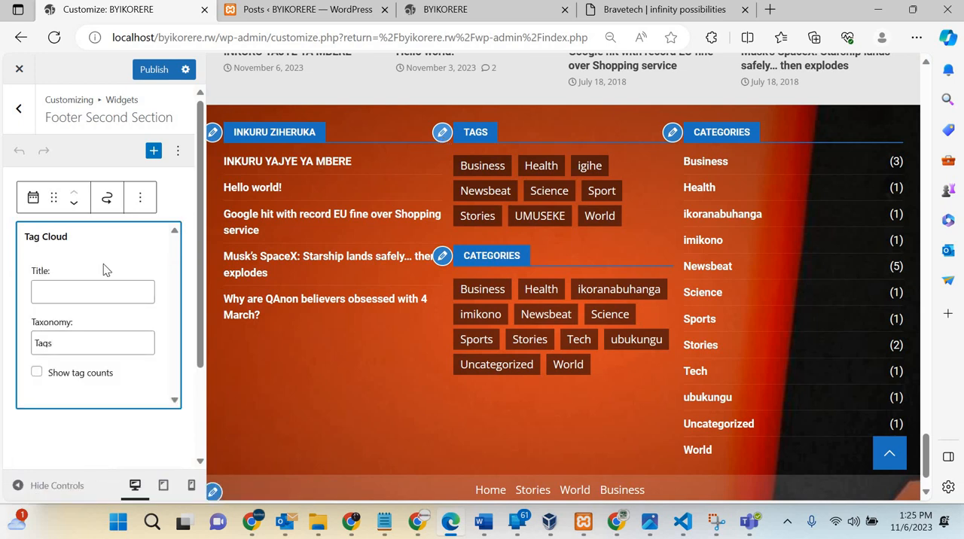
left_click(92, 293)
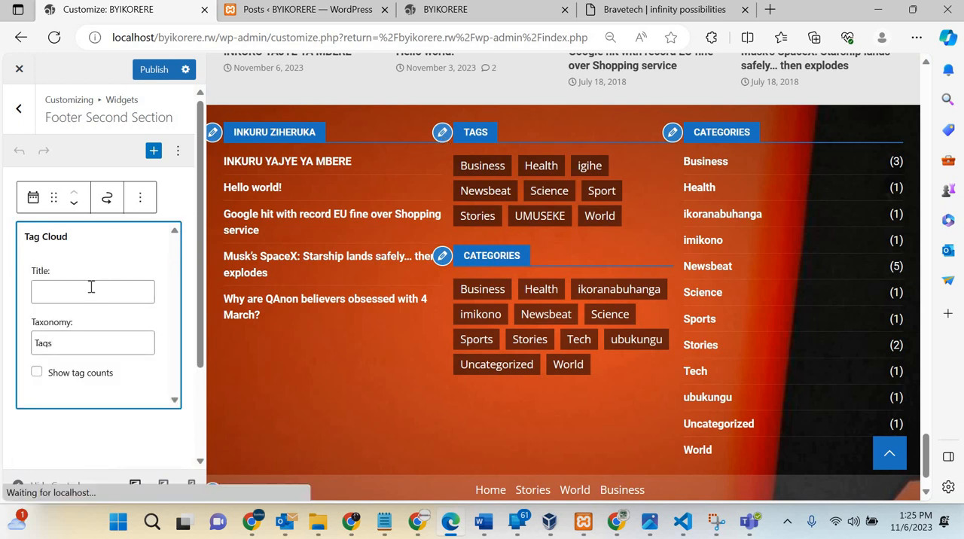
left_click(140, 197)
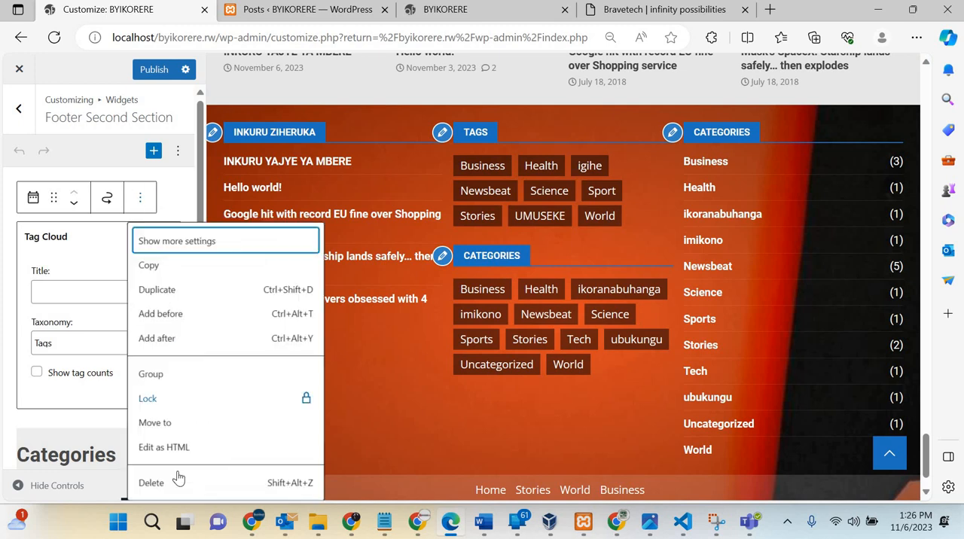
left_click(163, 490)
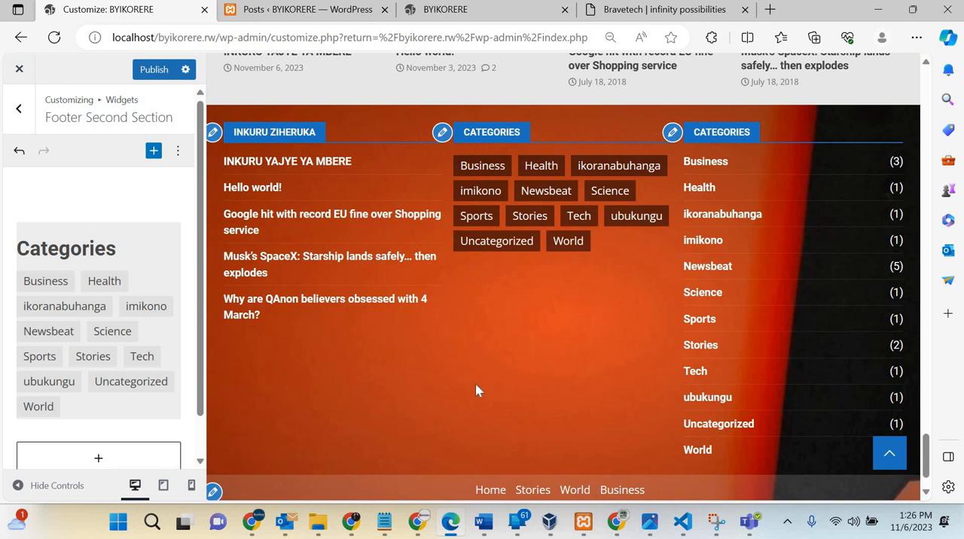
Step: Undo the deletion of the Tags widget and delete the Categories tag cloud from the Footer Second Section
left_click(20, 152)
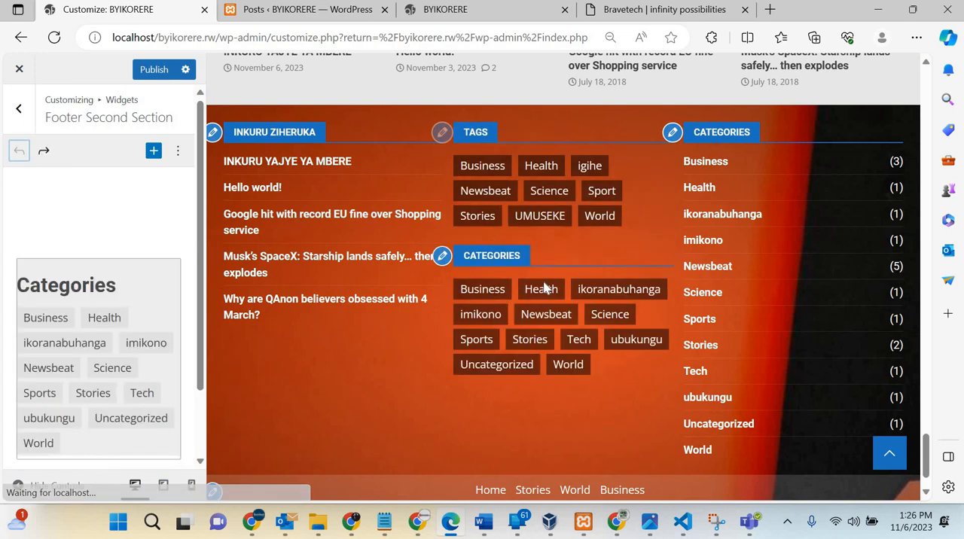
left_click(441, 263)
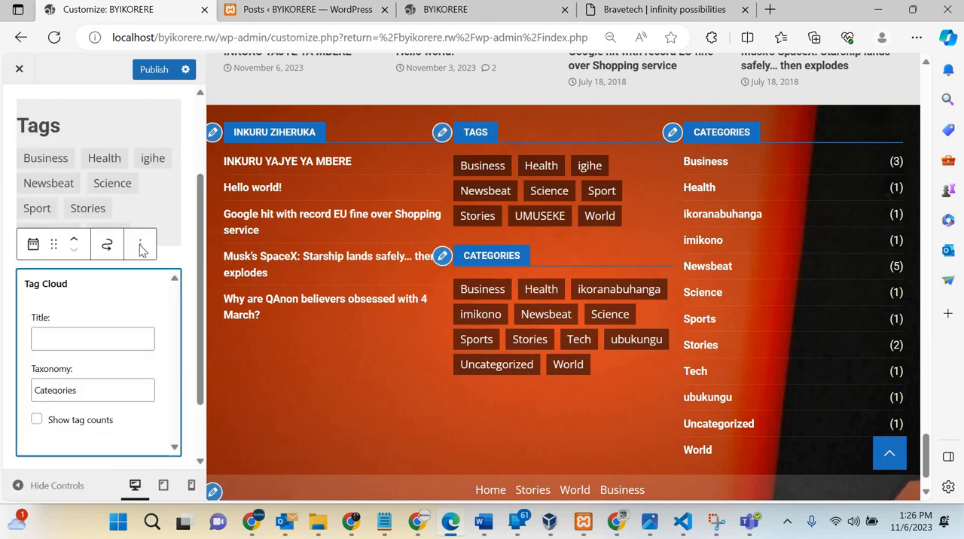
right_click(140, 243)
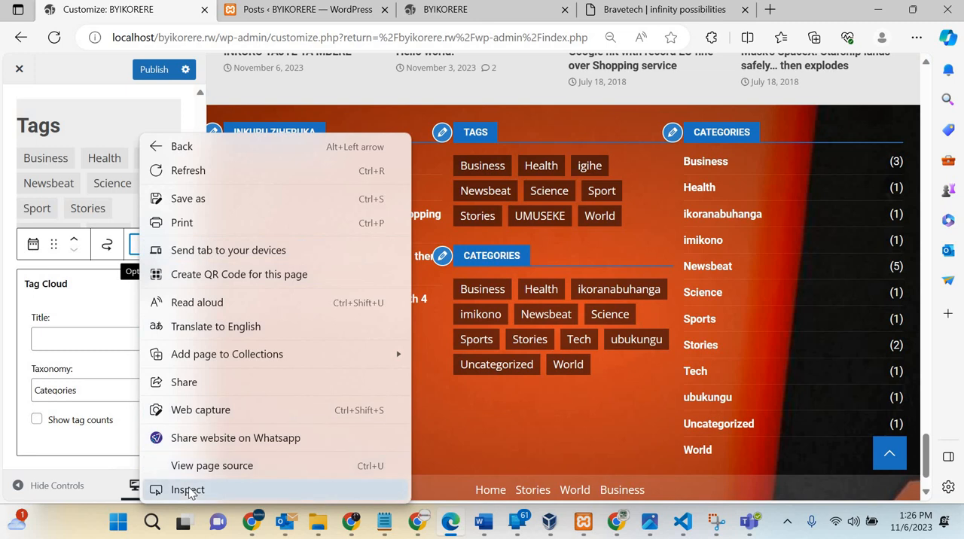
key("Escape")
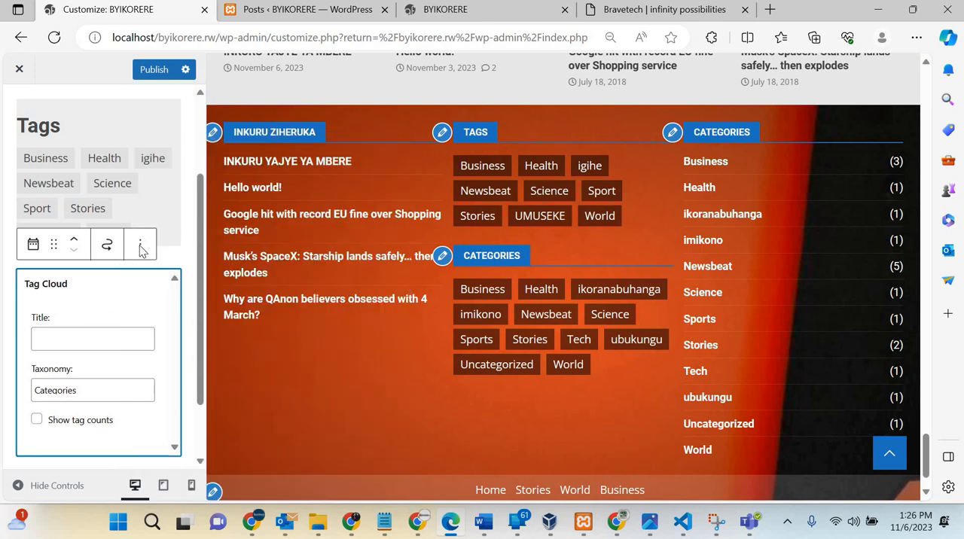
left_click(140, 244)
scroll(189, 459, "down", 1)
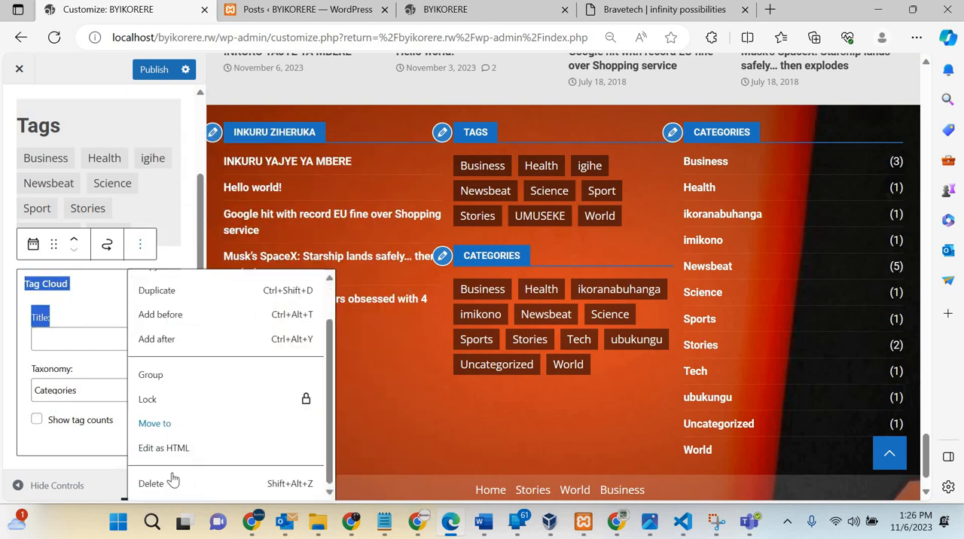
left_click(168, 489)
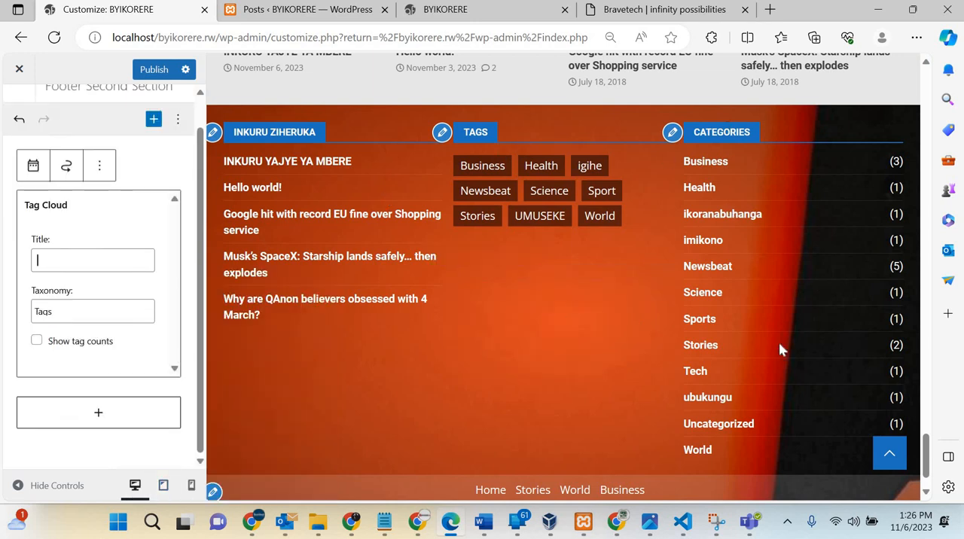
Step: Undo and redo the removal of the Categories tag cloud, and leave the Footer Second Section
scroll(779, 342, "down", 1)
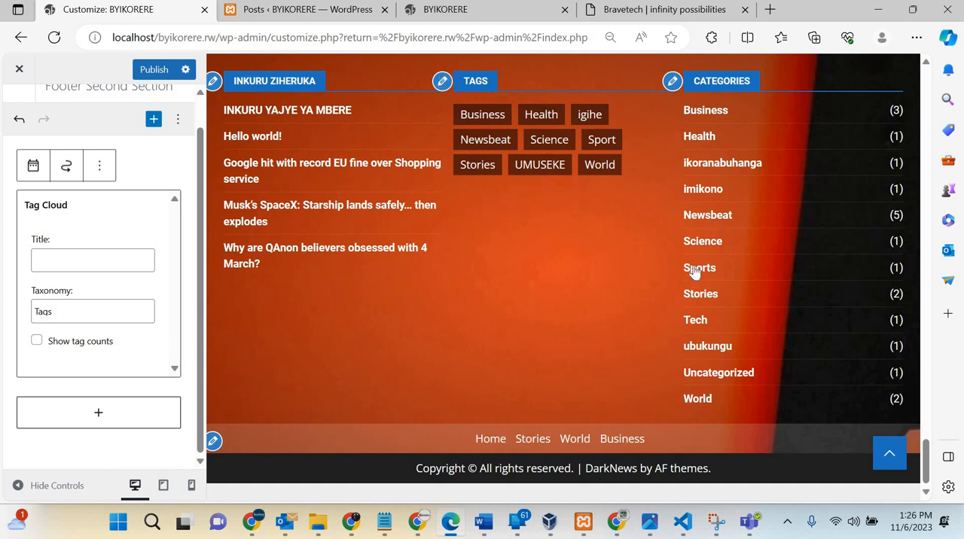
left_click(19, 122)
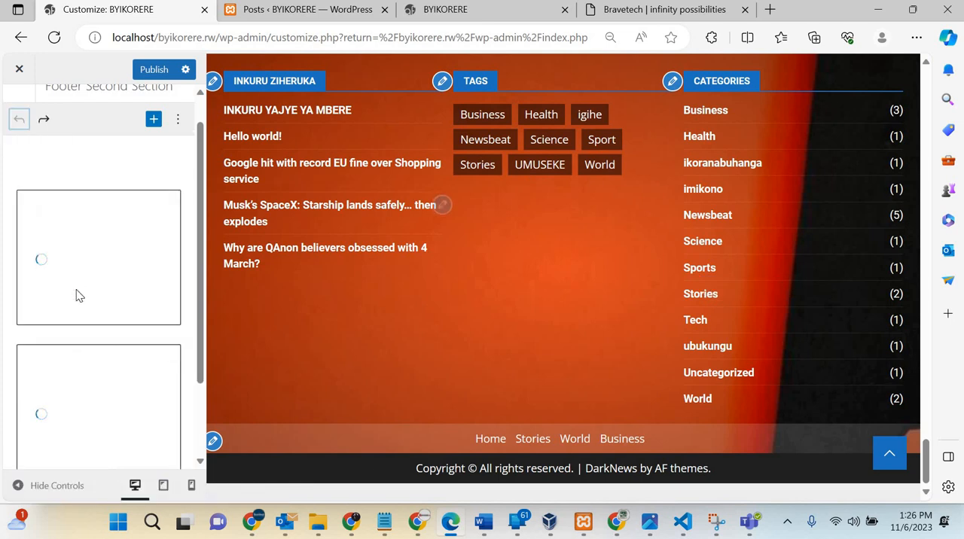
scroll(79, 296, "down", 2)
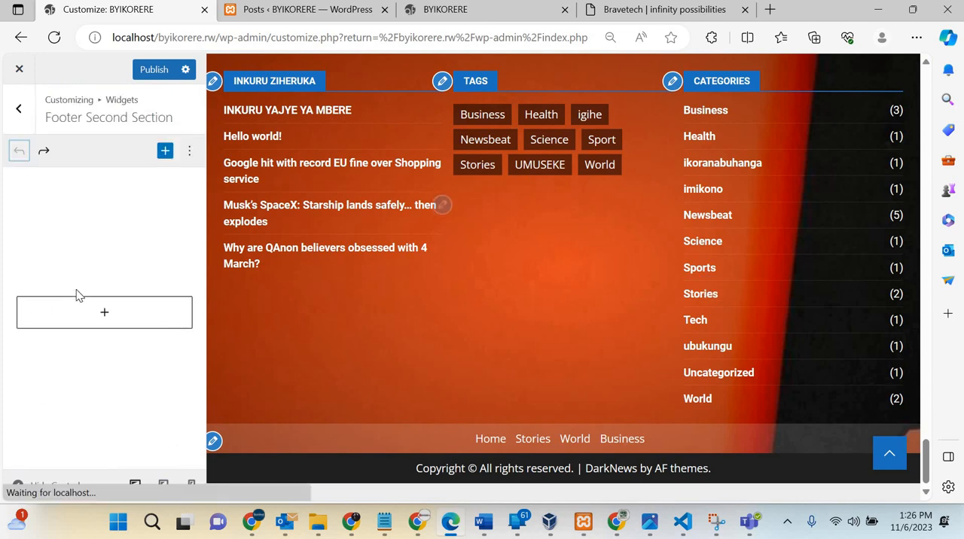
left_click(44, 152)
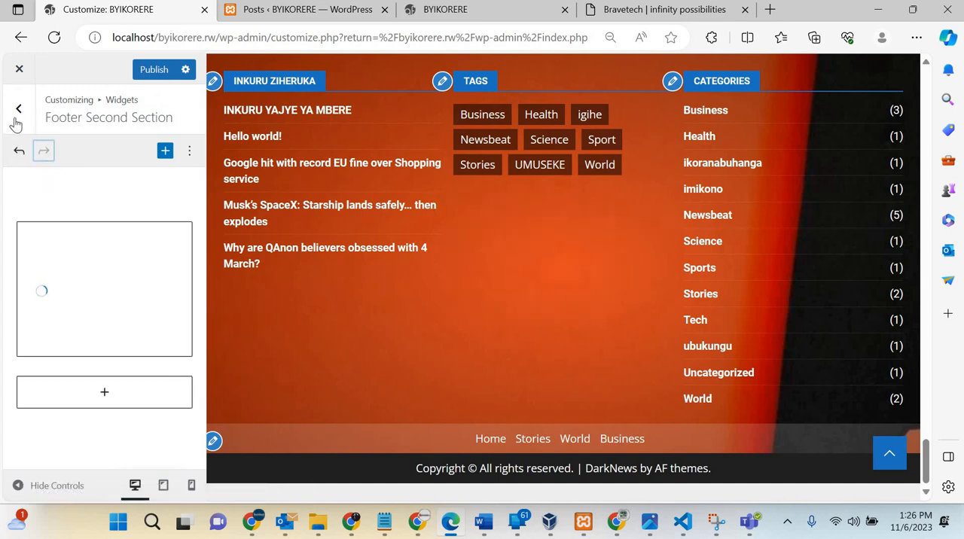
left_click(18, 109)
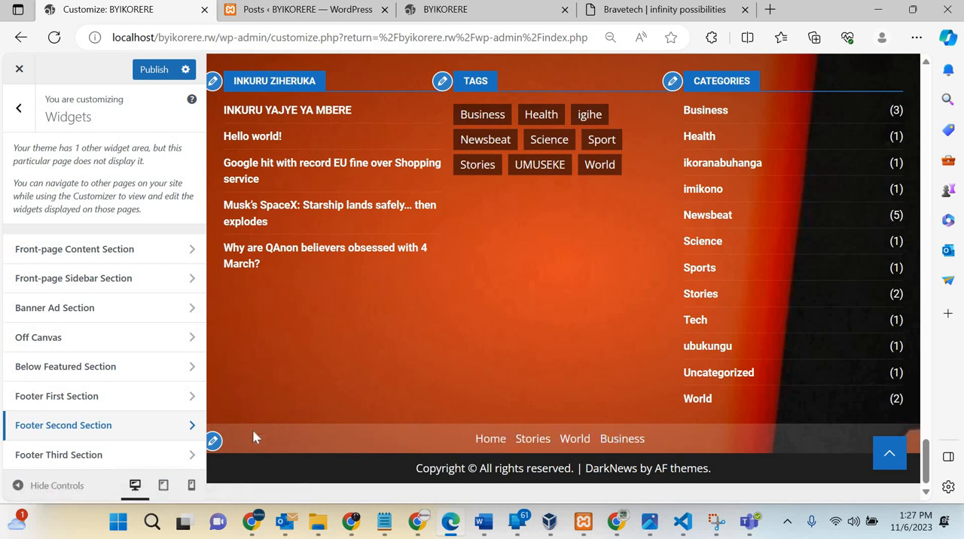
Step: Assign the Social menu items menu to both the Social Menu and Footer Menu locations
left_click(211, 443)
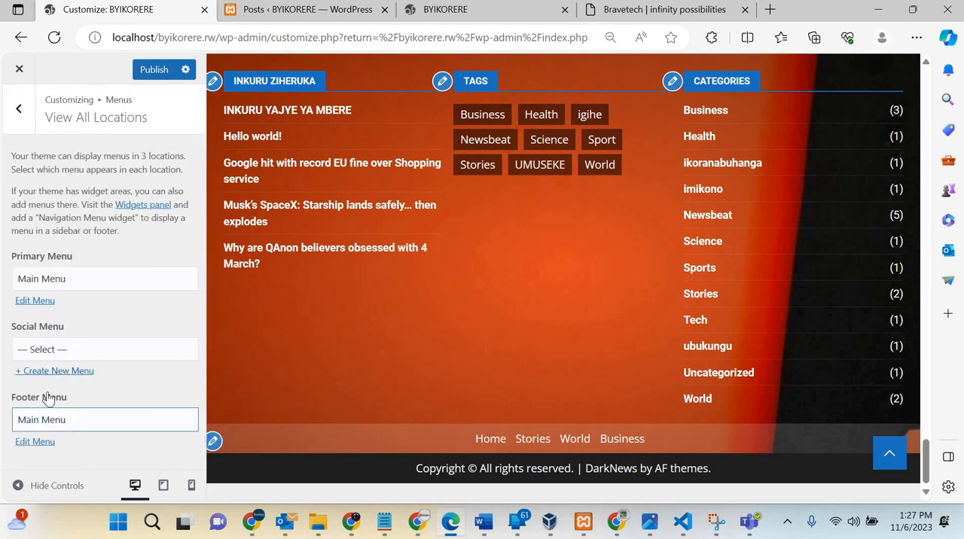
left_click(68, 348)
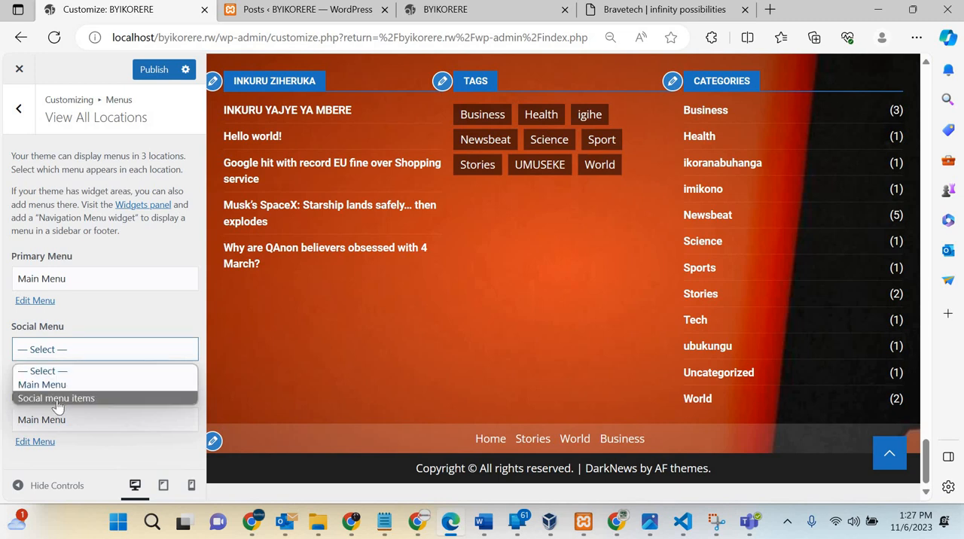
left_click(58, 398)
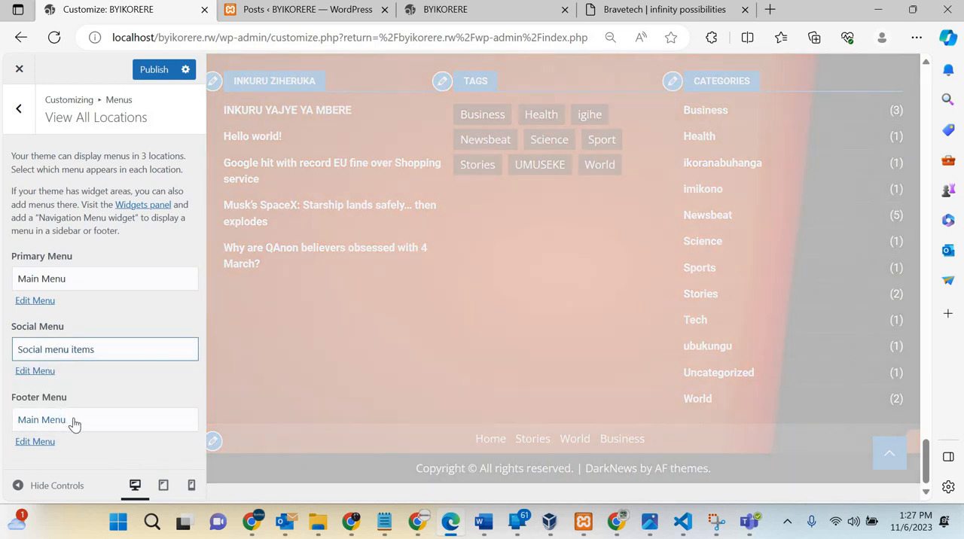
left_click(74, 424)
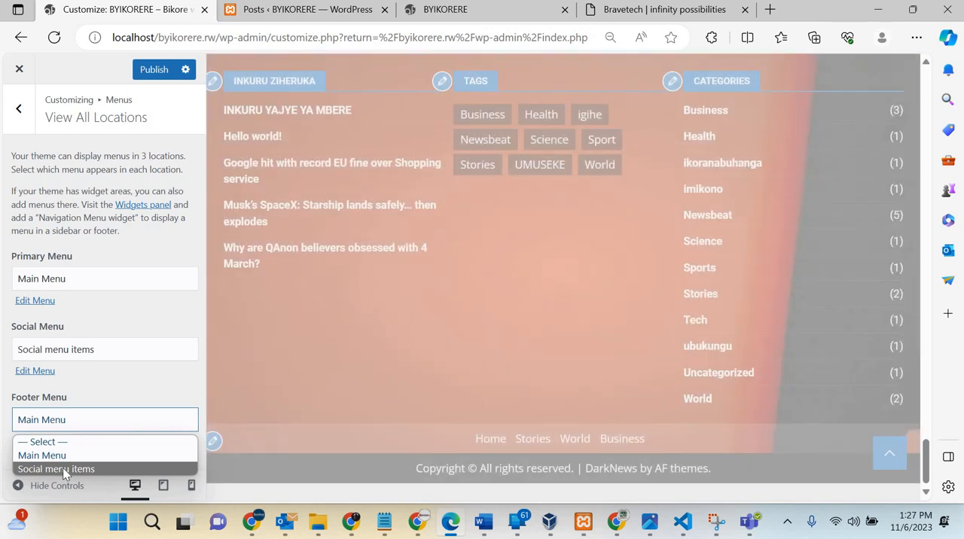
left_click(65, 470)
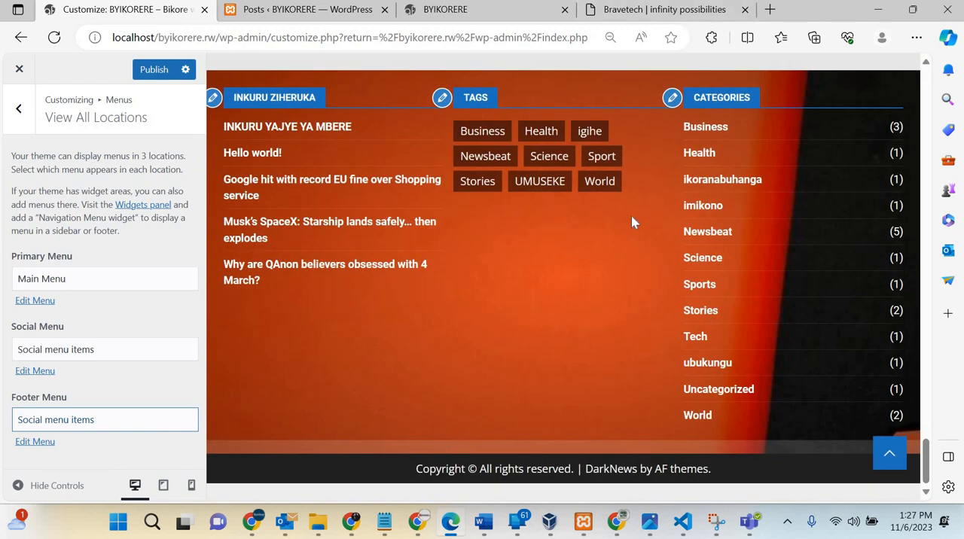
scroll(633, 220, "up", 1)
scroll(632, 219, "up", 5)
scroll(632, 219, "down", 6)
left_click(16, 126)
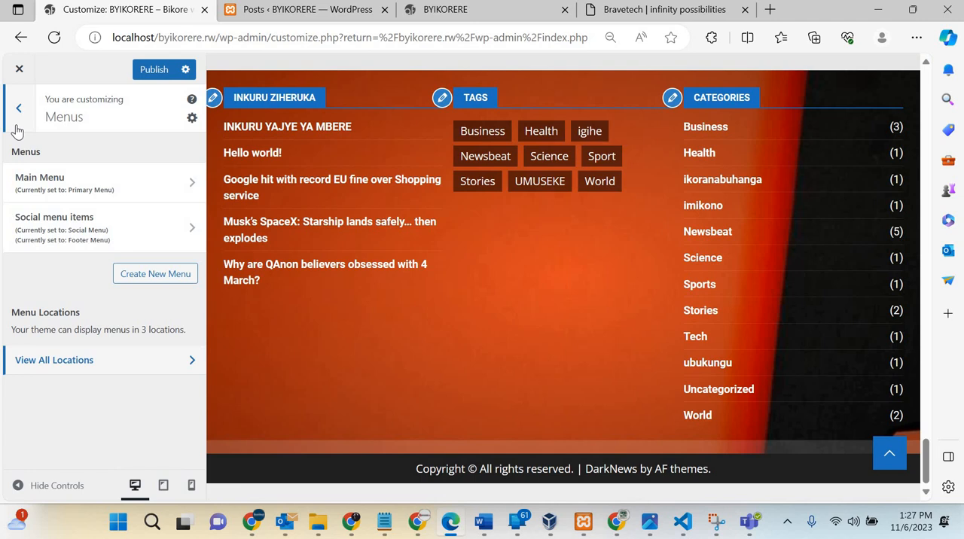
left_click(18, 128)
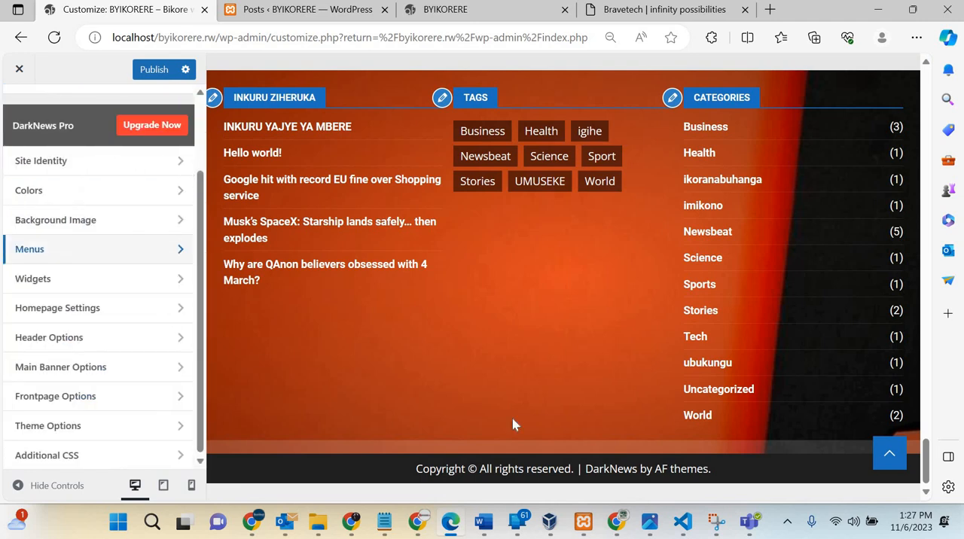
scroll(512, 422, "up", 5)
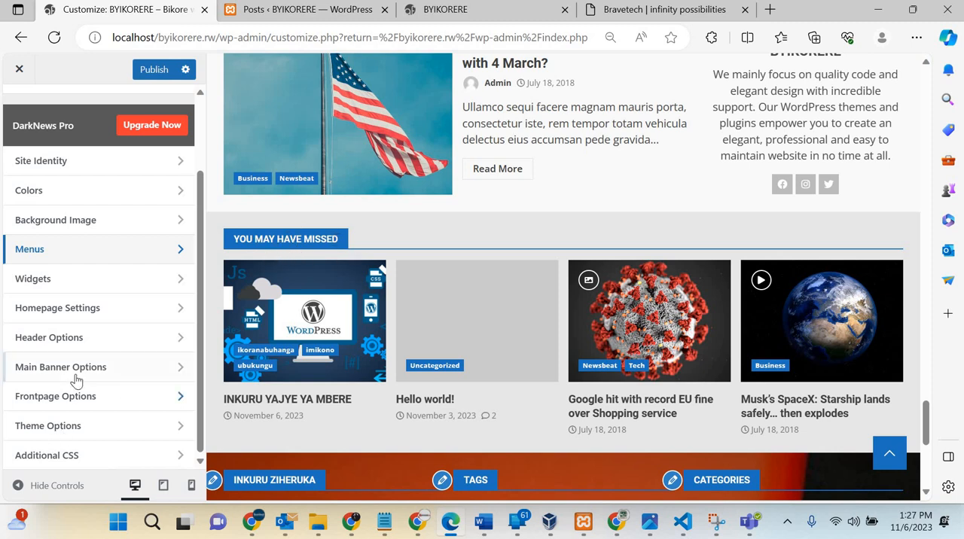
left_click(45, 309)
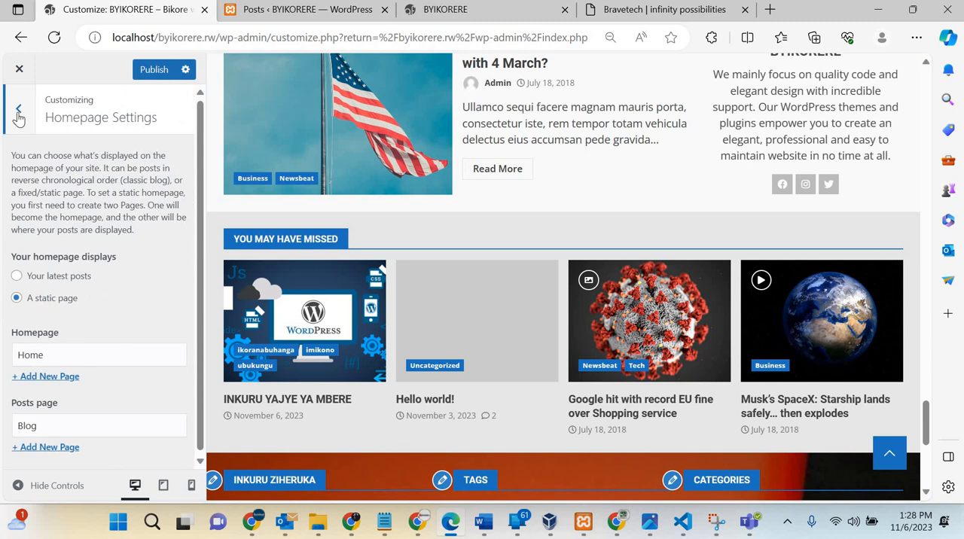
left_click(18, 113)
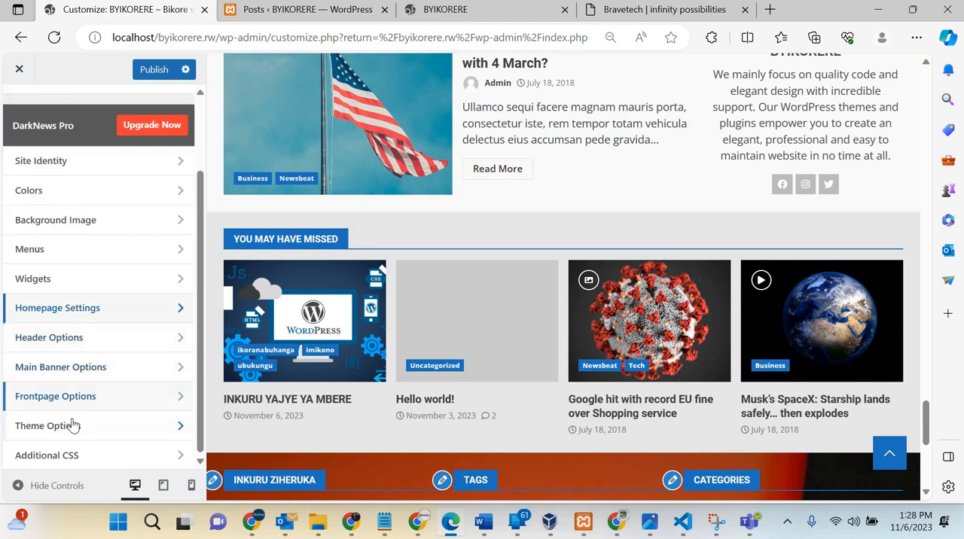
Step: Set the posts section title of You May Have Missed in the theme options to izindi nkuru wasoma
left_click(74, 426)
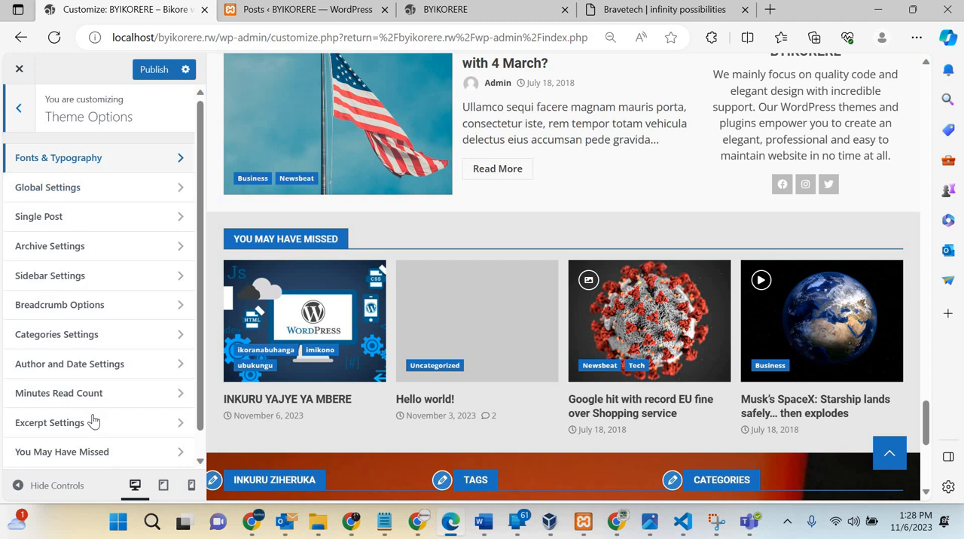
scroll(67, 425, "down", 1)
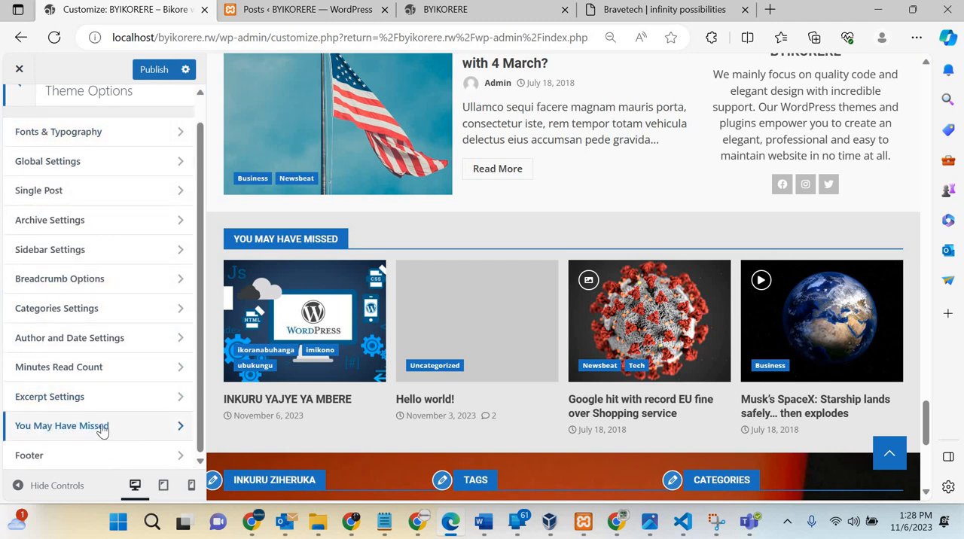
left_click(108, 428)
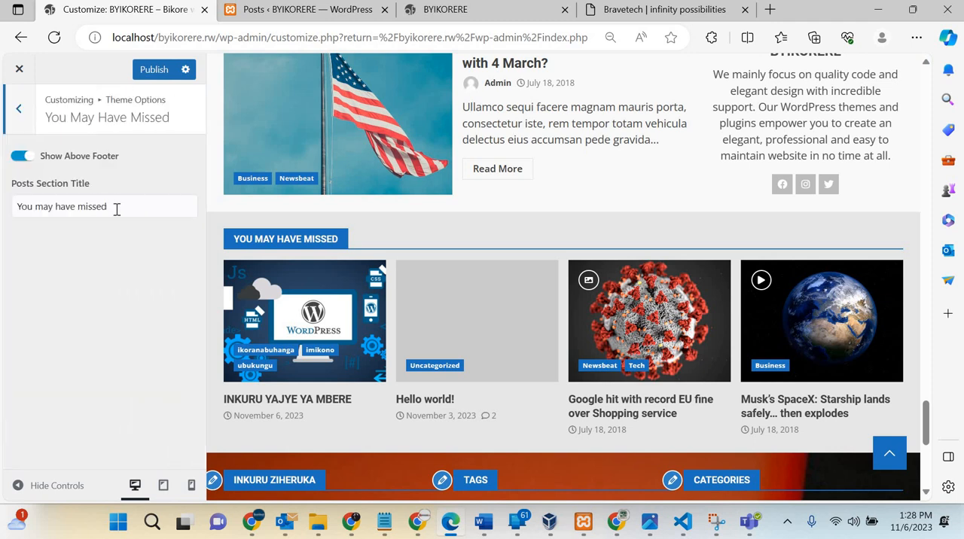
left_click(117, 210)
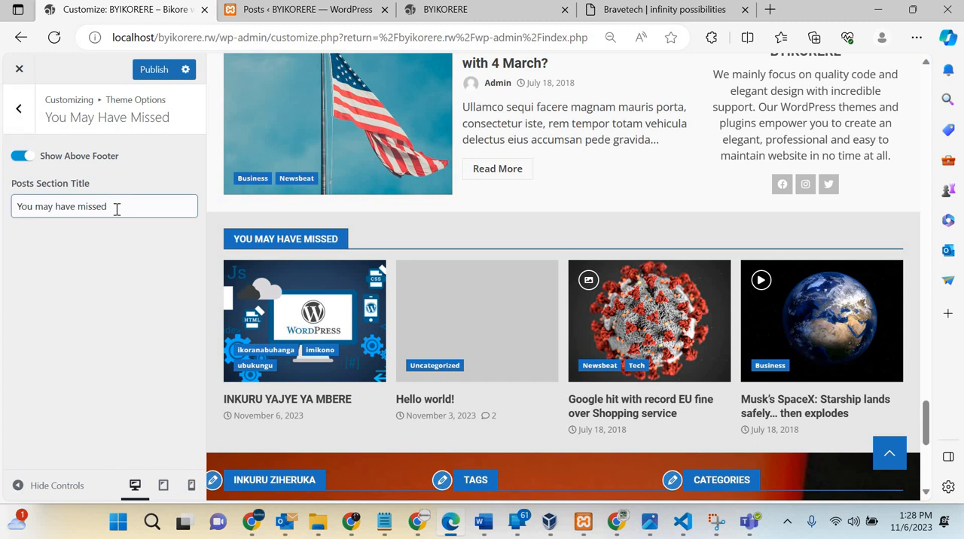
triple_click(116, 209)
type("inkuru z")
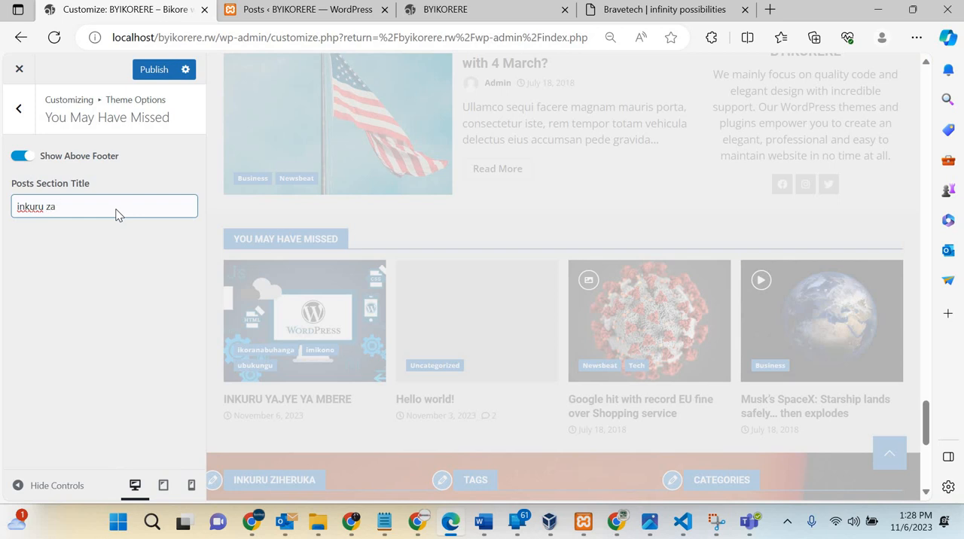
key("ctrl+a")
key("BackSpace")
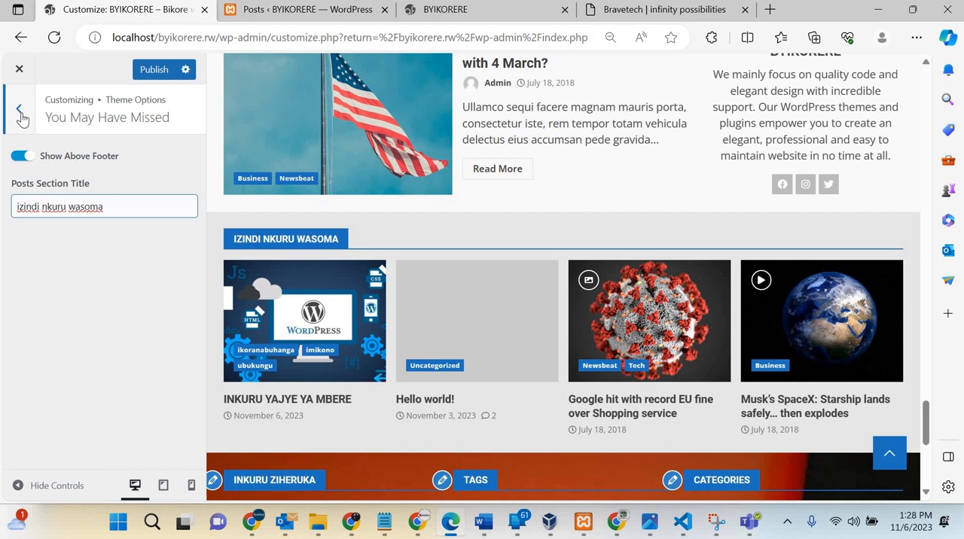
left_click(20, 110)
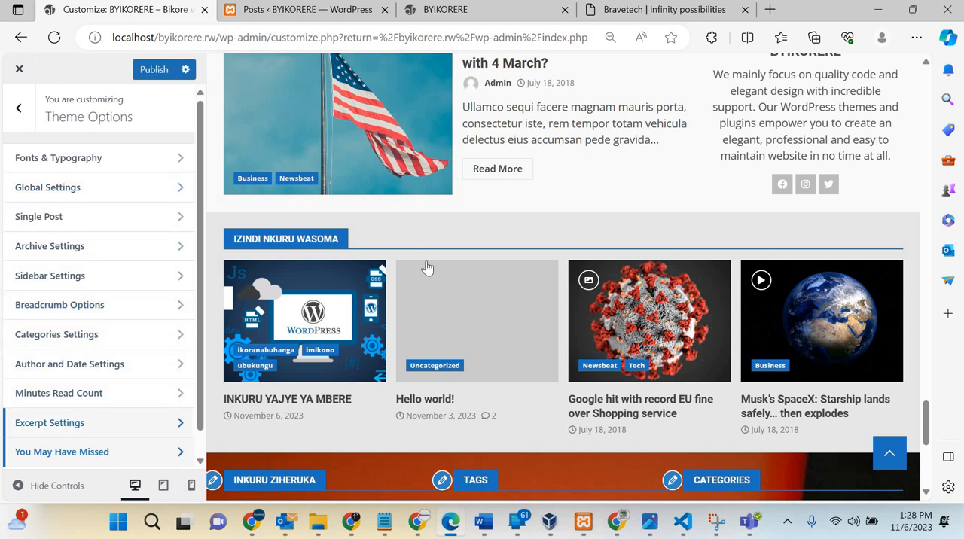
Step: Remove the footer background image in the theme's footer options
scroll(427, 268, "down", 3)
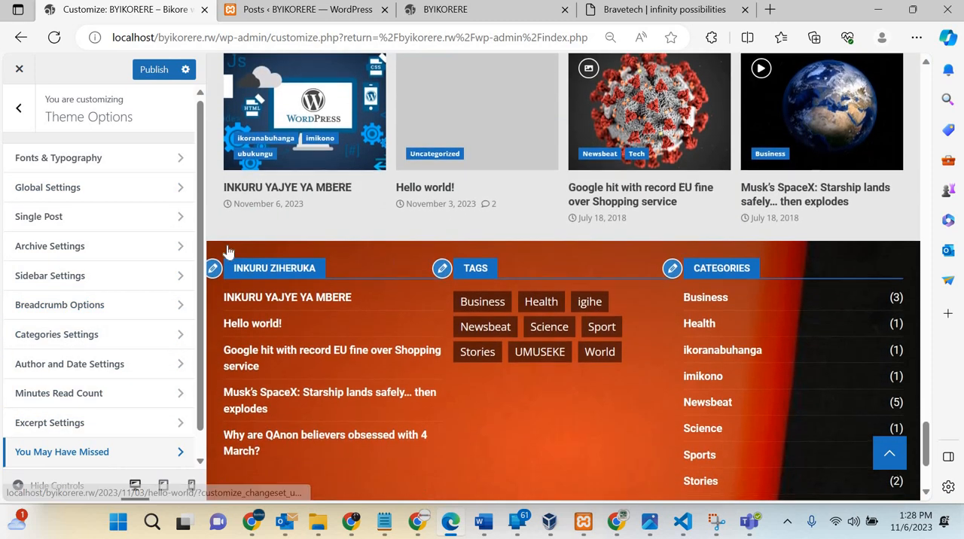
scroll(228, 251, "up", 5)
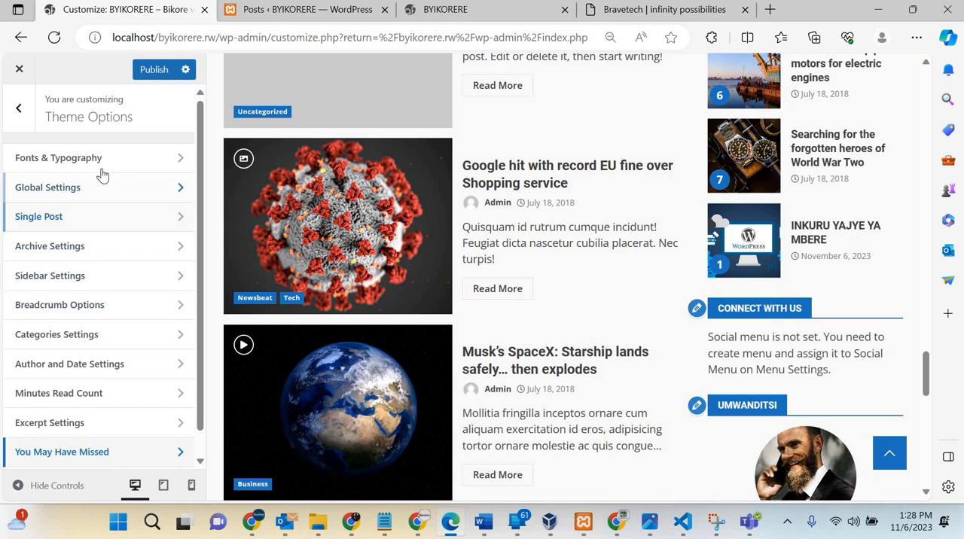
scroll(448, 258, "up", 5)
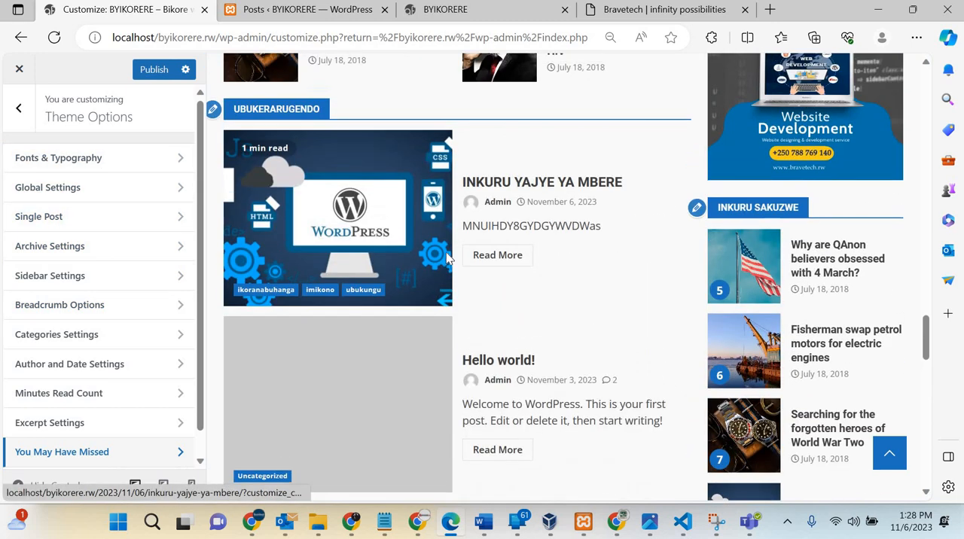
scroll(448, 259, "up", 10)
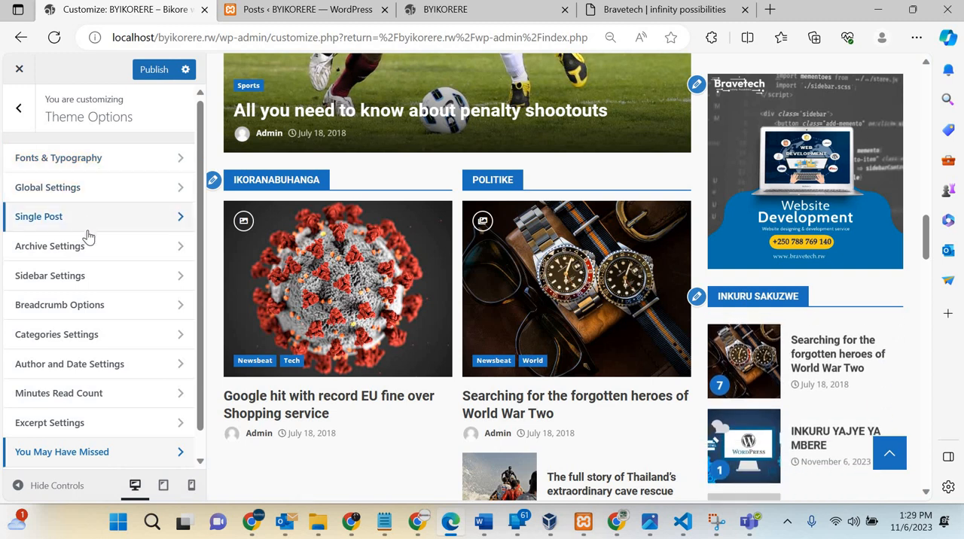
scroll(81, 388, "down", 1)
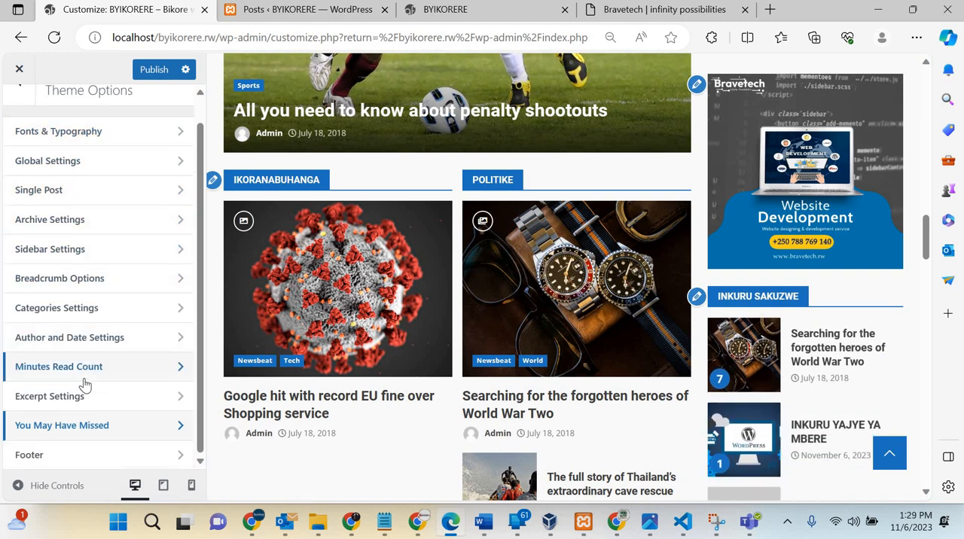
left_click(73, 456)
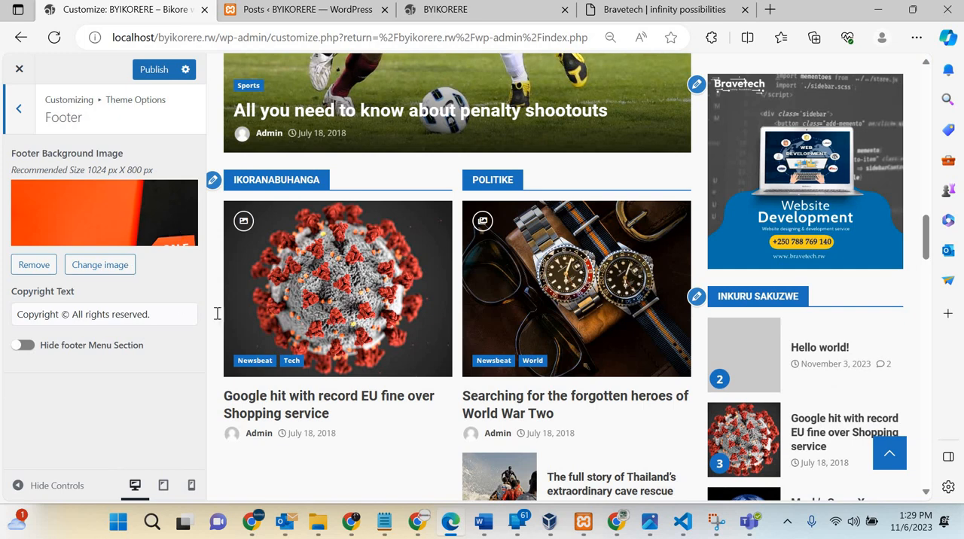
scroll(410, 387, "down", 12)
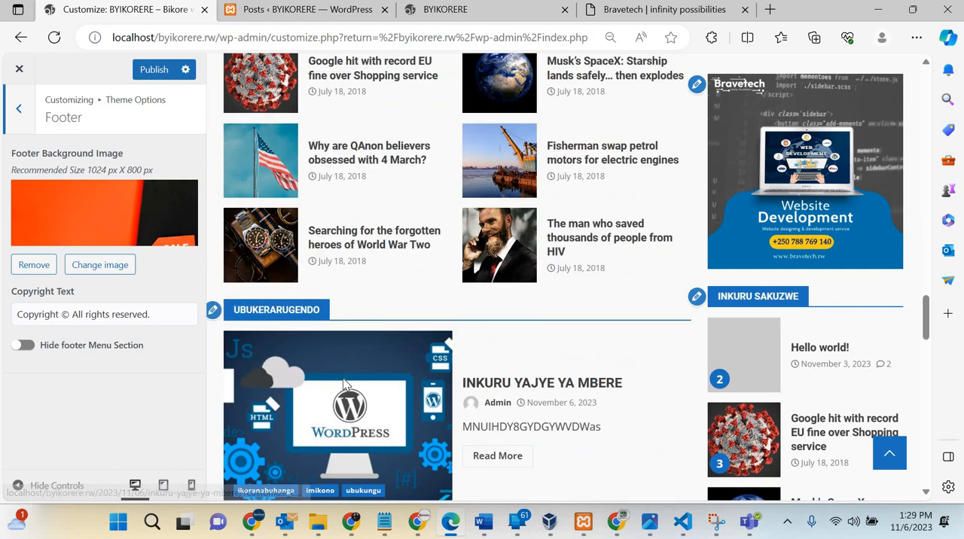
scroll(528, 249, "down", 5)
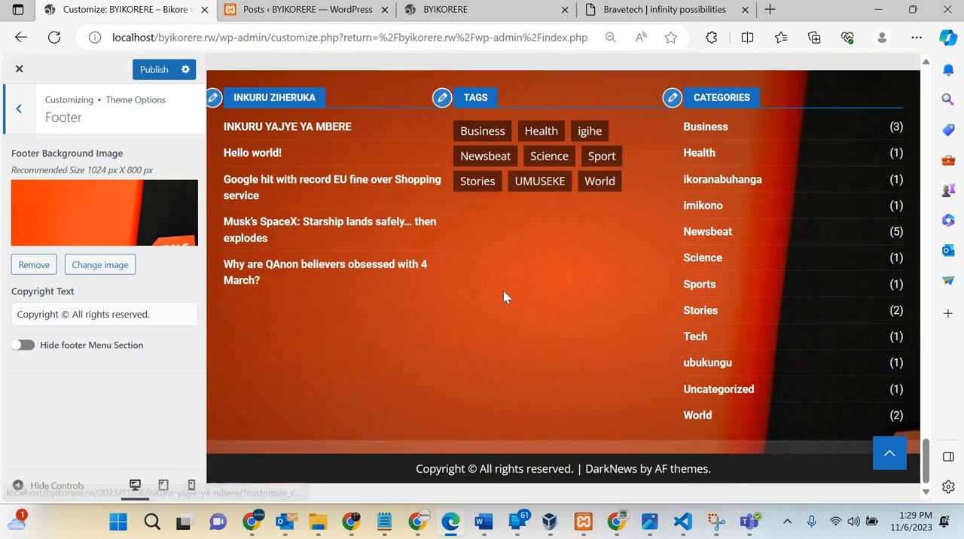
left_click(36, 268)
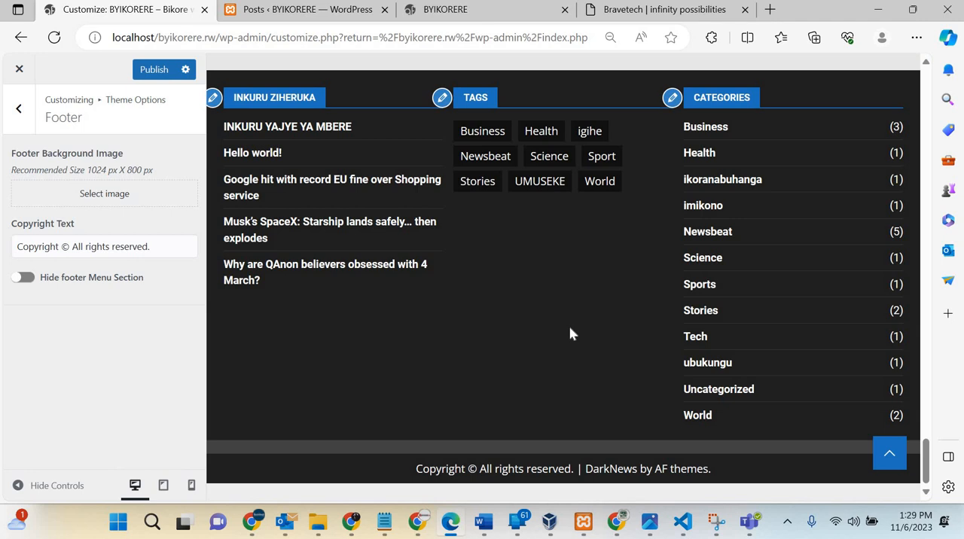
Step: Try hiding the footer menu section, check the footer preview, and turn the hiding off again
scroll(570, 331, "up", 3)
scroll(580, 339, "down", 3)
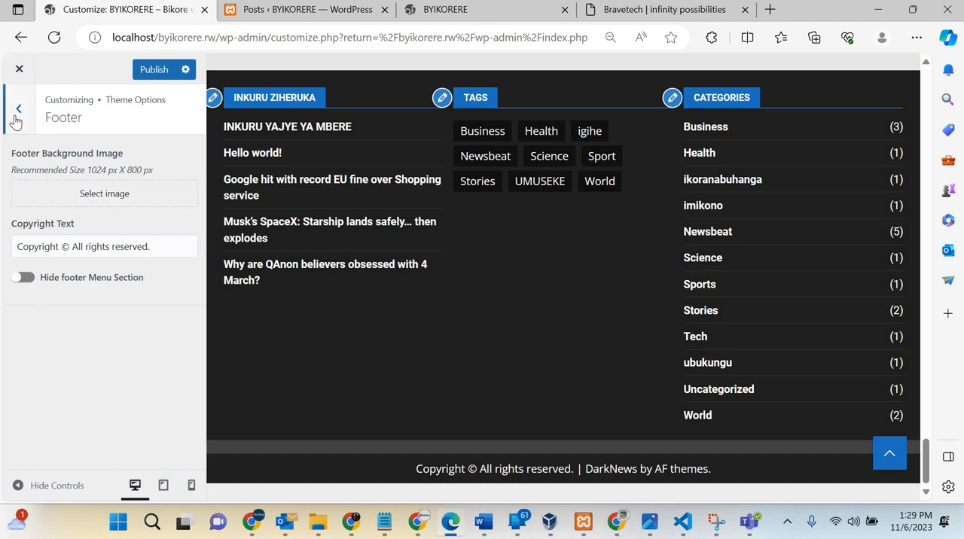
left_click(25, 278)
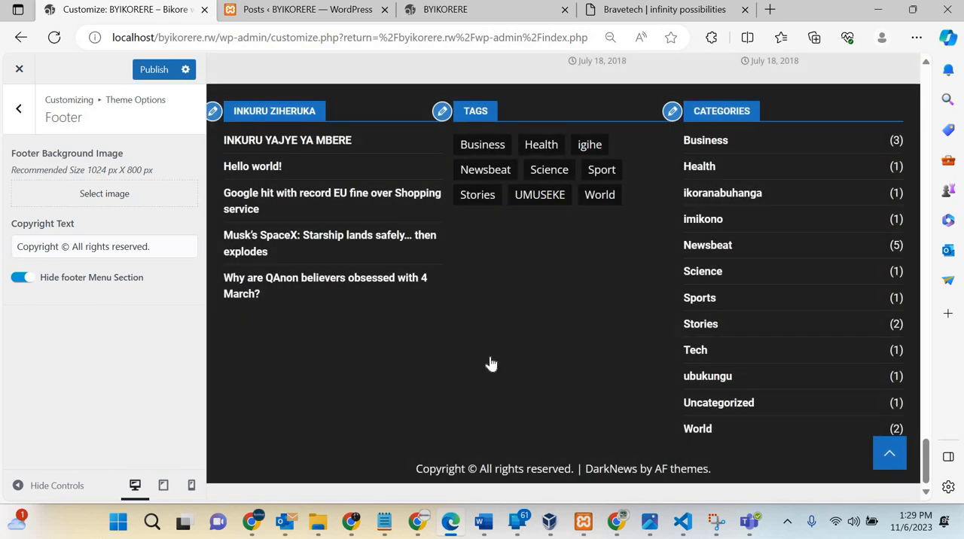
scroll(491, 364, "up", 1)
scroll(490, 355, "up", 2)
scroll(586, 441, "down", 3)
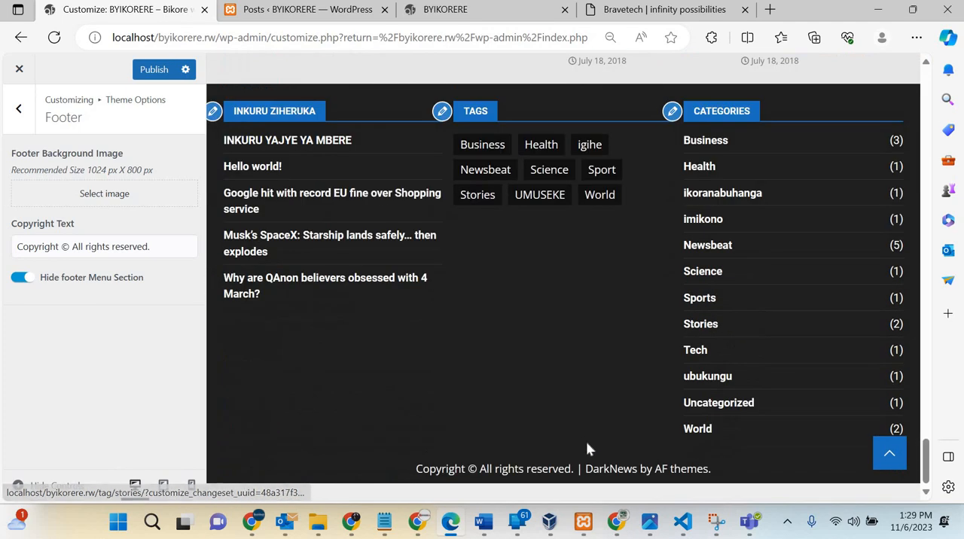
left_click(21, 283)
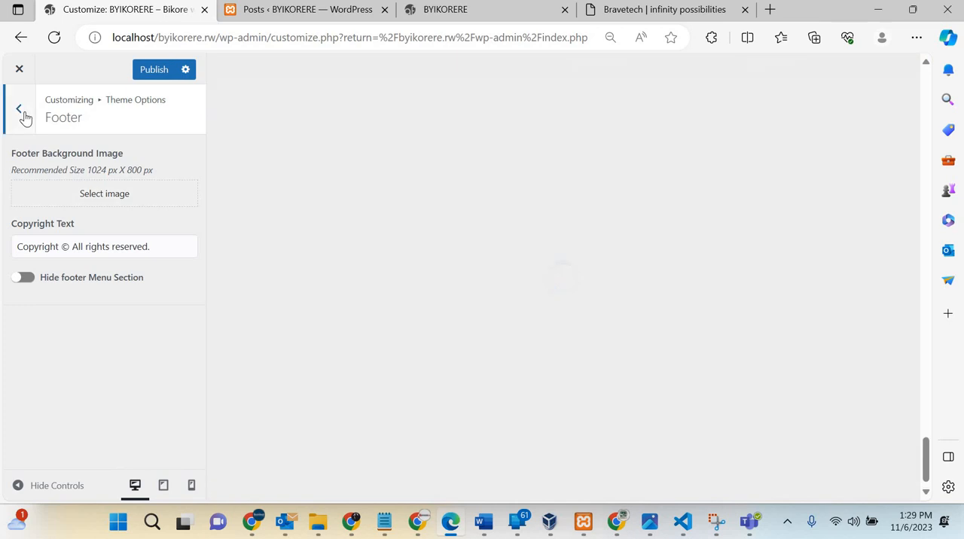
Step: Highlight the DarkNews by AF themes credit in the footer preview and return to the main customizer sections
left_click(25, 119)
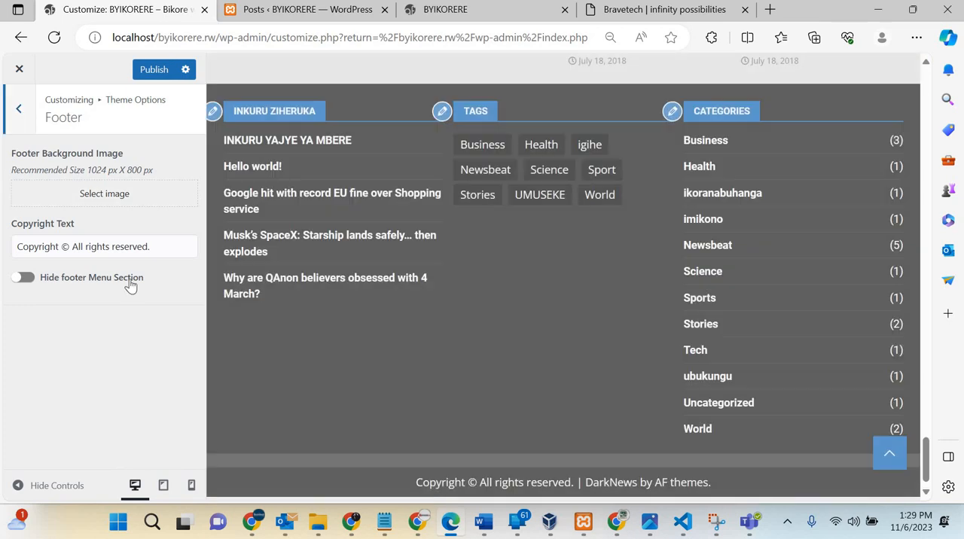
scroll(90, 390, "up", 1)
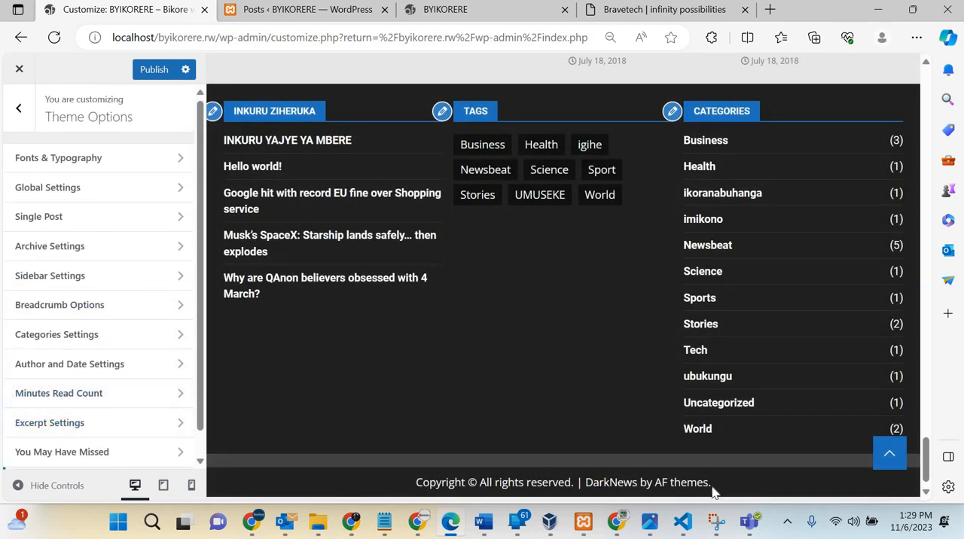
left_click_drag(555, 505, 581, 488)
left_click_drag(669, 465, 716, 472)
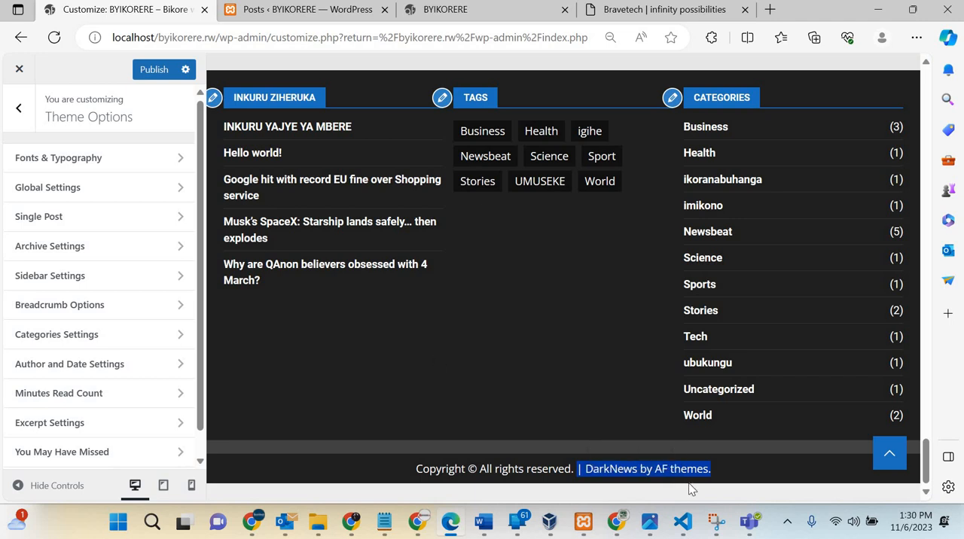
left_click(132, 261)
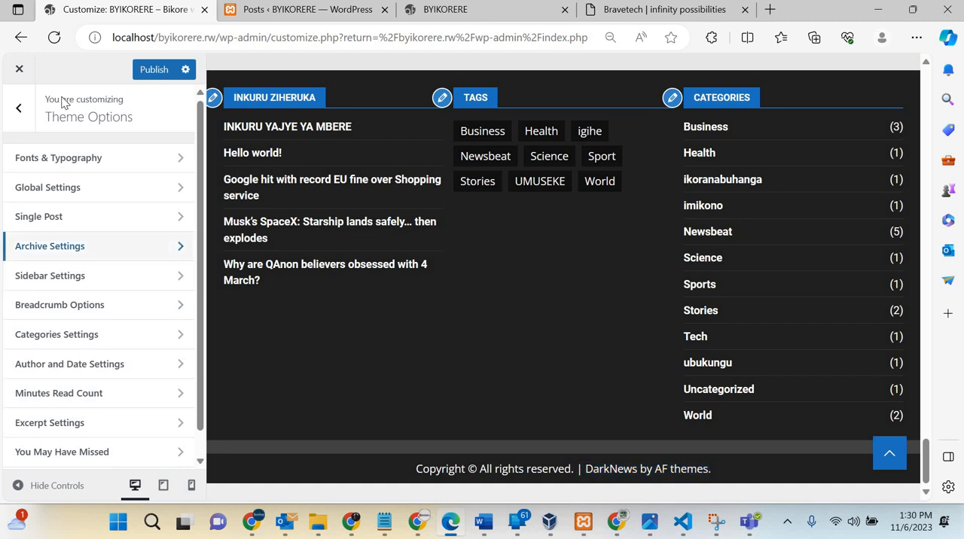
left_click(20, 106)
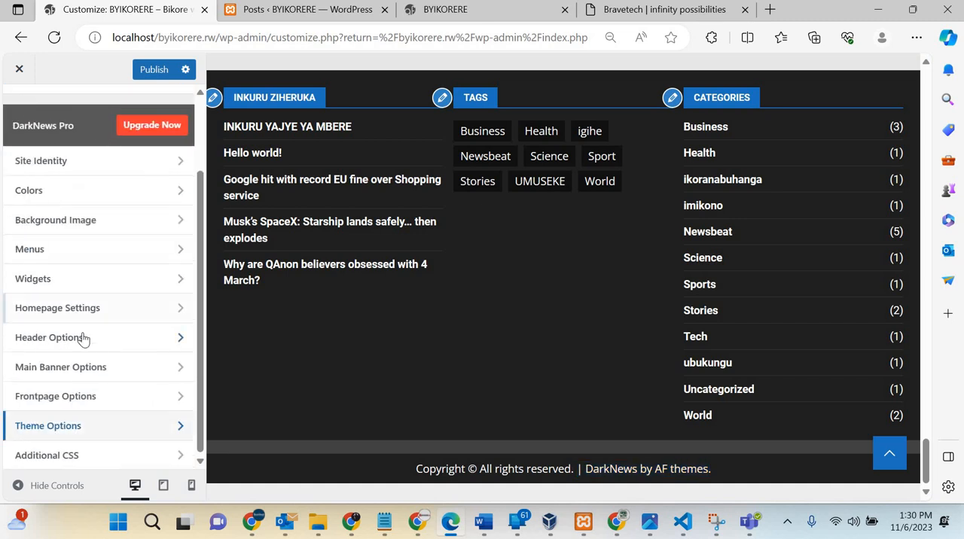
Step: Examine the customizer sections and the homepage preview, including the header, featured posts, category sections, sidebar and footer
scroll(83, 339, "up", 3)
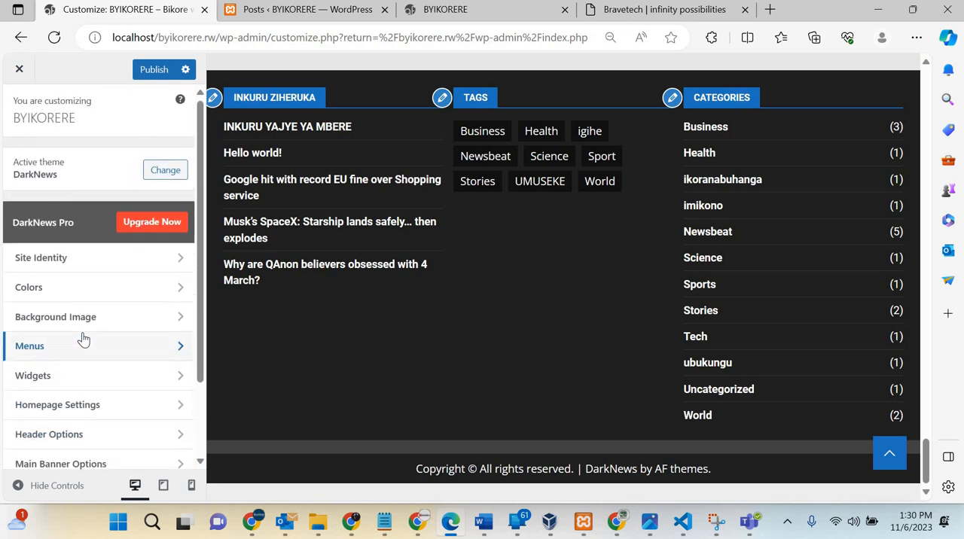
scroll(82, 336, "down", 3)
scroll(83, 336, "up", 3)
scroll(555, 359, "down", 3)
scroll(555, 364, "up", 15)
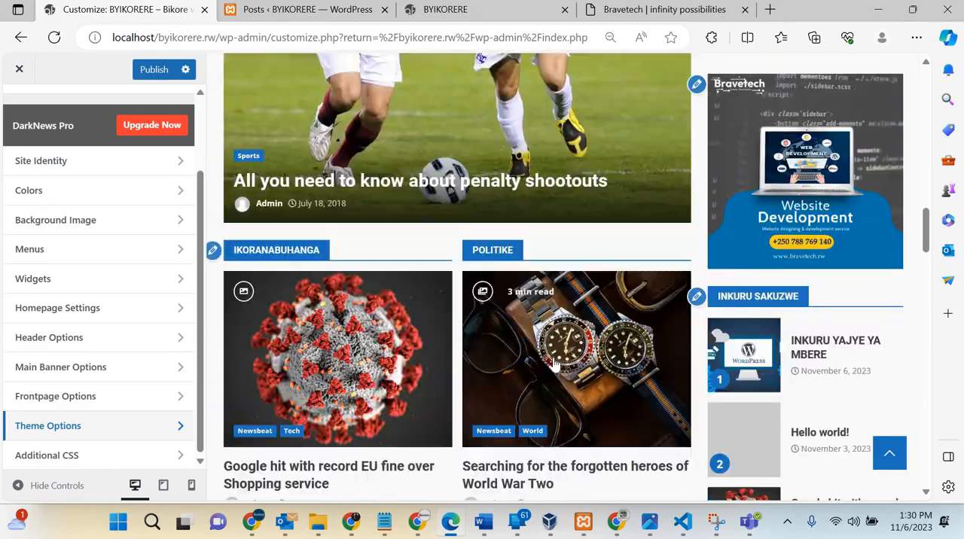
scroll(554, 364, "up", 3)
scroll(554, 364, "down", 10)
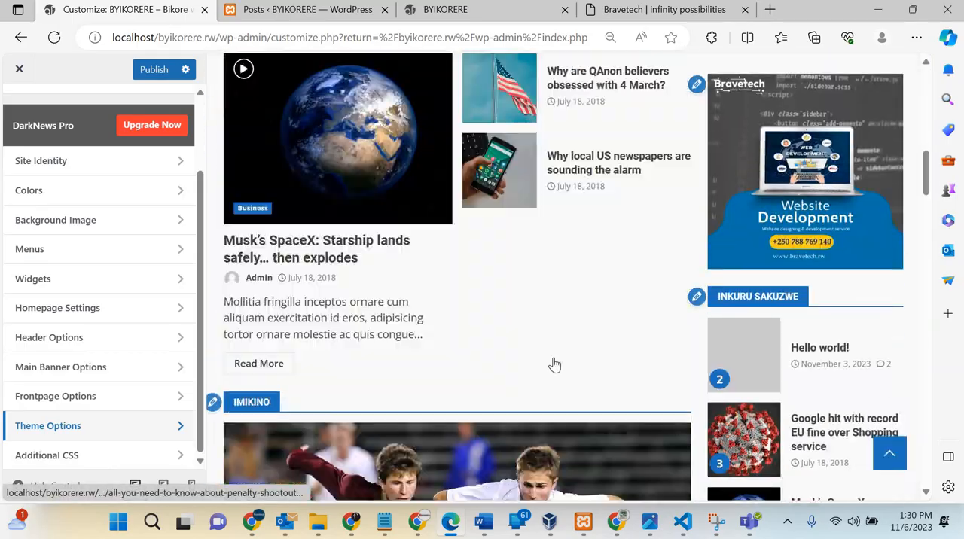
scroll(554, 364, "up", 12)
scroll(554, 364, "down", 10)
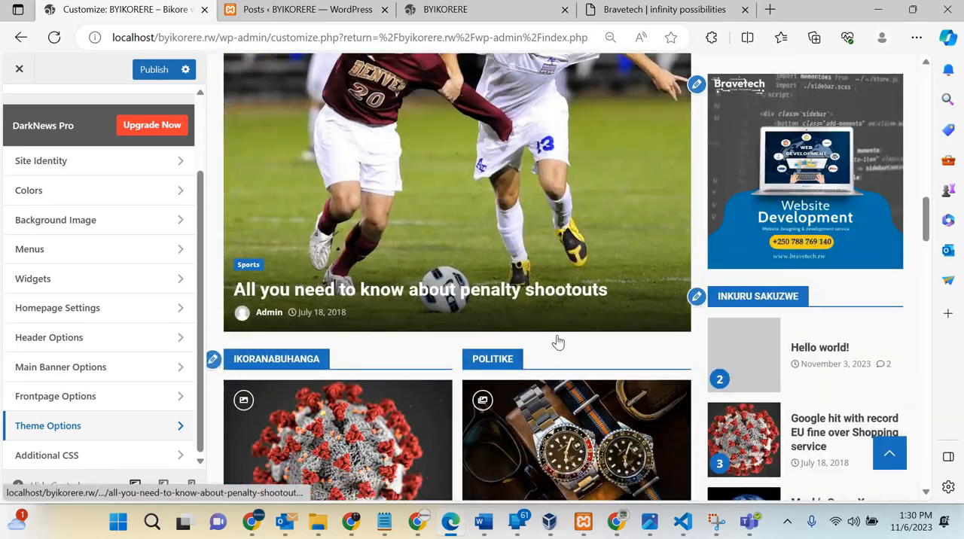
scroll(559, 342, "down", 15)
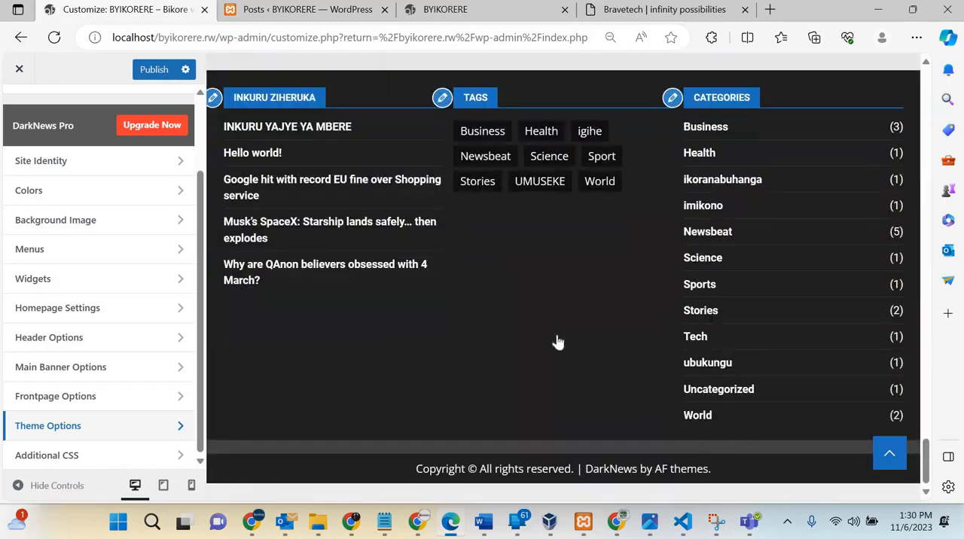
scroll(558, 341, "up", 4)
scroll(558, 341, "up", 15)
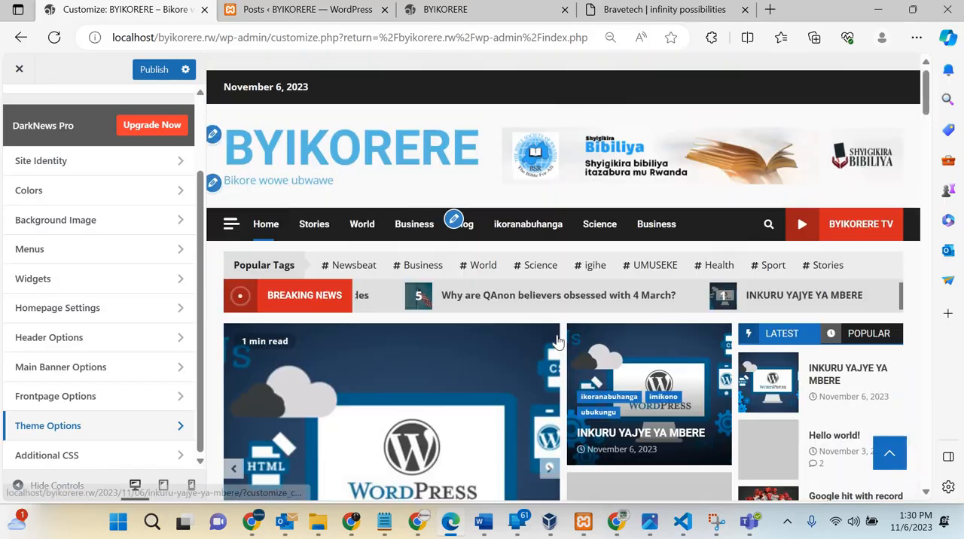
scroll(558, 341, "down", 5)
scroll(559, 341, "down", 5)
scroll(558, 341, "up", 15)
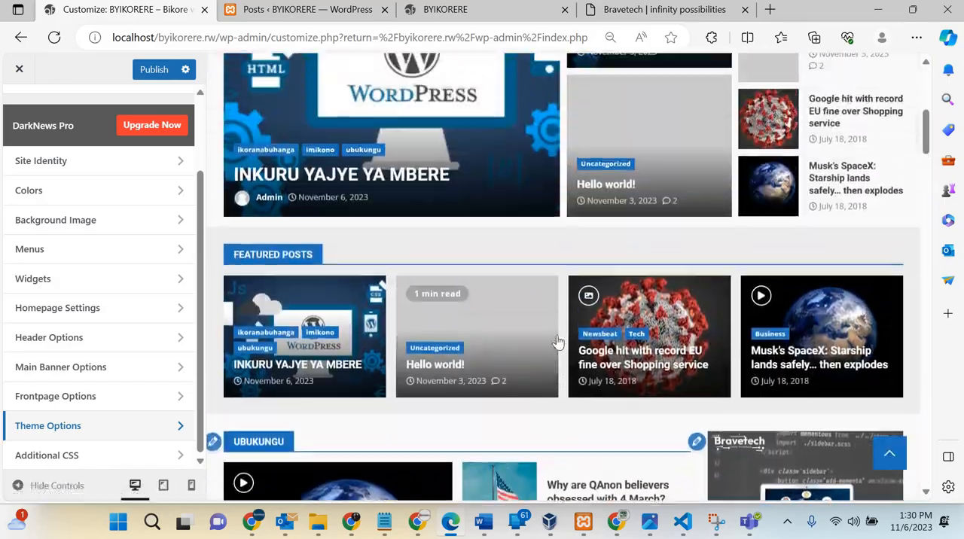
scroll(558, 341, "down", 4)
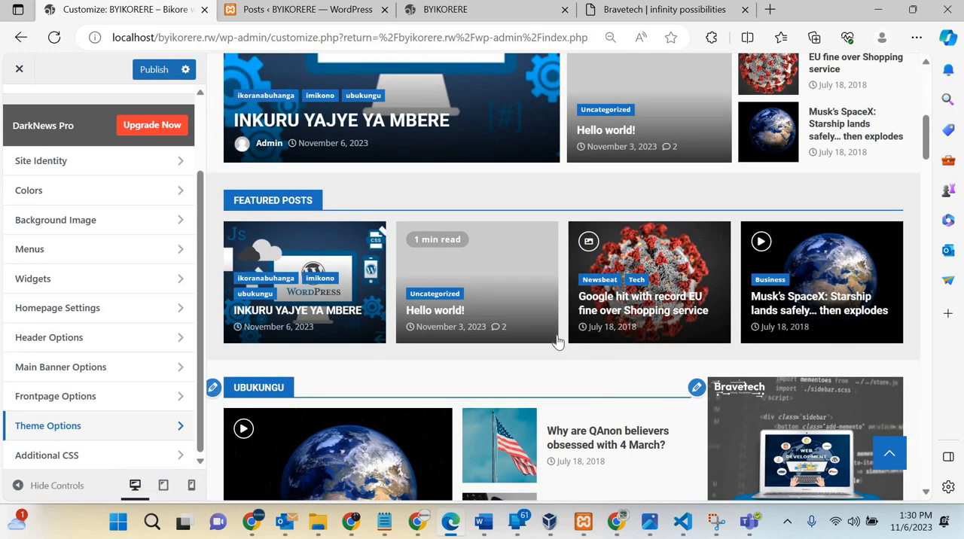
scroll(559, 342, "down", 2)
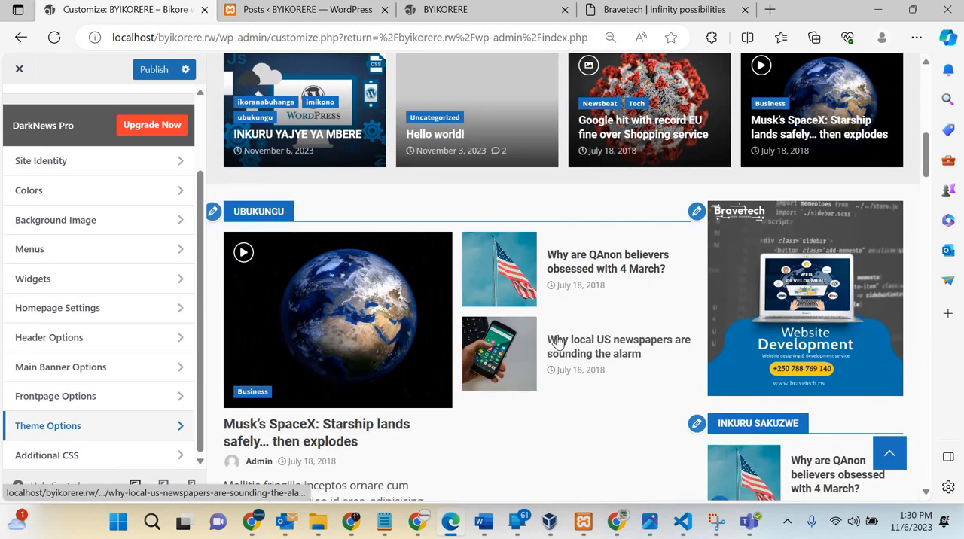
scroll(558, 341, "down", 3)
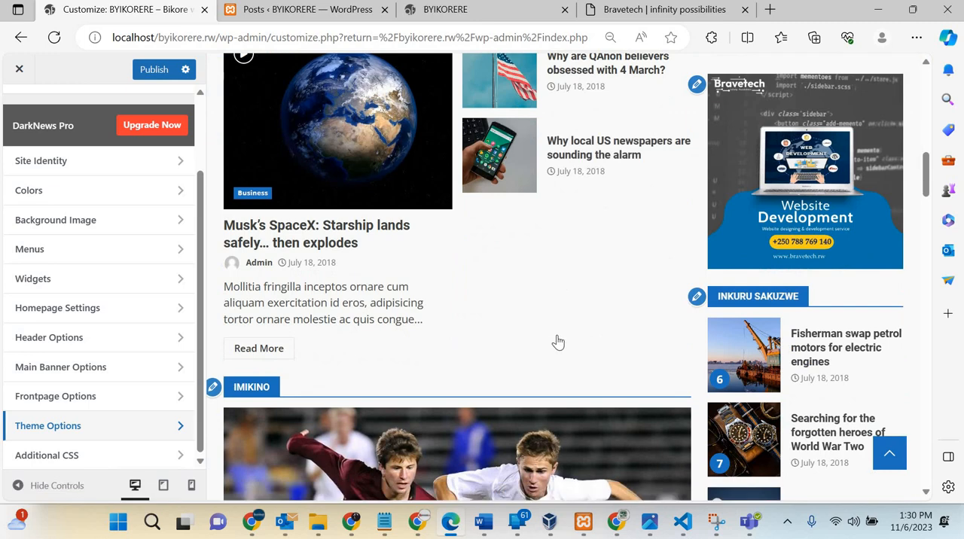
scroll(558, 341, "down", 7)
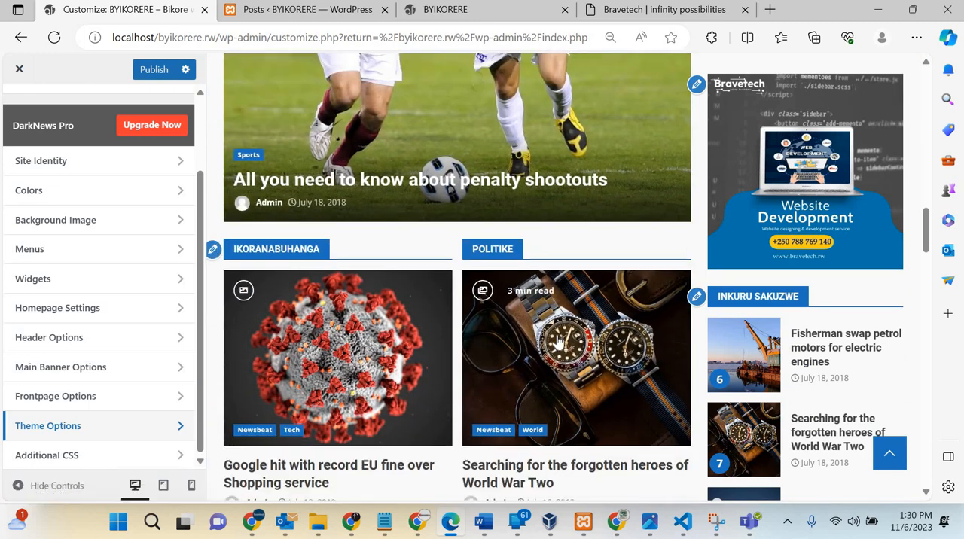
scroll(558, 341, "down", 4)
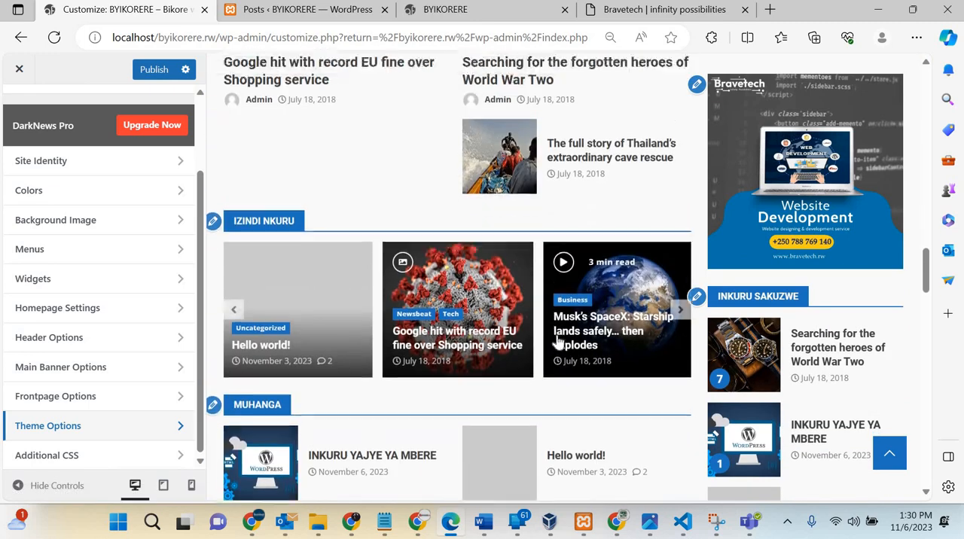
scroll(559, 343, "up", 4)
scroll(558, 341, "up", 1)
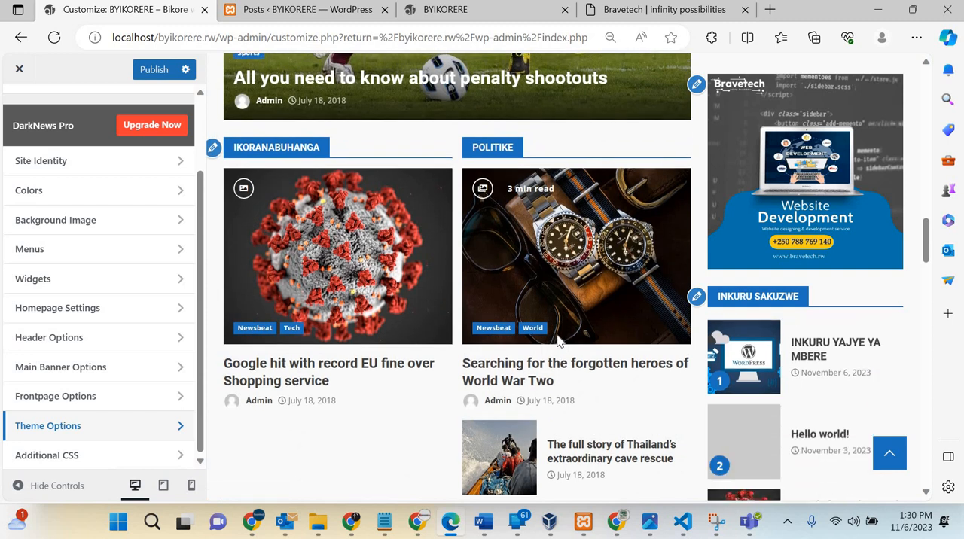
scroll(558, 341, "down", 3)
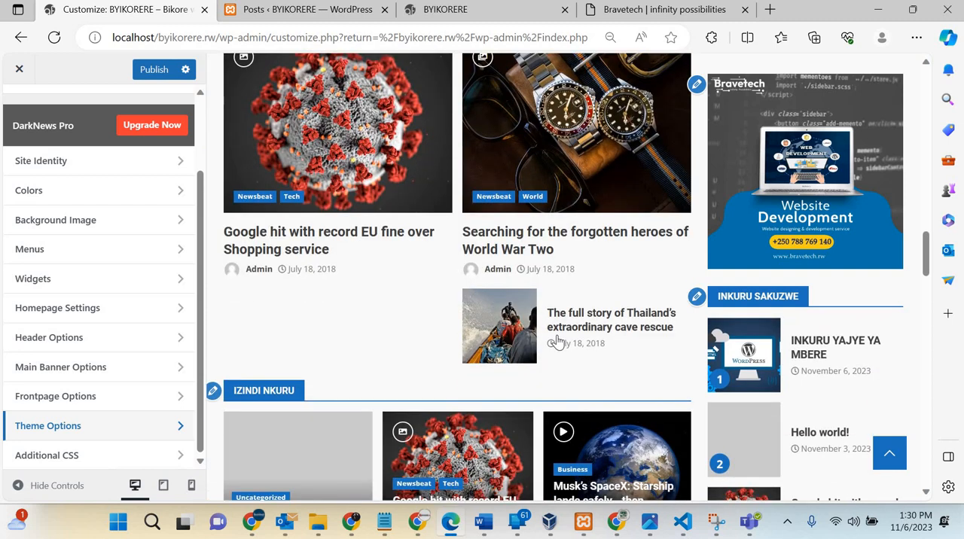
scroll(558, 341, "down", 2)
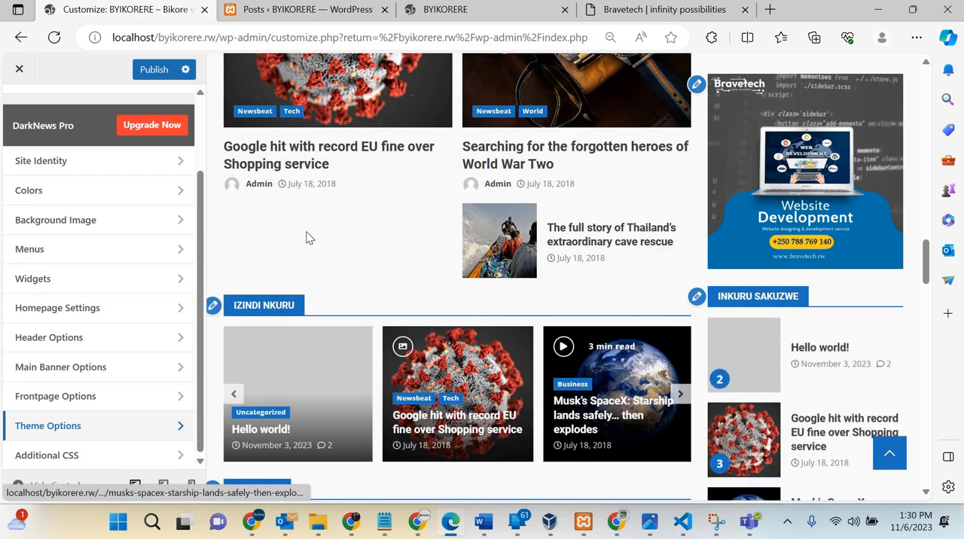
scroll(355, 246, "up", 2)
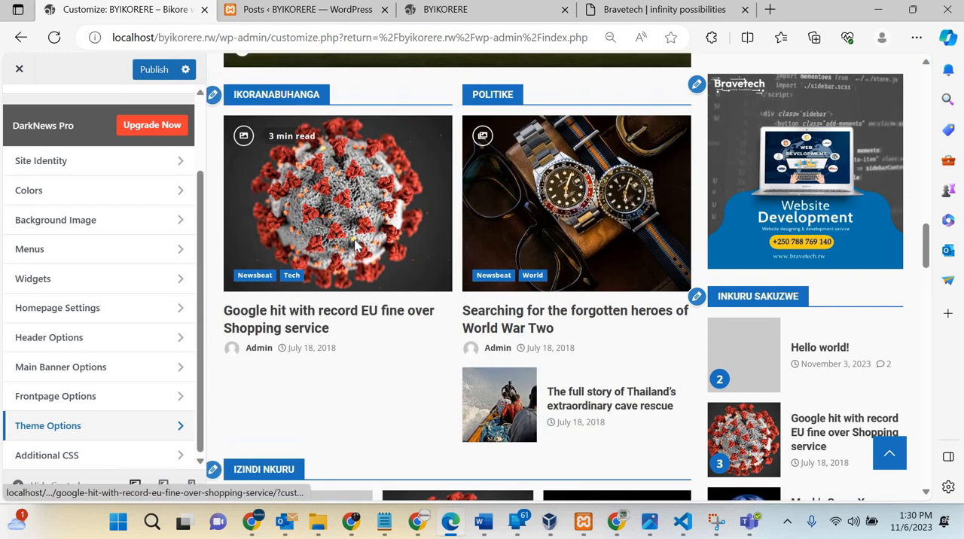
scroll(356, 246, "up", 2)
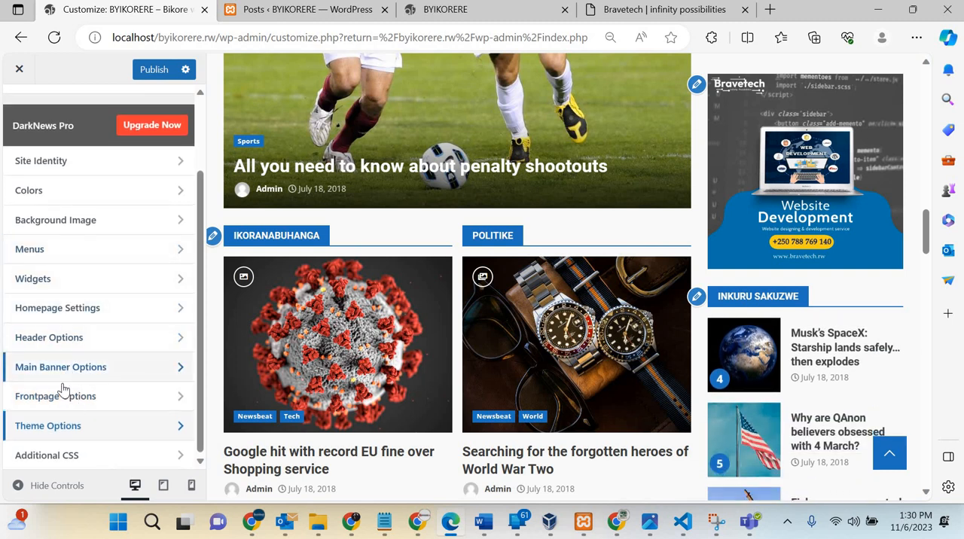
scroll(66, 275, "up", 1)
scroll(66, 275, "up", 2)
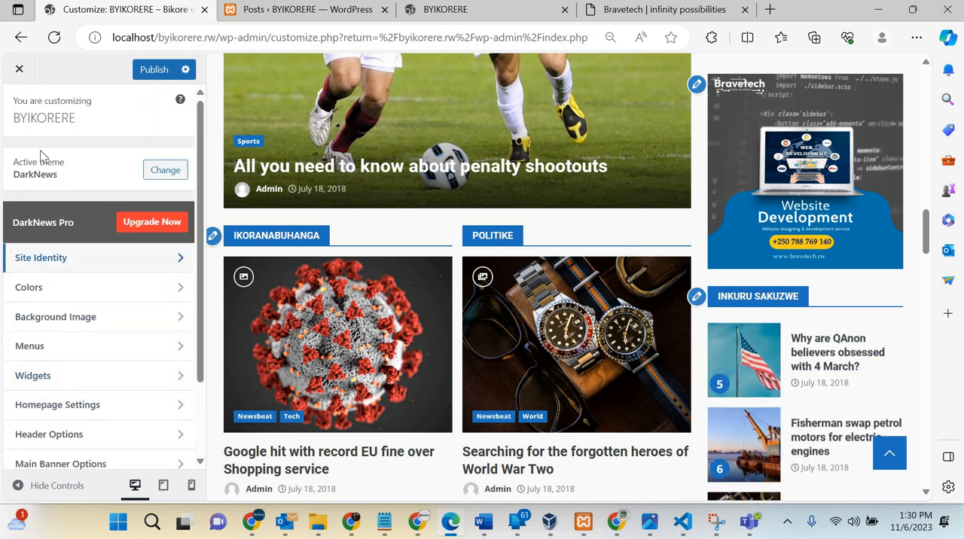
Step: Publish the customizer changes and reload the live BYIKORERE homepage
left_click(156, 70)
left_click(444, 14)
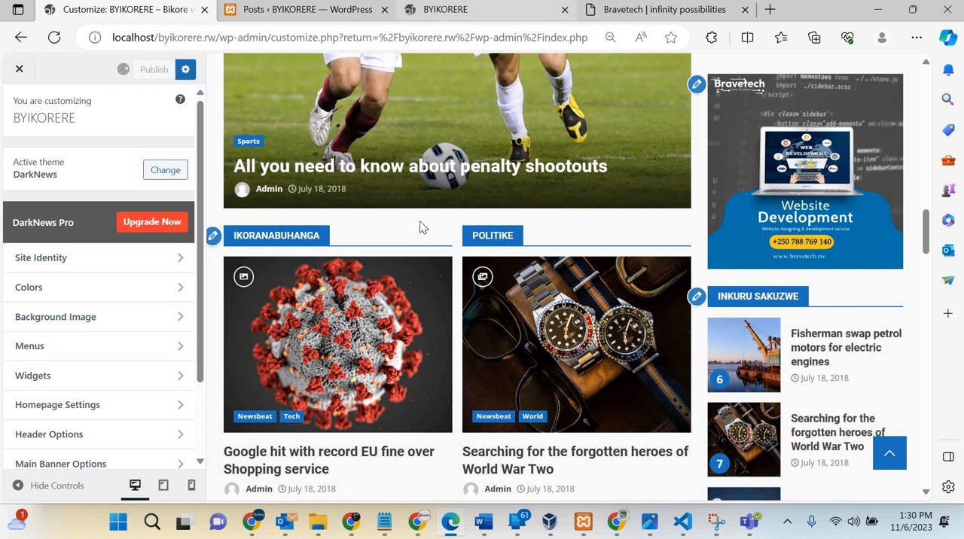
scroll(420, 224, "down", 5)
scroll(419, 224, "up", 10)
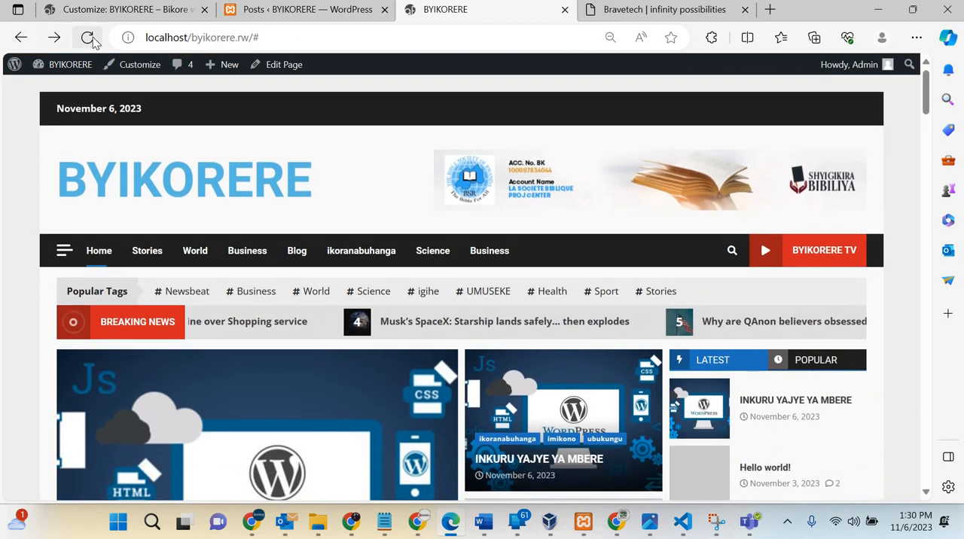
left_click(88, 37)
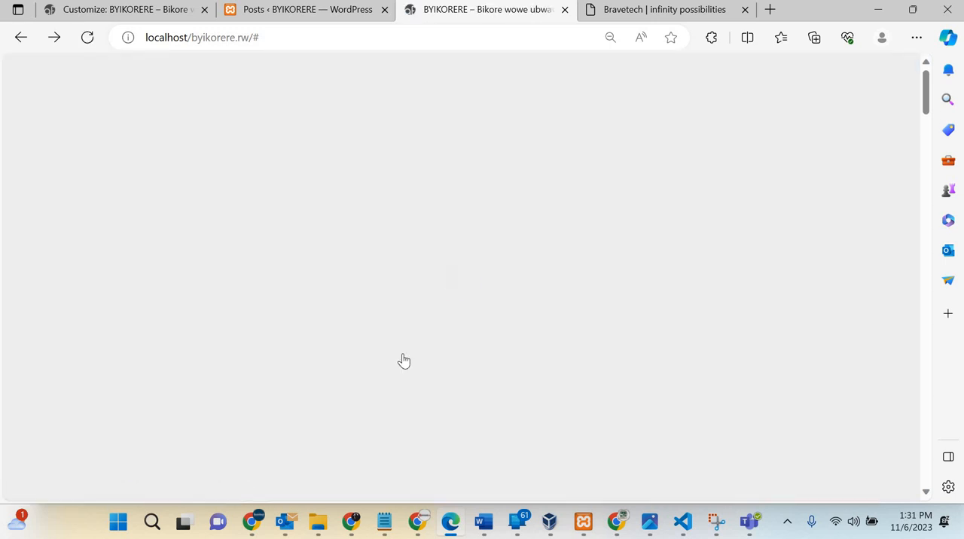
Step: Examine the live homepage from header to footer, including the main banner, category sections, sidebar and footer columns
scroll(403, 361, "down", 7)
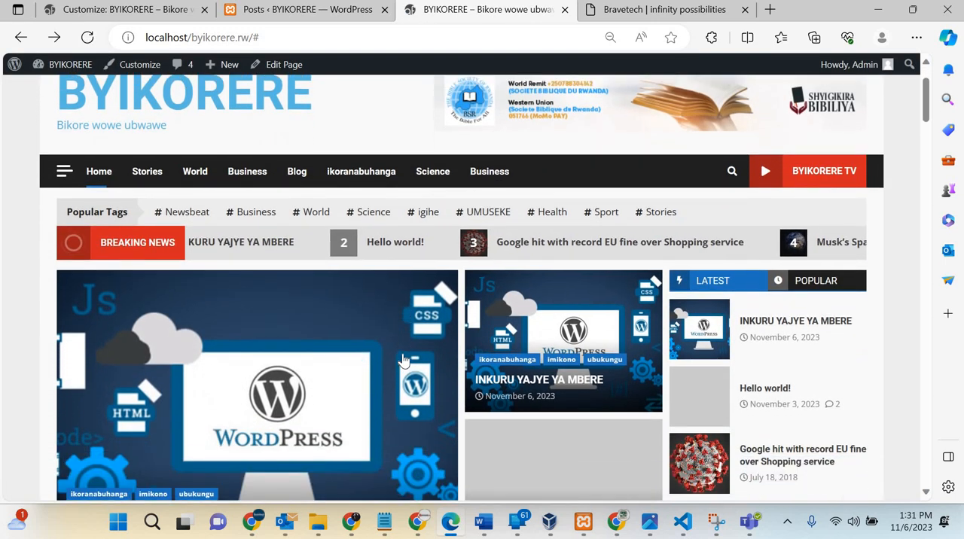
scroll(403, 361, "down", 15)
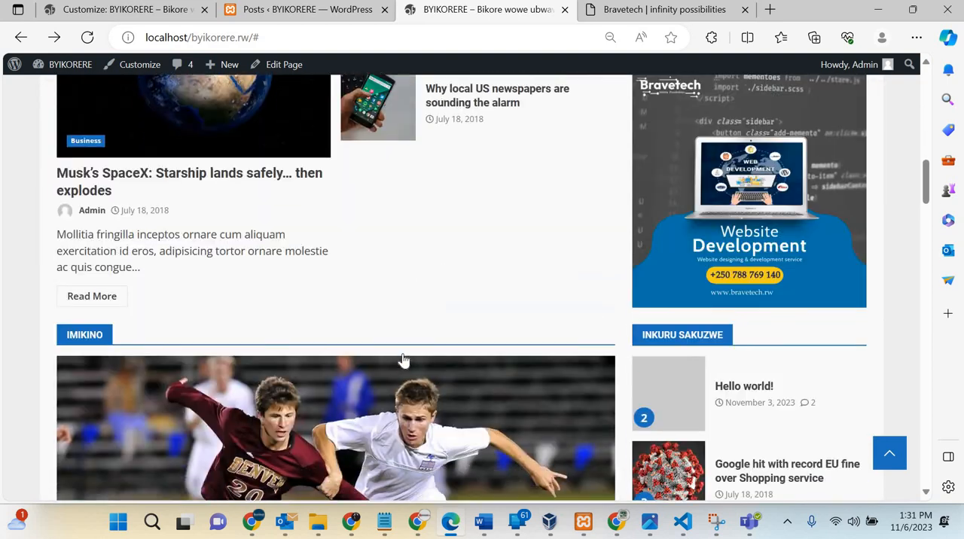
scroll(403, 361, "down", 15)
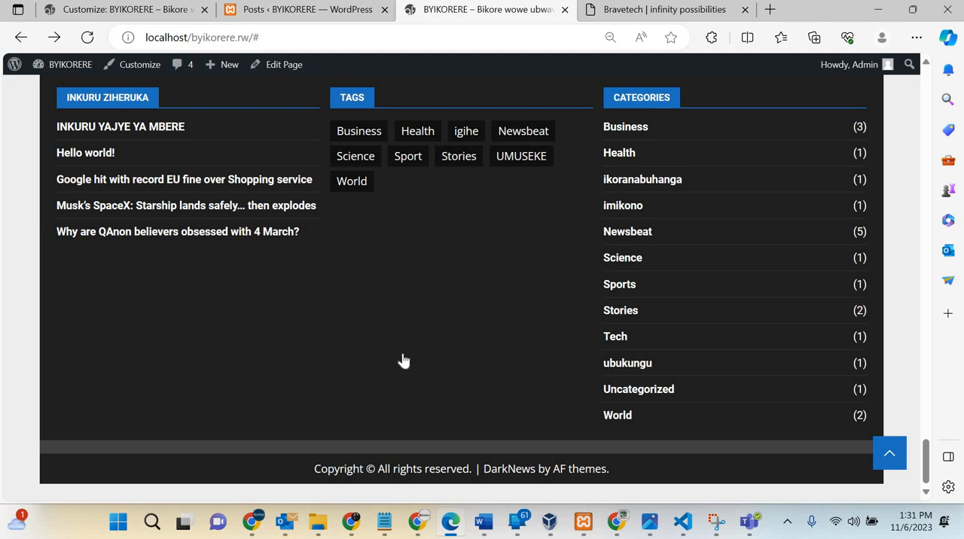
scroll(403, 361, "up", 2)
scroll(404, 361, "up", 15)
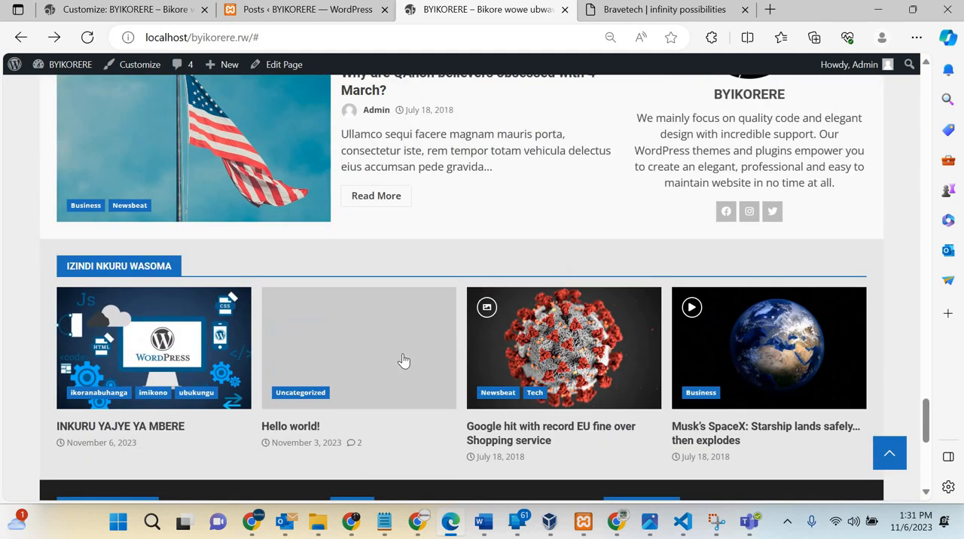
scroll(403, 361, "up", 20)
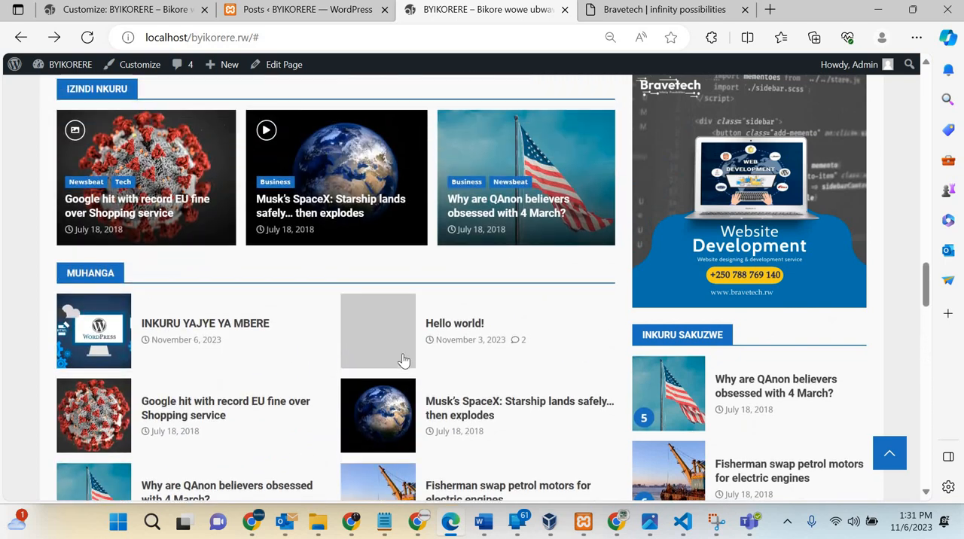
scroll(385, 163, "up", 3)
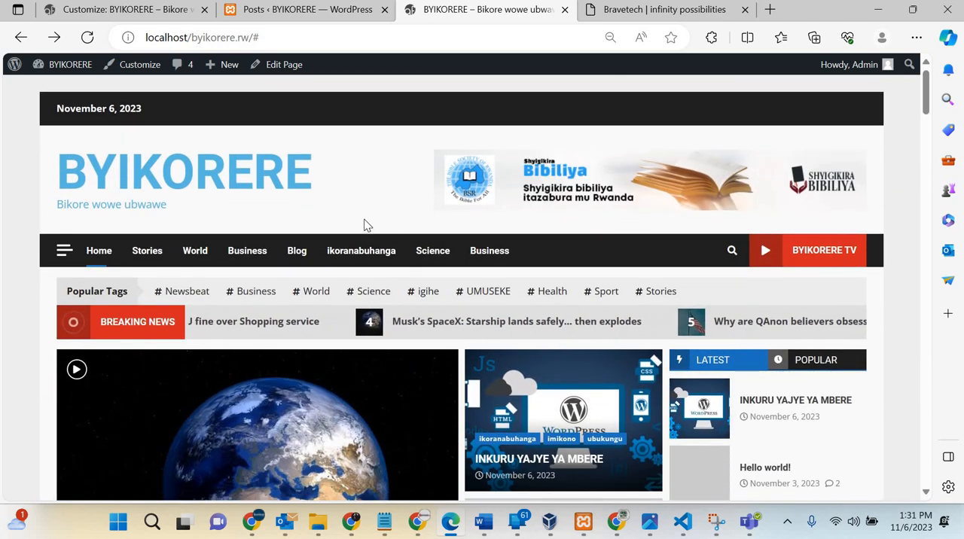
scroll(364, 225, "down", 20)
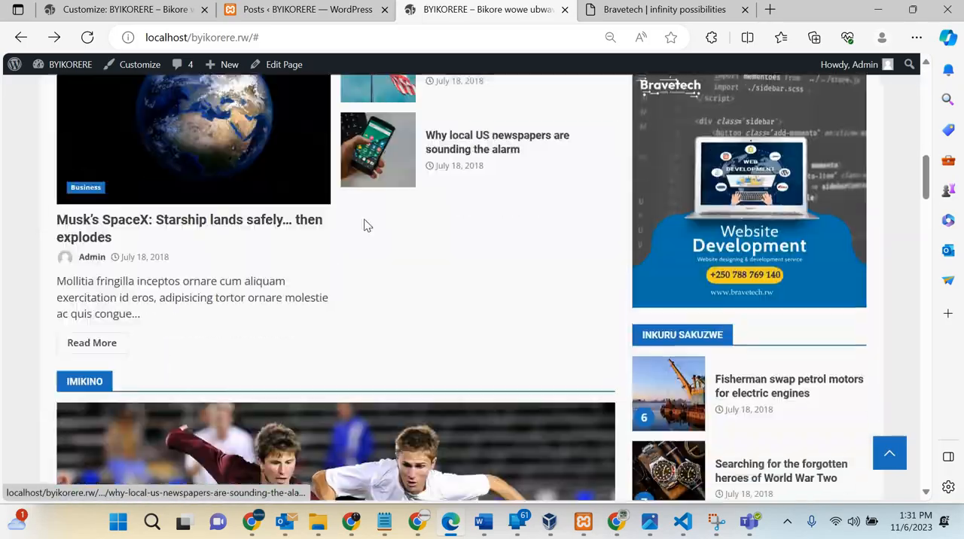
scroll(366, 222, "down", 10)
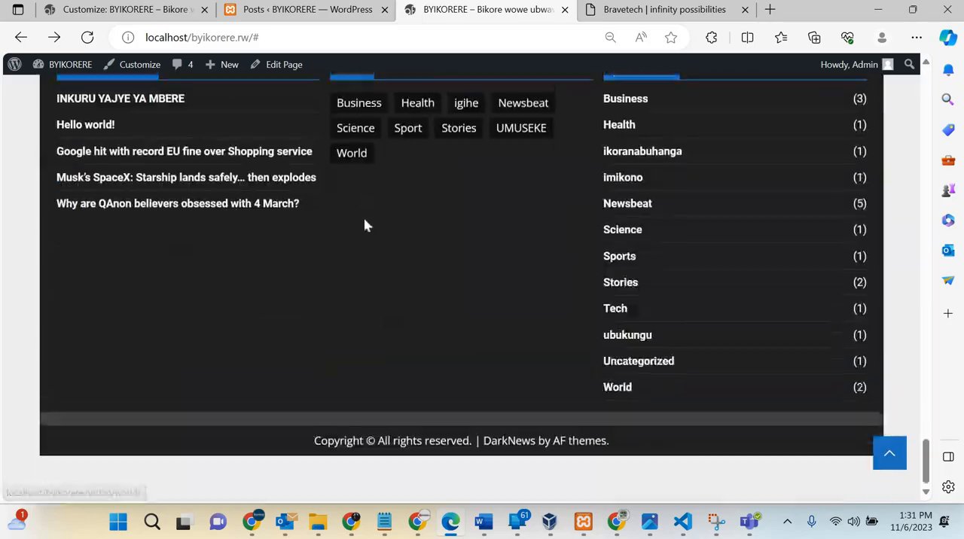
scroll(366, 224, "up", 10)
scroll(365, 225, "up", 8)
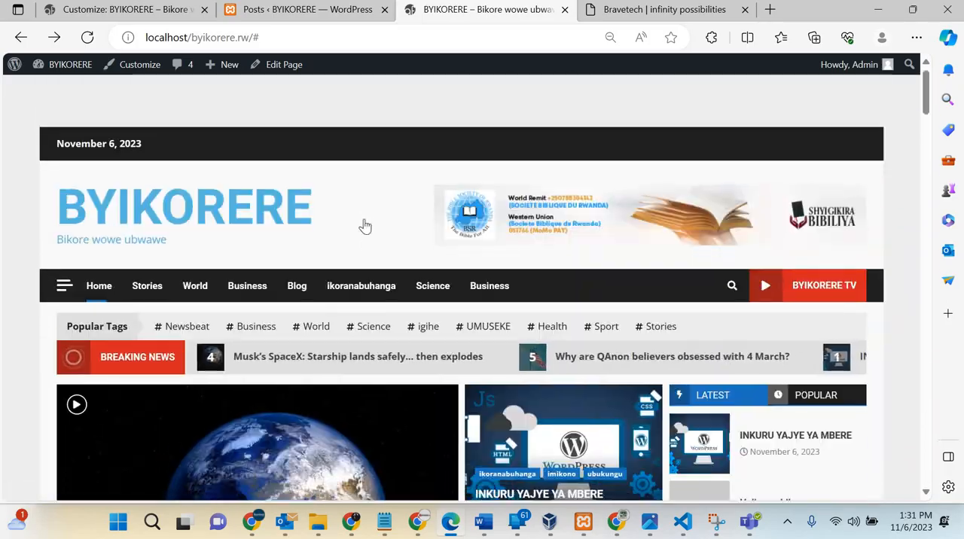
scroll(366, 225, "down", 4)
scroll(366, 225, "up", 4)
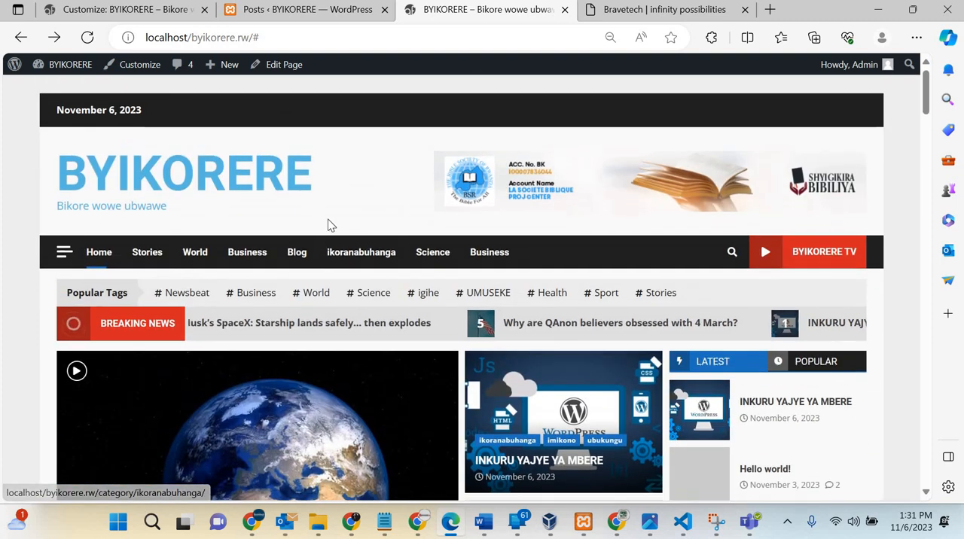
scroll(327, 224, "down", 2)
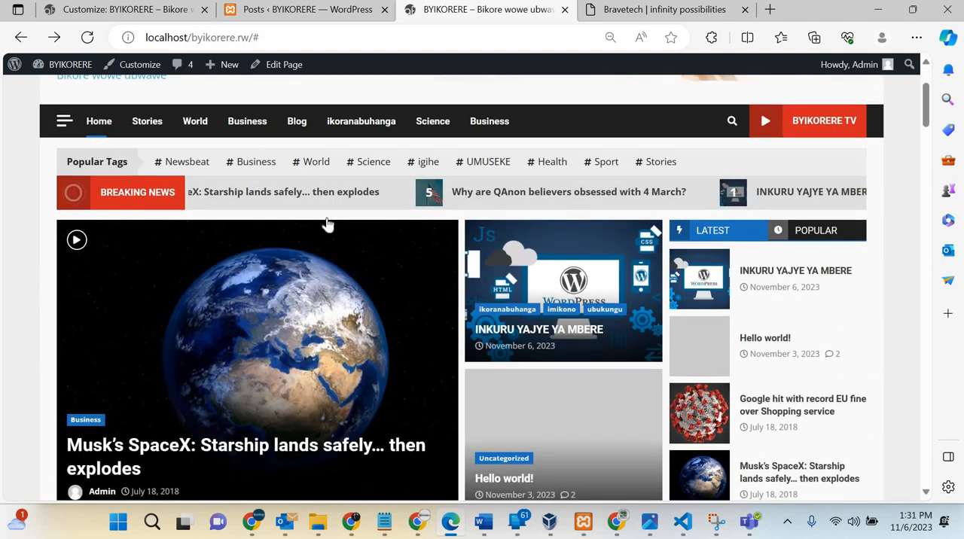
scroll(328, 224, "down", 3)
scroll(327, 223, "down", 10)
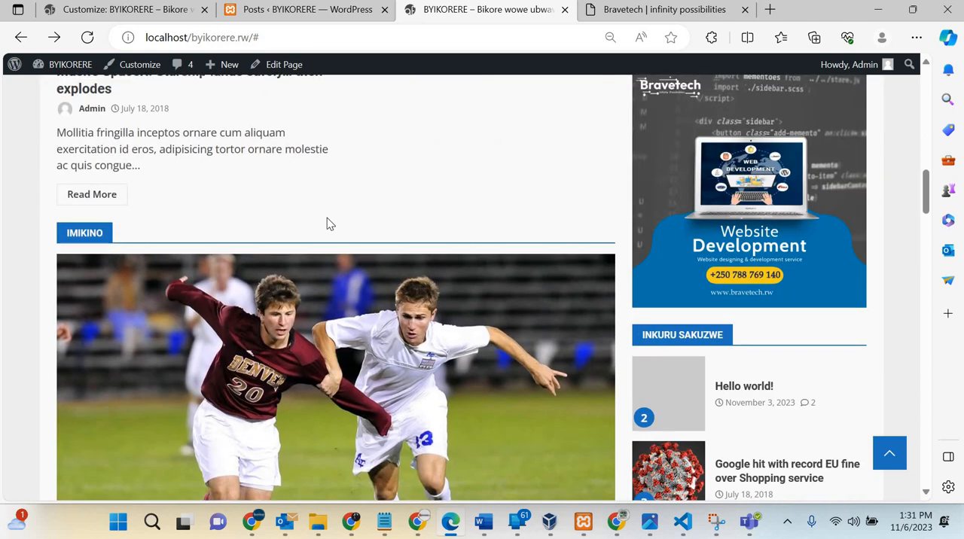
scroll(329, 223, "down", 15)
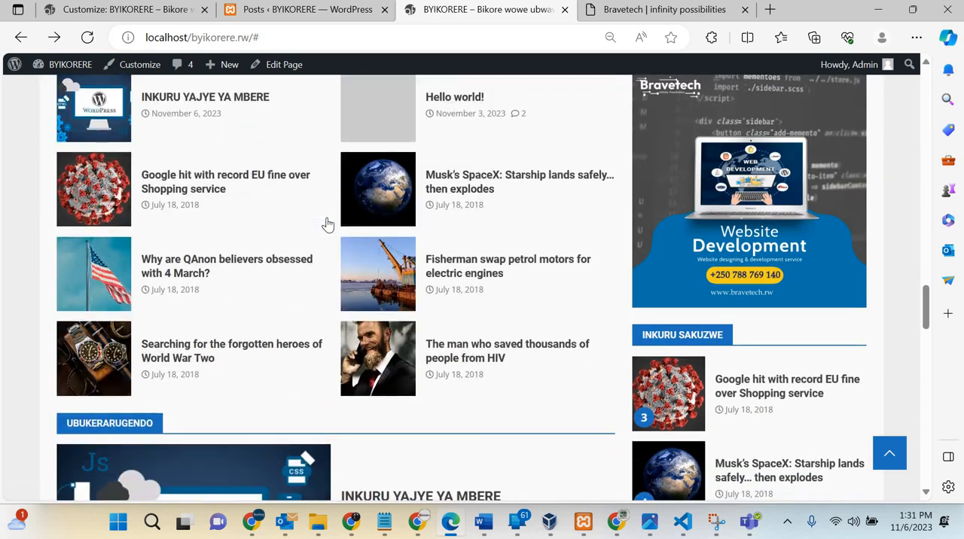
scroll(327, 224, "down", 10)
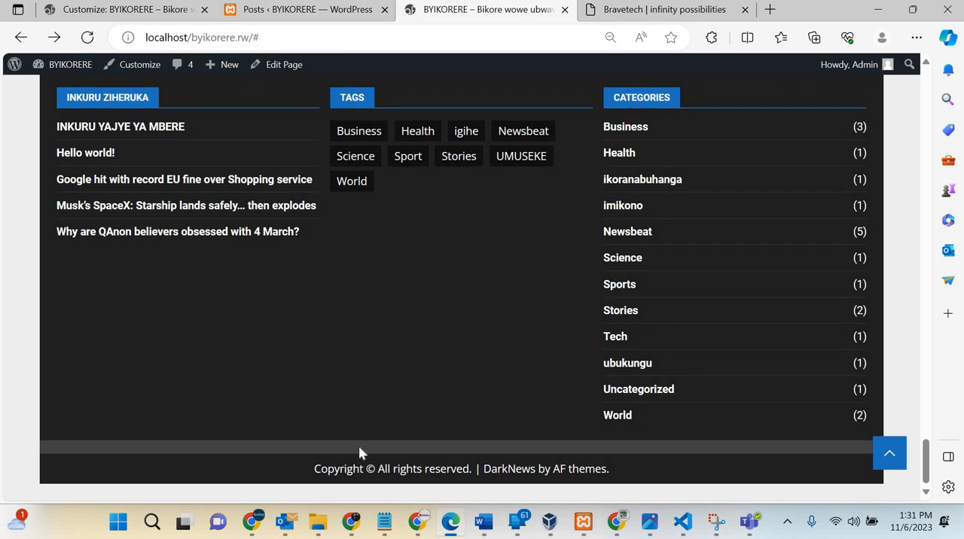
Step: Switch to the Chrome window with the course PDF "Table of Contents (from zero to hero) (1).pdf"
left_click(349, 530)
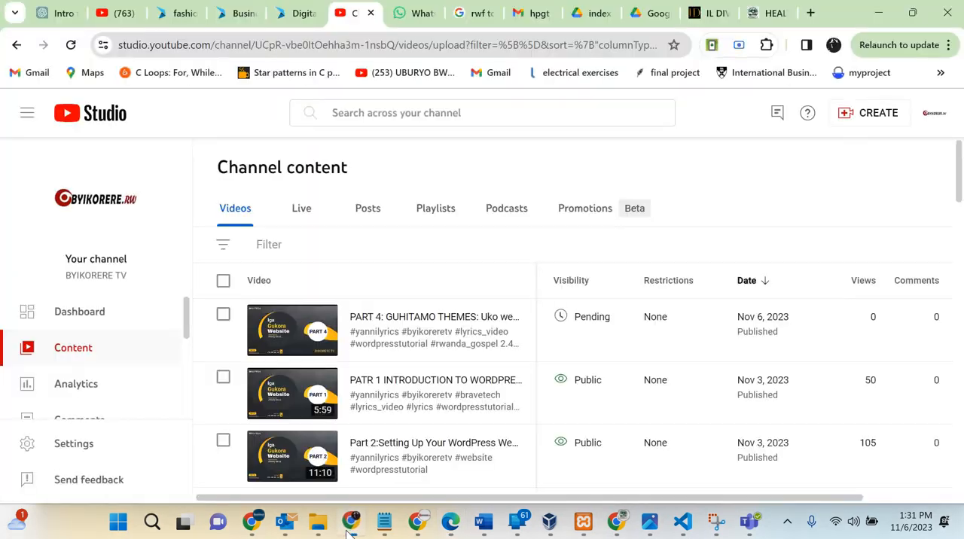
left_click(352, 529)
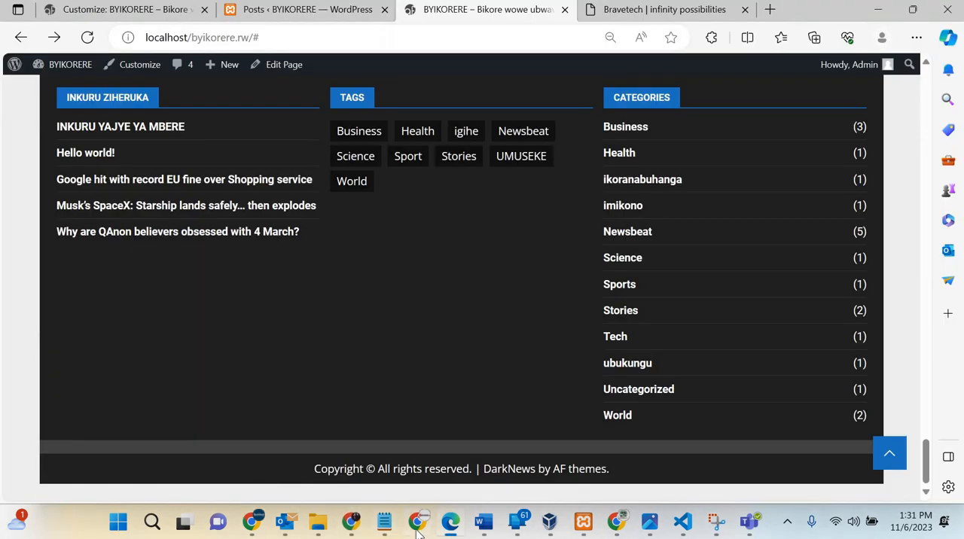
mouse_move(419, 532)
left_click(425, 467)
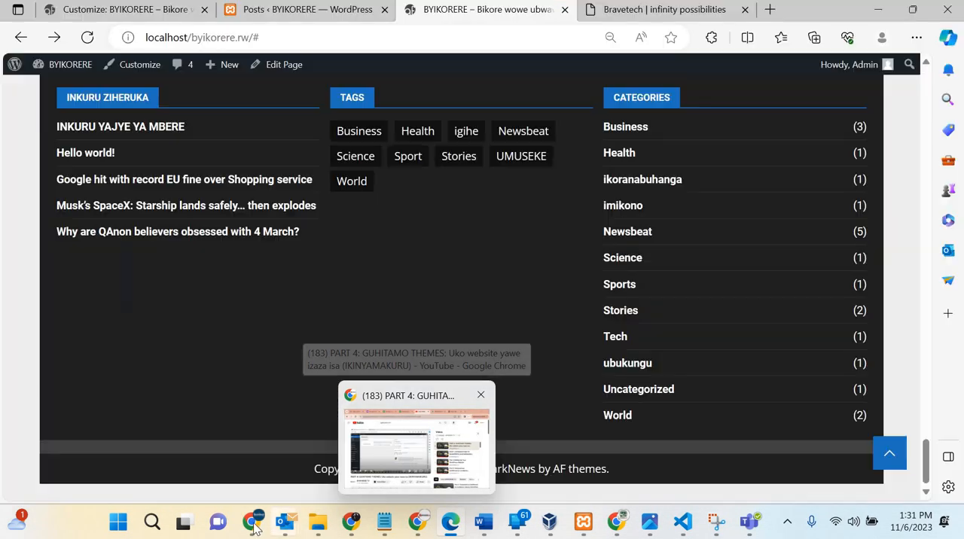
mouse_move(255, 529)
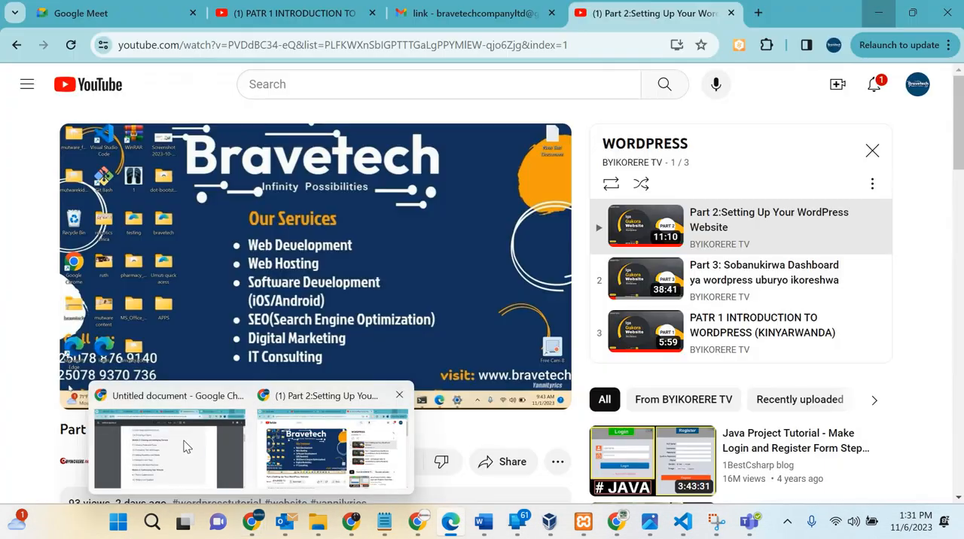
left_click(184, 441)
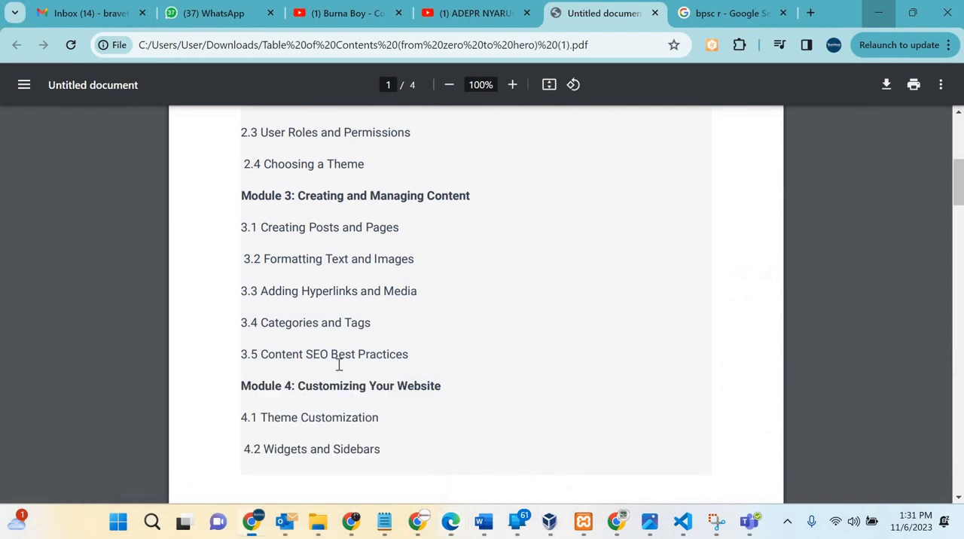
Step: Review the Module 4 topics in the course outline and highlight 4.5 Installing and Customizing Plugins, then clear the selection
scroll(286, 310, "down", 2)
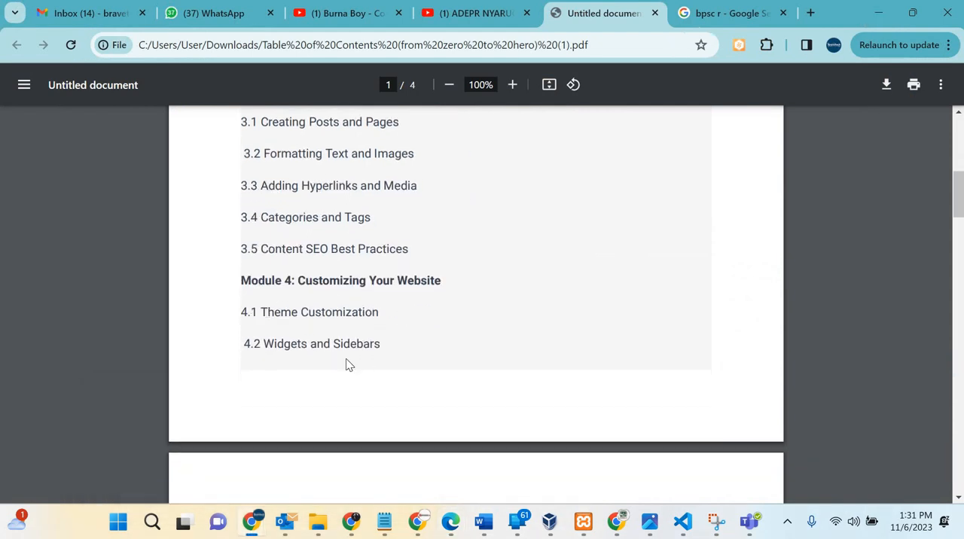
scroll(332, 302, "down", 3)
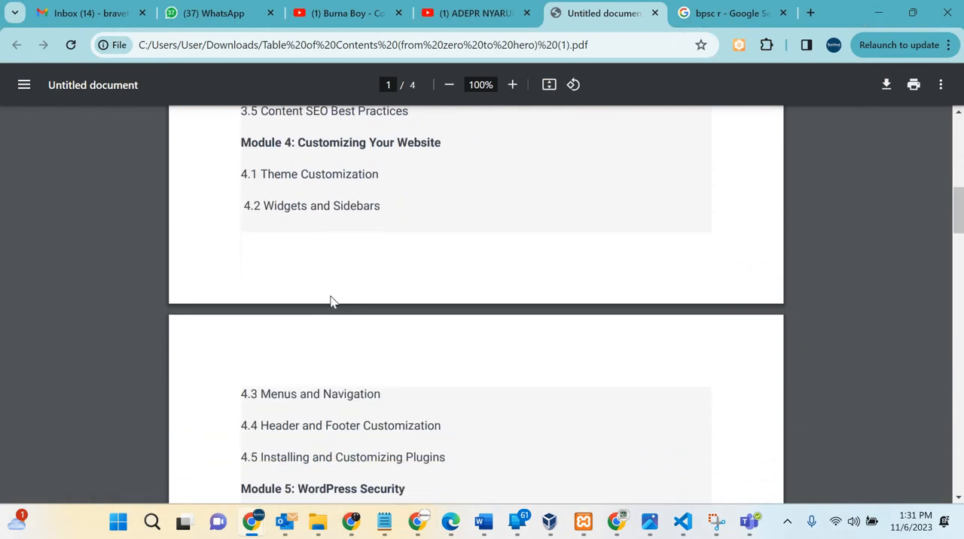
scroll(317, 262, "down", 3)
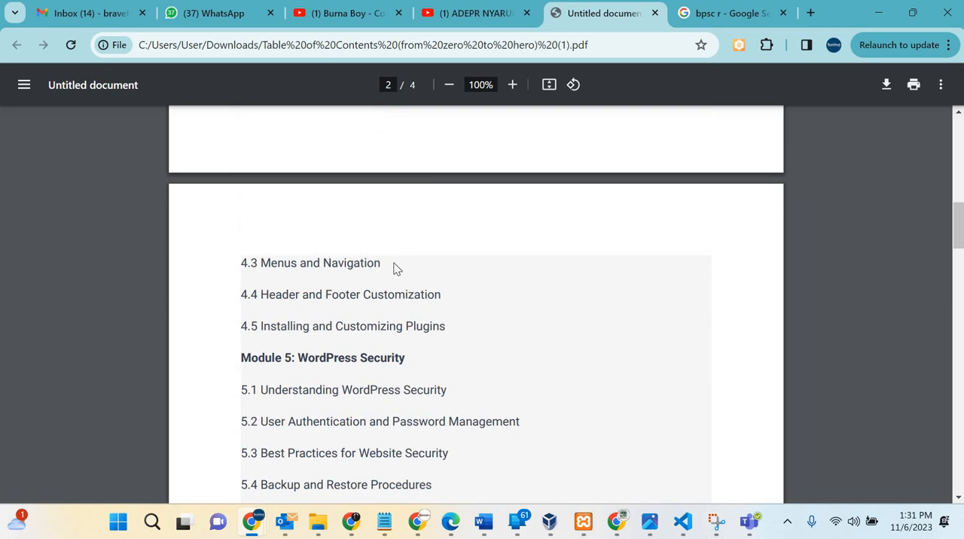
right_click(332, 312)
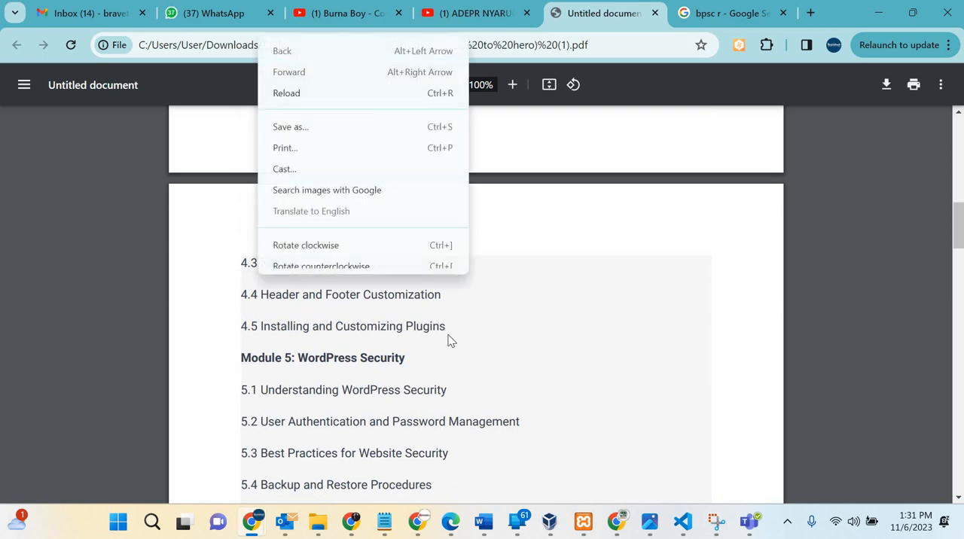
left_click(448, 330)
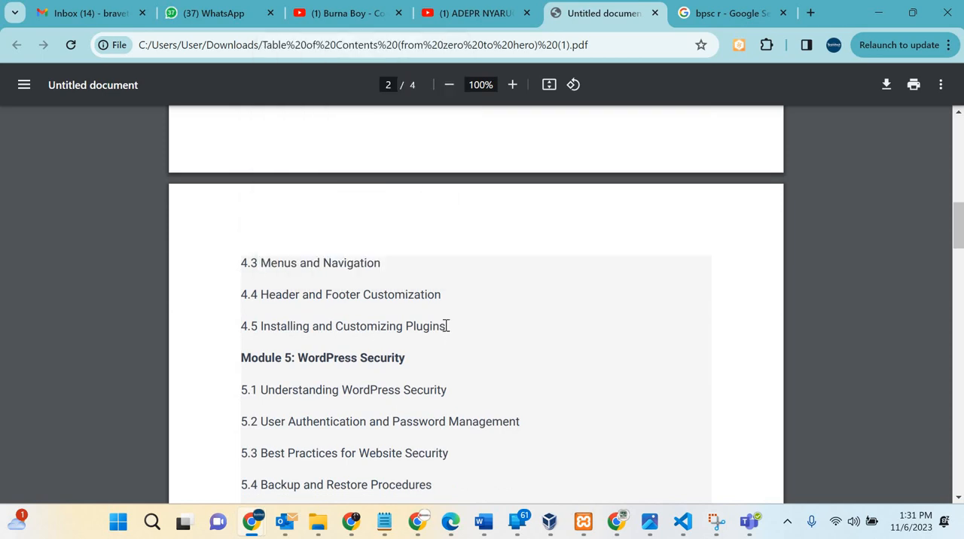
left_click_drag(241, 345, 232, 323)
triple_click(256, 324)
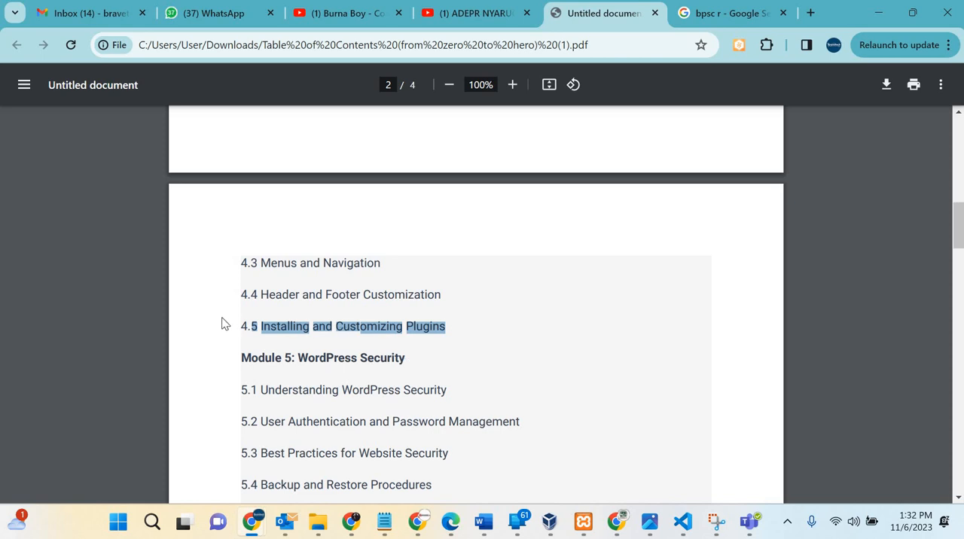
left_click(301, 262)
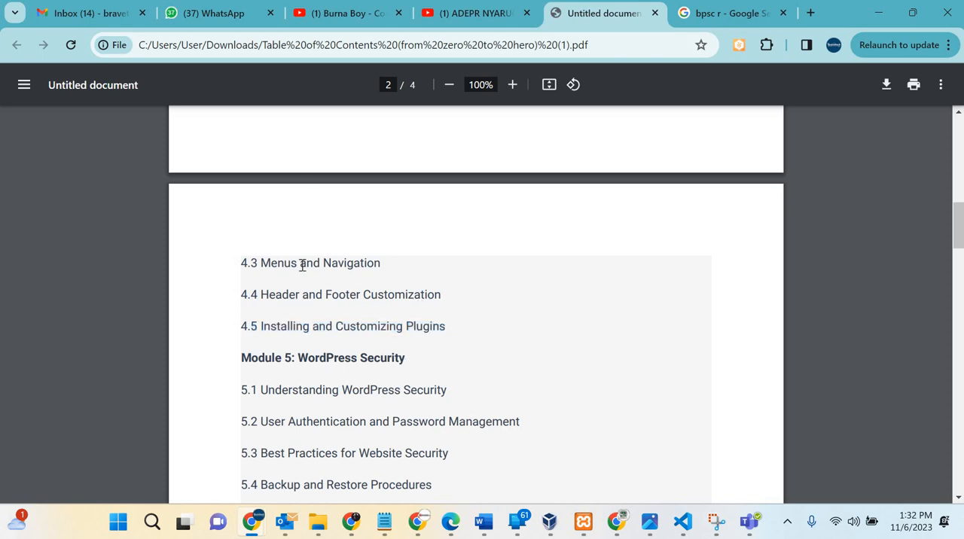
Step: Highlight the Module 5: WordPress Security heading, then lines 4.5 through 5.1, and view the Module 6 topics
scroll(273, 228, "down", 2)
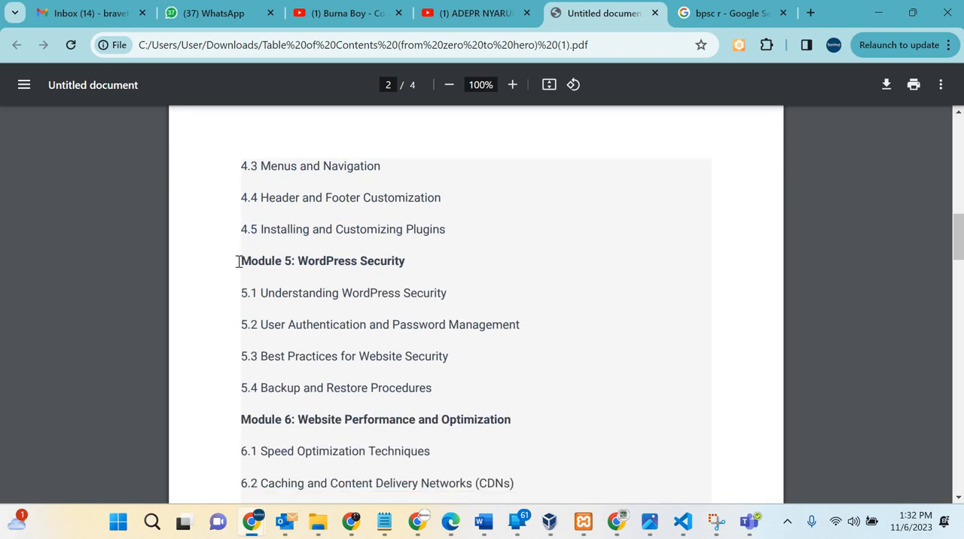
triple_click(424, 279)
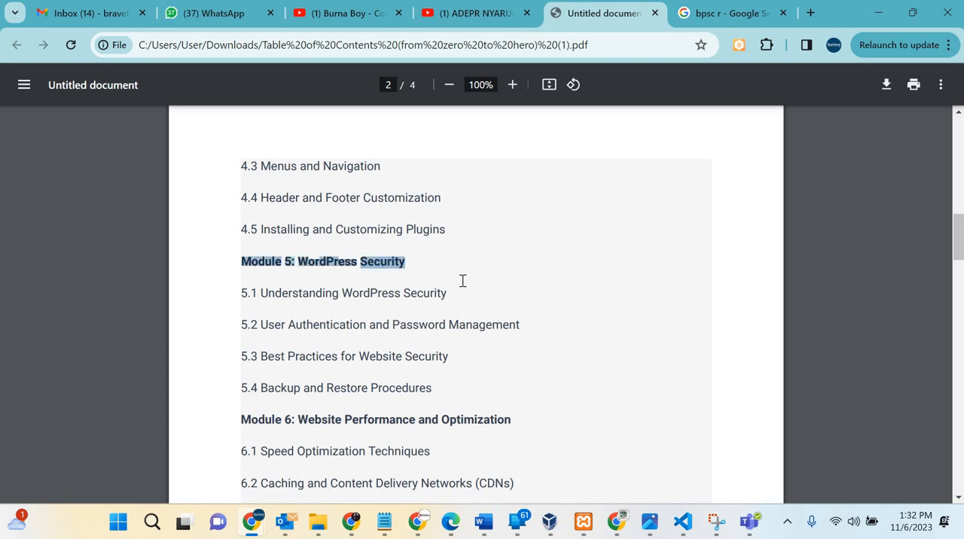
left_click(469, 315, "shift")
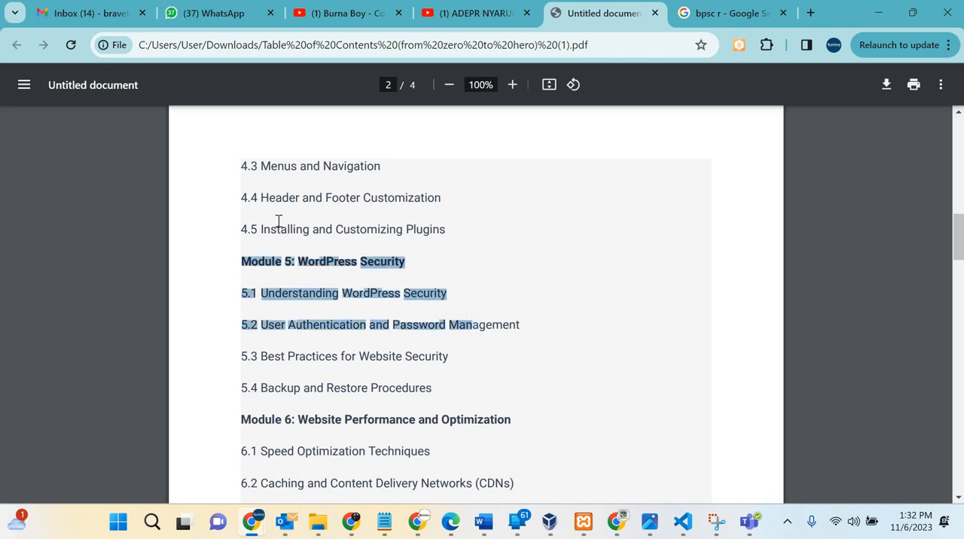
left_click(313, 265)
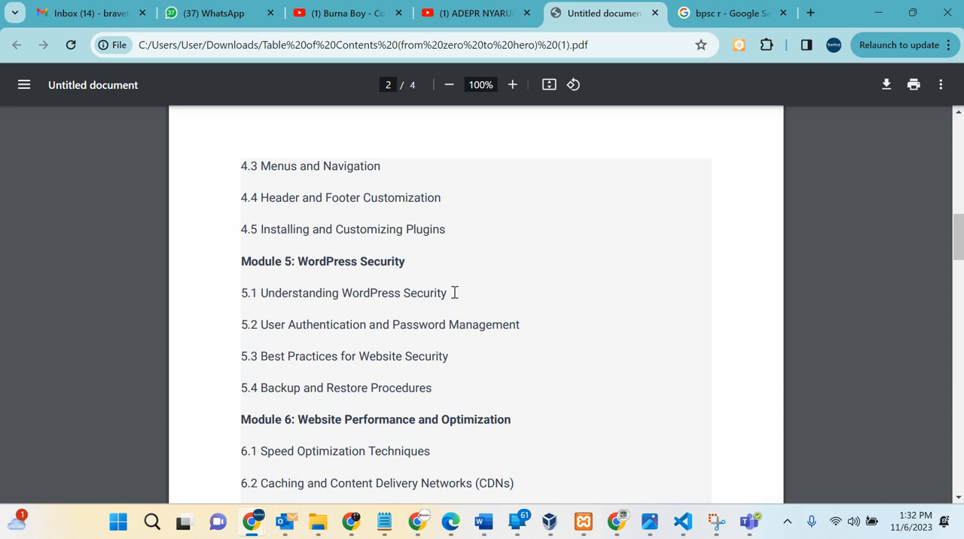
left_click_drag(447, 293, 248, 225)
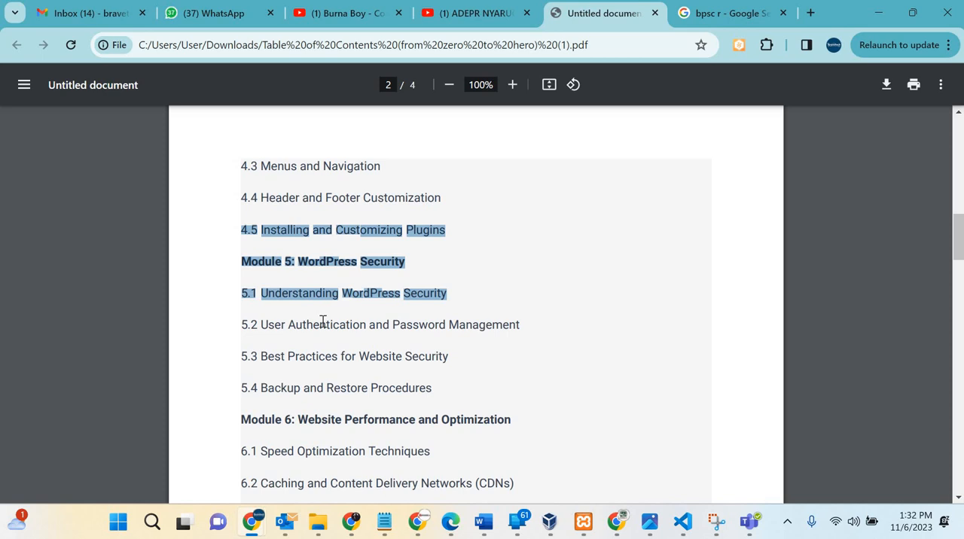
scroll(322, 322, "down", 3)
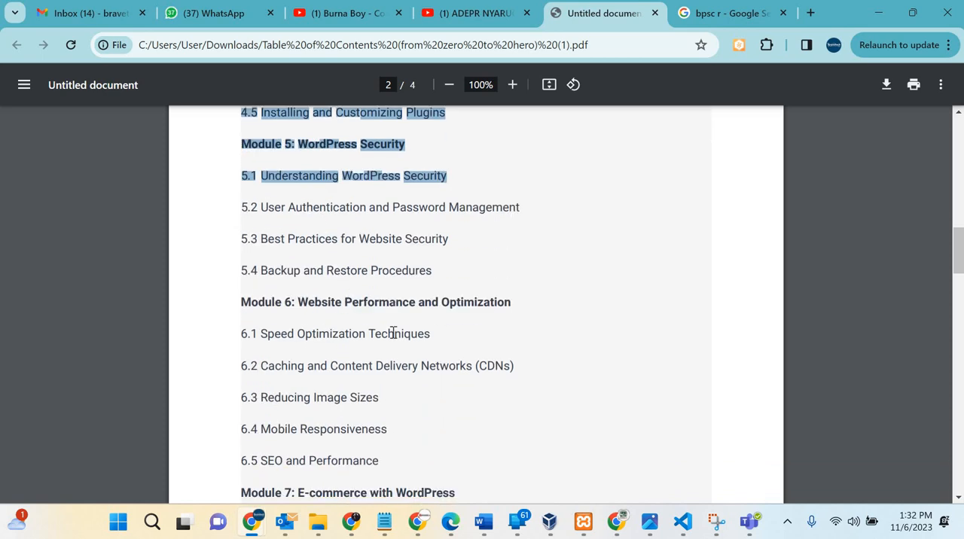
Step: Review the Module 6 and 7 topics, highlight the Module 7: E-commerce with WordPress heading, clear the selection, and view Modules 8 and 9
scroll(392, 329, "down", 4)
scroll(377, 325, "up", 1)
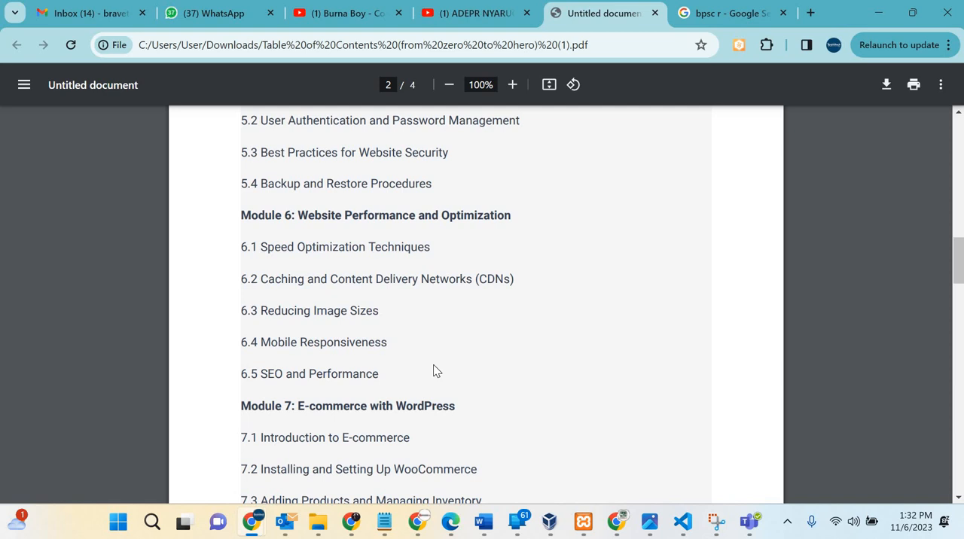
scroll(434, 371, "down", 2)
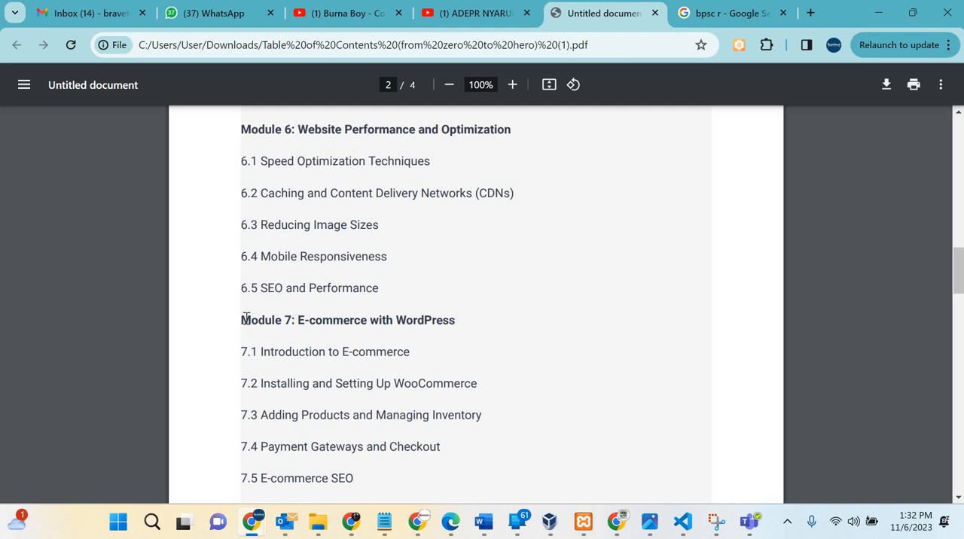
left_click_drag(277, 321, 455, 323)
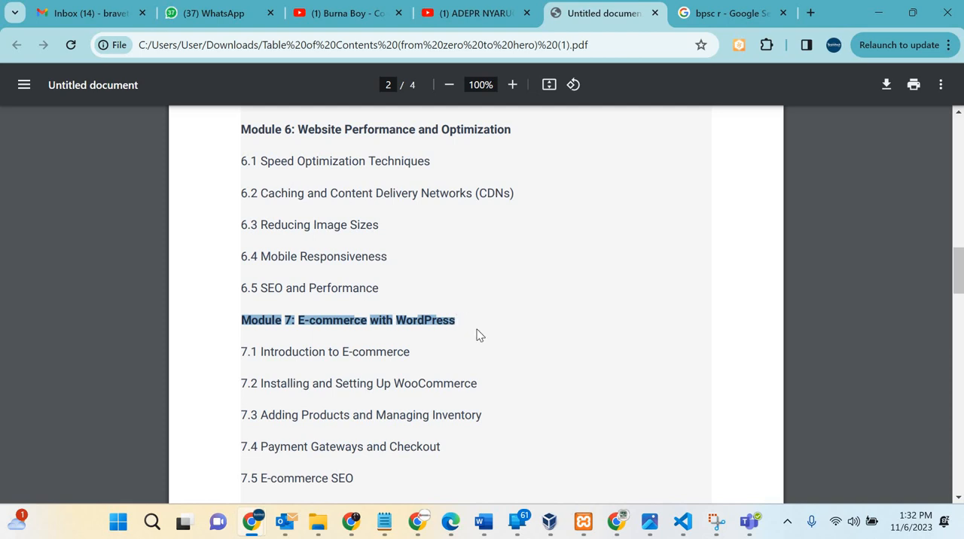
left_click(287, 320)
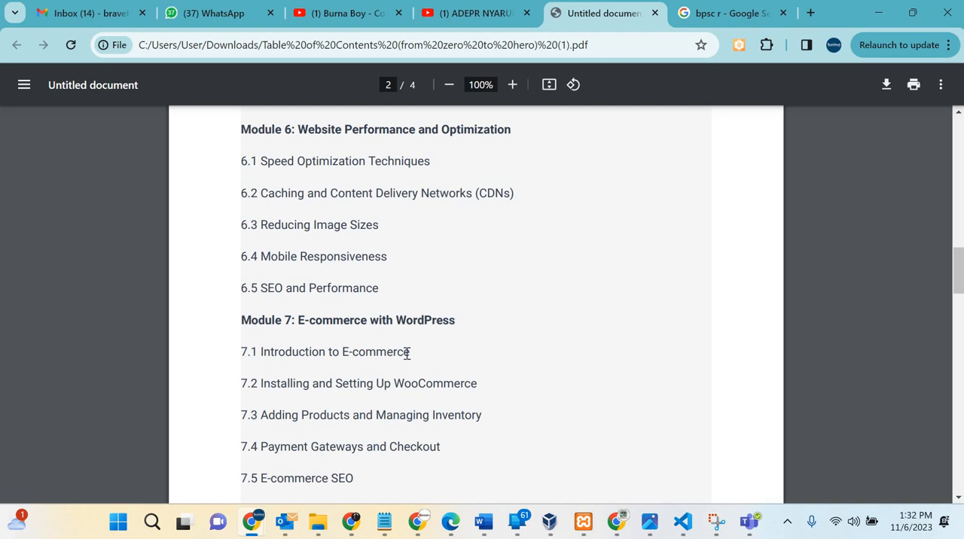
scroll(407, 353, "down", 5)
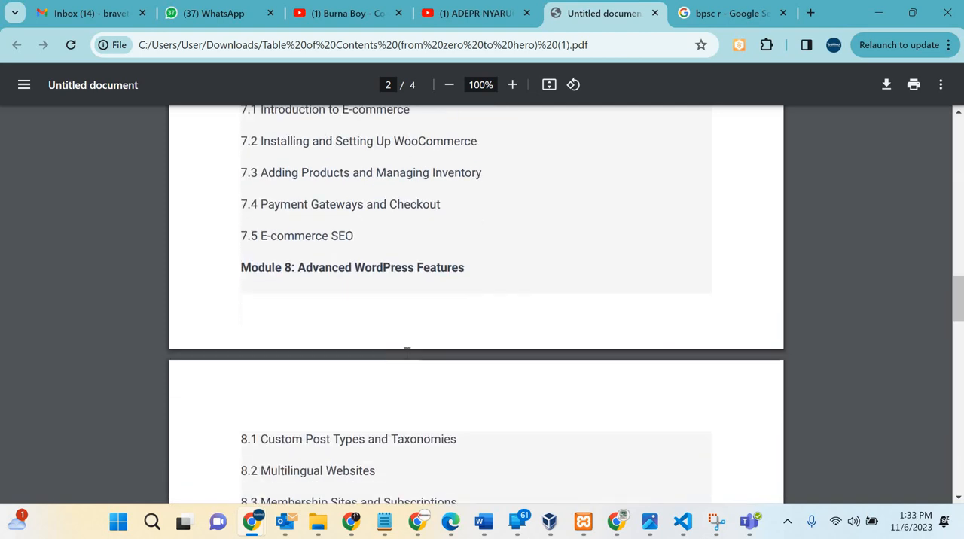
scroll(406, 353, "down", 1)
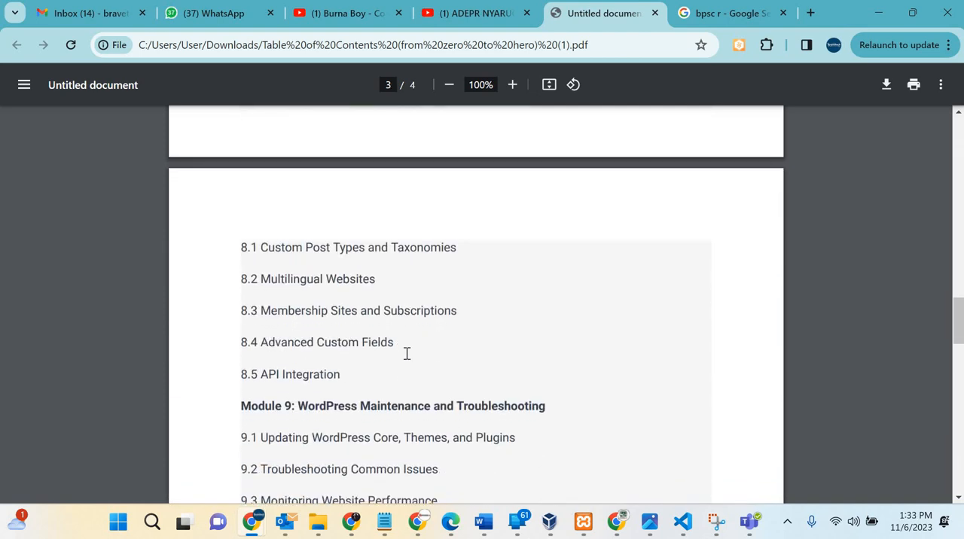
Step: Return to Module 5 in the course outline and highlight the topic title Understanding WordPress Security in line 5.1
scroll(406, 353, "up", 2)
scroll(407, 353, "up", 5)
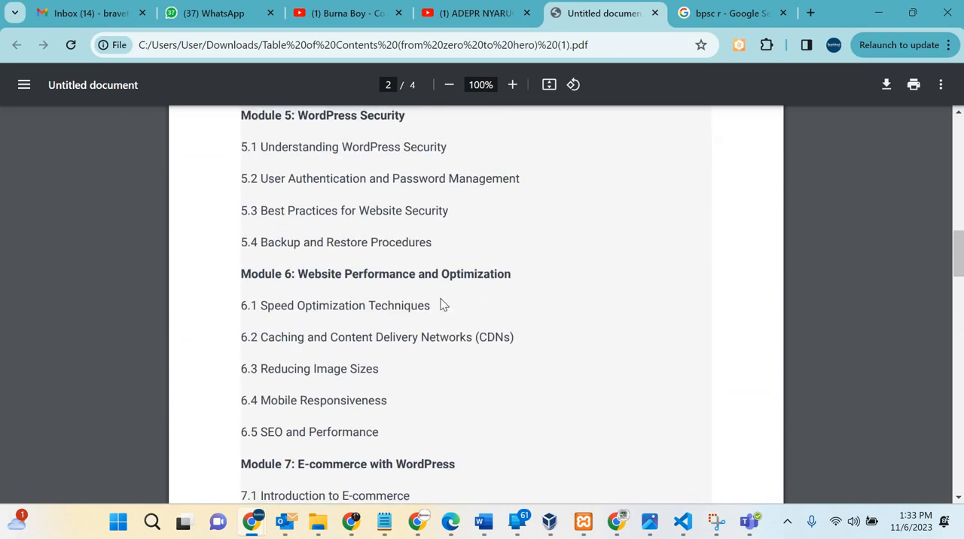
scroll(443, 306, "up", 2)
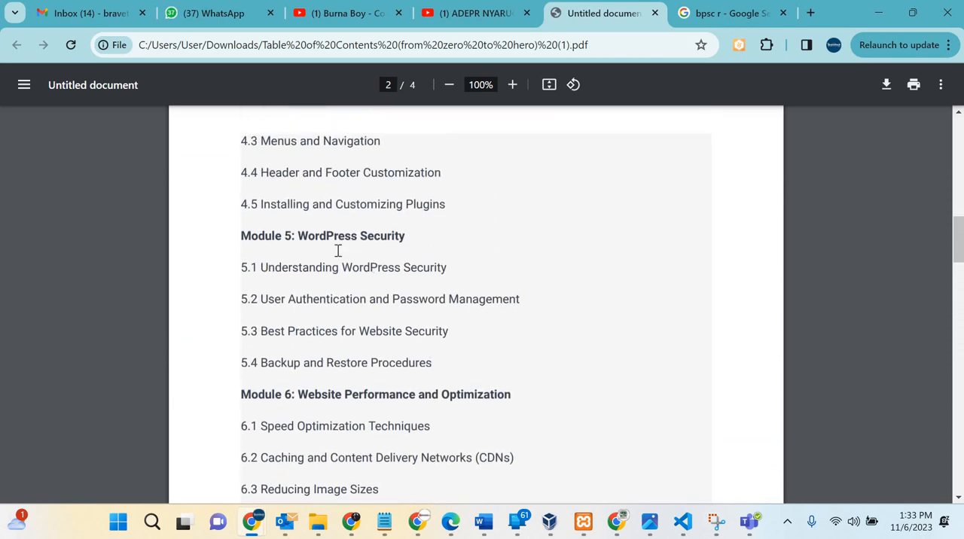
left_click_drag(265, 267, 446, 274)
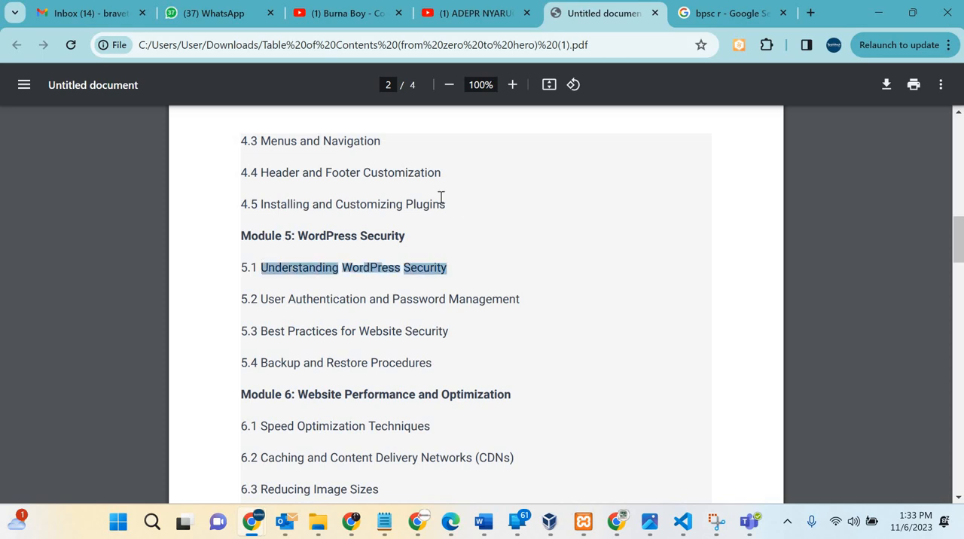
scroll(441, 197, "down", 2)
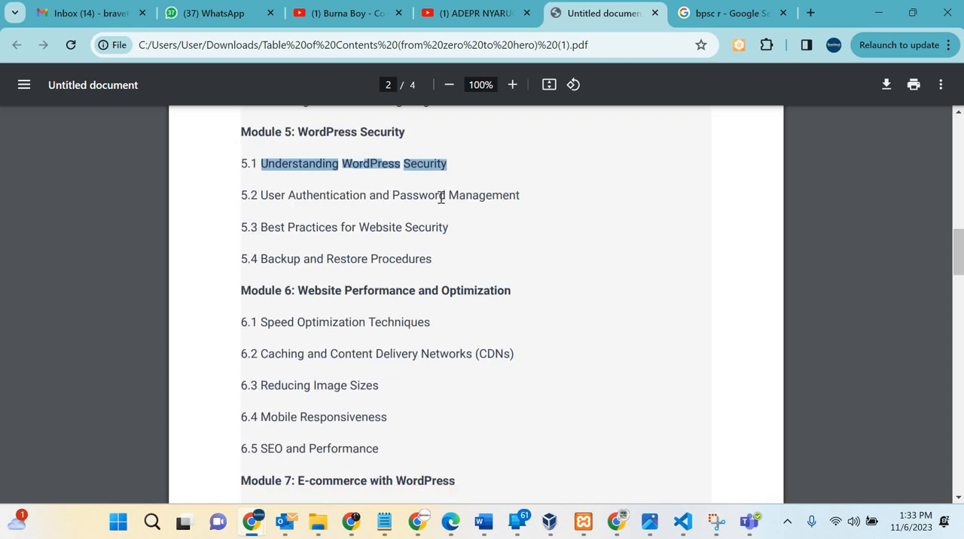
Step: Go back through Modules 4, 3 and 2 to the Module 1 topics at the beginning of the course outline
scroll(441, 197, "up", 15)
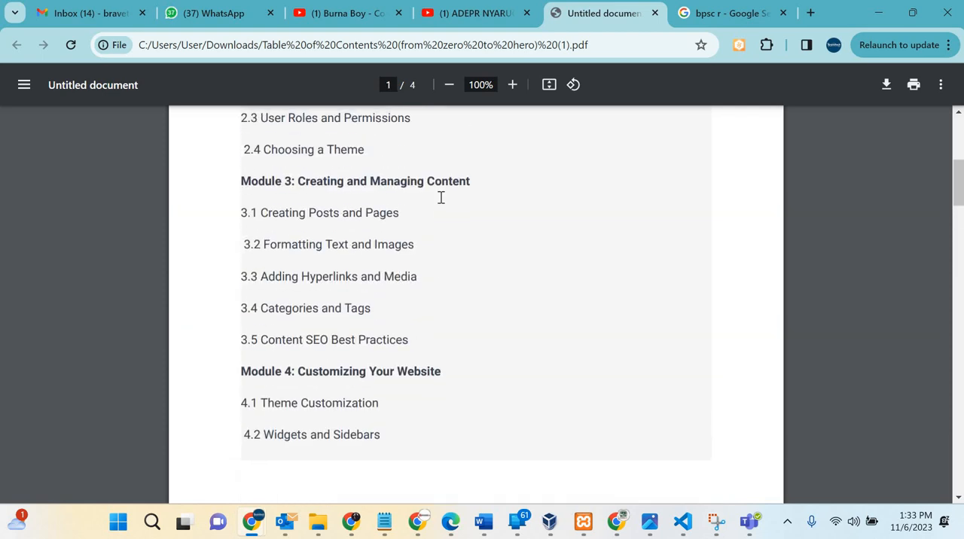
scroll(455, 340, "down", 8)
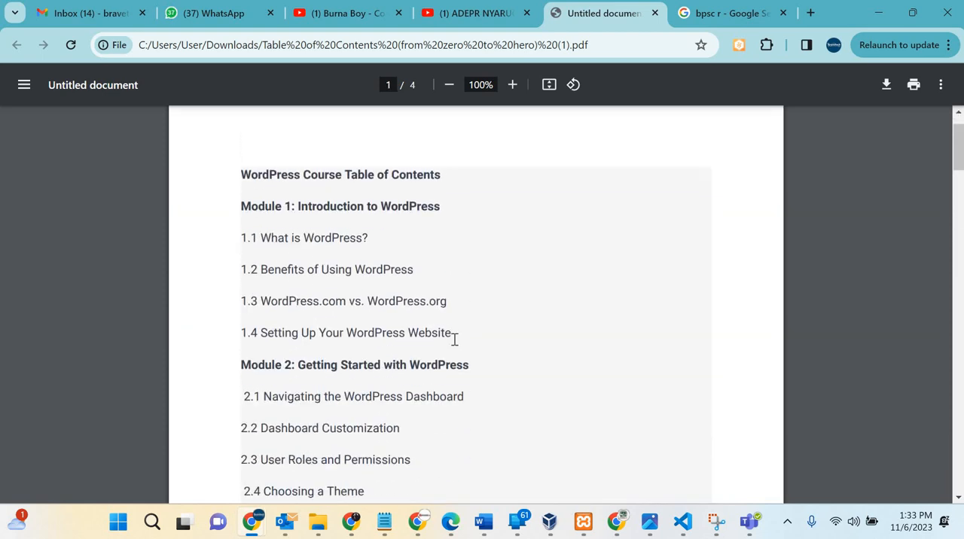
scroll(454, 340, "up", 6)
scroll(454, 340, "up", 2)
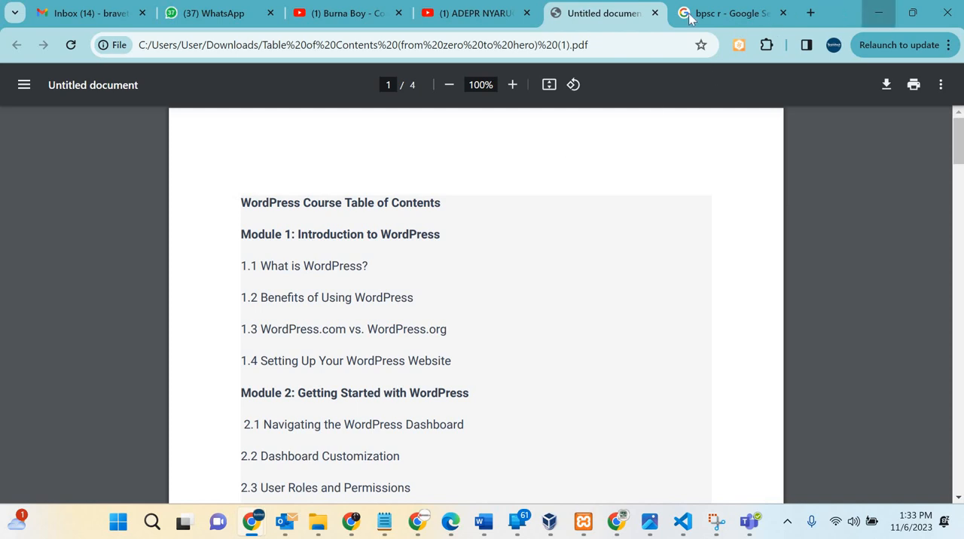
Step: Switch to the Edge window with the Bravetech website and skim its homepage from the main banner to the pricing section
left_click(874, 13)
key("ctrl+Tab")
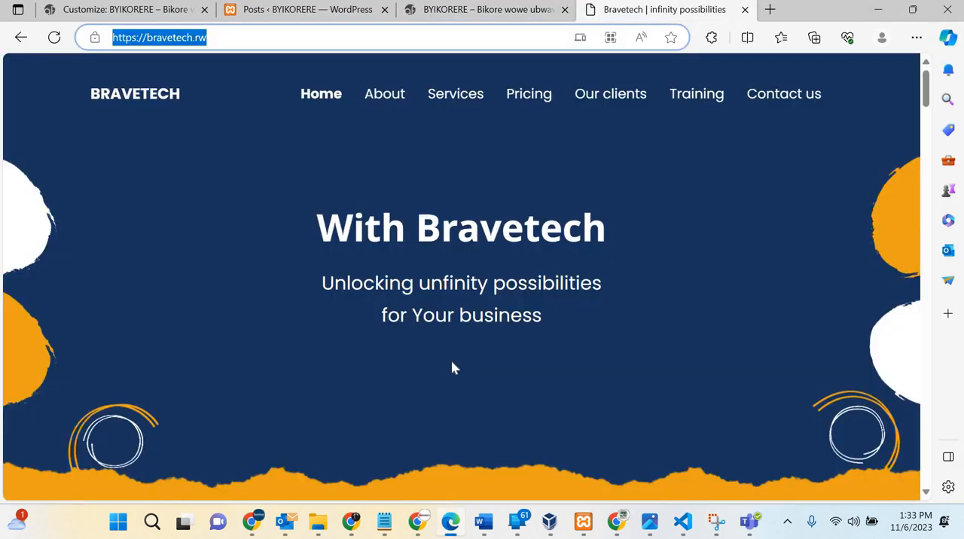
scroll(452, 367, "down", 10)
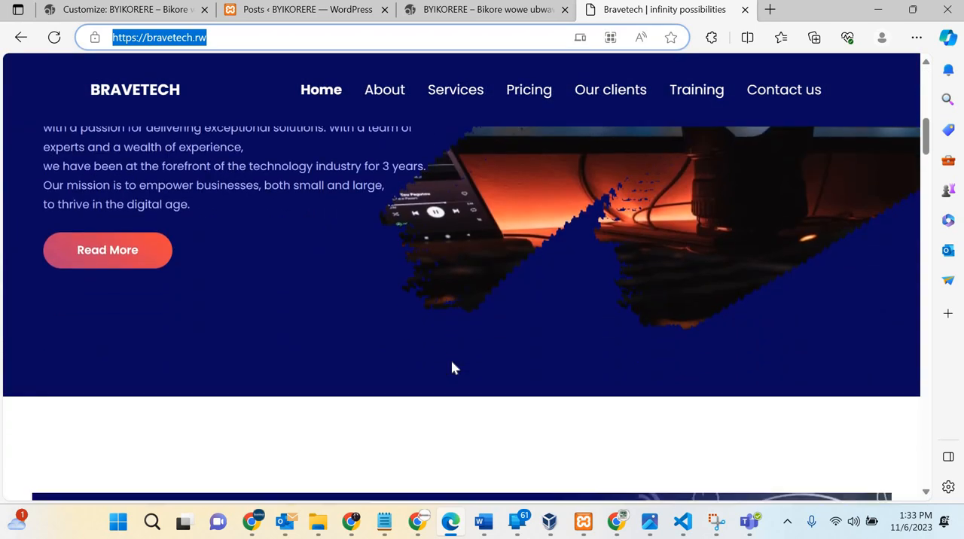
scroll(453, 367, "down", 15)
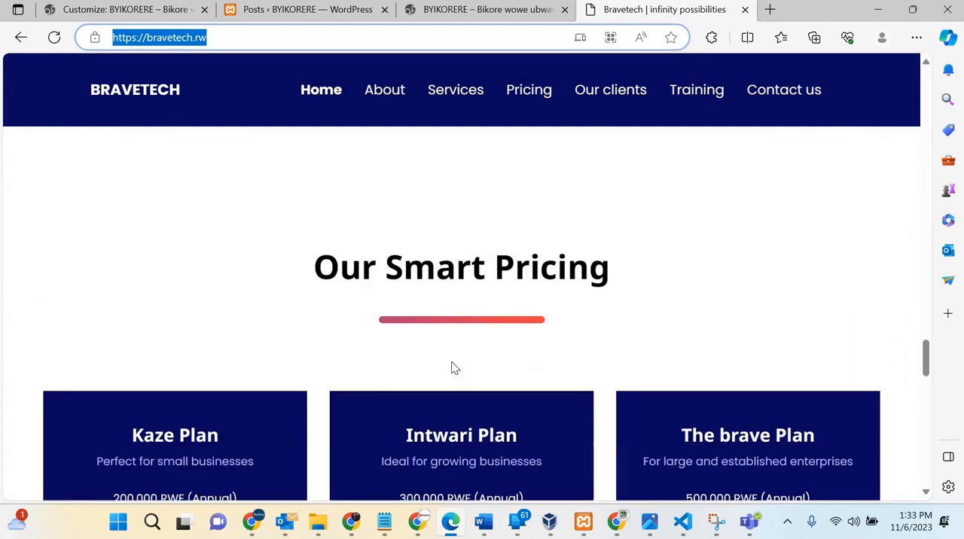
Step: Examine the Bravetech service cards, from Web Development, Web Hosting and Software Development to SEO, Digital Marketing and IT Consulting
scroll(452, 368, "up", 8)
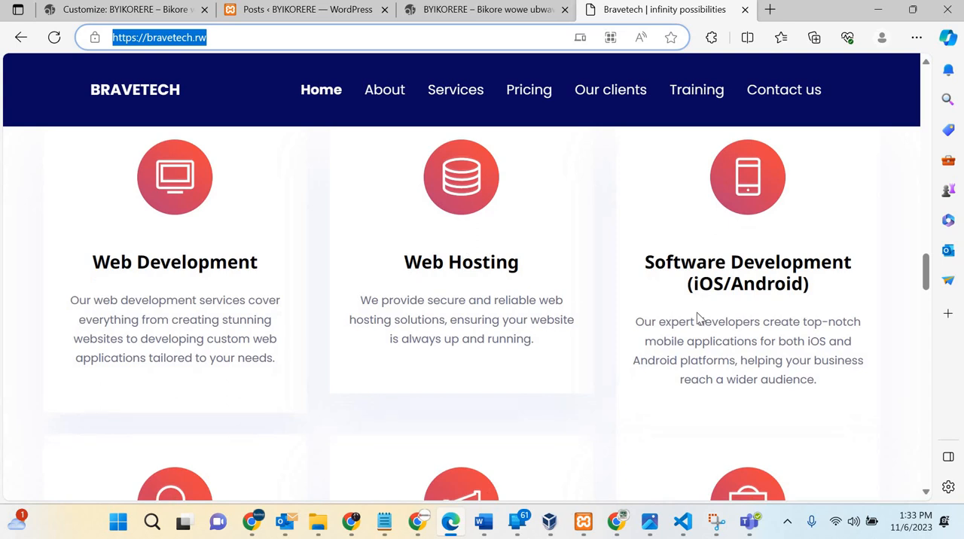
scroll(744, 299, "down", 2)
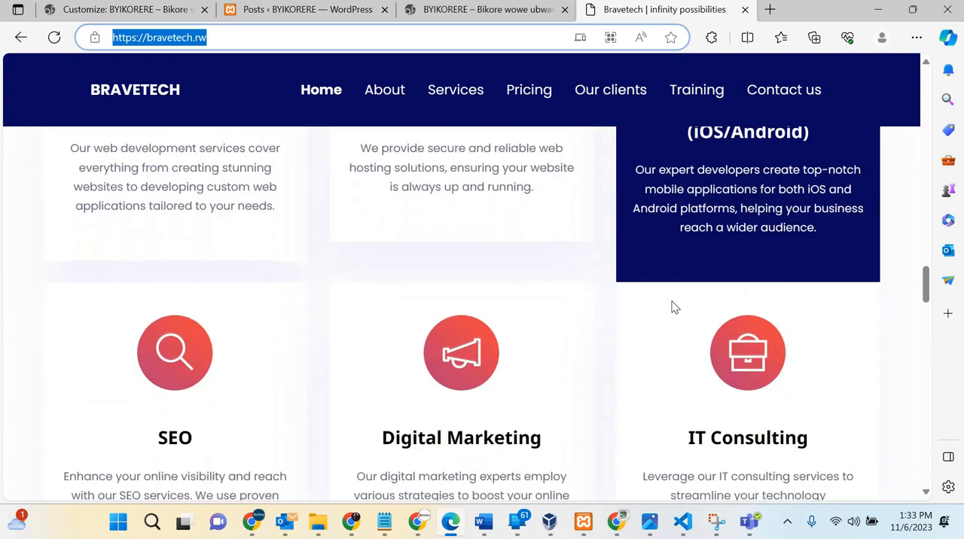
scroll(228, 267, "down", 2)
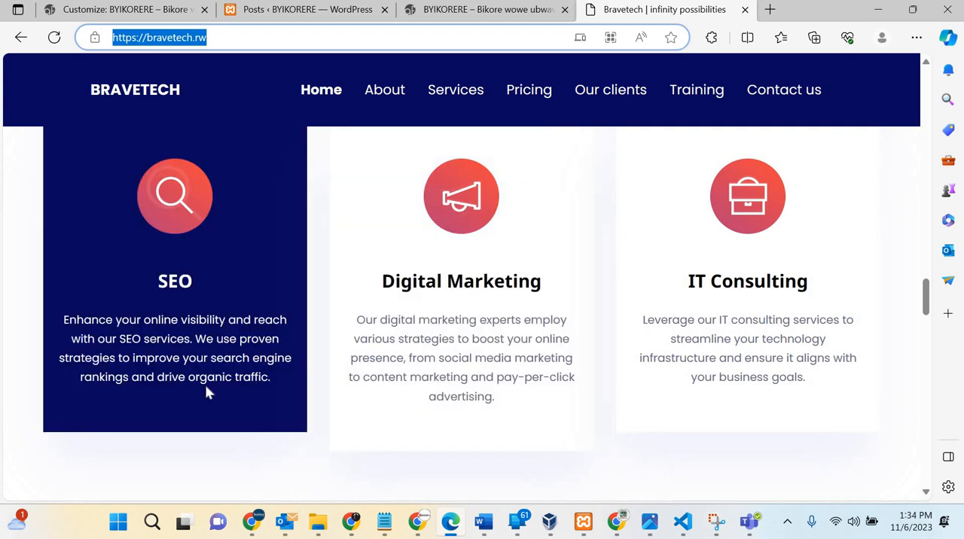
left_click(207, 390)
scroll(424, 248, "up", 3)
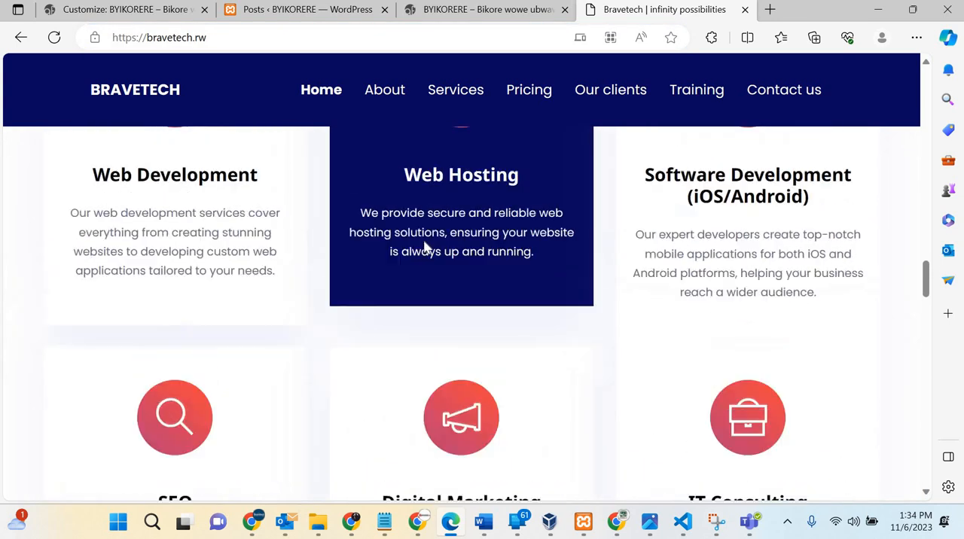
scroll(427, 249, "up", 2)
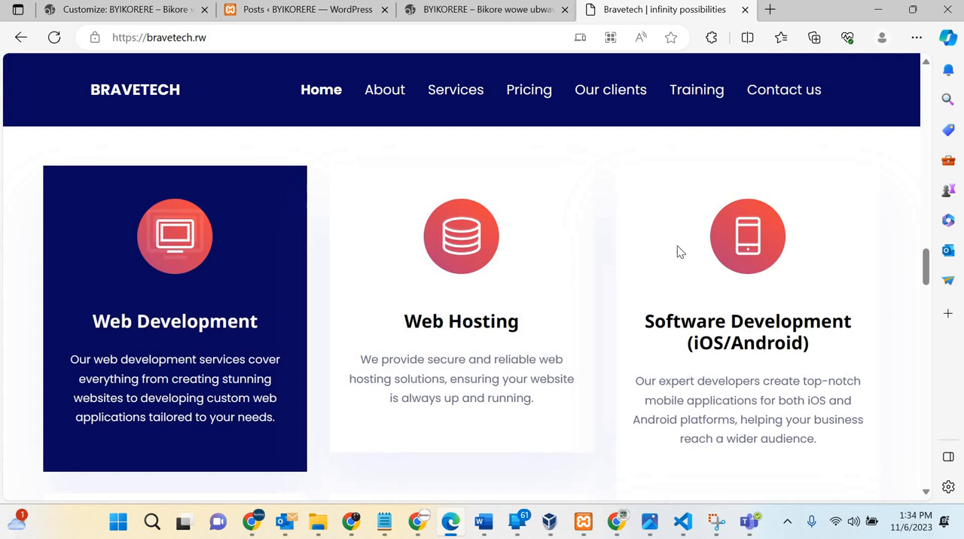
scroll(684, 369, "down", 6)
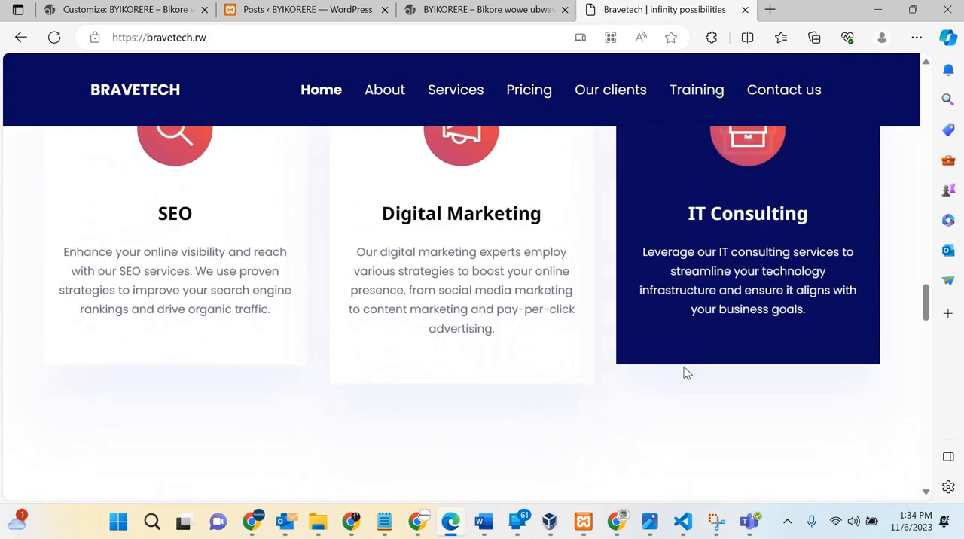
Step: Compare the Kaze, Intwari and The brave pricing plans, view the contact section, and return to the beginning of the Bravetech homepage
scroll(684, 367, "down", 10)
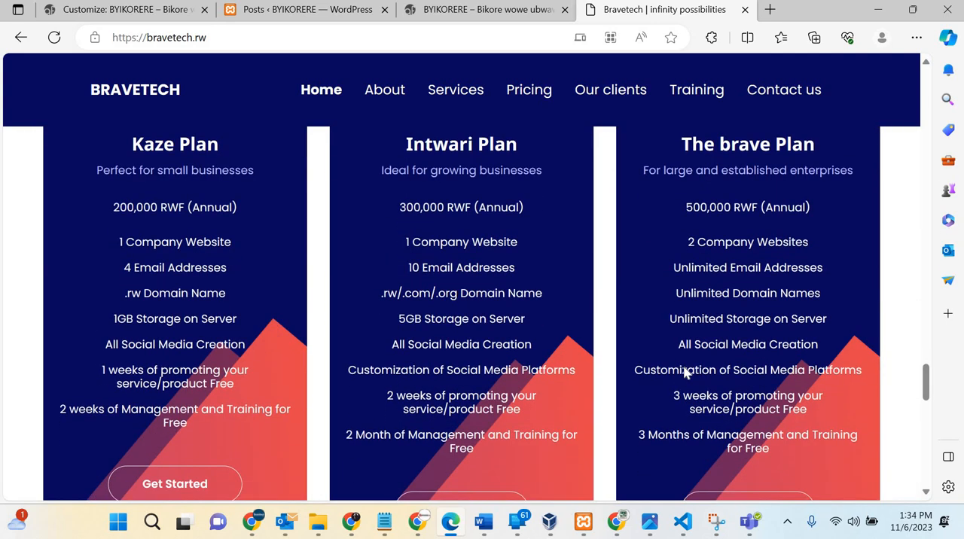
scroll(189, 301, "down", 1)
scroll(189, 300, "up", 3)
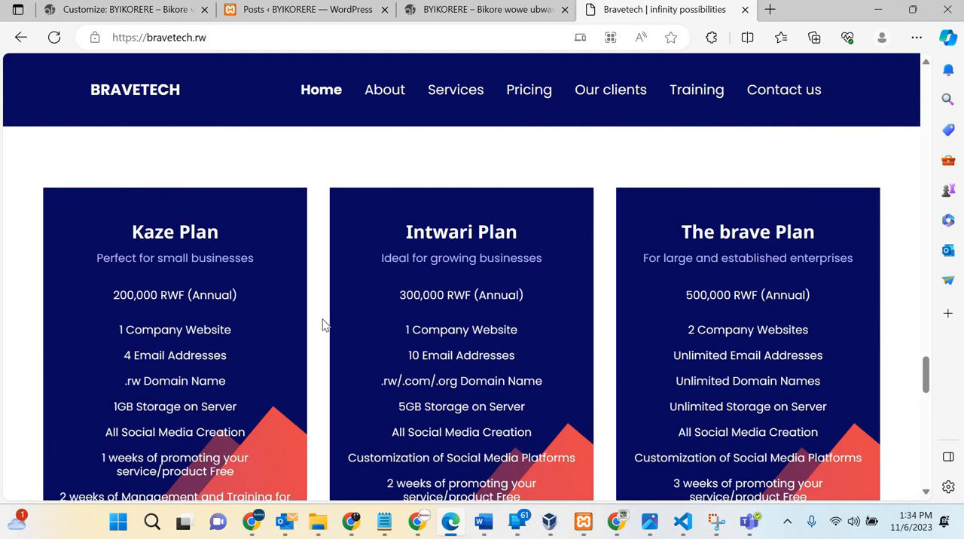
scroll(222, 302, "down", 1)
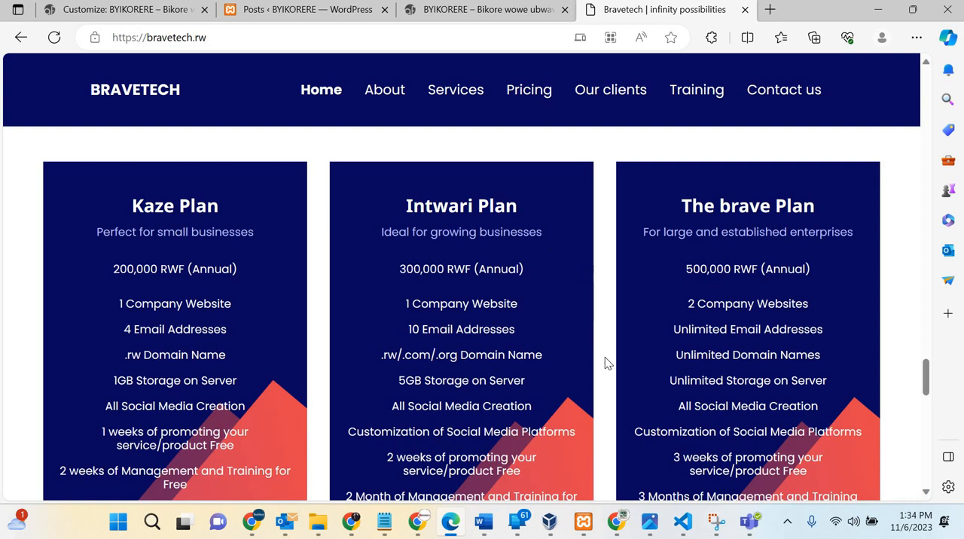
scroll(317, 362, "down", 8)
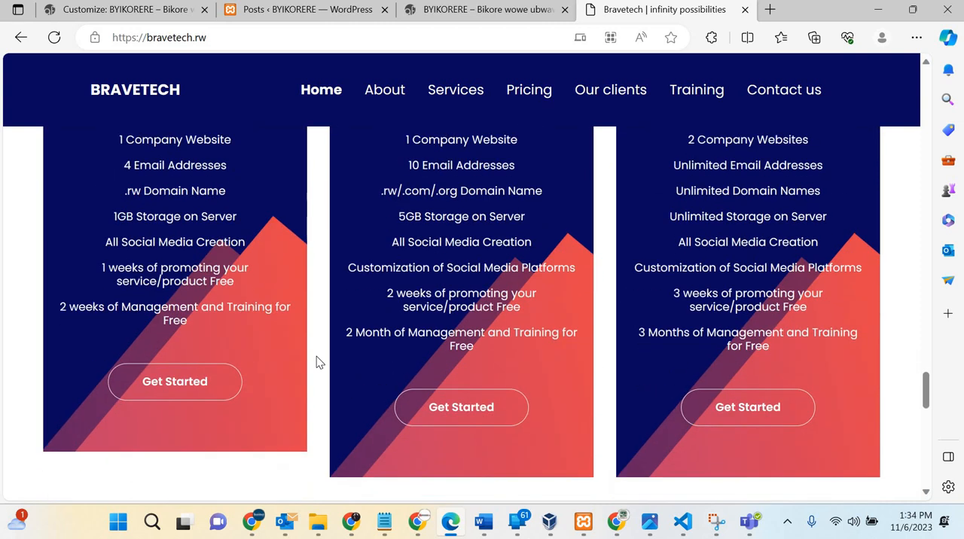
scroll(317, 362, "down", 6)
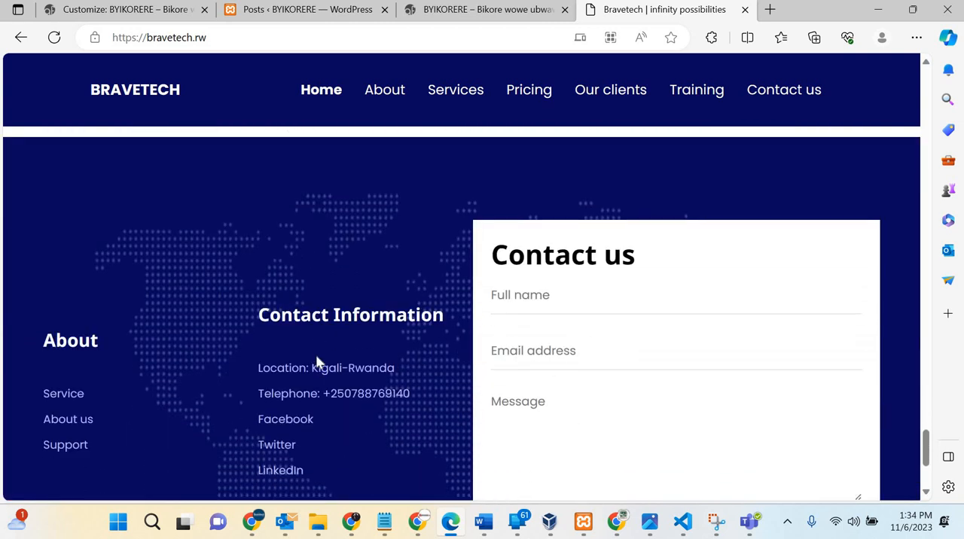
scroll(316, 360, "up", 20)
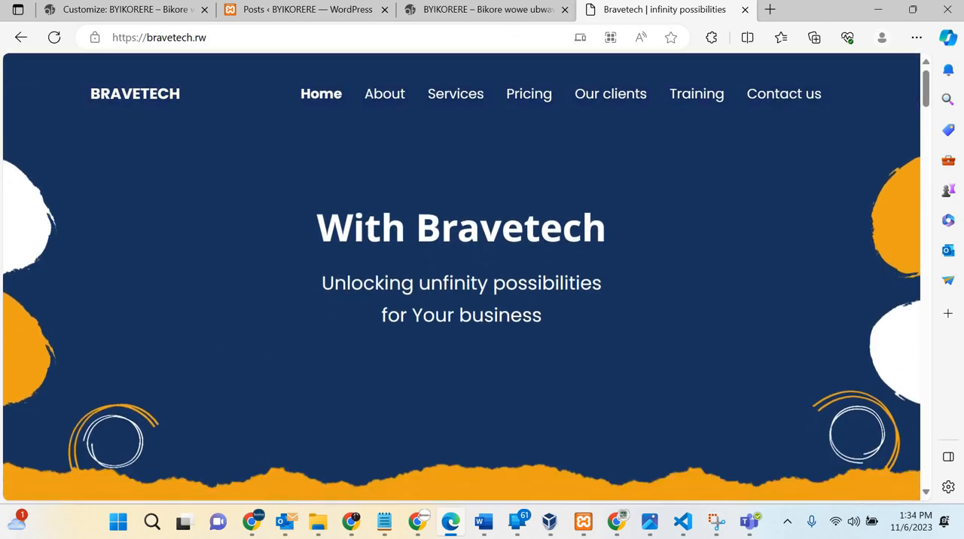
Step: Switch back to the live BYIKORERE homepage and view it from the footer up to the header
left_click(454, 15)
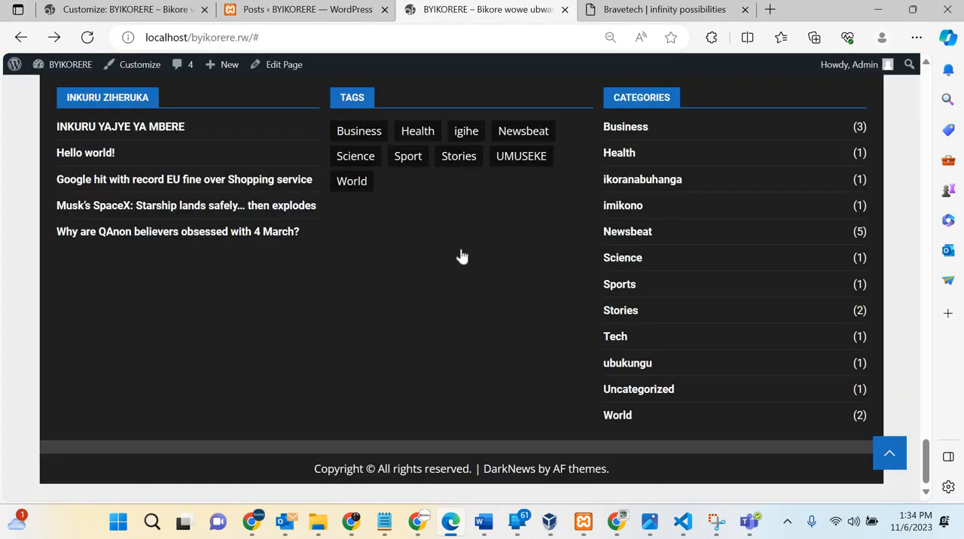
scroll(461, 247, "up", 5)
scroll(461, 250, "up", 15)
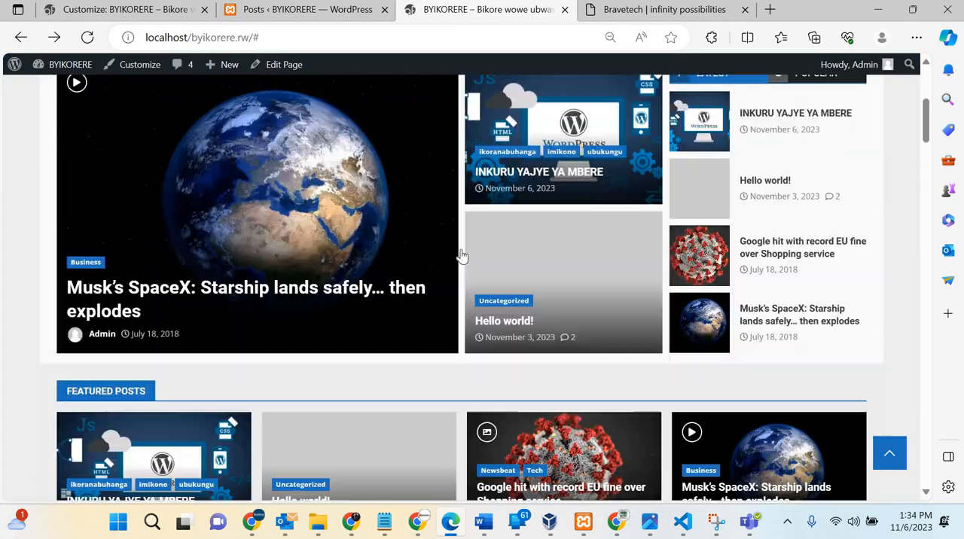
scroll(461, 257, "down", 1)
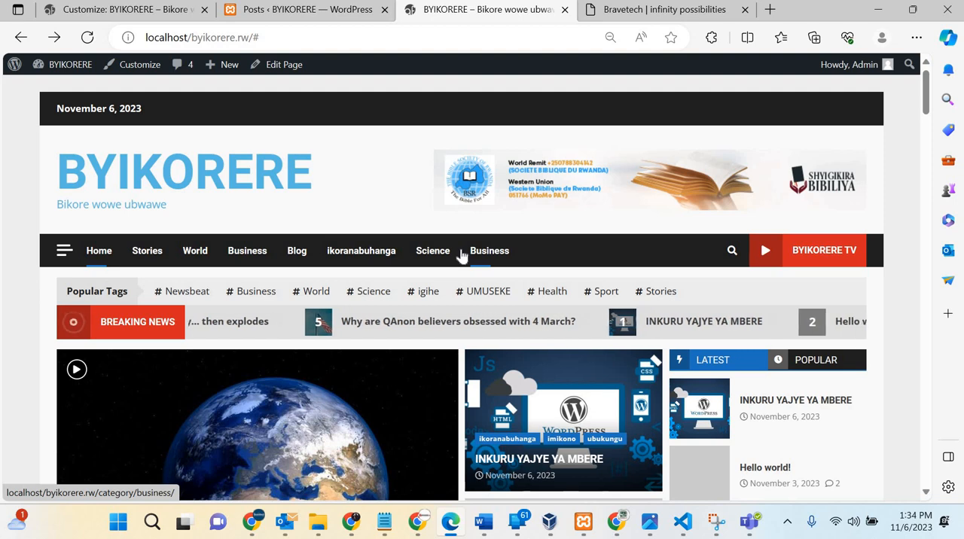